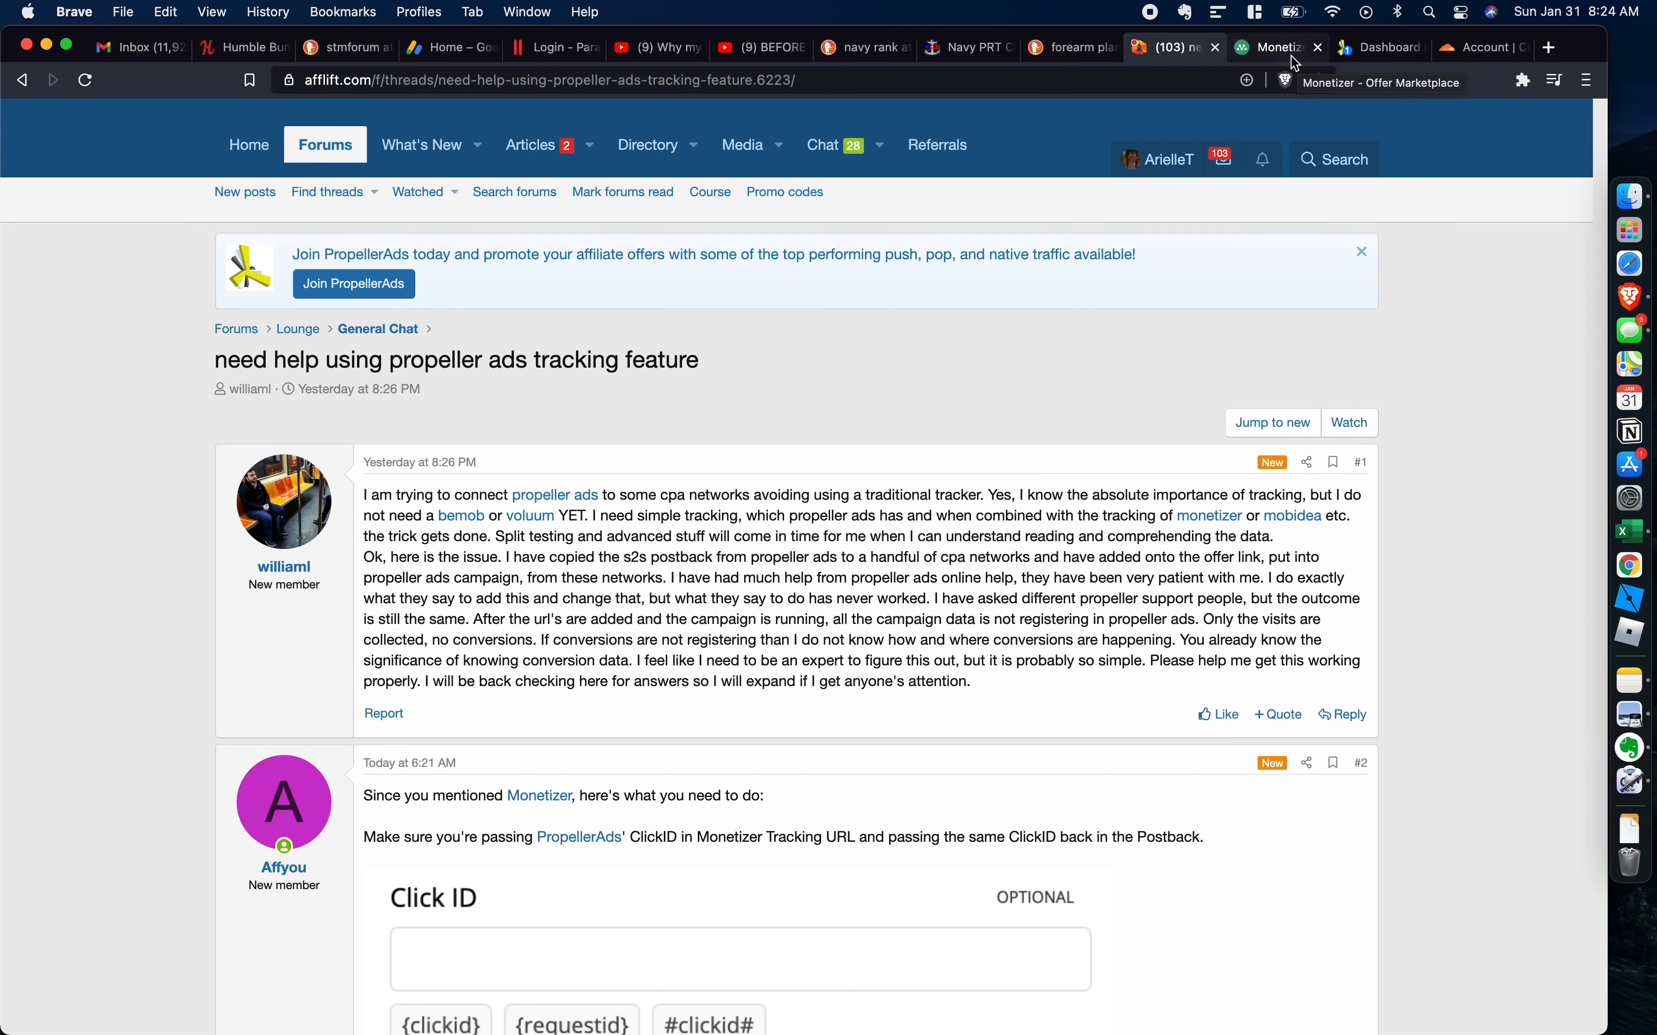
Switch to Monetizer, open the domain management page and start adding a new domain.
click(1290, 54)
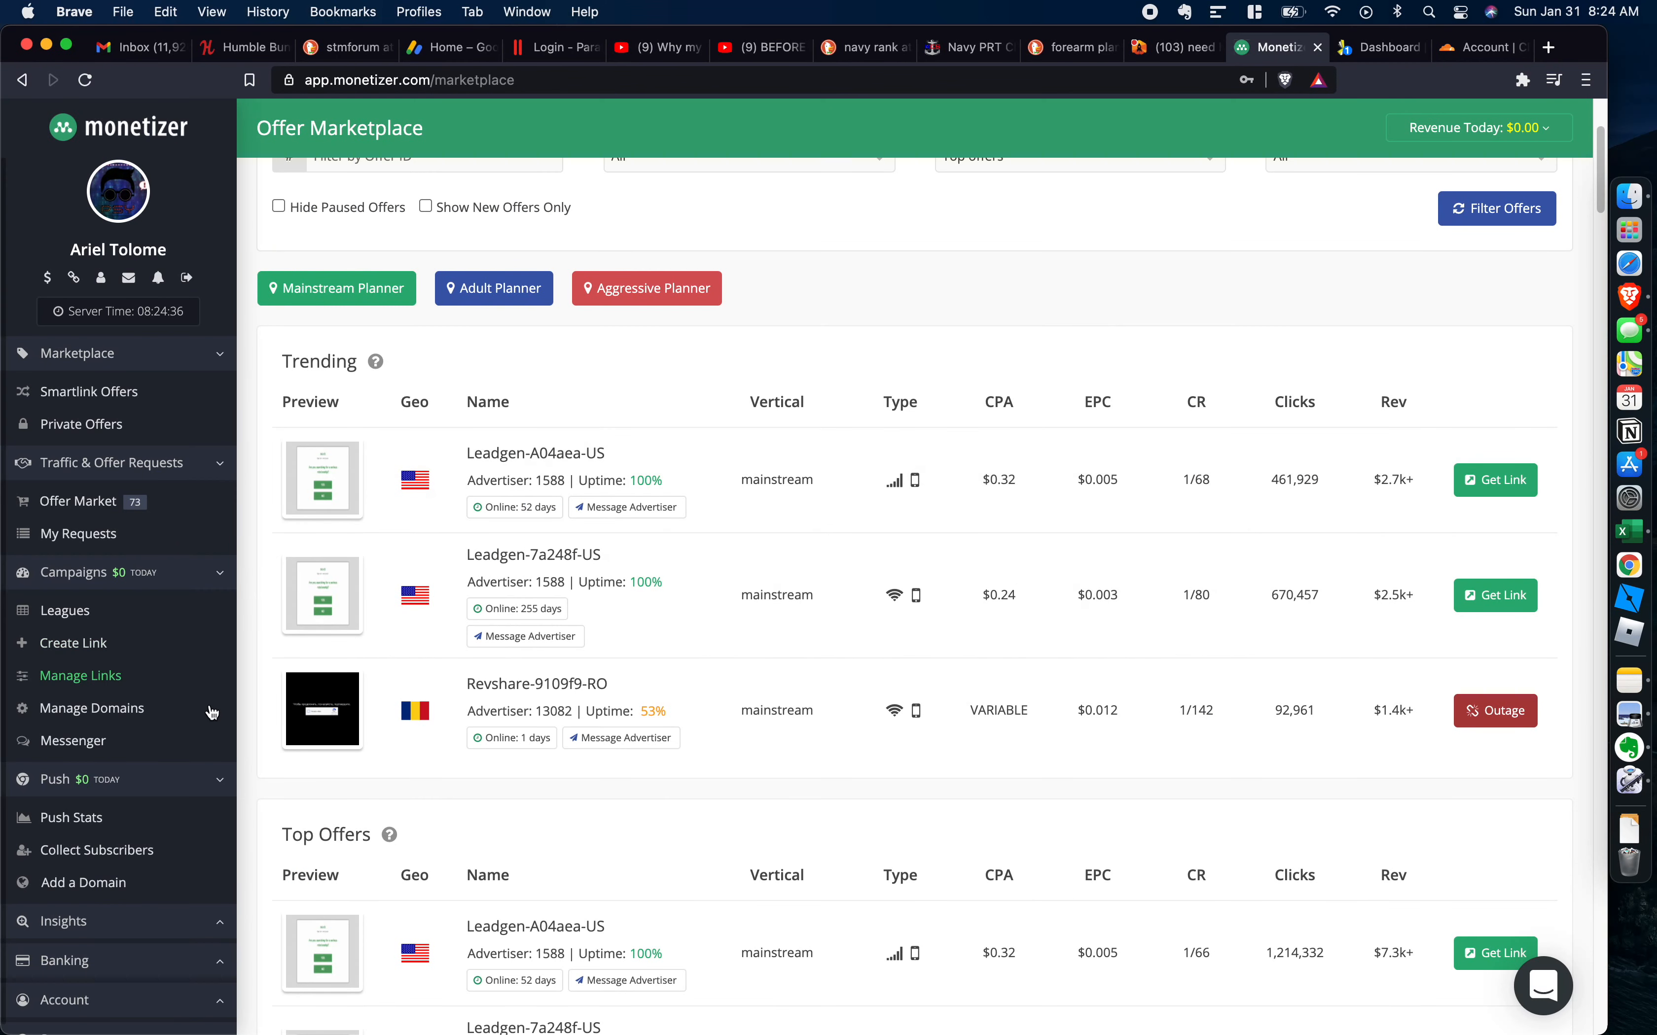
scroll(162, 424, down, 2)
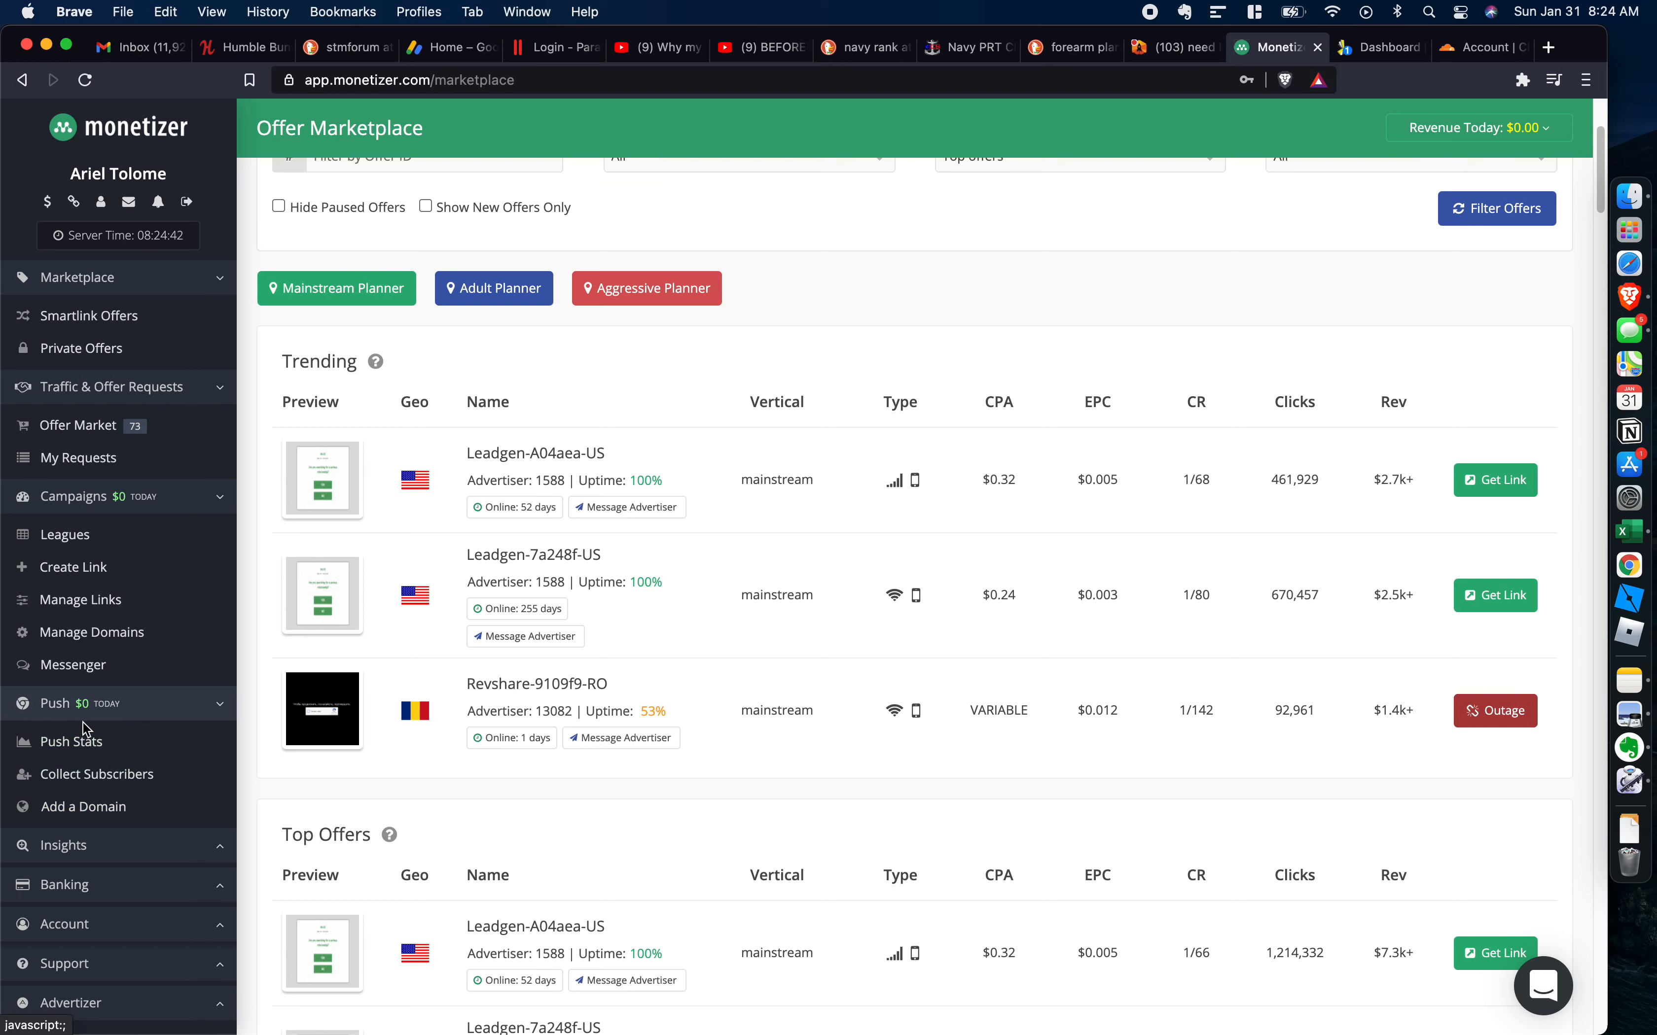
click(87, 810)
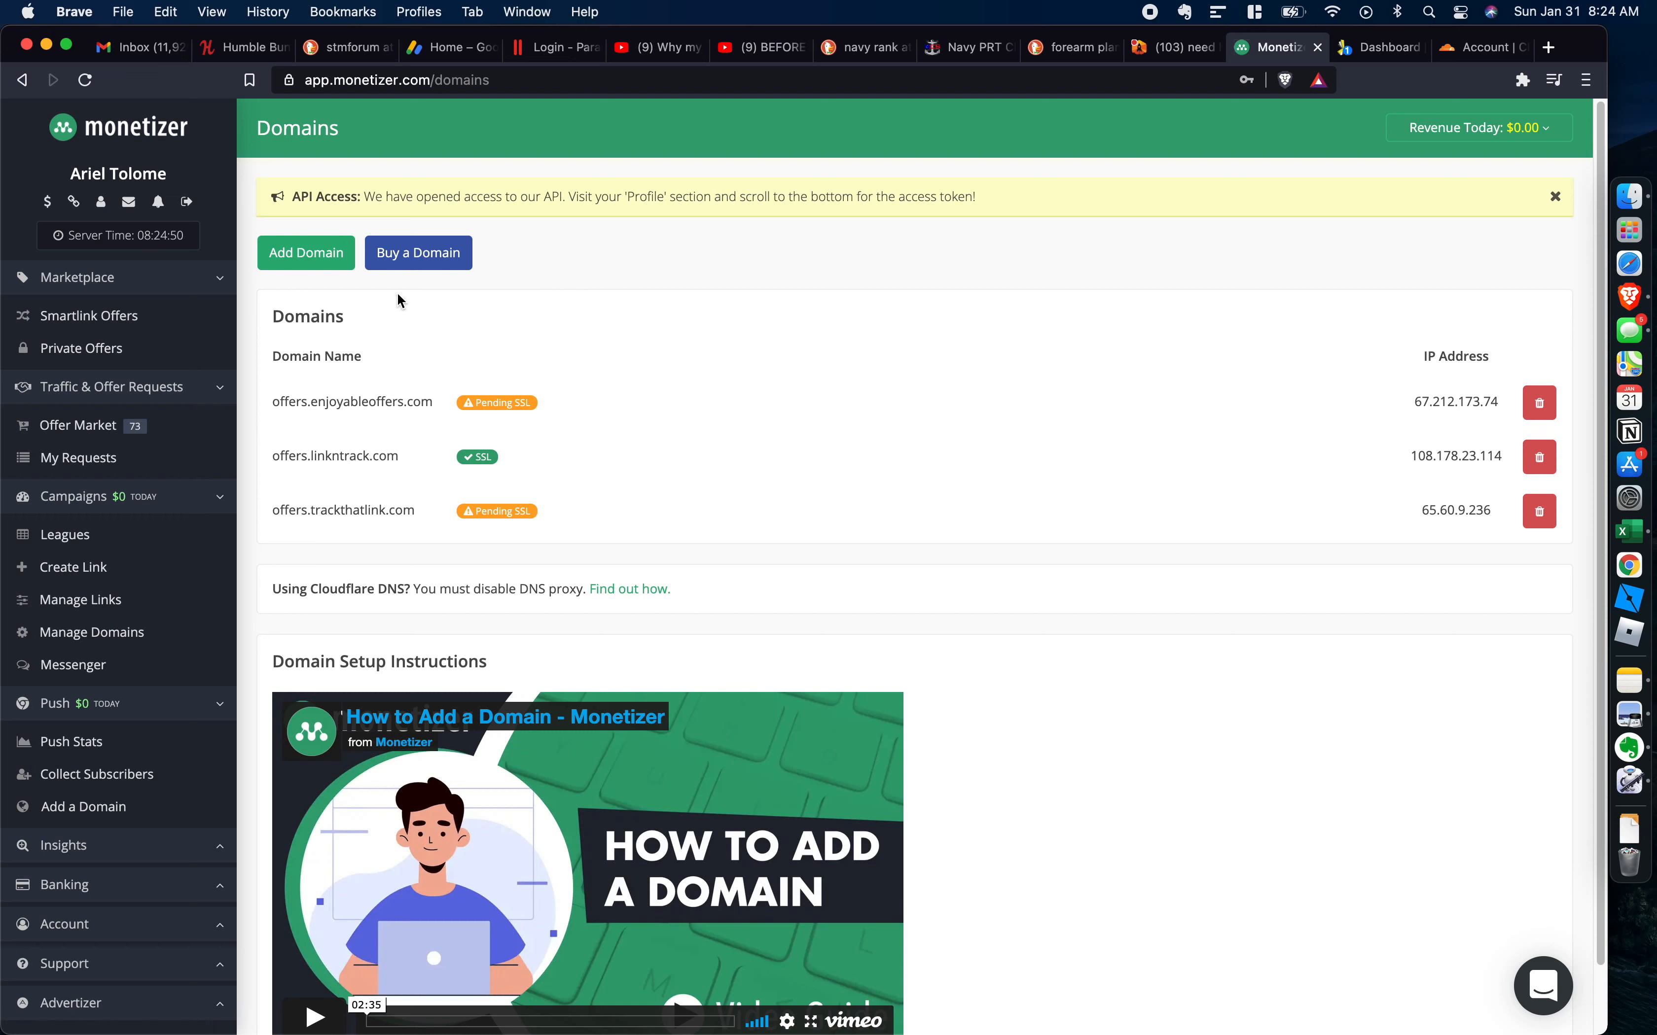
click(310, 261)
click(667, 642)
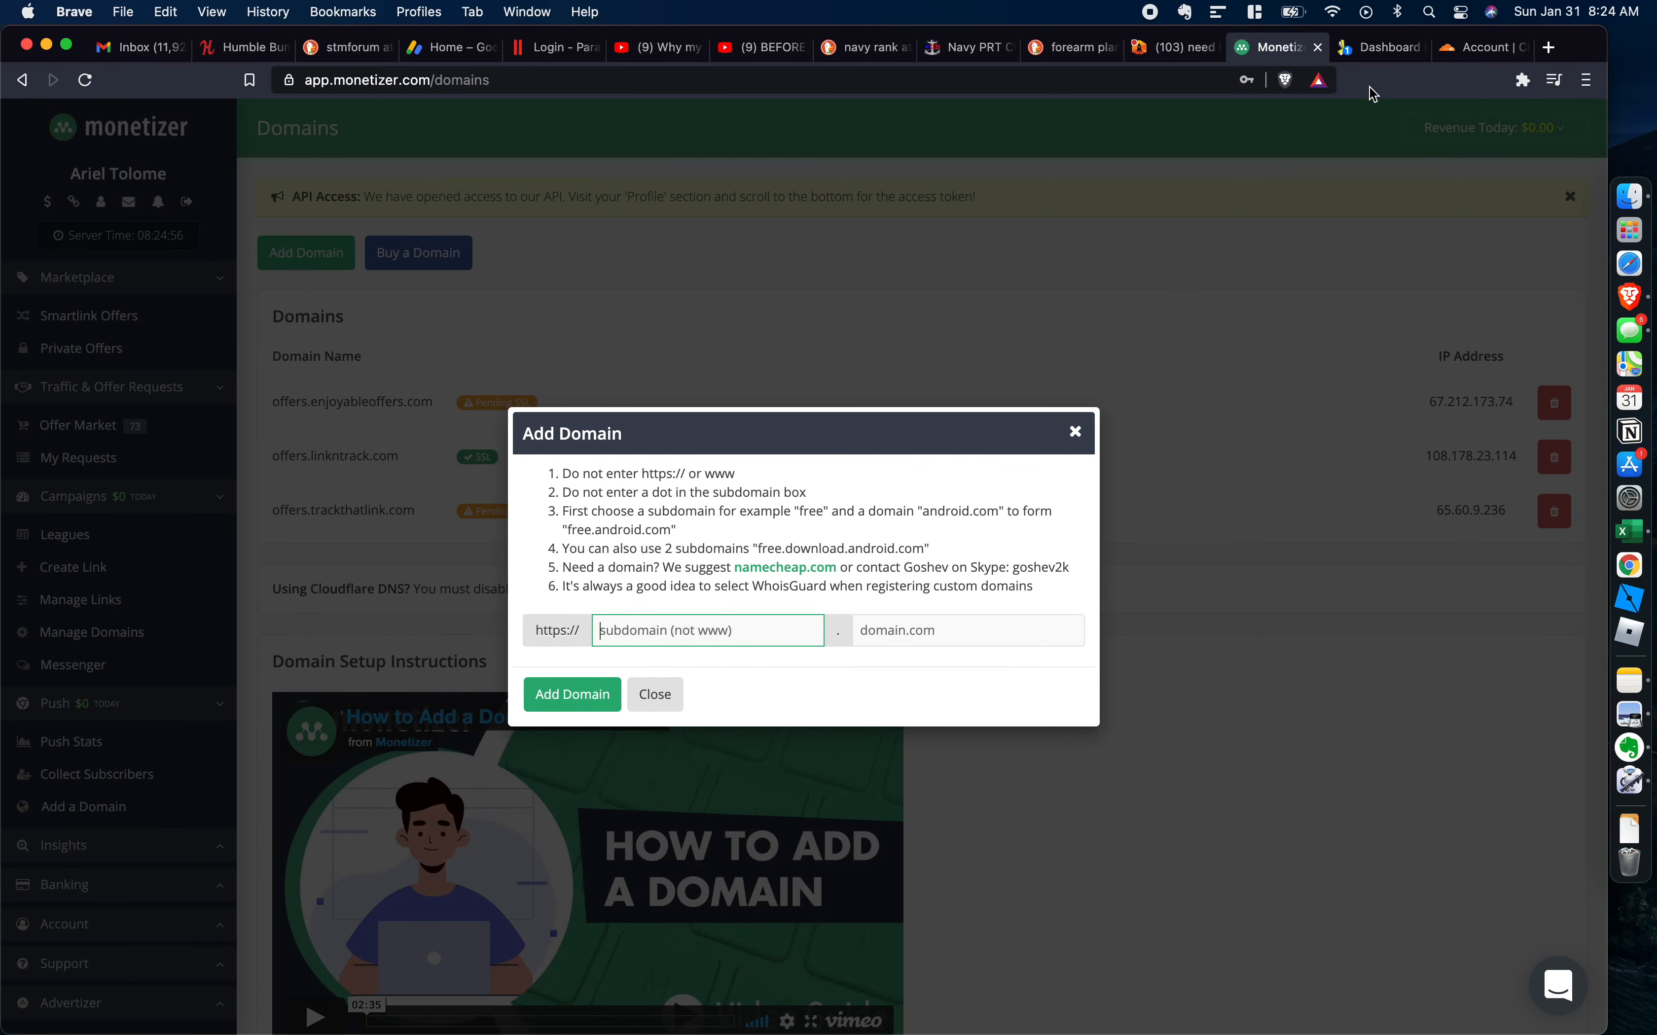
Open namecheap.com in a new tab and search for the domain trackingitall.com, then its trackingitall.co variant.
key(super+t)
text(namecheap.)
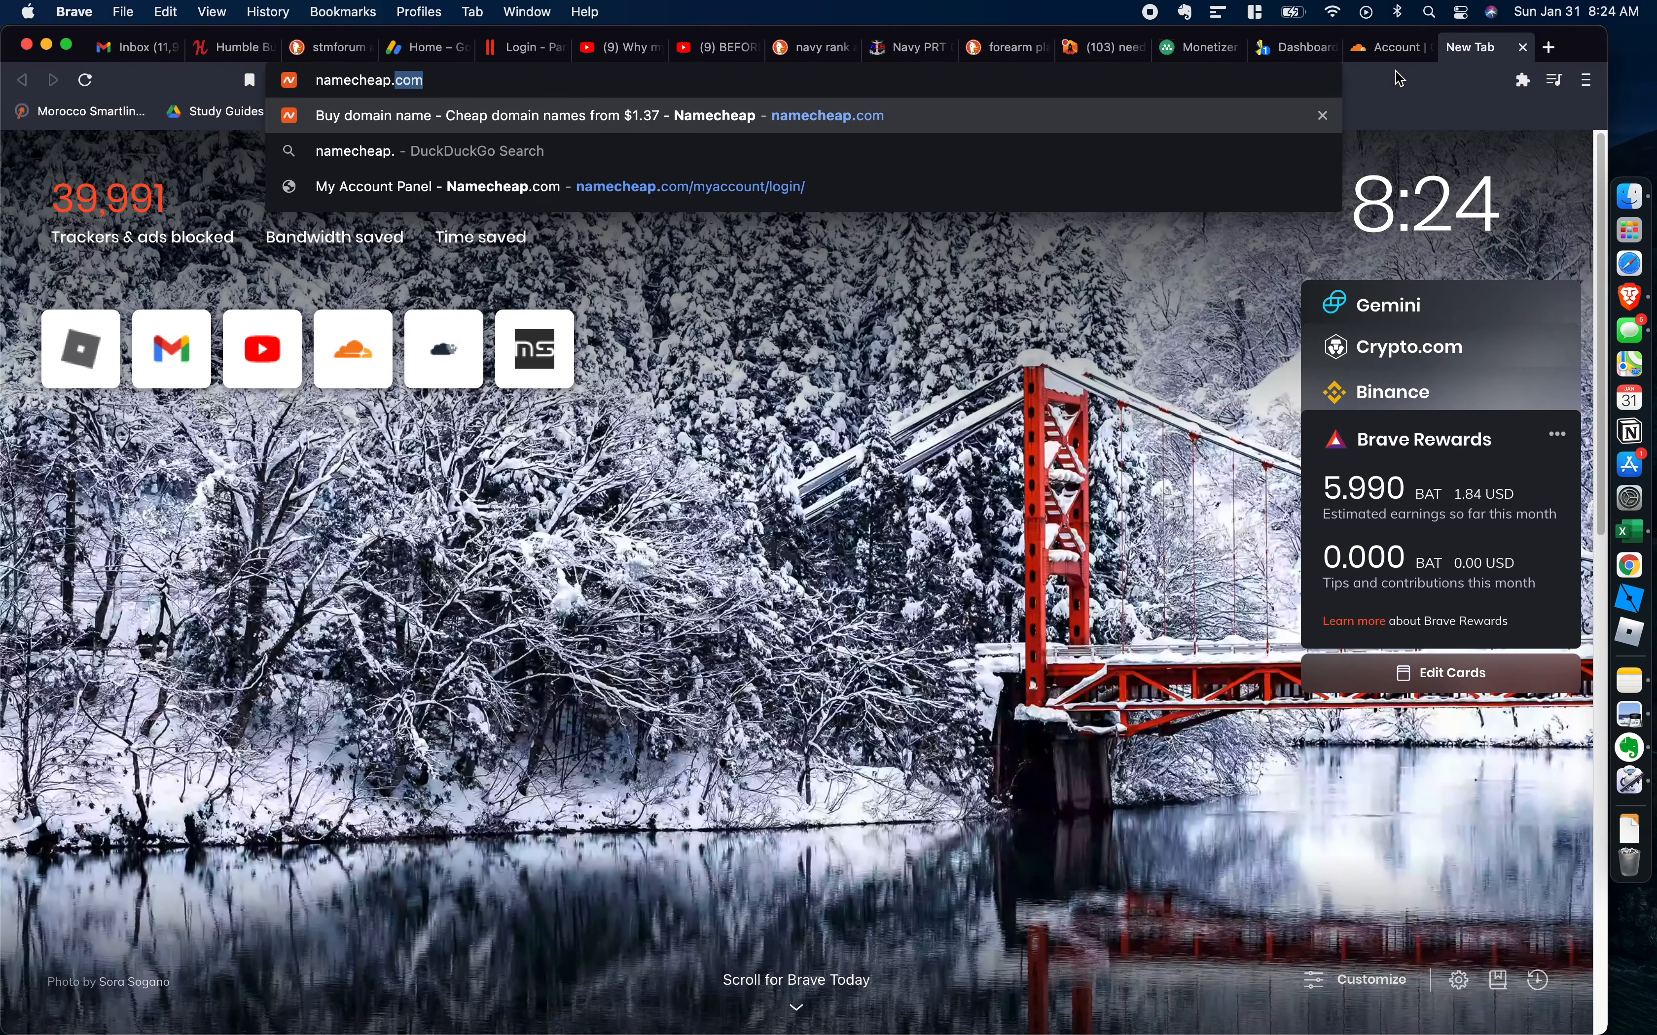
key(Return)
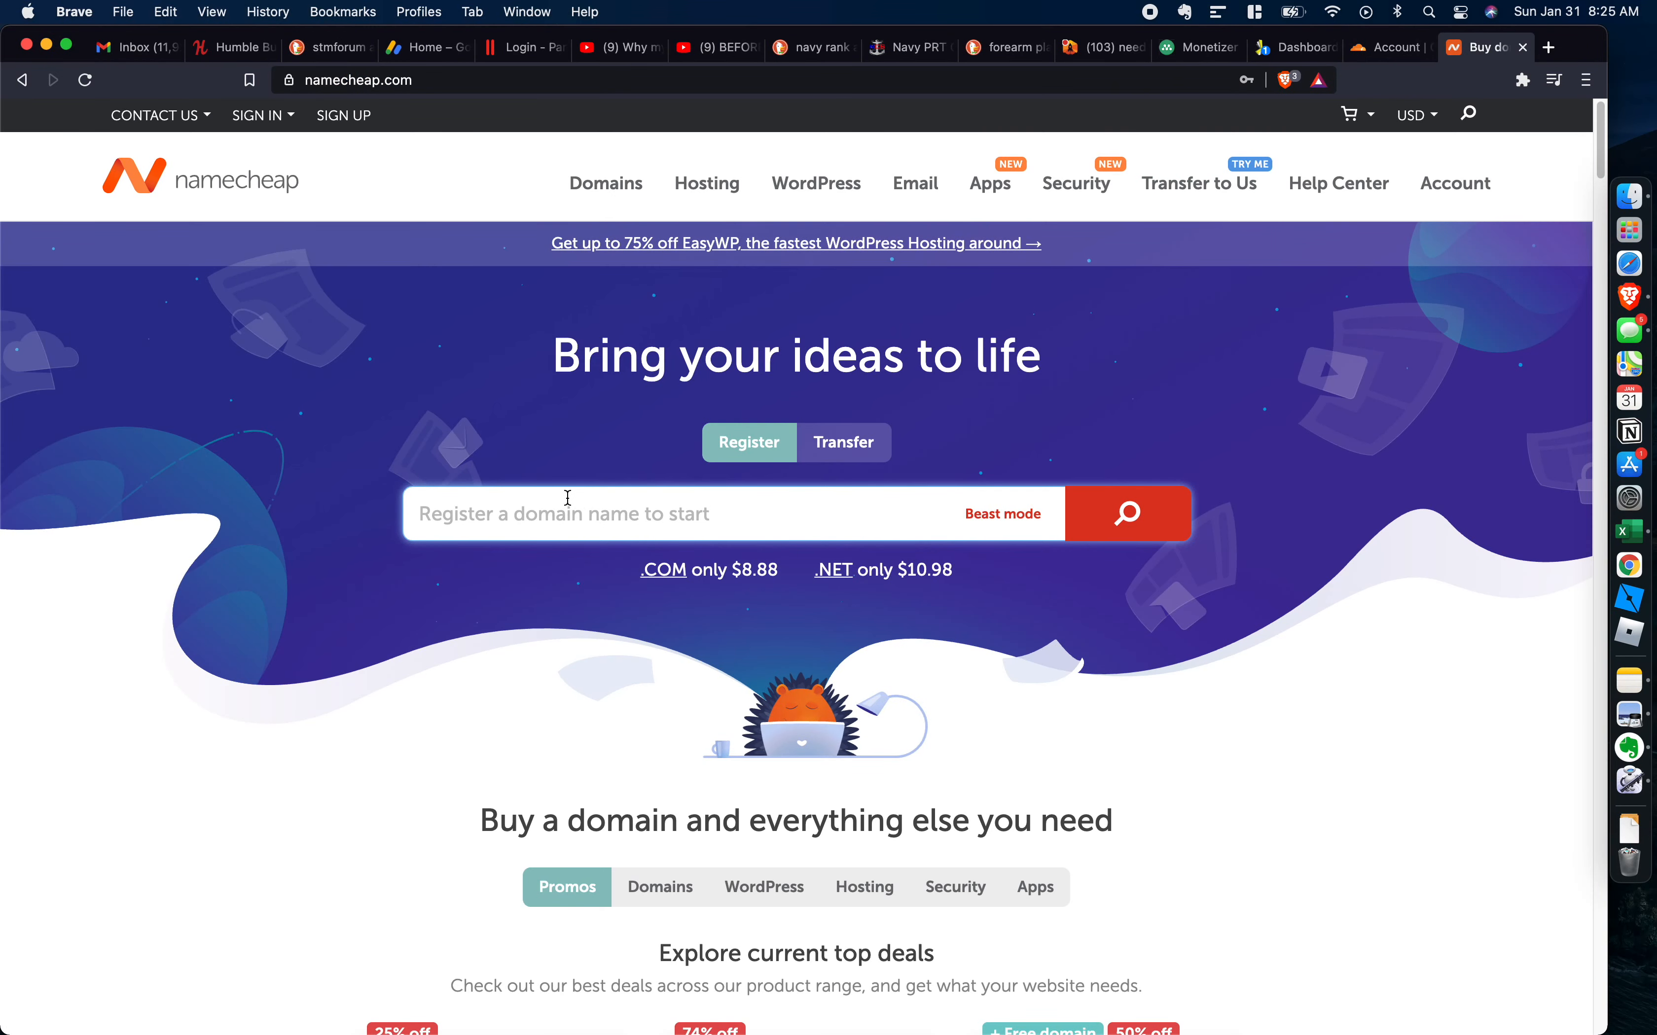
text(trackingitall.com)
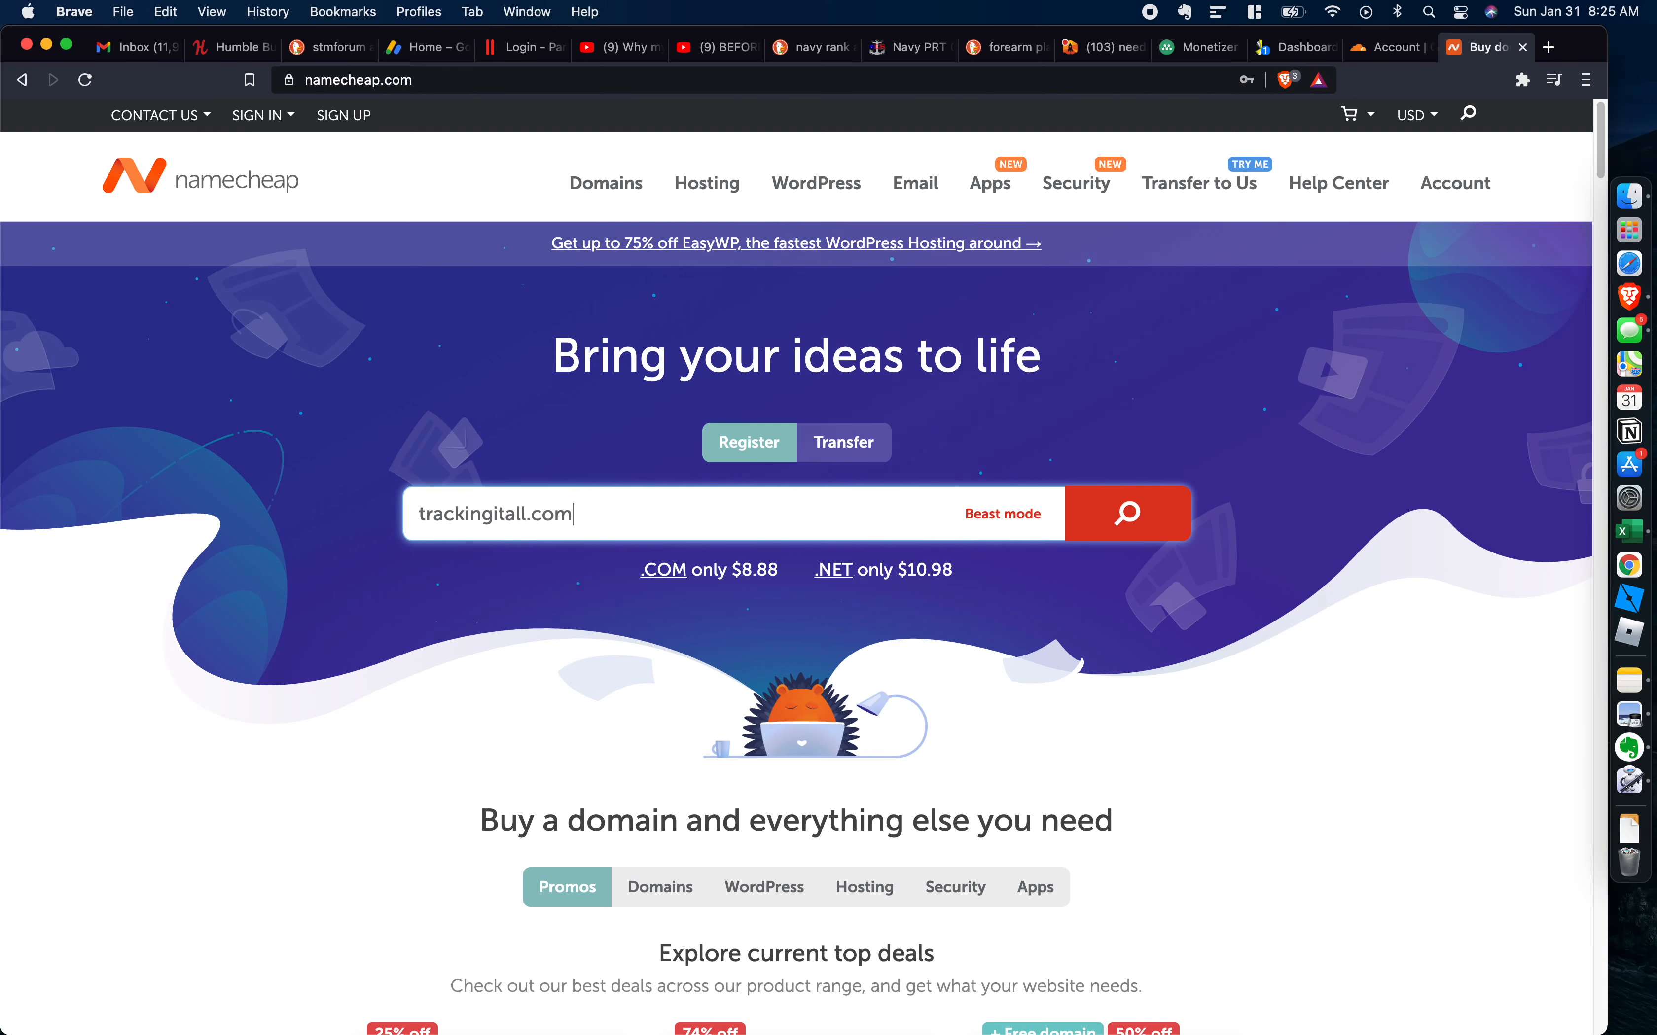
key(Return)
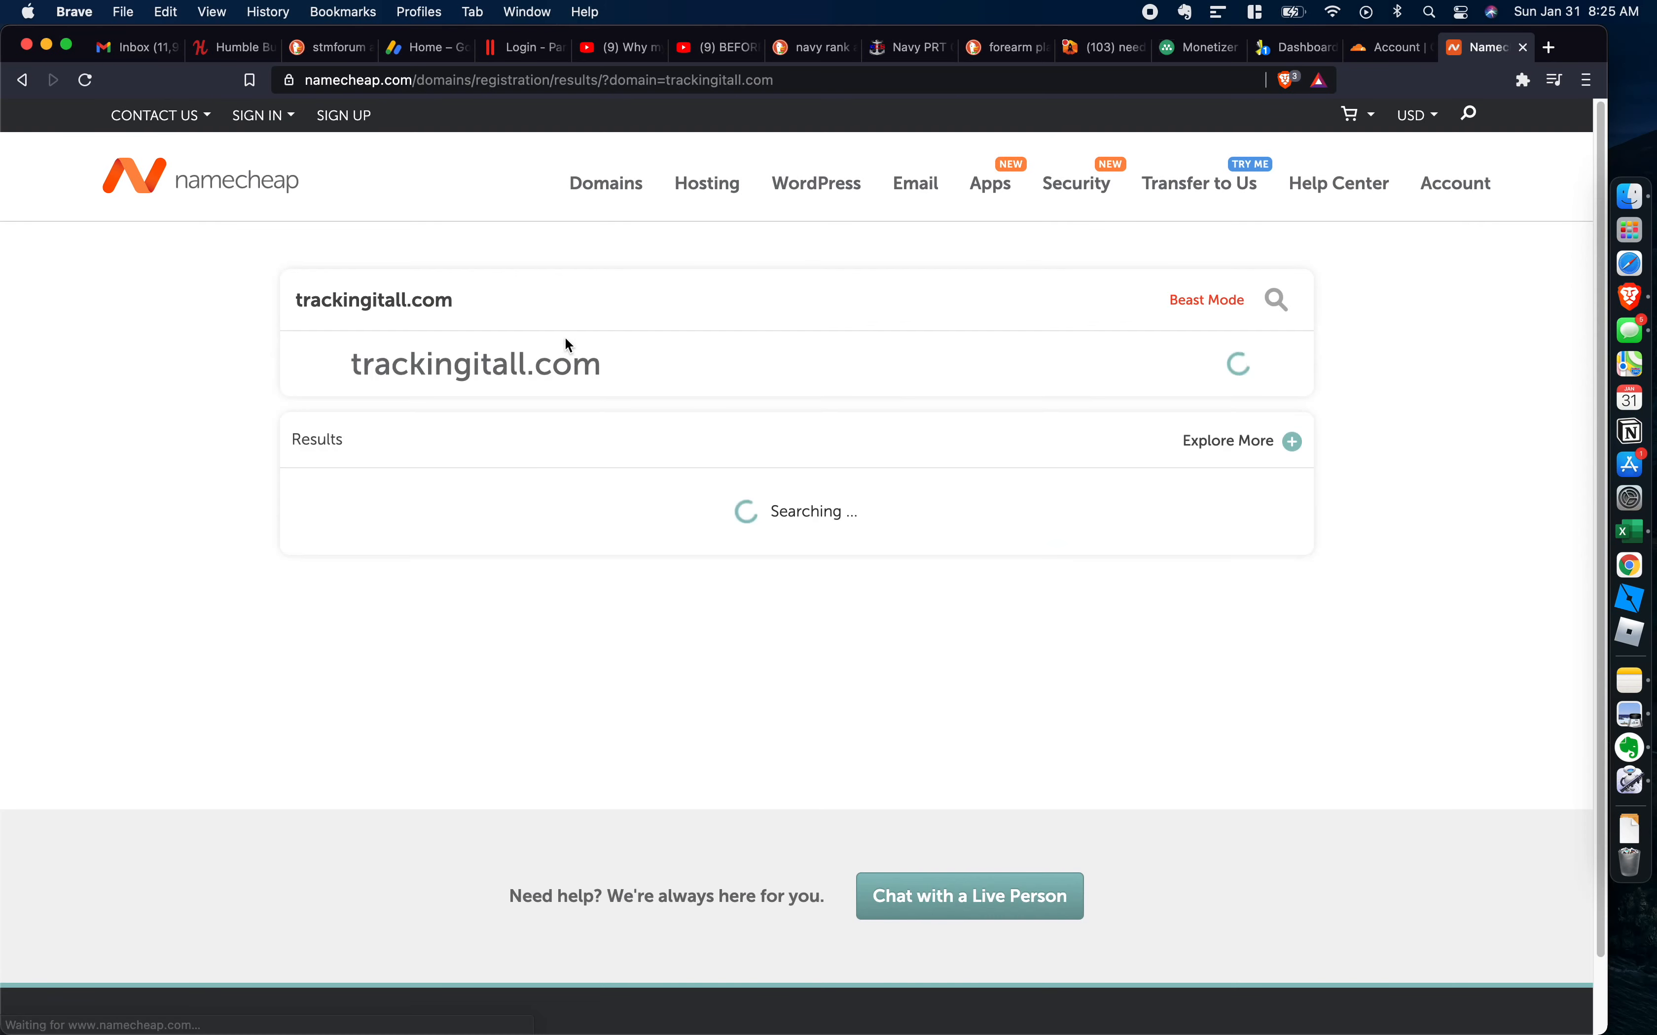
key(BackSpace)
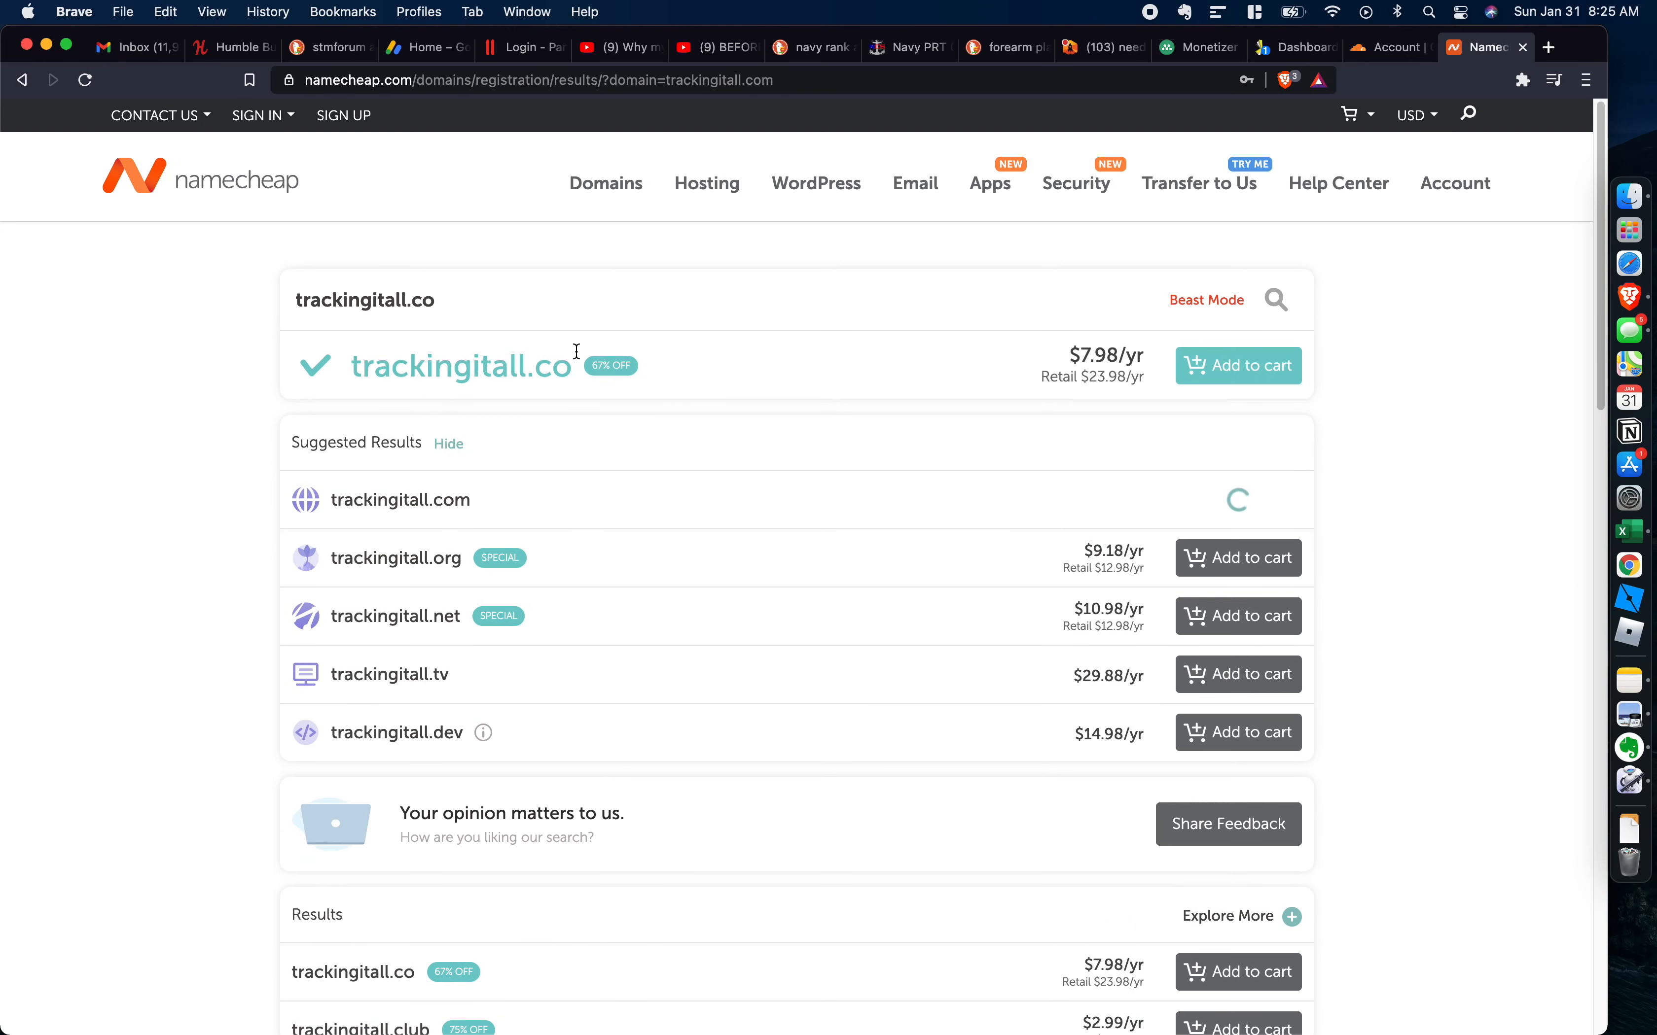
drag(559, 361, 355, 369)
click(357, 372)
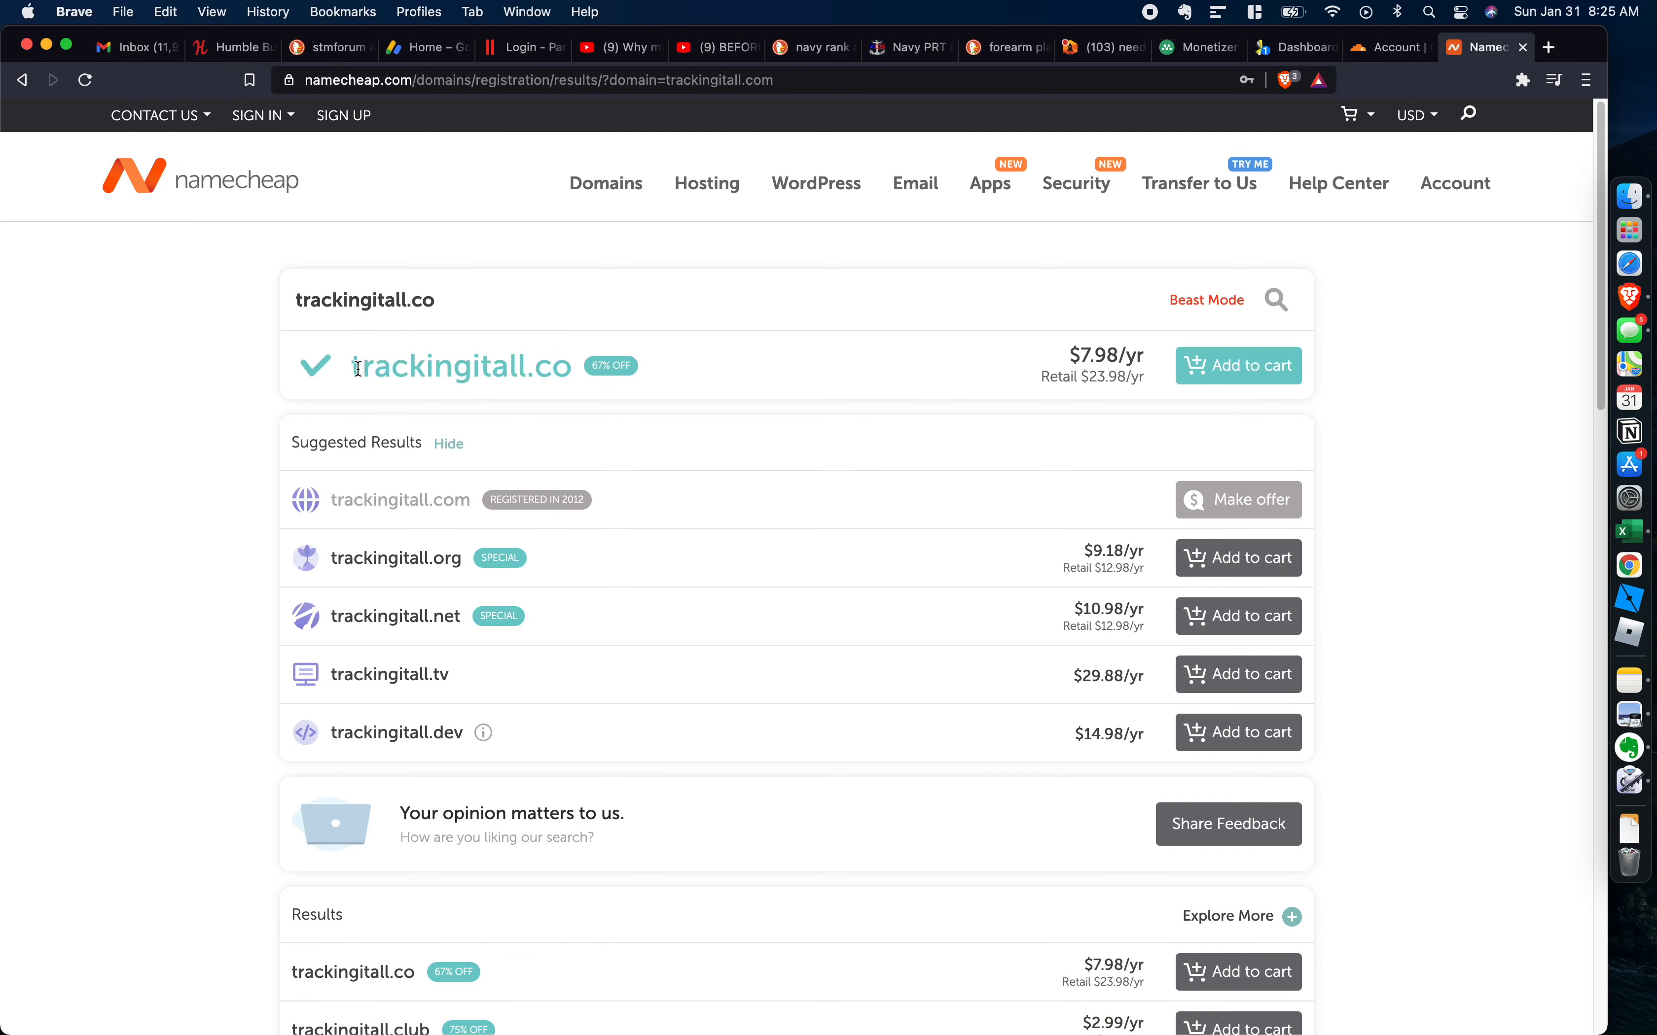
Back in Monetizer, try to add the subdomain offers on enjoyableoffers.com, then close the dialog.
click(1225, 56)
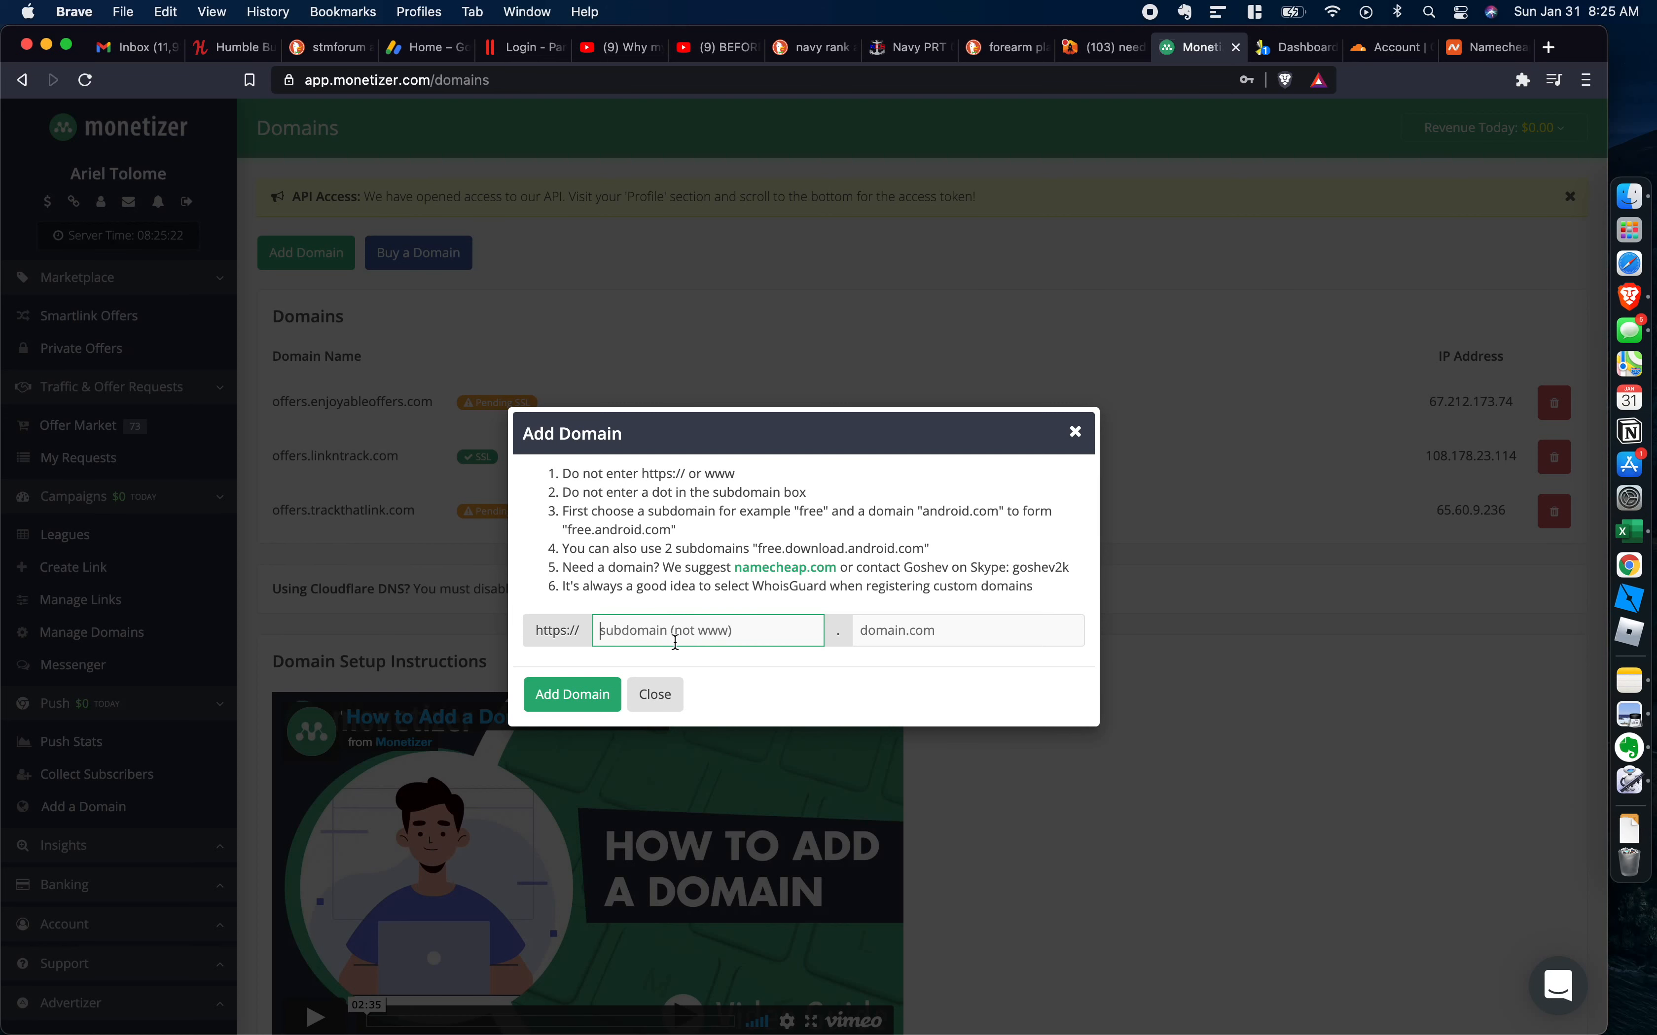
text(offers)
key(Tab)
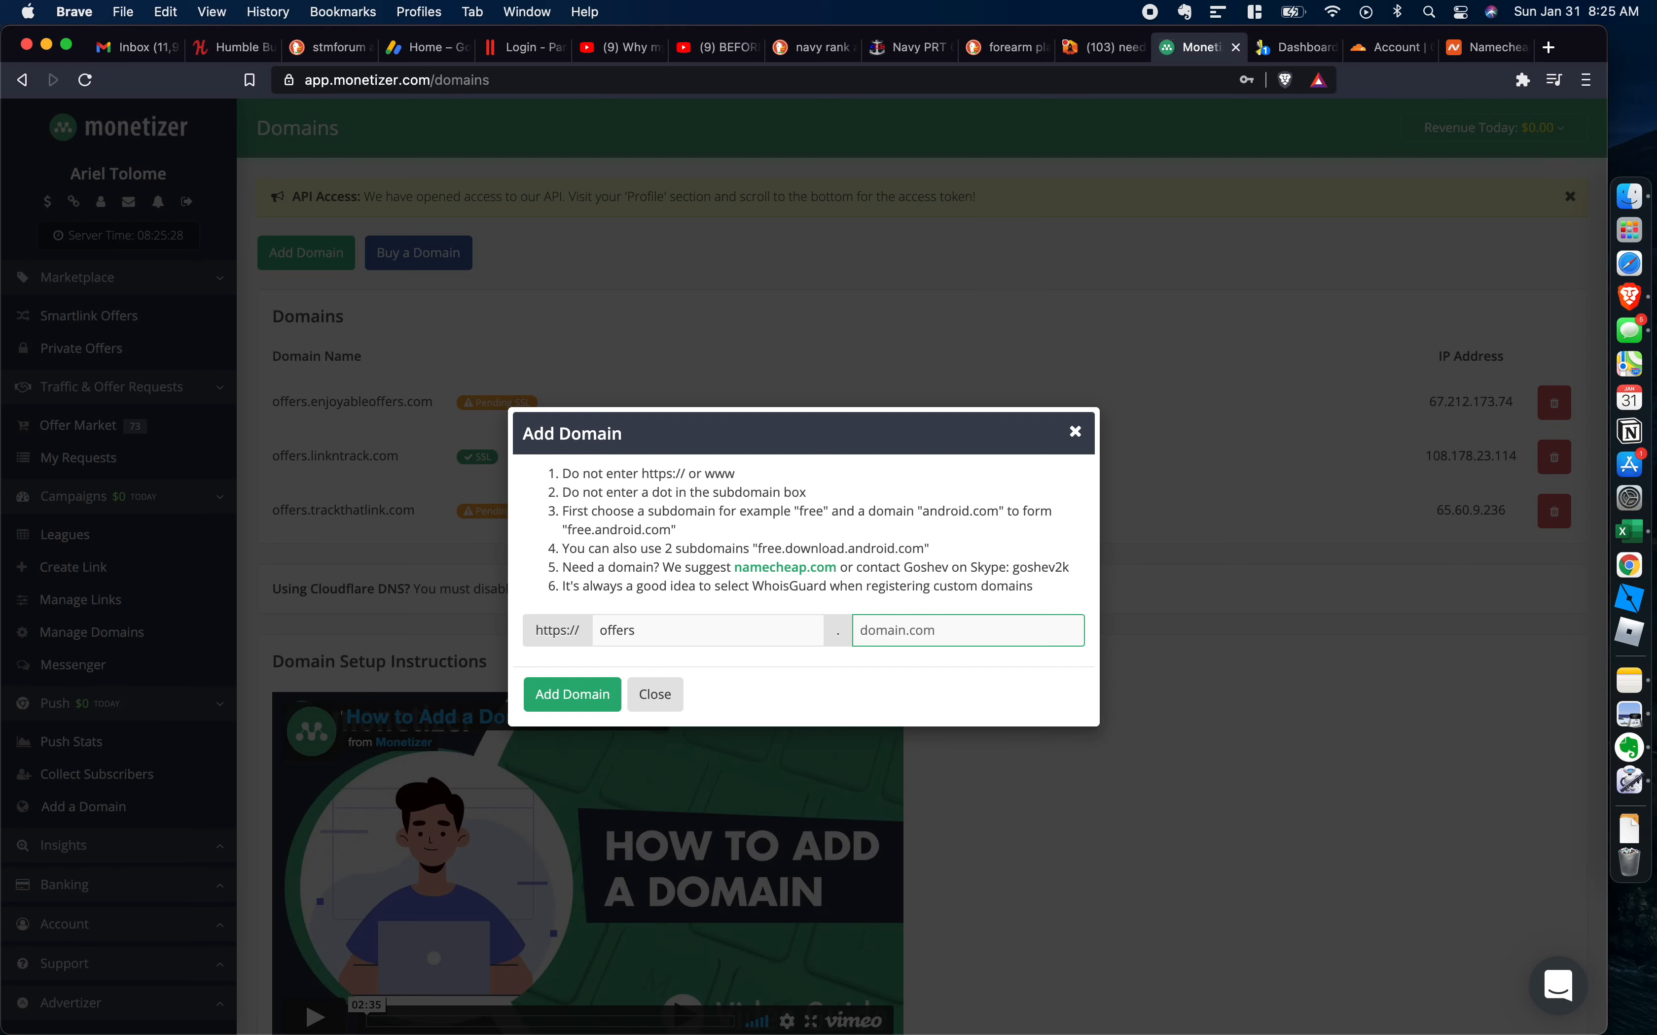
text(enjoyb)
text(bleoffers.com)
click(539, 699)
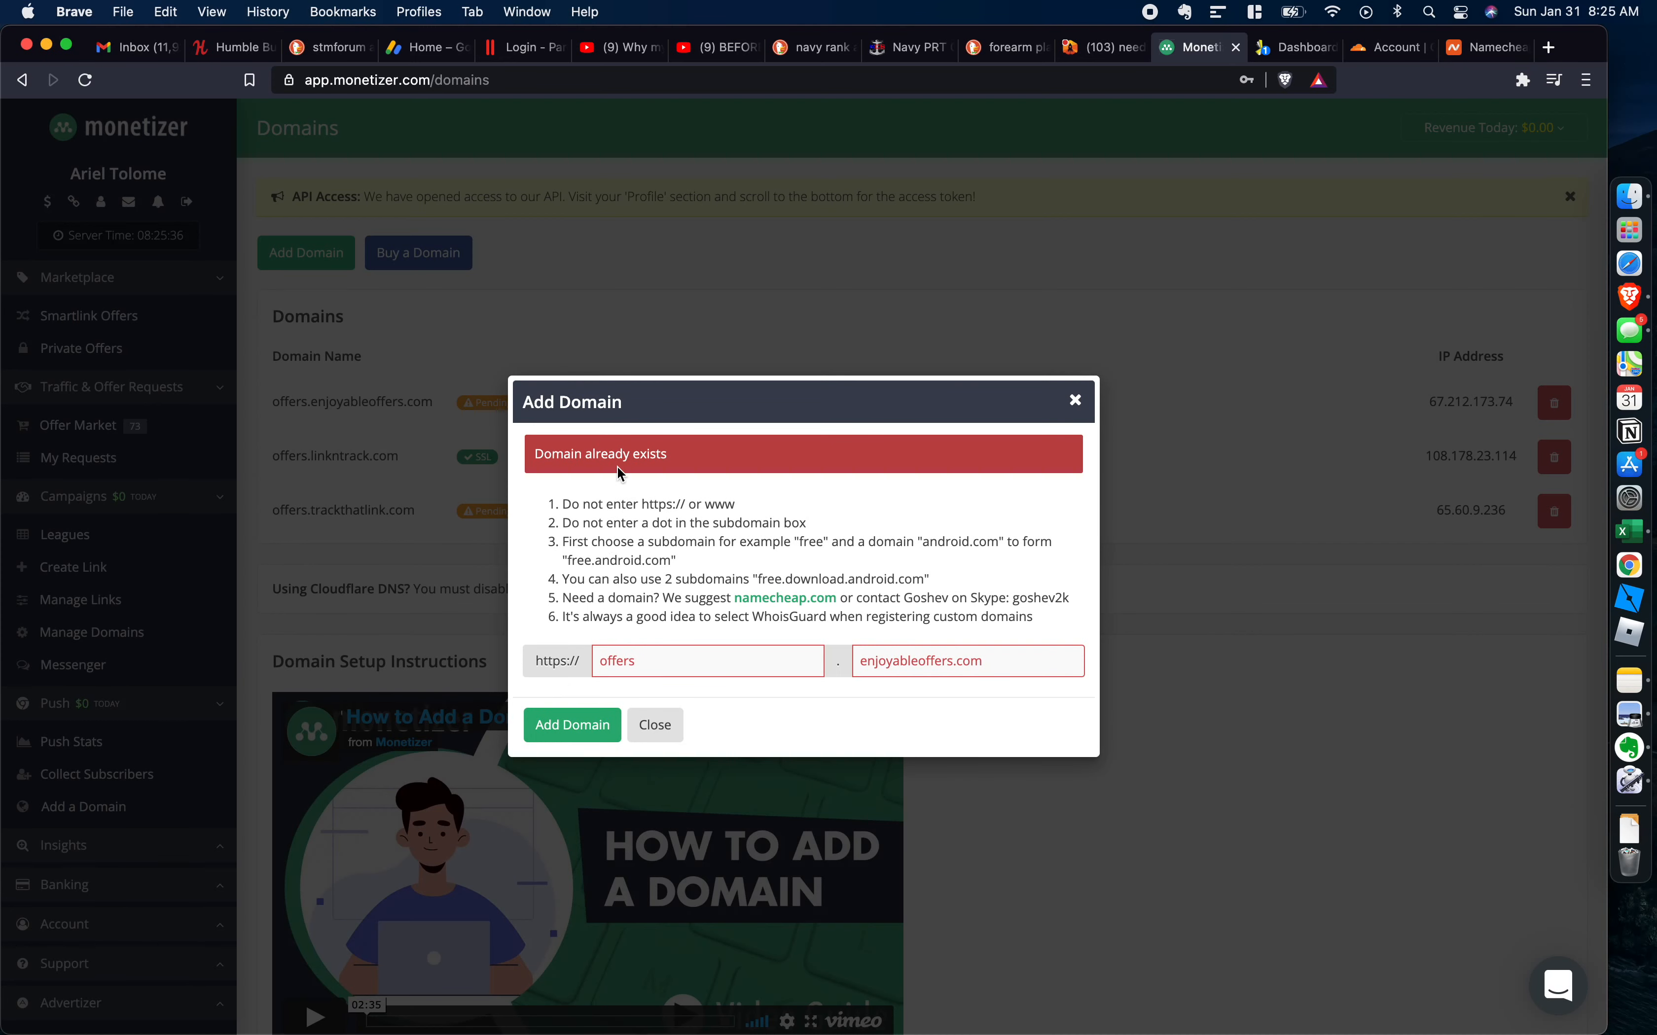
click(634, 727)
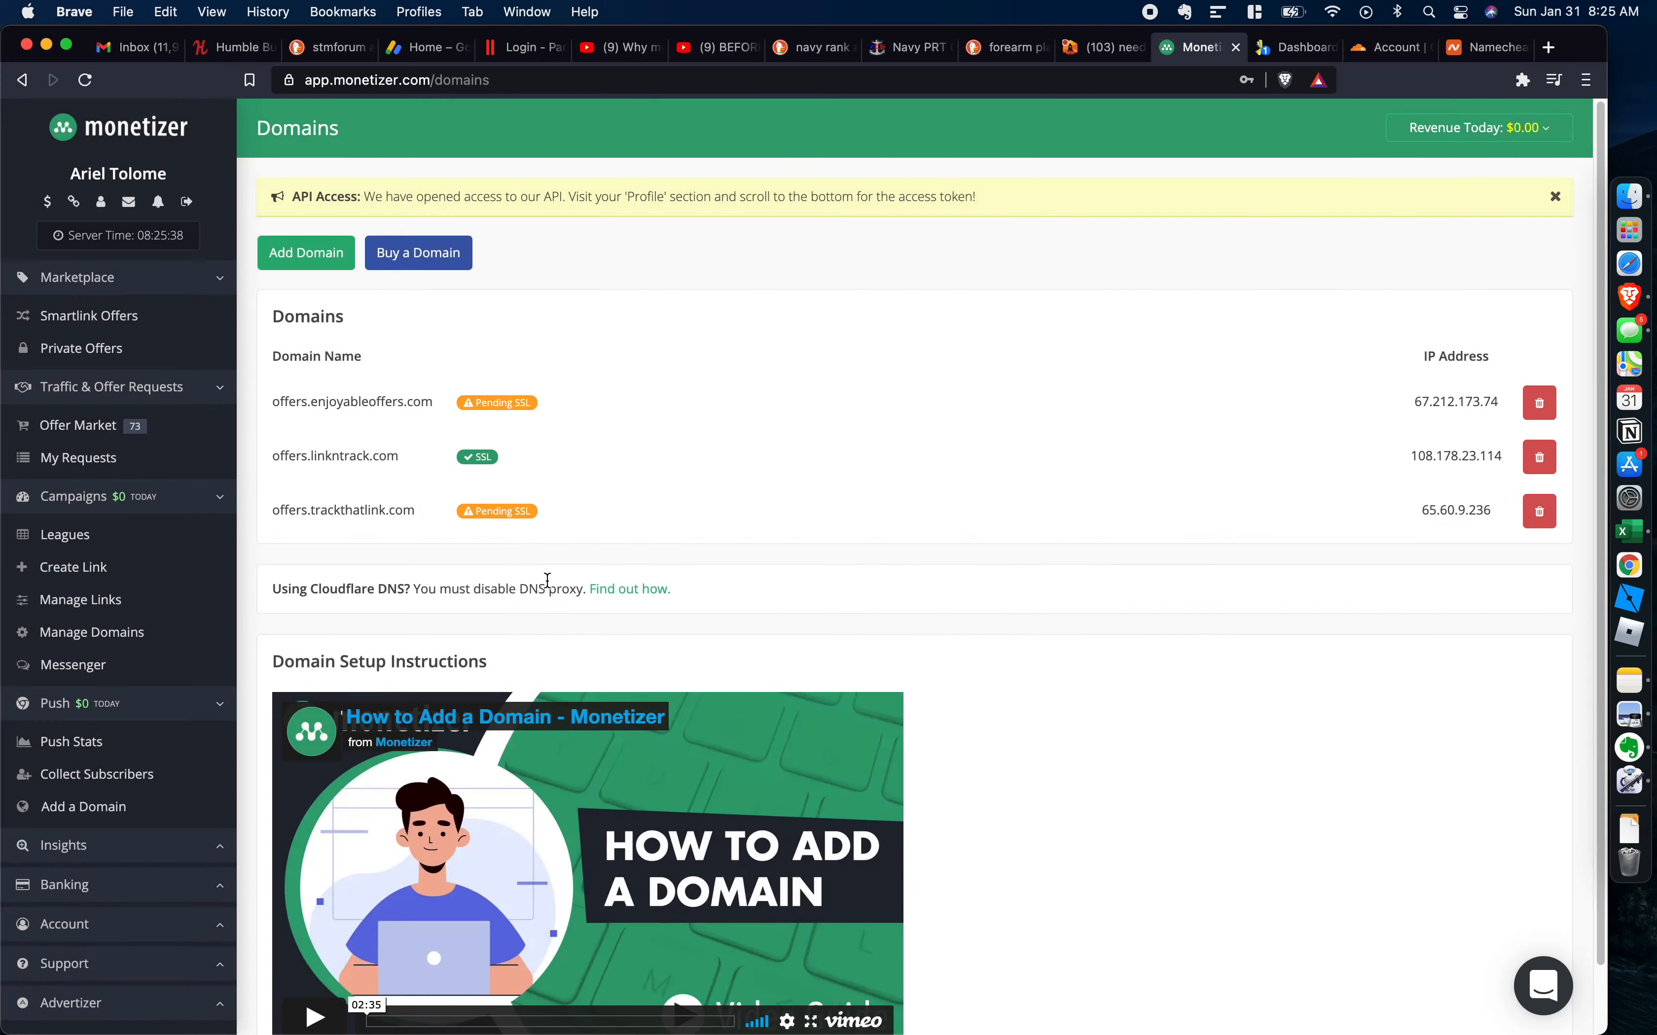
Copy the IP address 67.212.173.74 listed for offers.enjoyableoffers.com.
drag(274, 401, 714, 400)
click(943, 403)
drag(1419, 394, 1509, 419)
key(super+c)
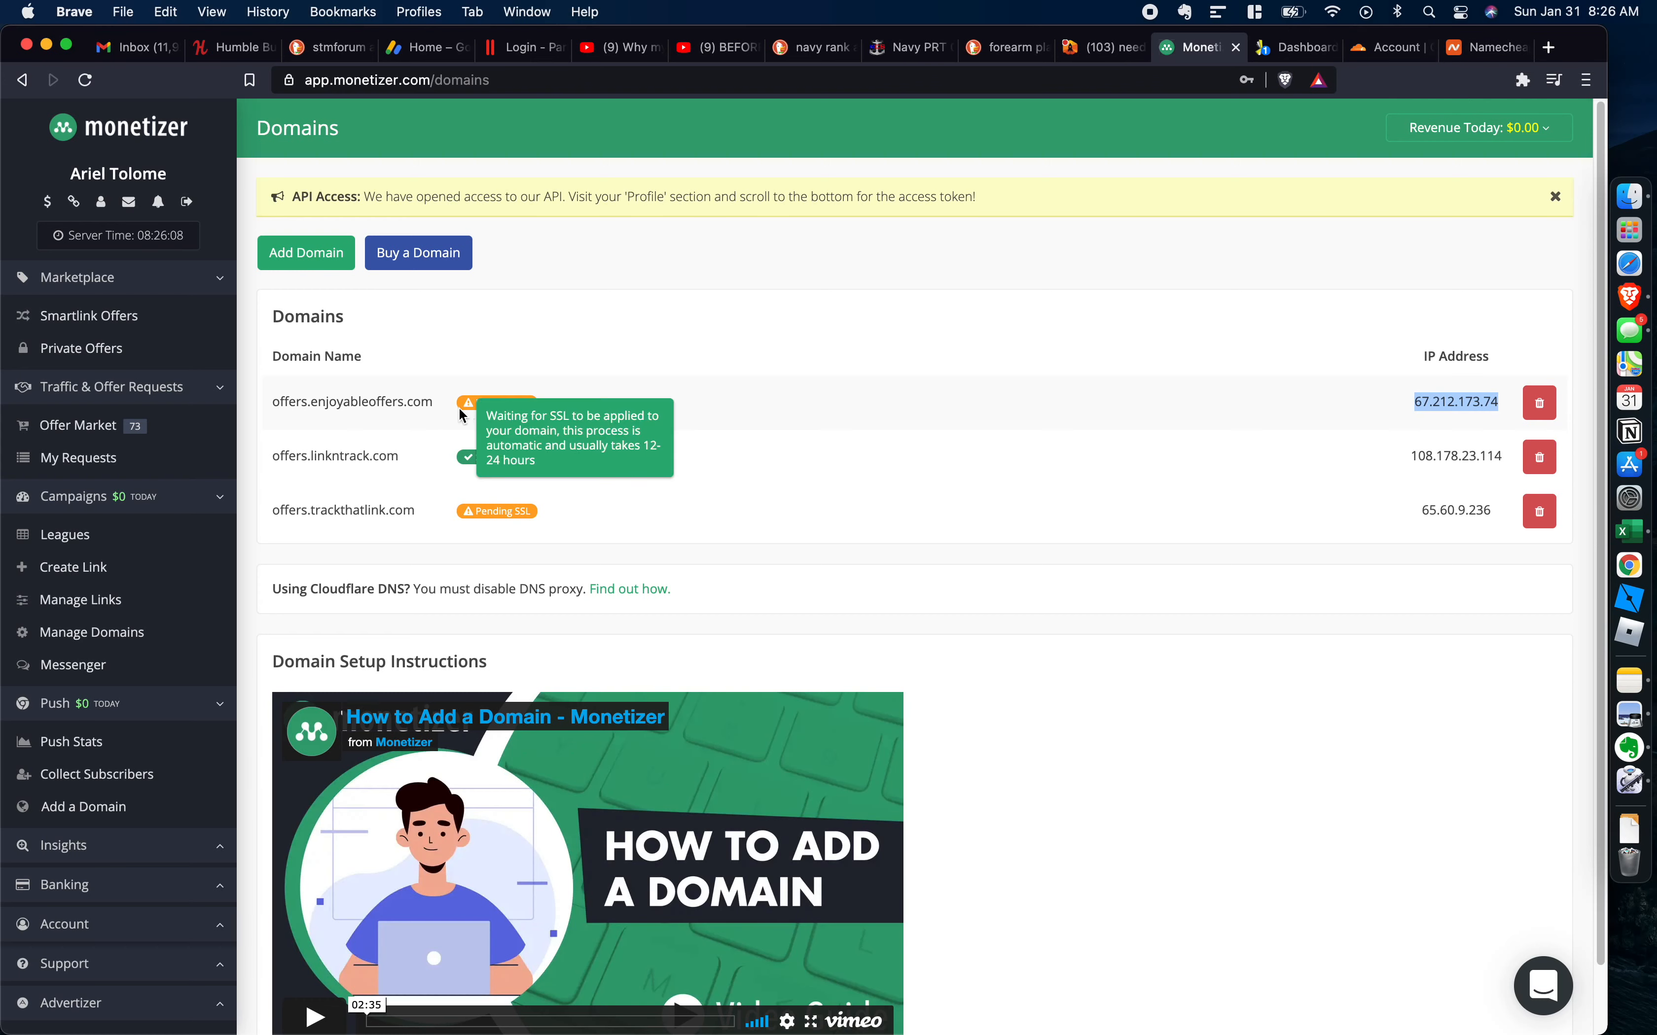
drag(436, 405, 368, 411)
click(412, 390)
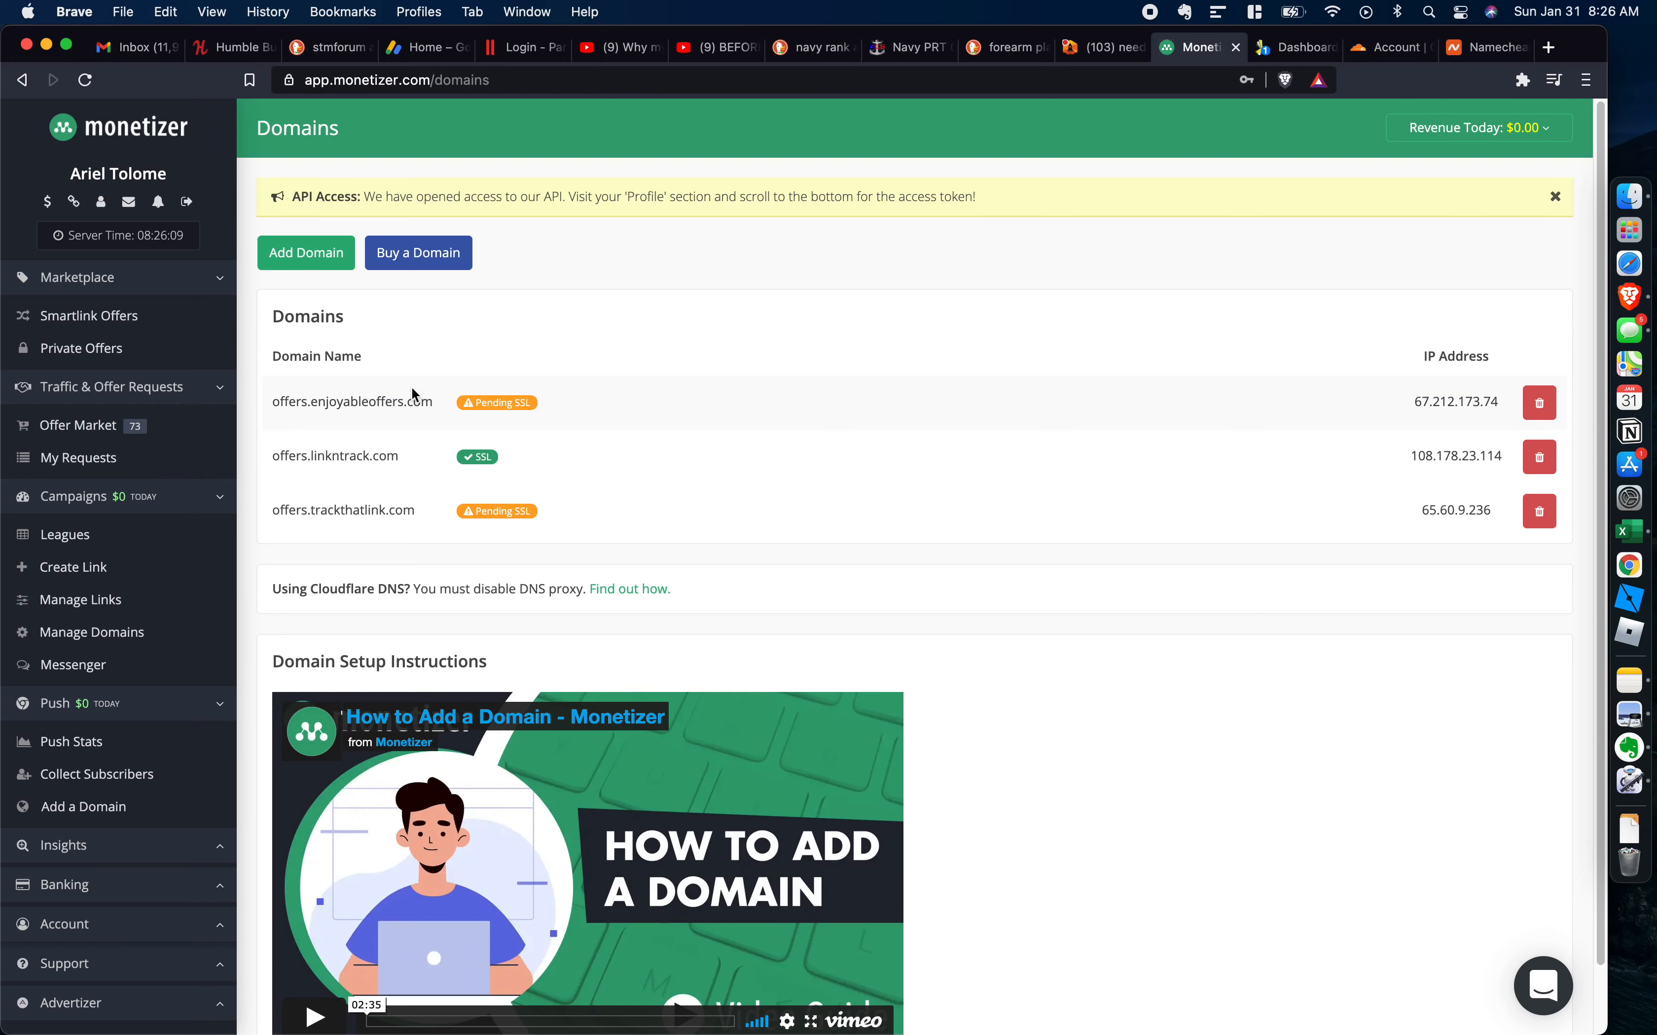
Switch to Cloudflare, find the enjoyableoffers.com site by searching for "enjoyable" and open its DNS records.
click(1383, 55)
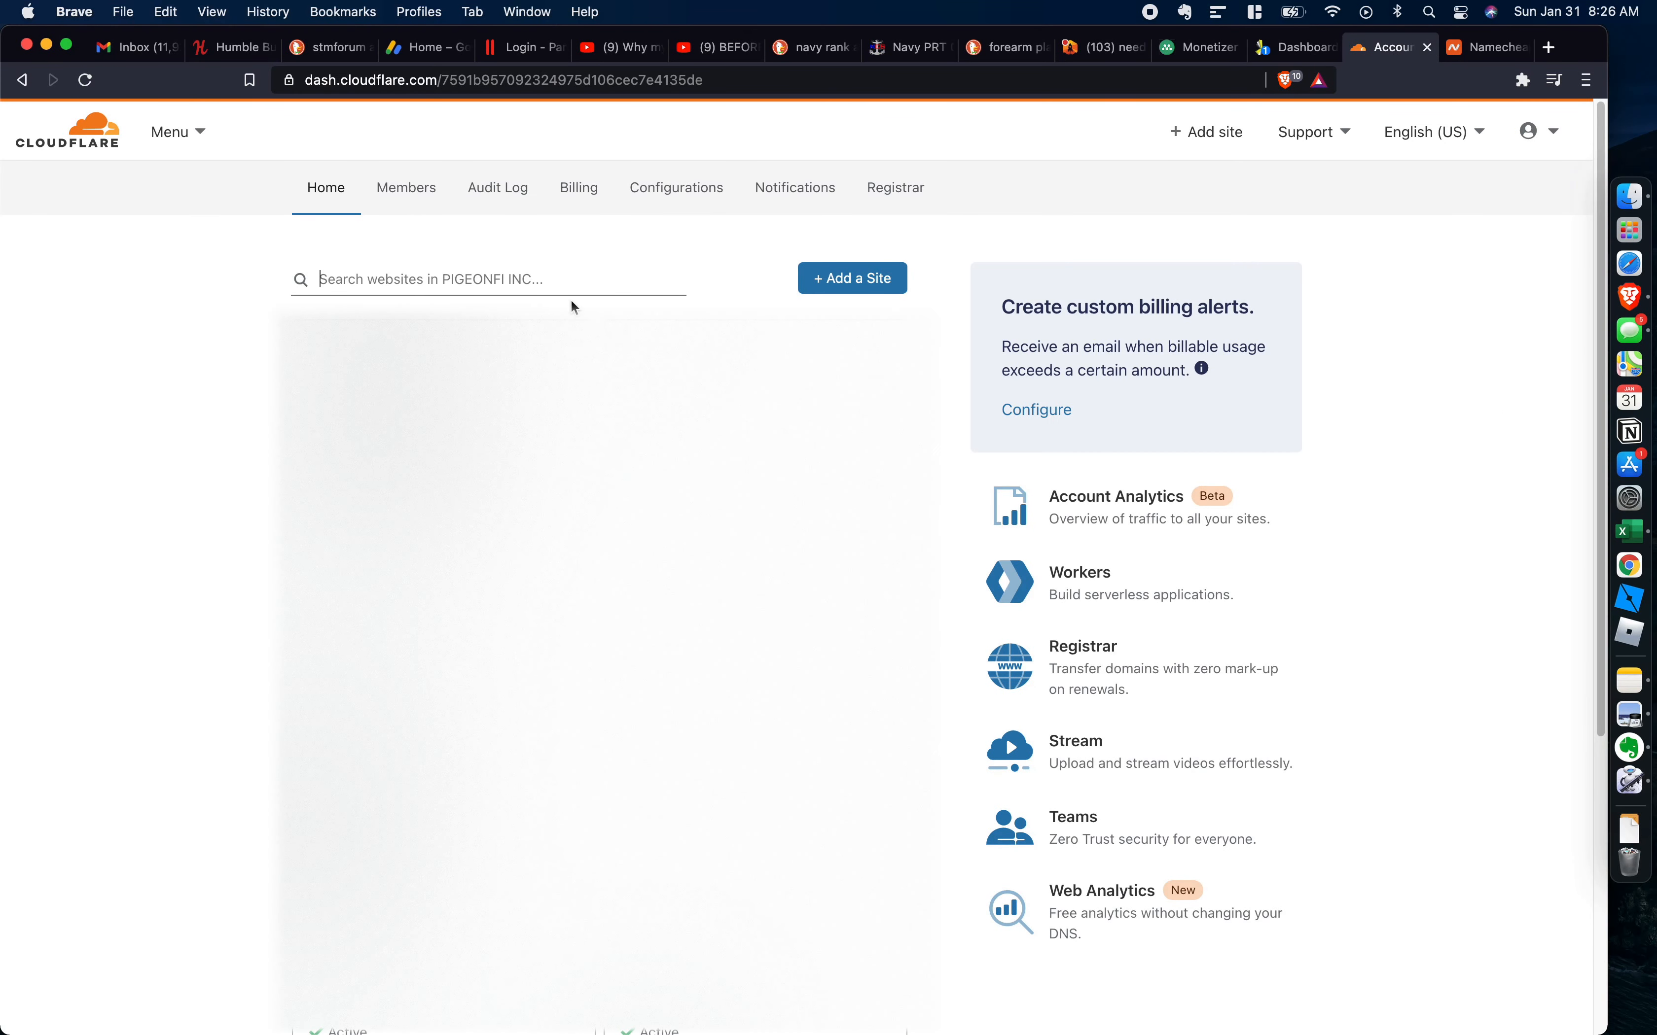
text(enjoyable)
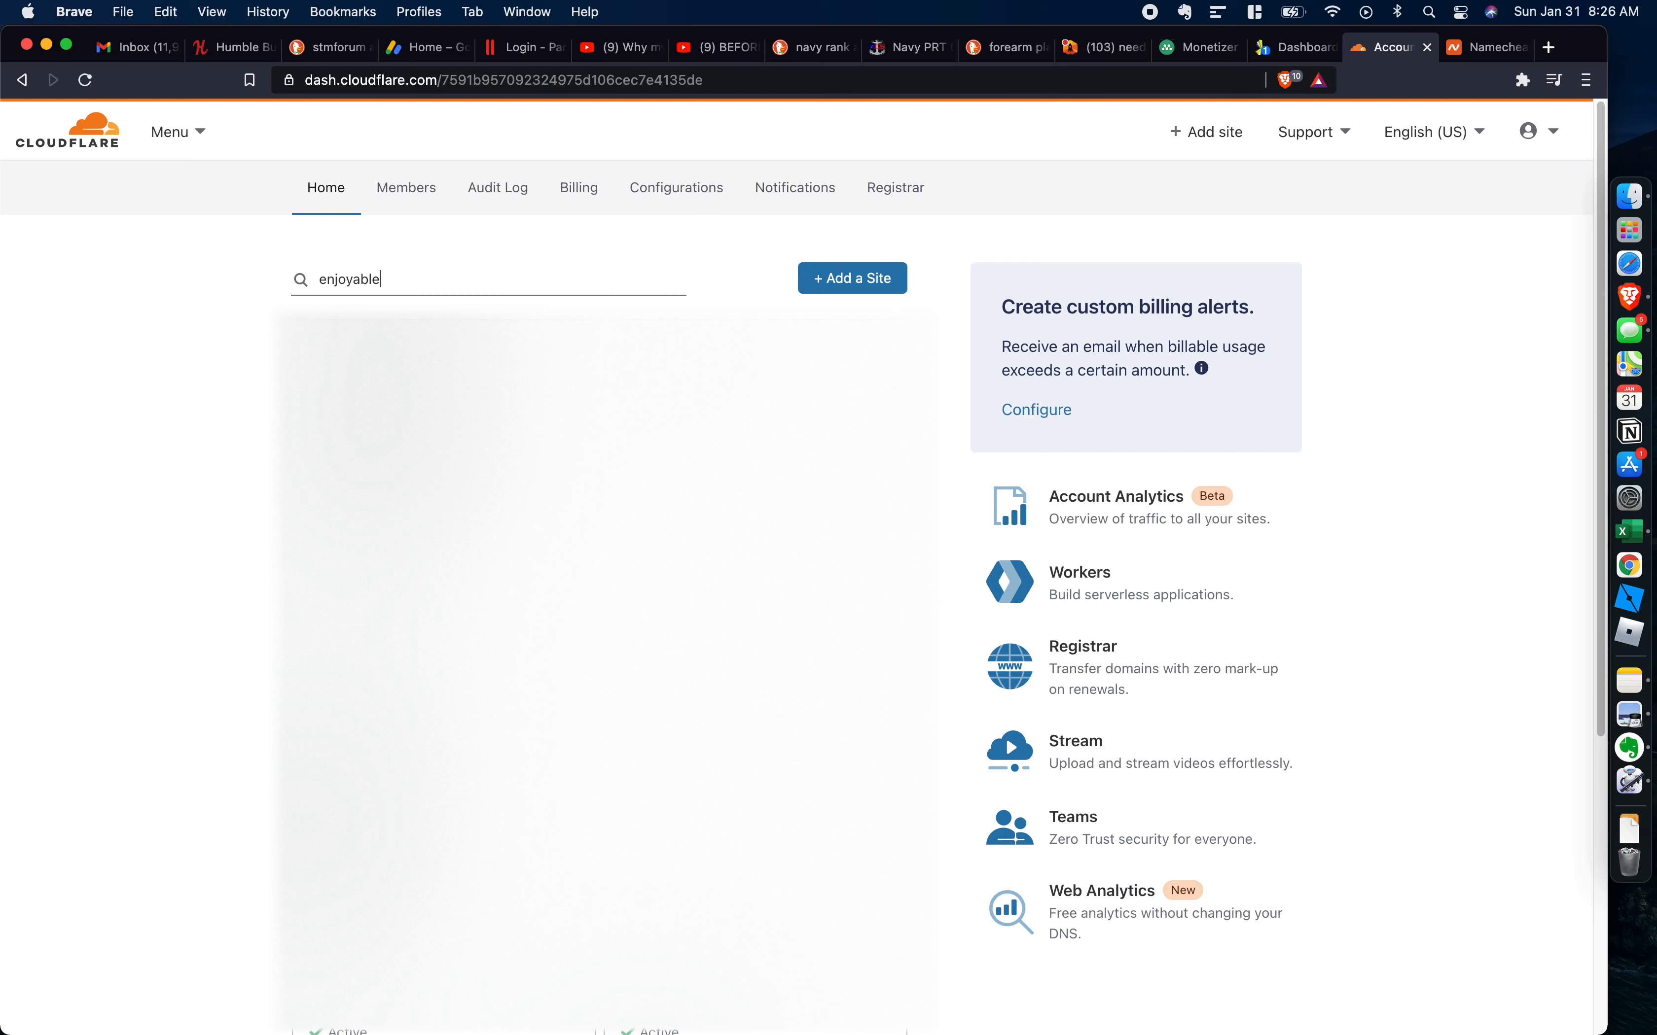
click(458, 350)
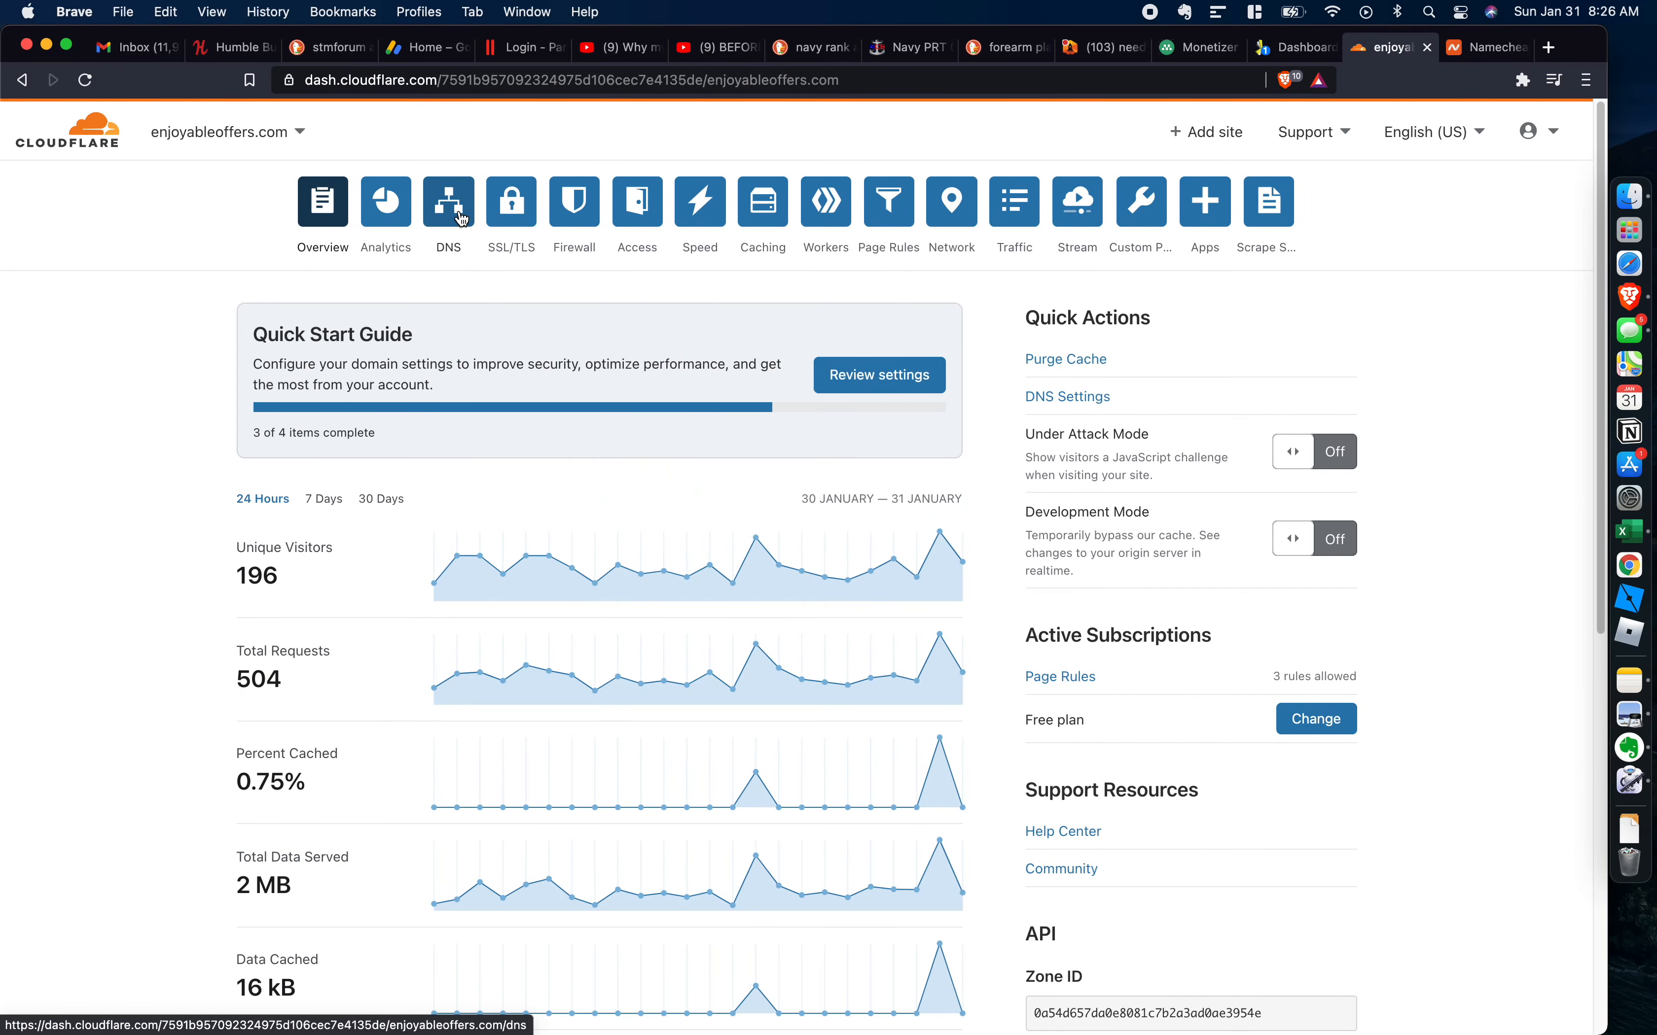
click(462, 218)
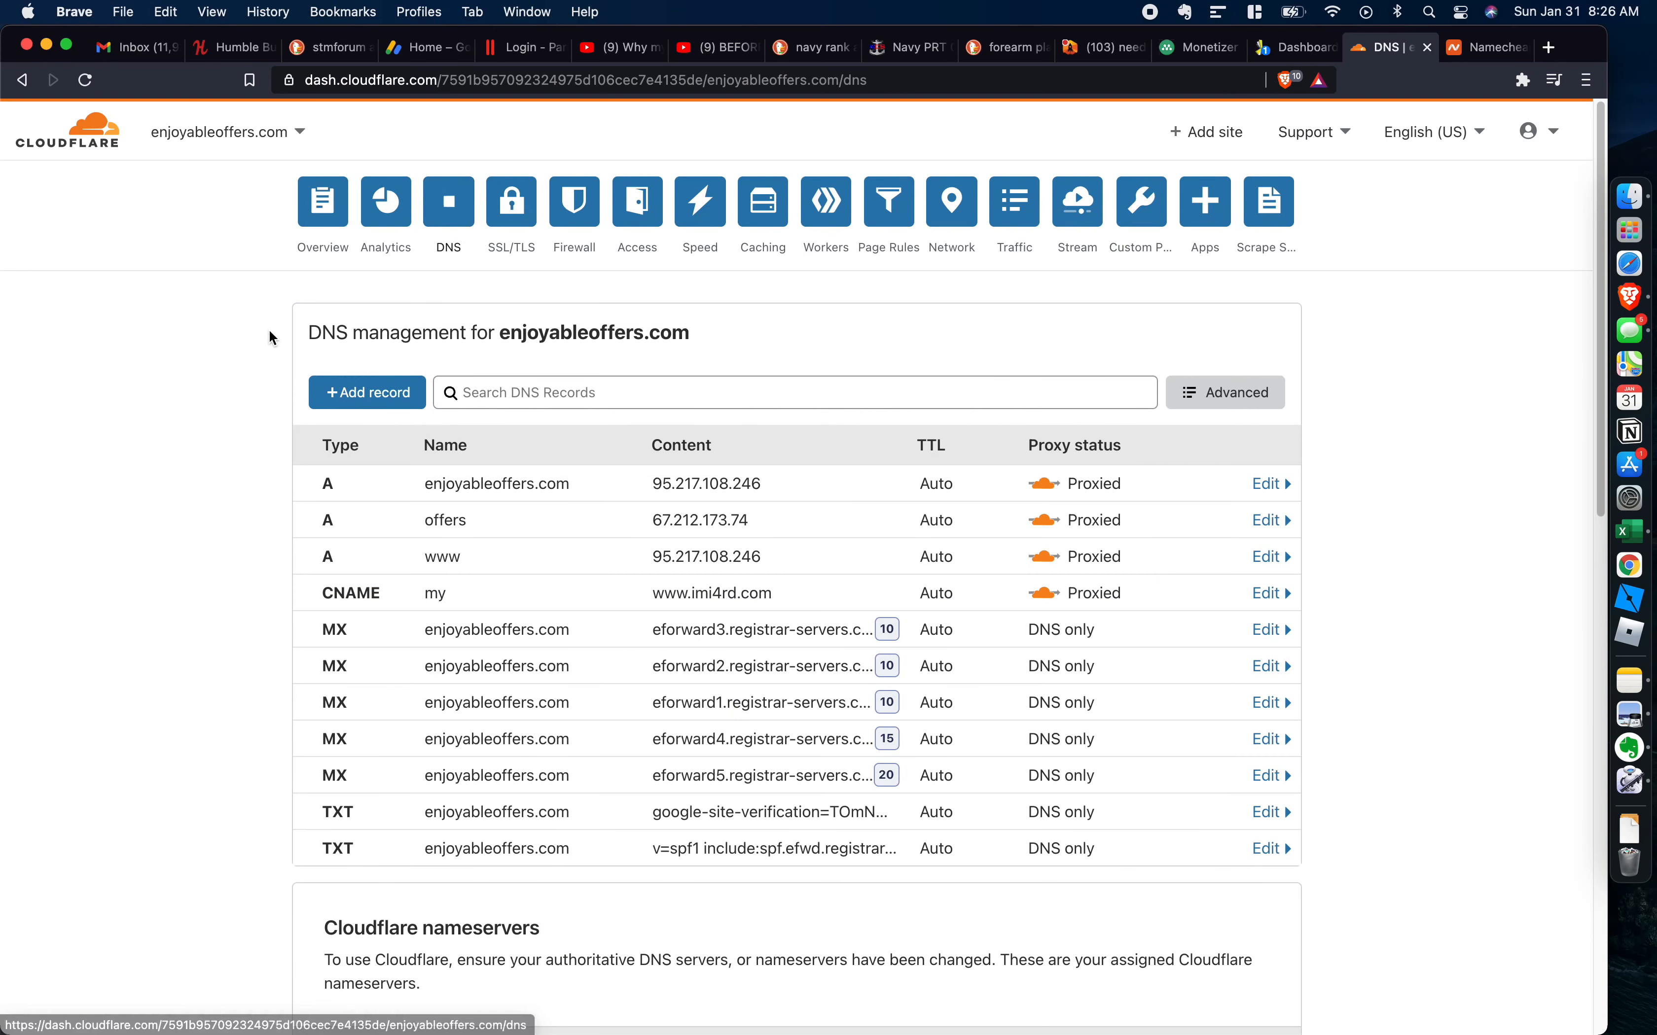
scroll(266, 275, down, 1)
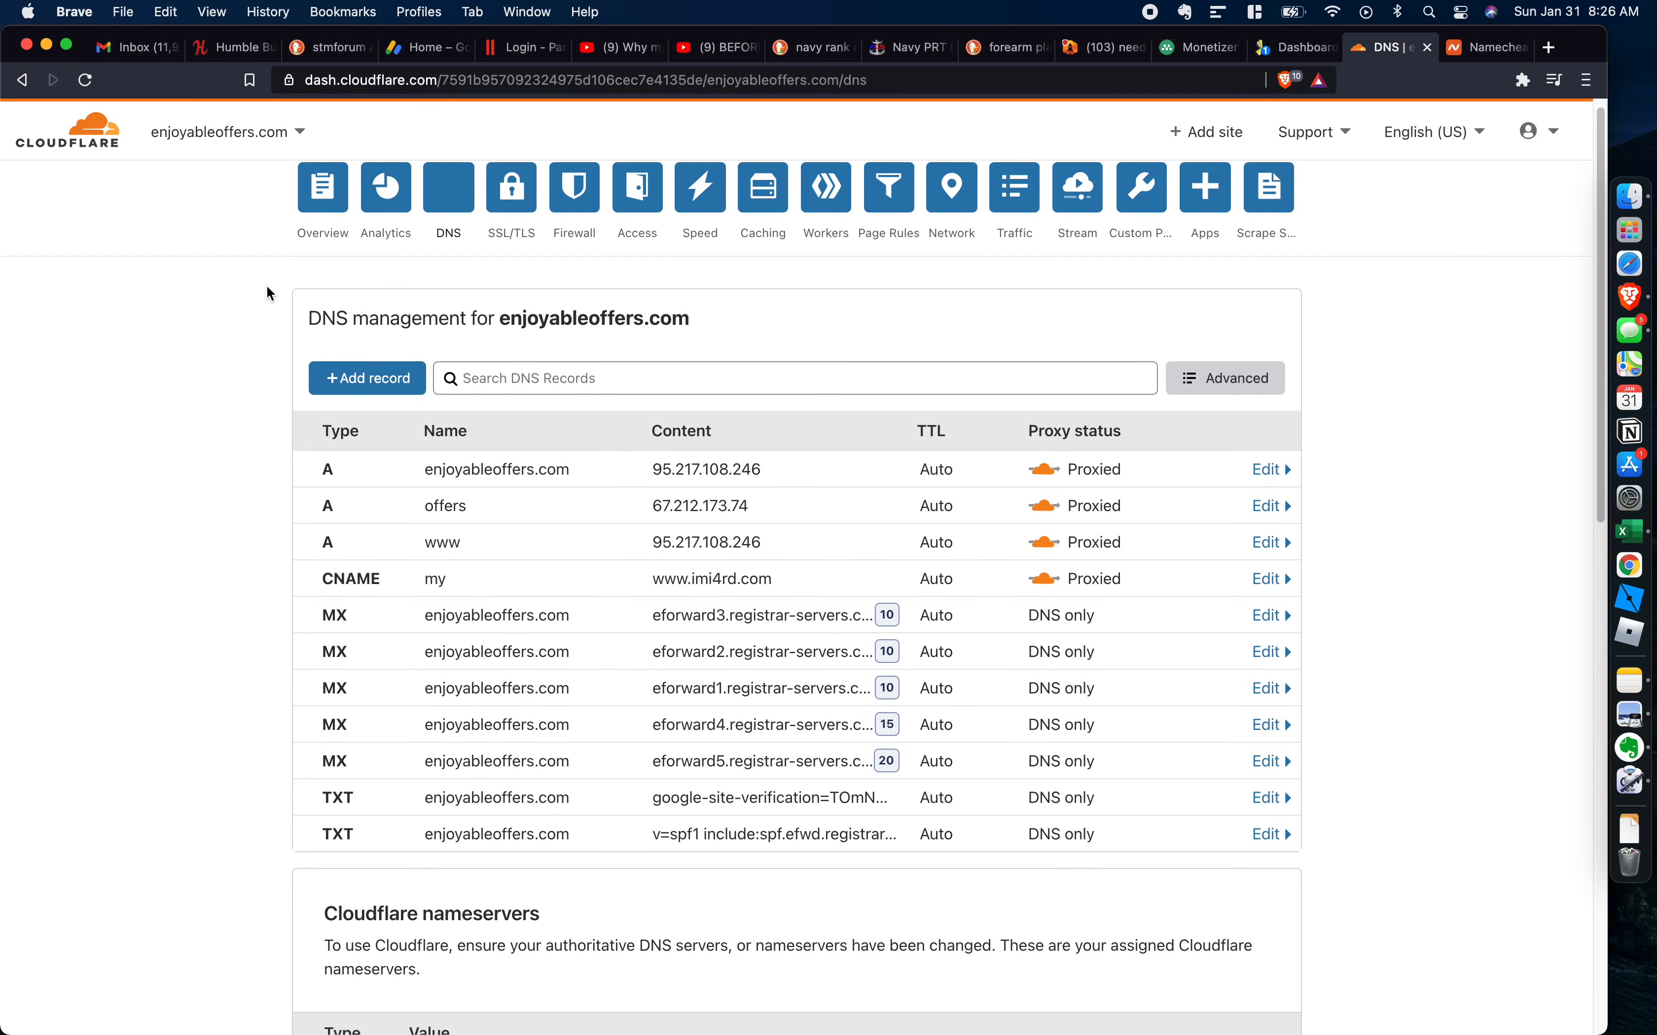
scroll(266, 281, down, 3)
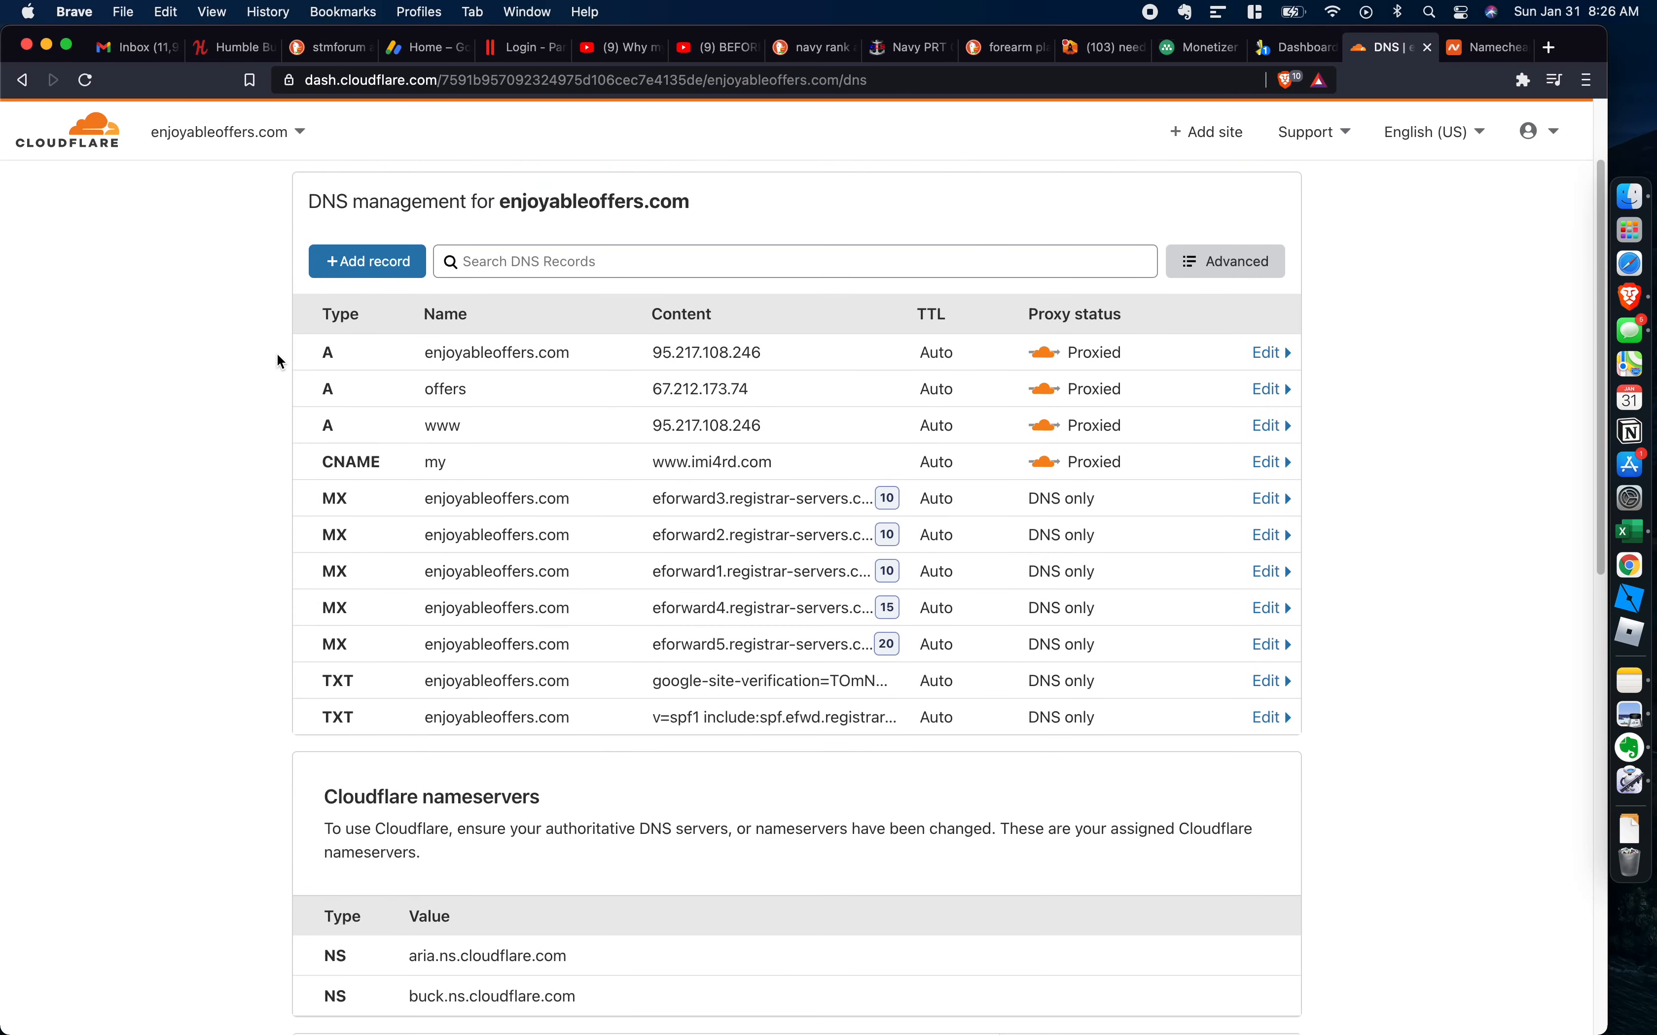
Start a new A record named offer and paste 67.212.173.74 as its IPv4 address.
click(372, 277)
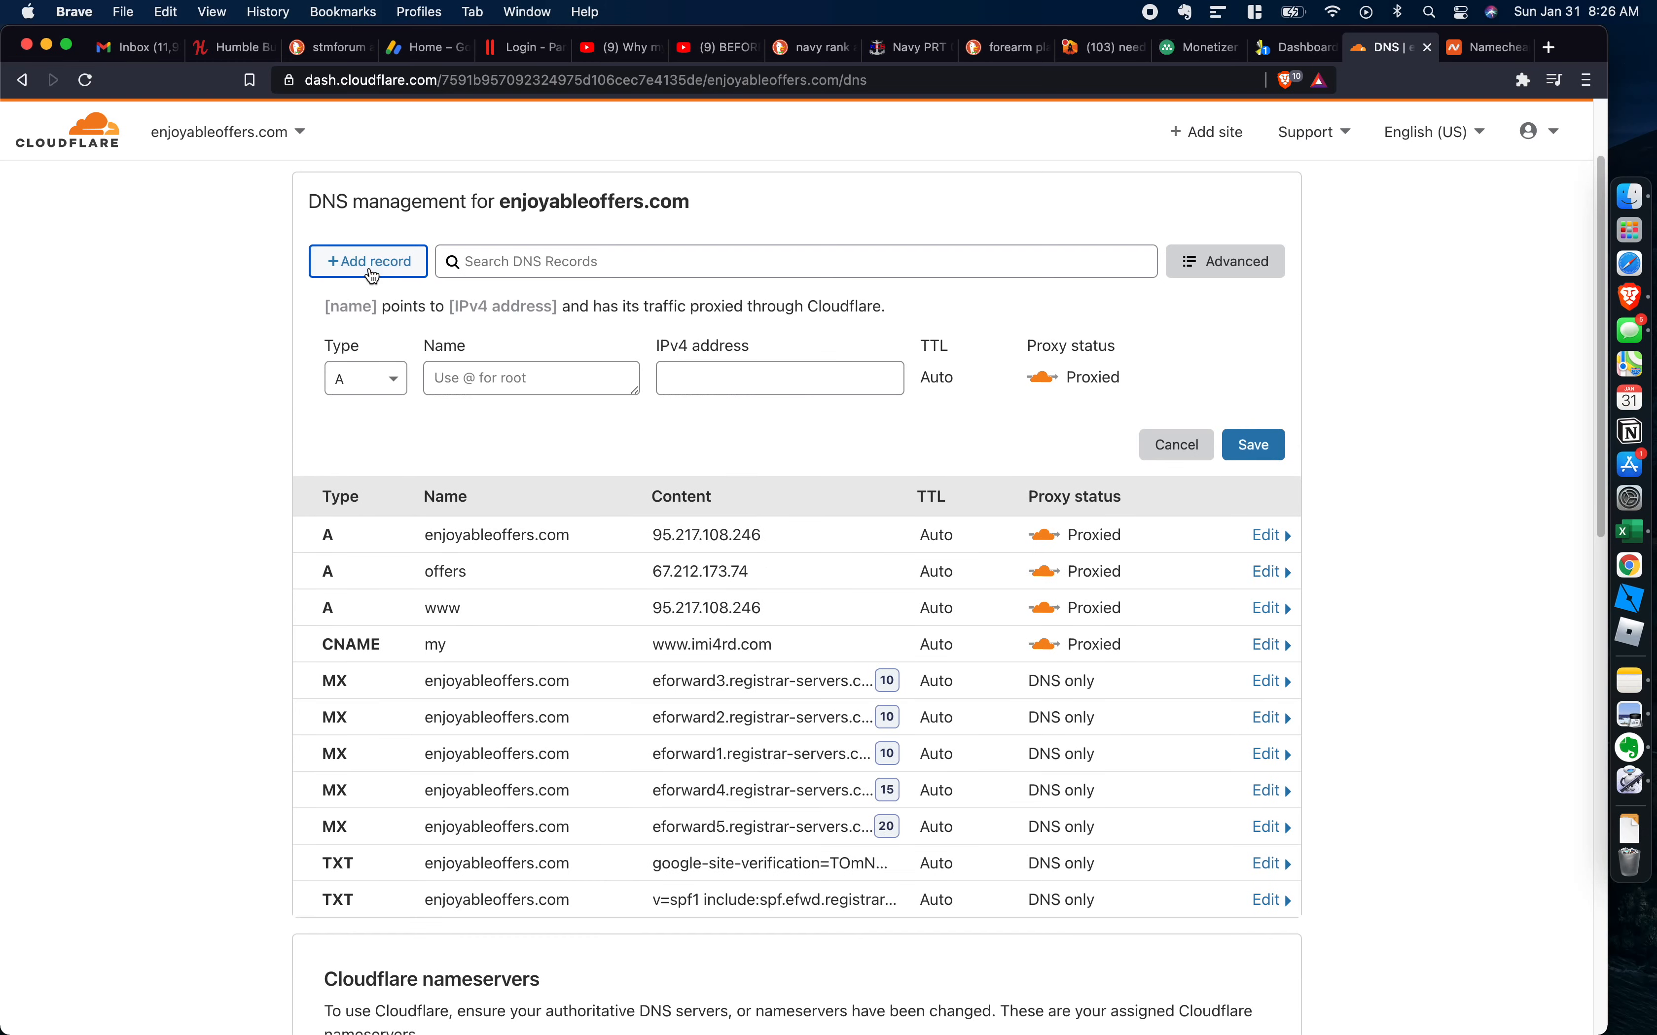
click(374, 378)
click(381, 415)
click(476, 366)
text(offer)
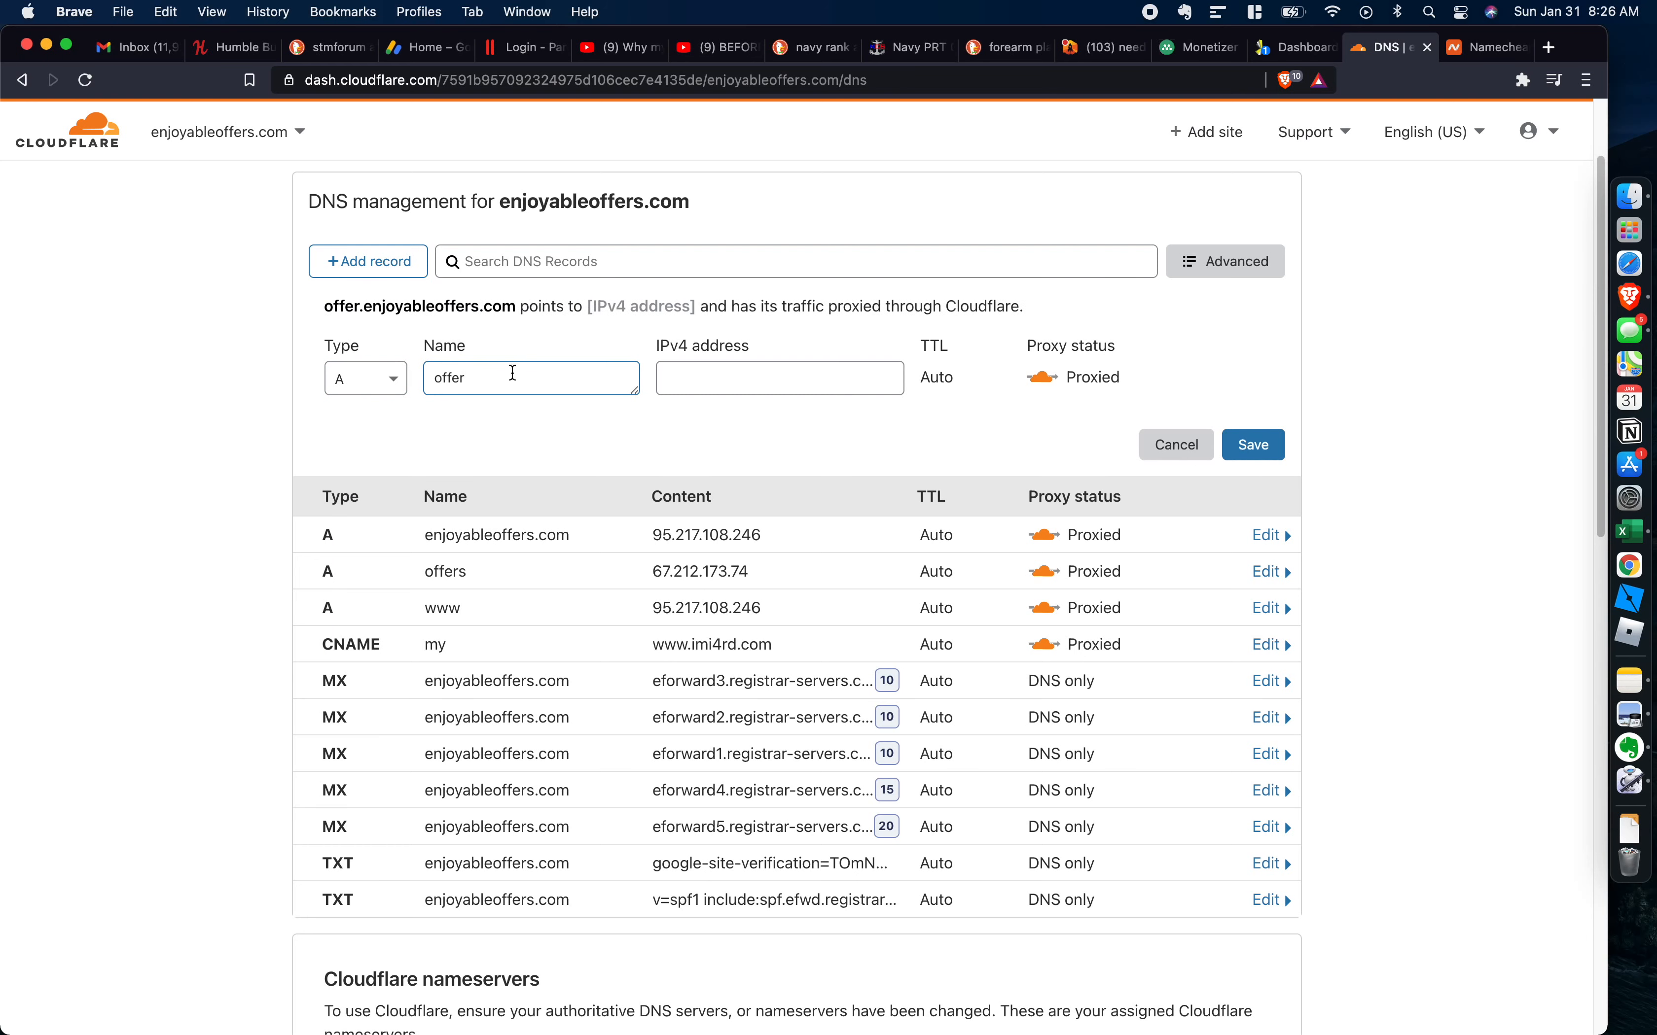
click(746, 383)
key(super+v)
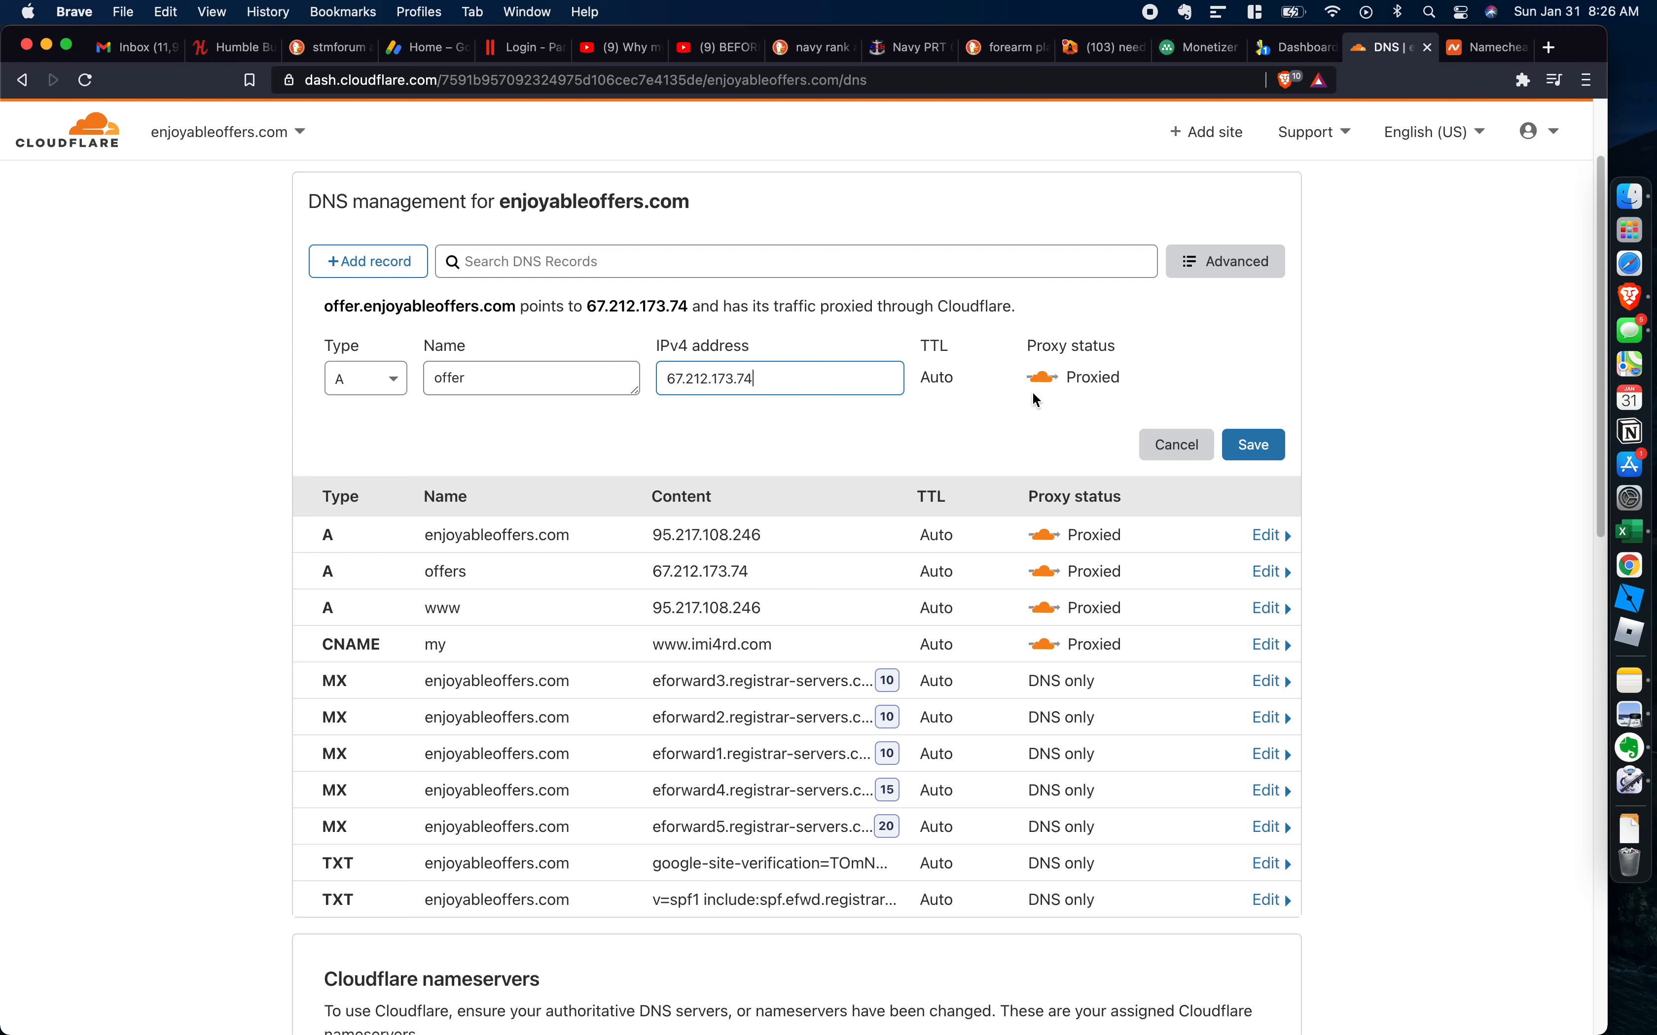
Change the new offer record's proxy status to DNS only and save the record.
click(1043, 379)
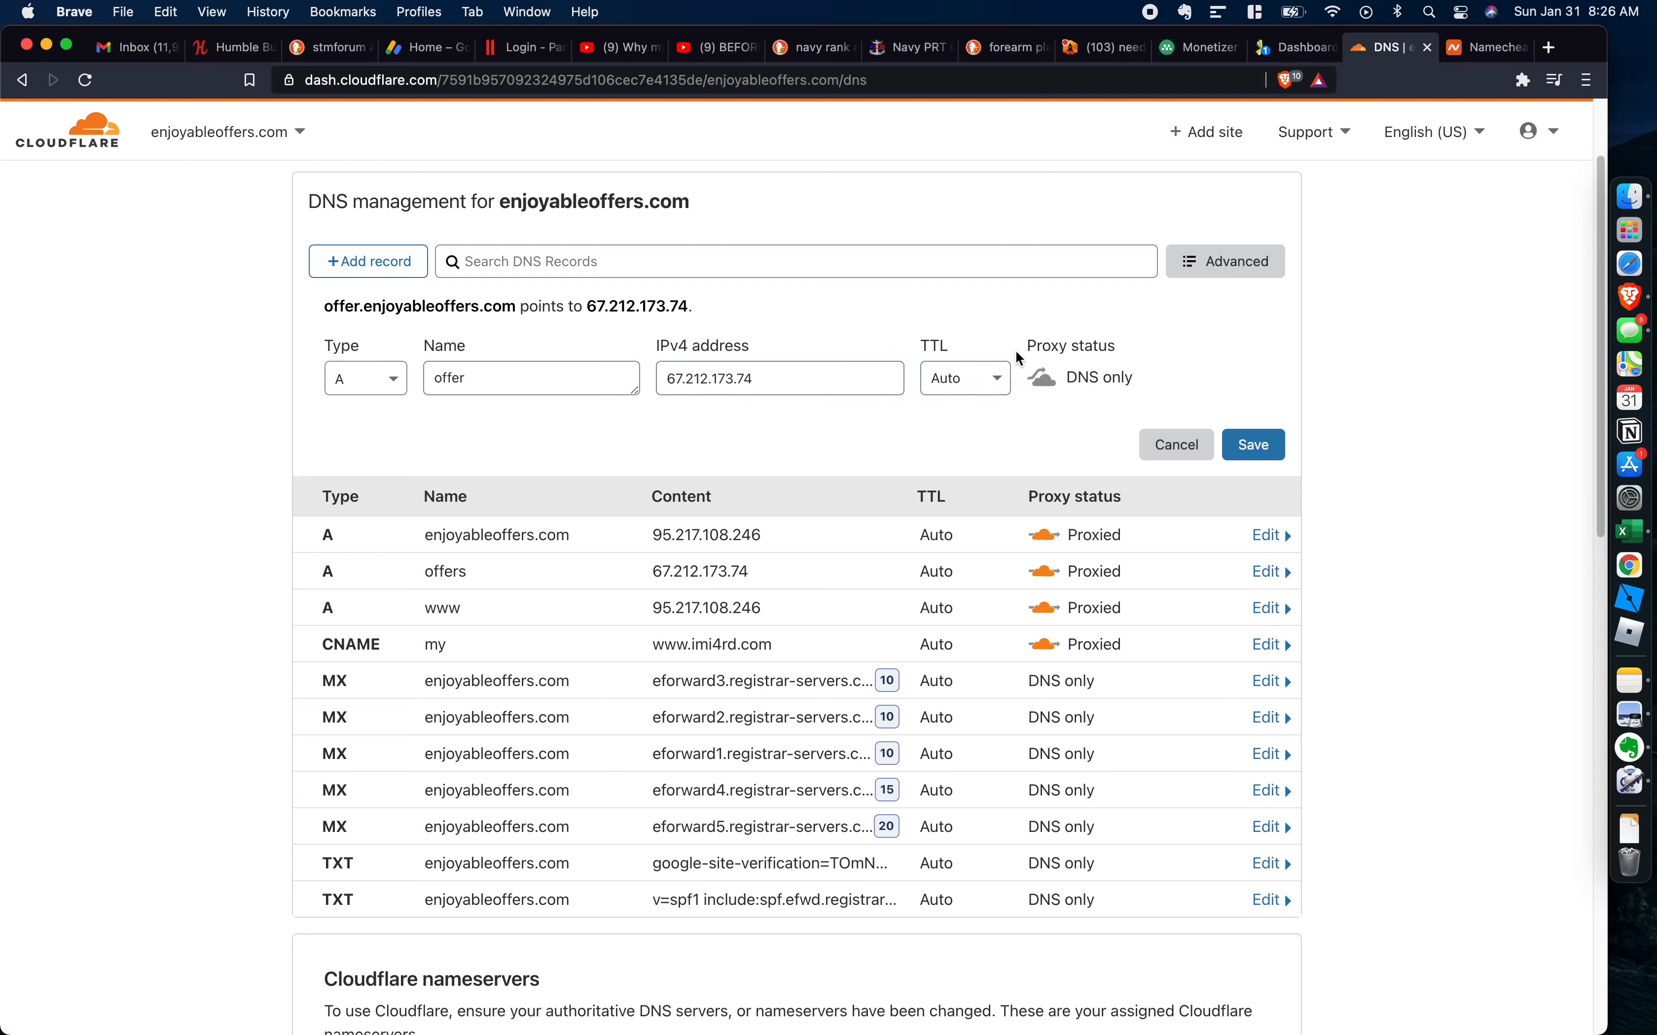
drag(1032, 348, 1126, 352)
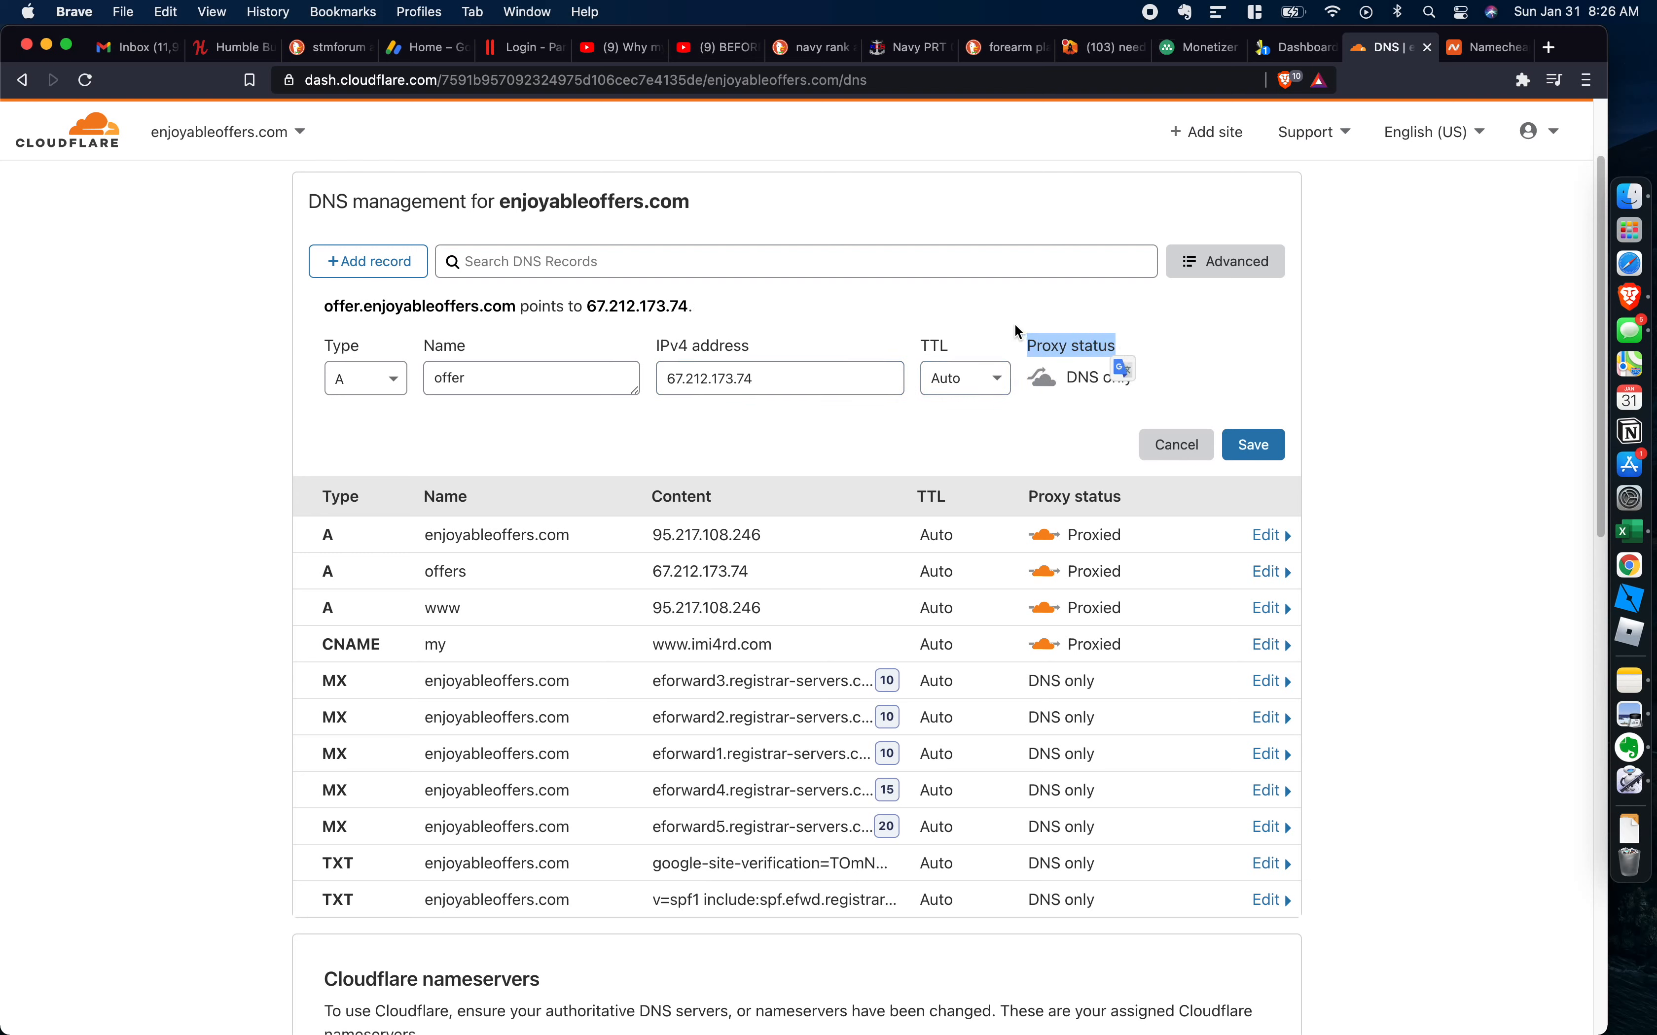
click(1060, 391)
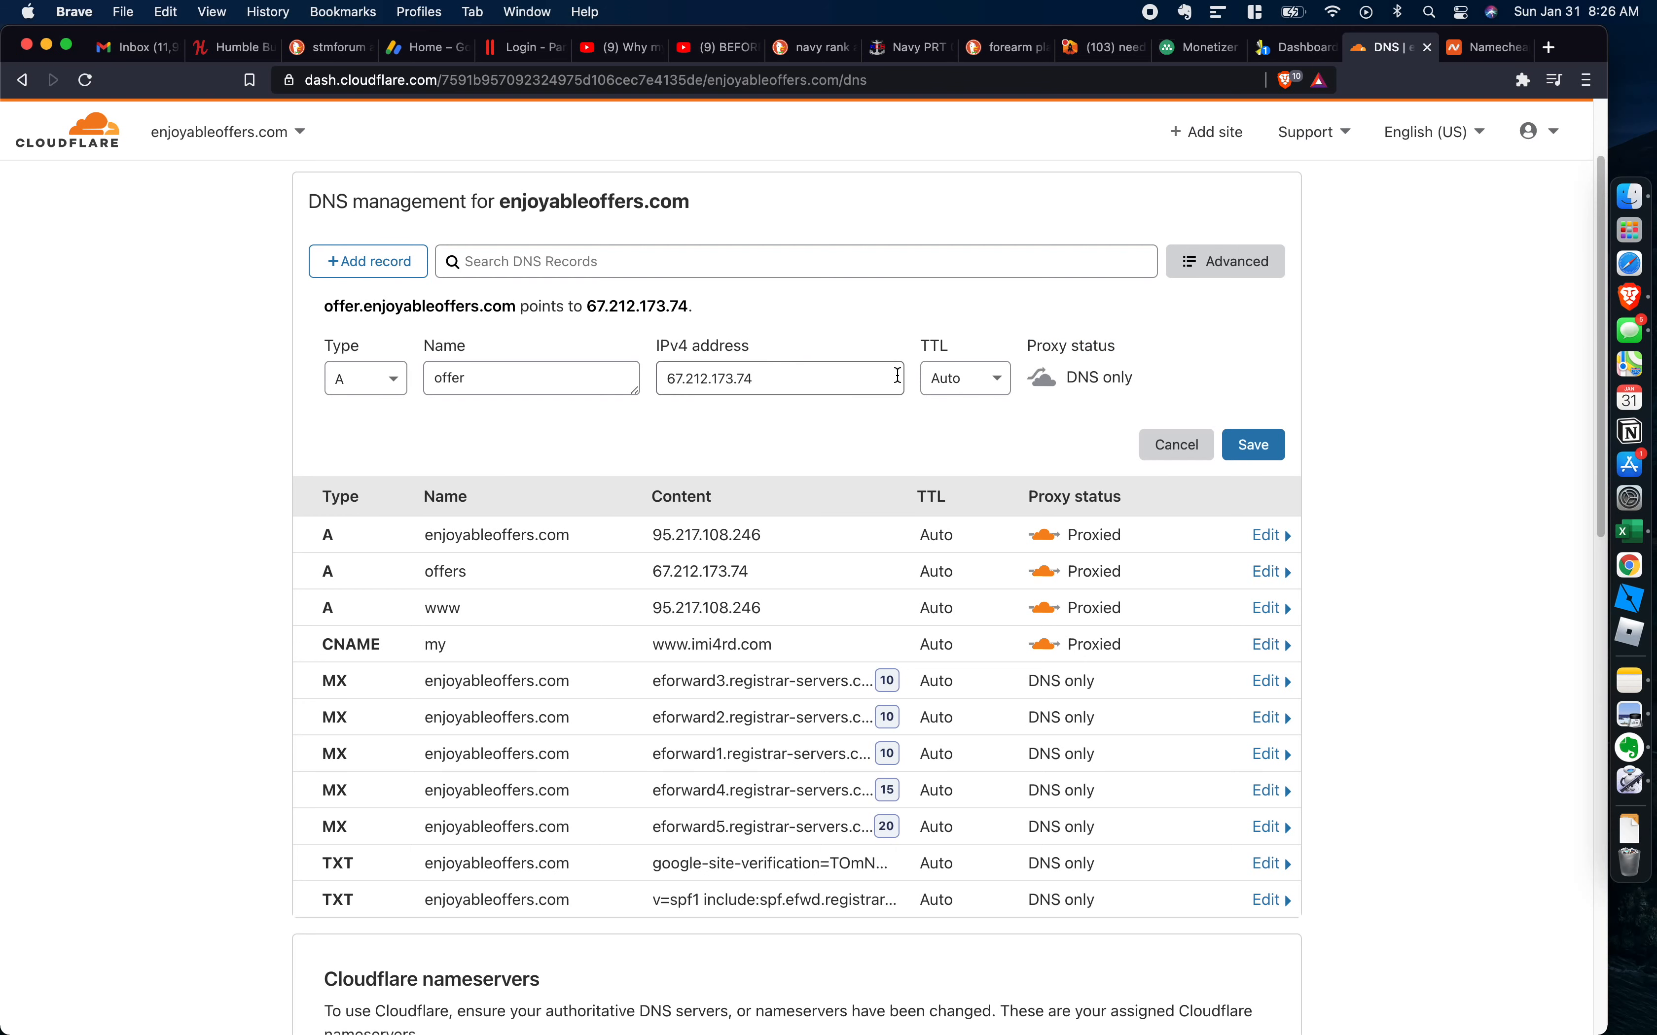
click(1249, 445)
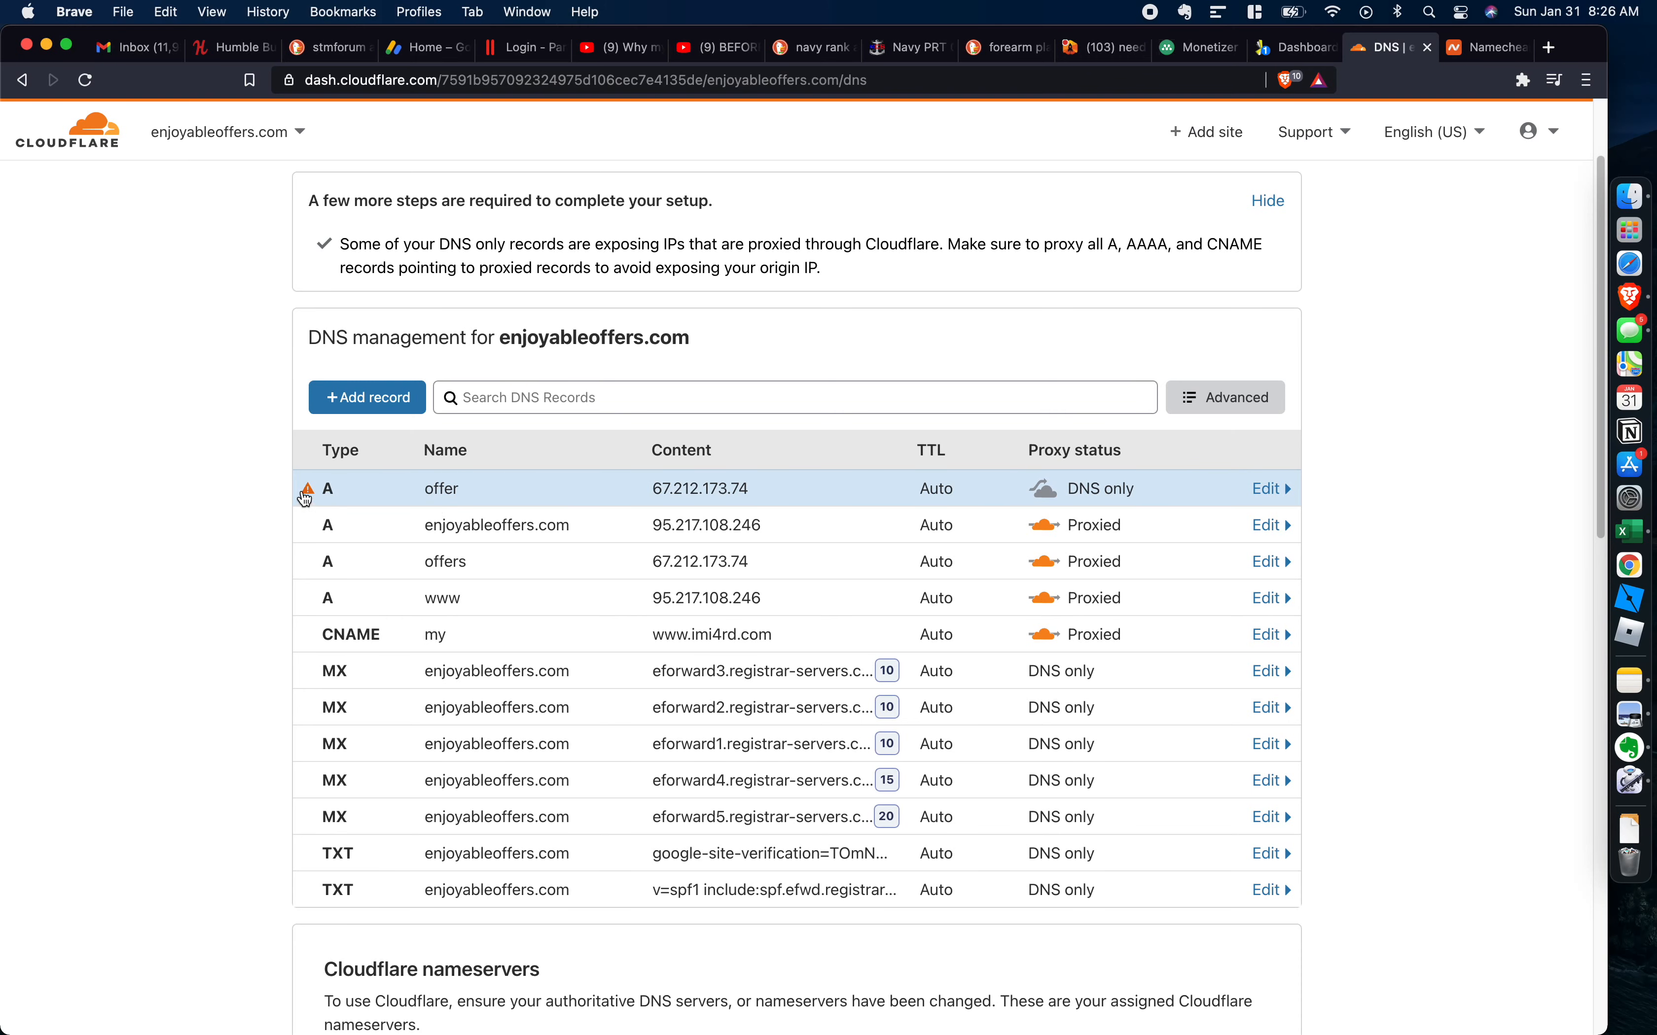
mouse_move(309, 492)
Return to Monetizer's smartlink offers and view the link customization options for the trending Leadgen-A04aea-US offer, then close them.
click(1191, 55)
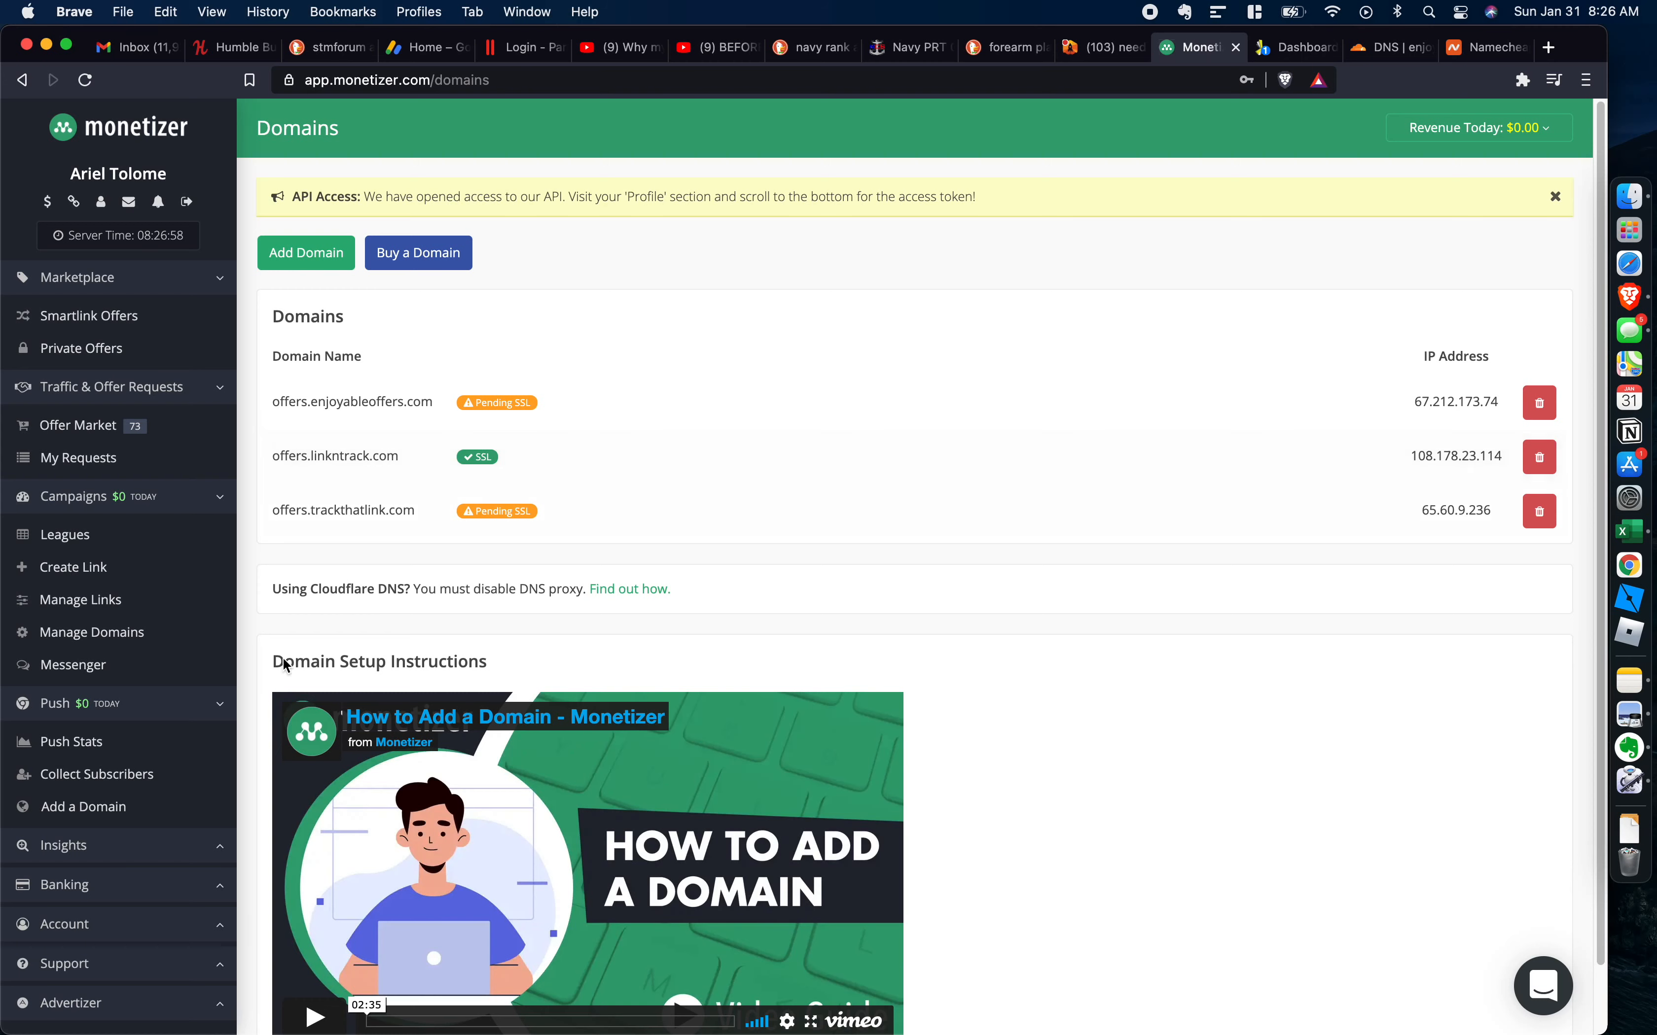
click(141, 329)
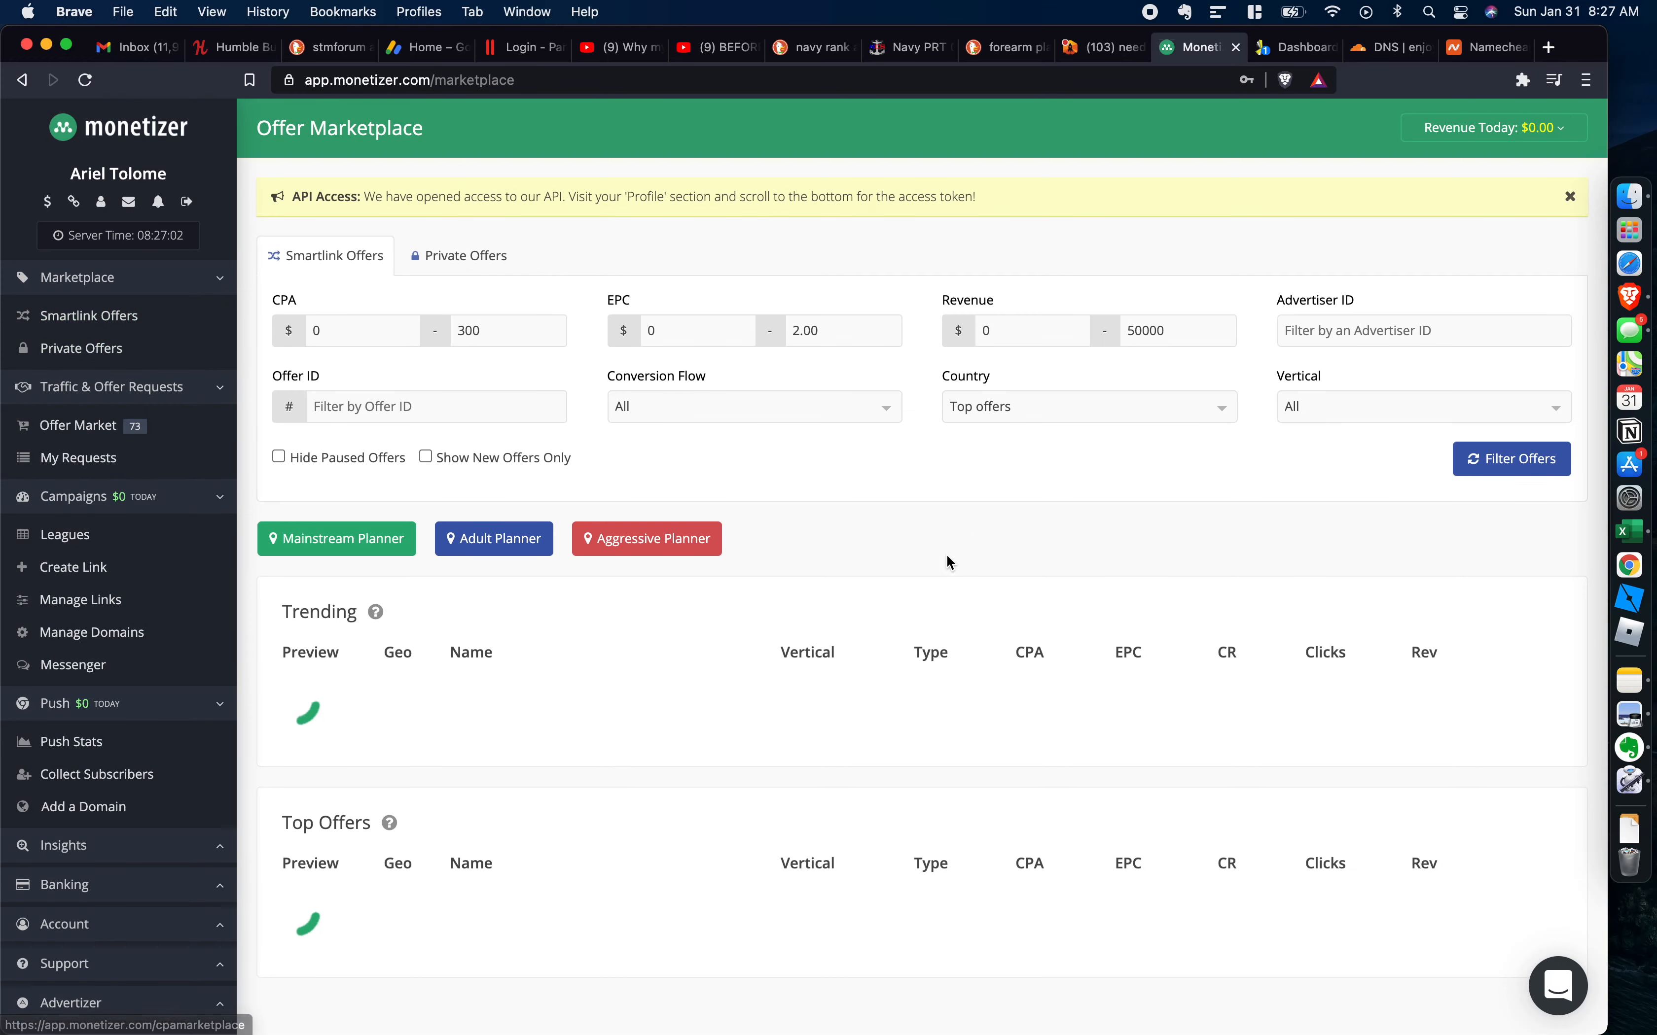
scroll(1096, 541, down, 3)
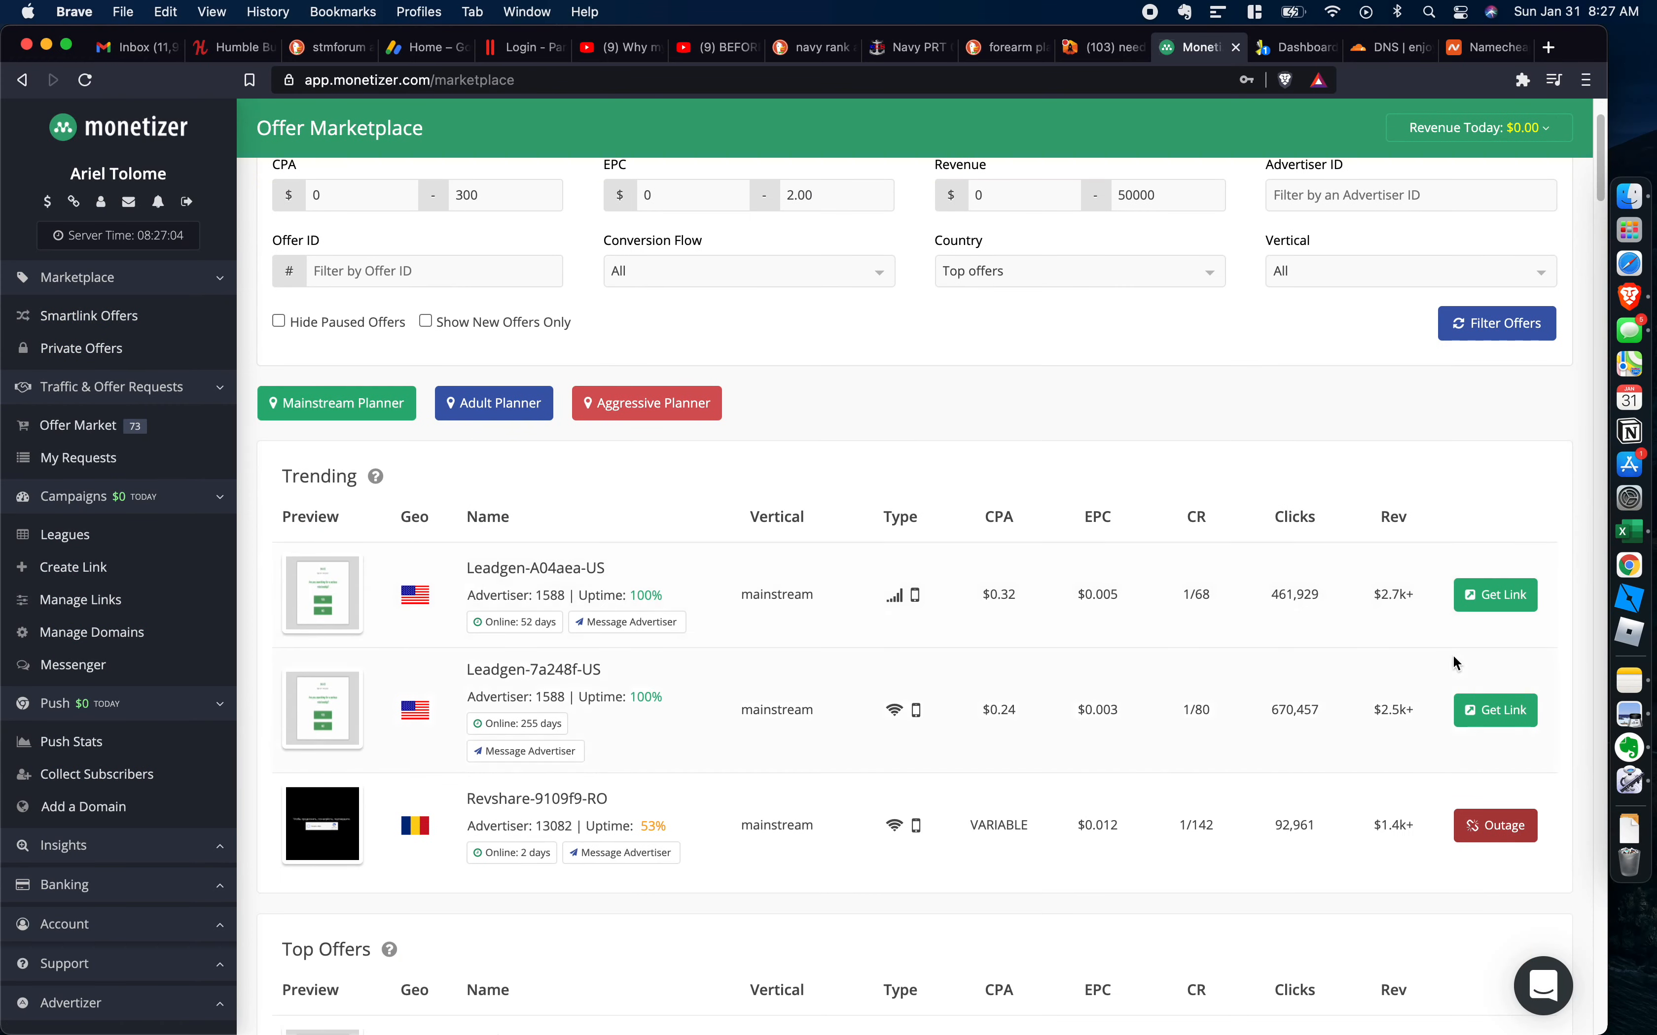
click(1496, 595)
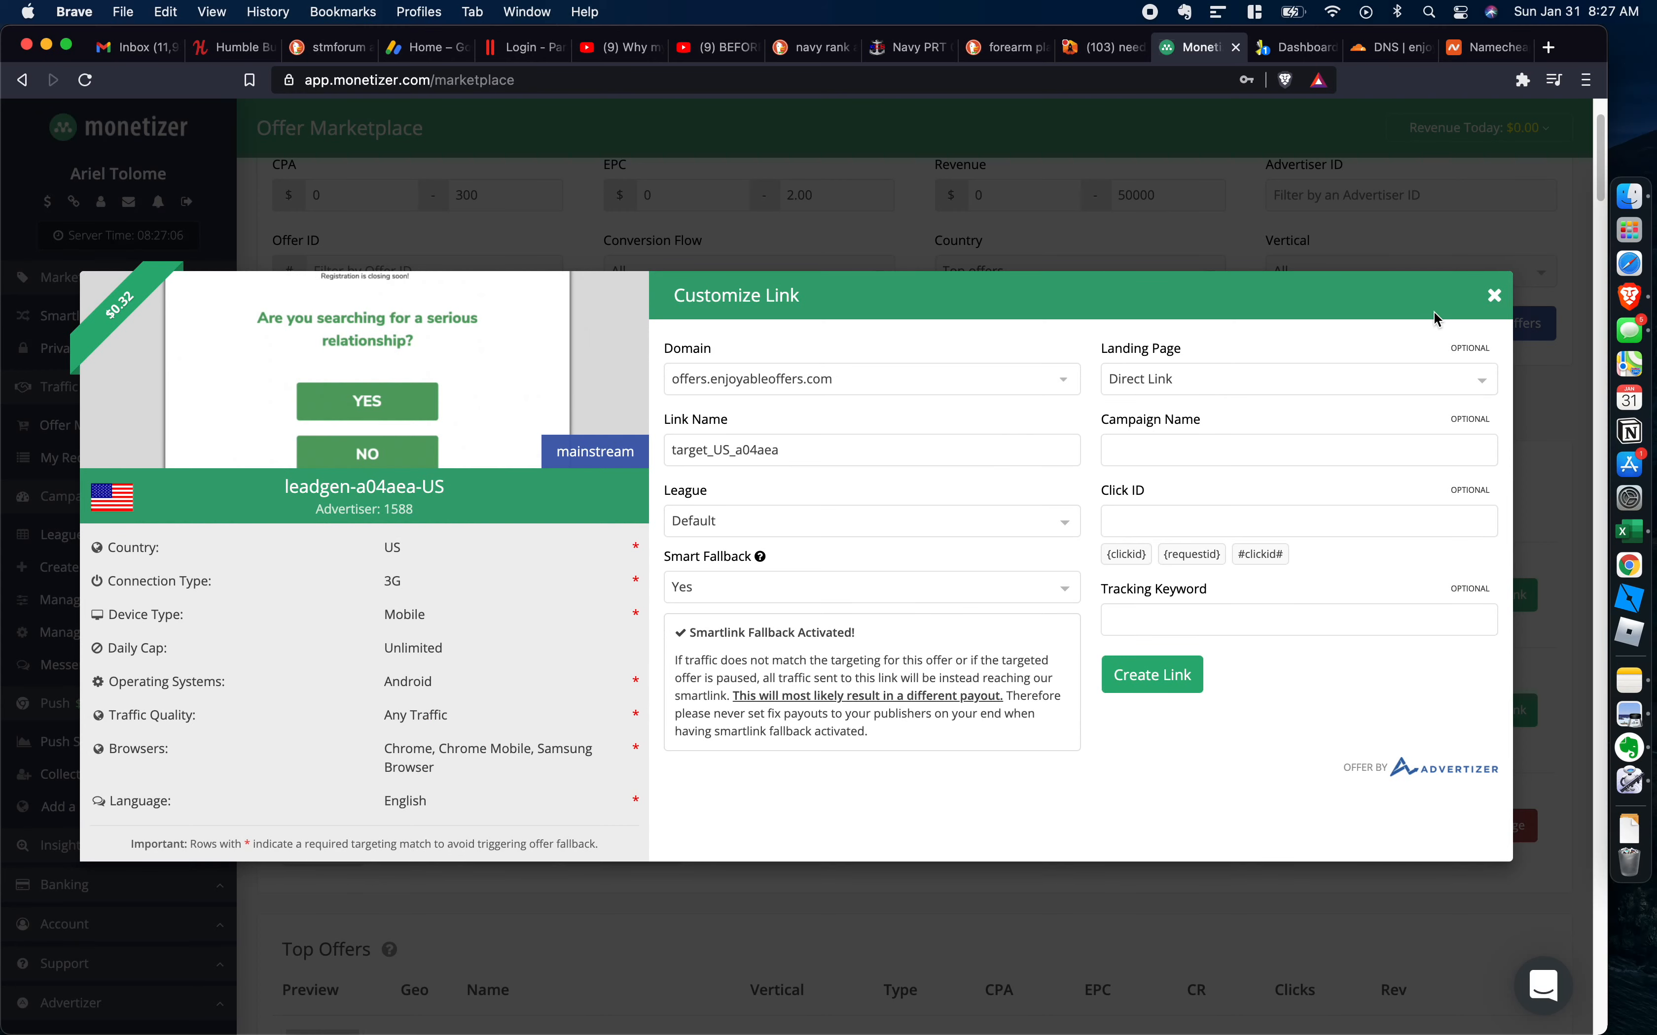
click(1494, 295)
Open the push subscriber collection page and highlight the heading "Option 2: Your Website or Landing Page".
click(120, 779)
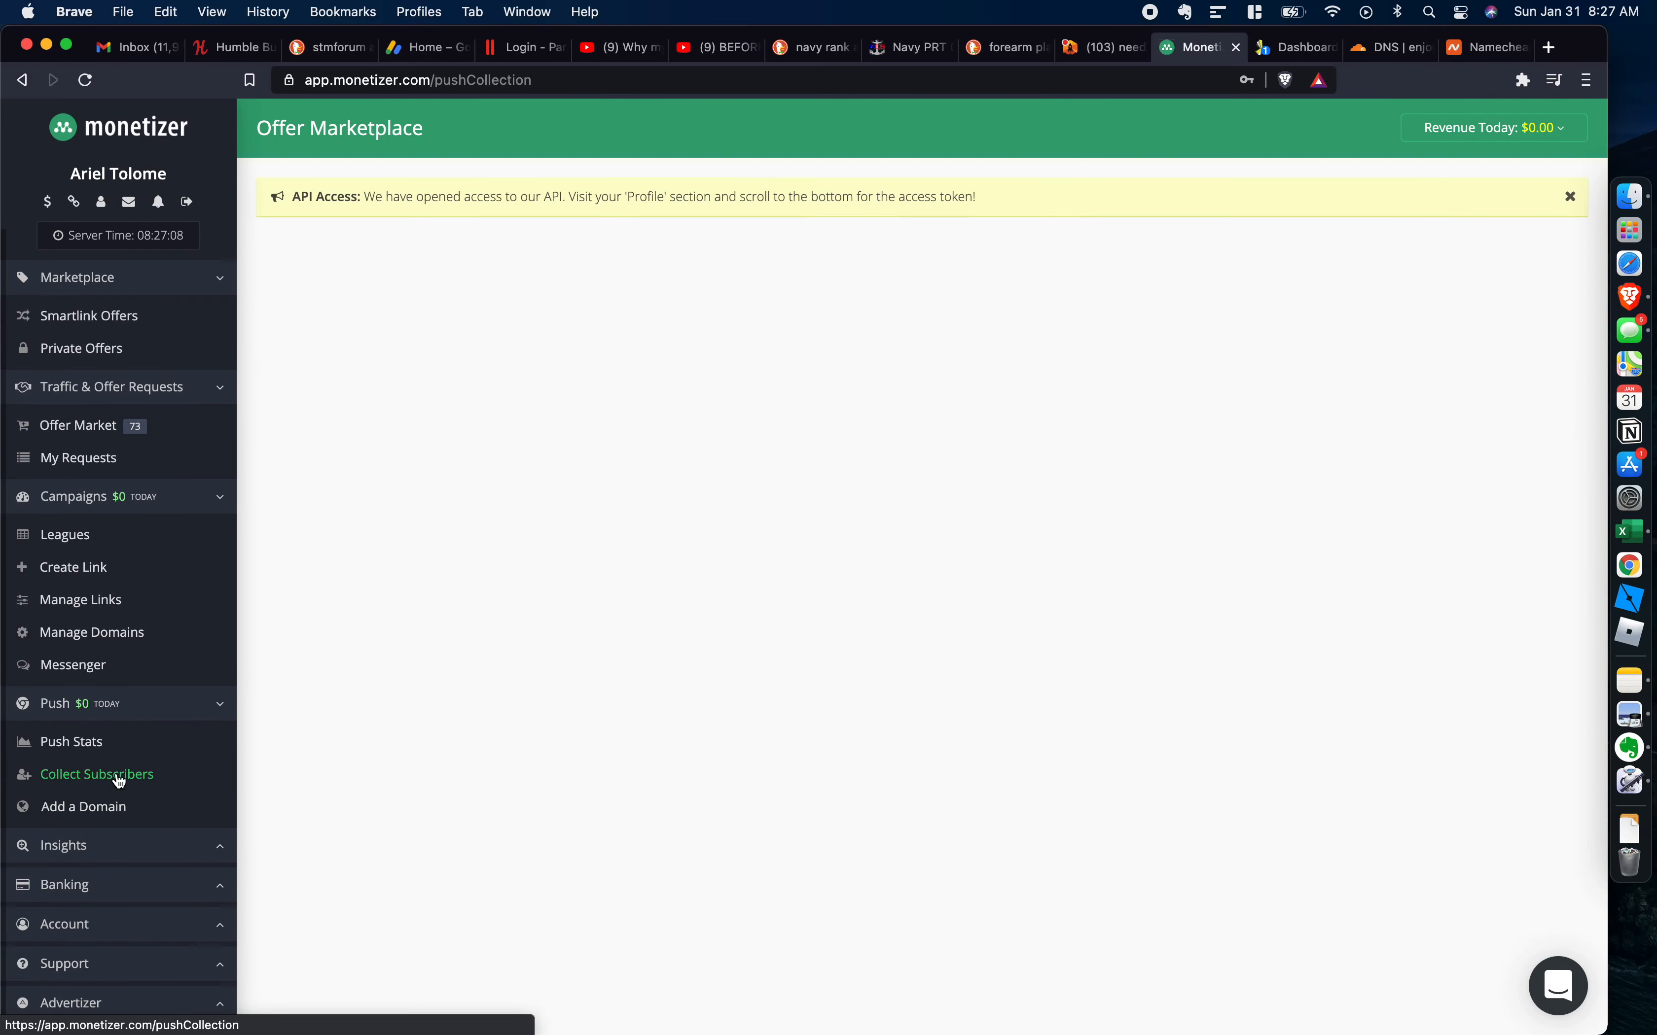
drag(315, 586, 763, 588)
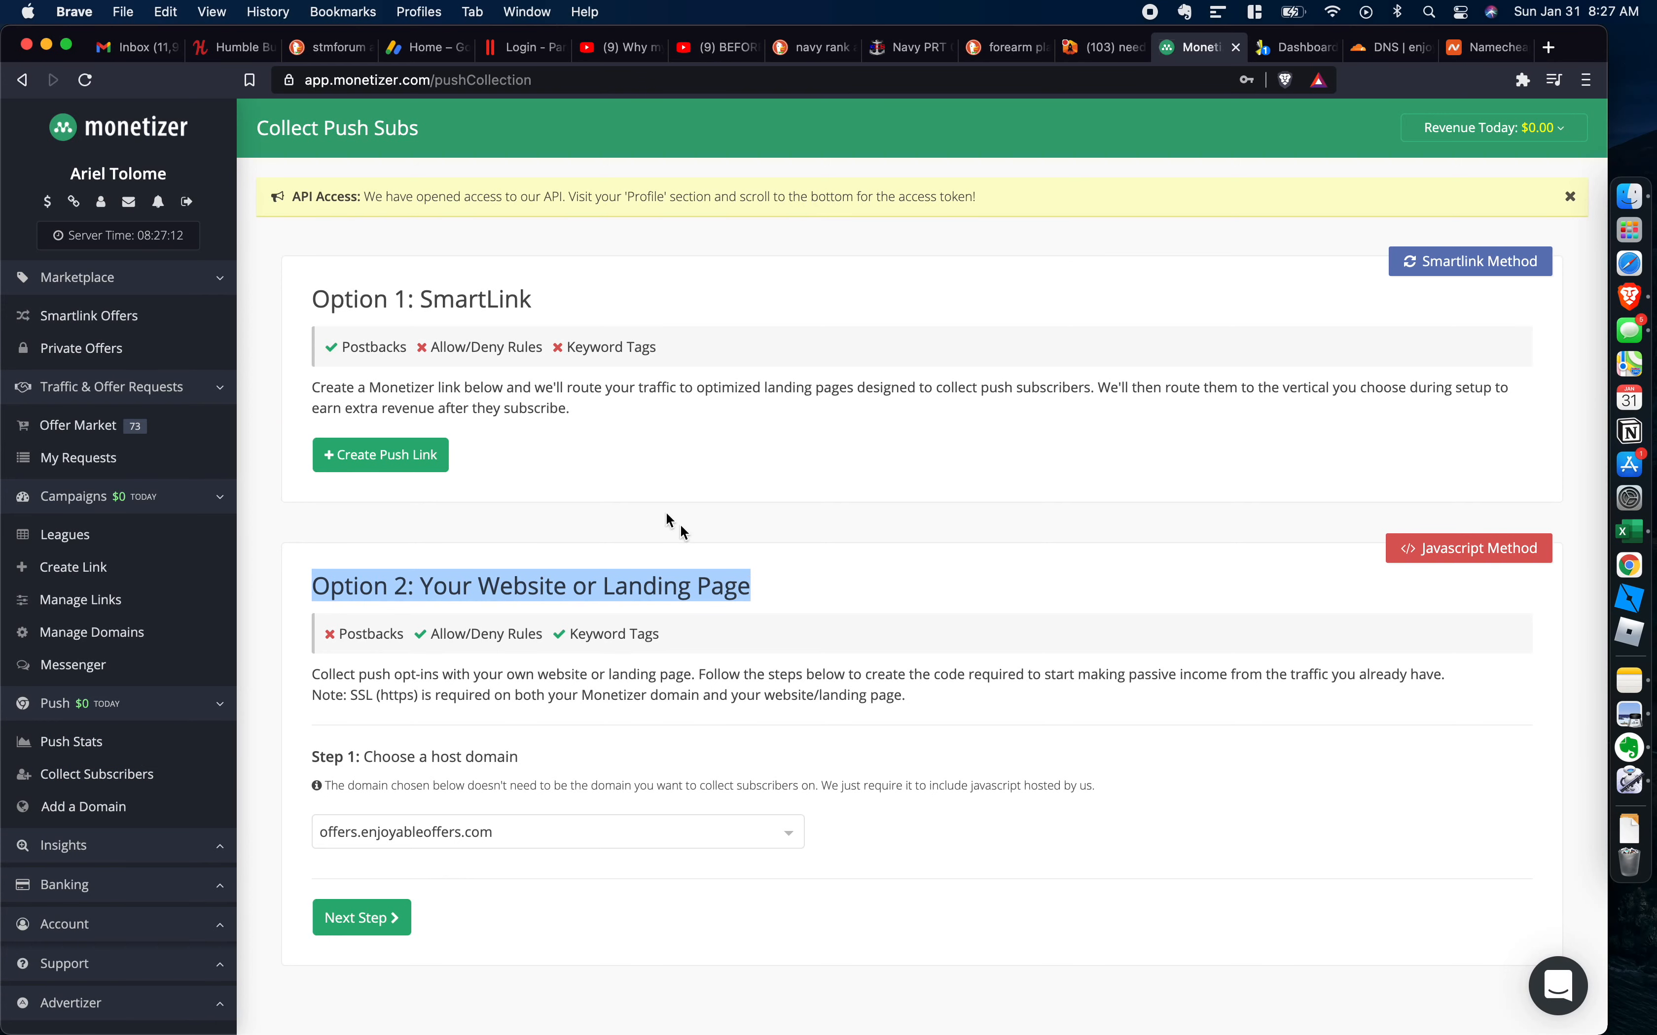
Start a new push link under Option 1: SmartLink and name it "example smartlink".
drag(311, 290, 544, 297)
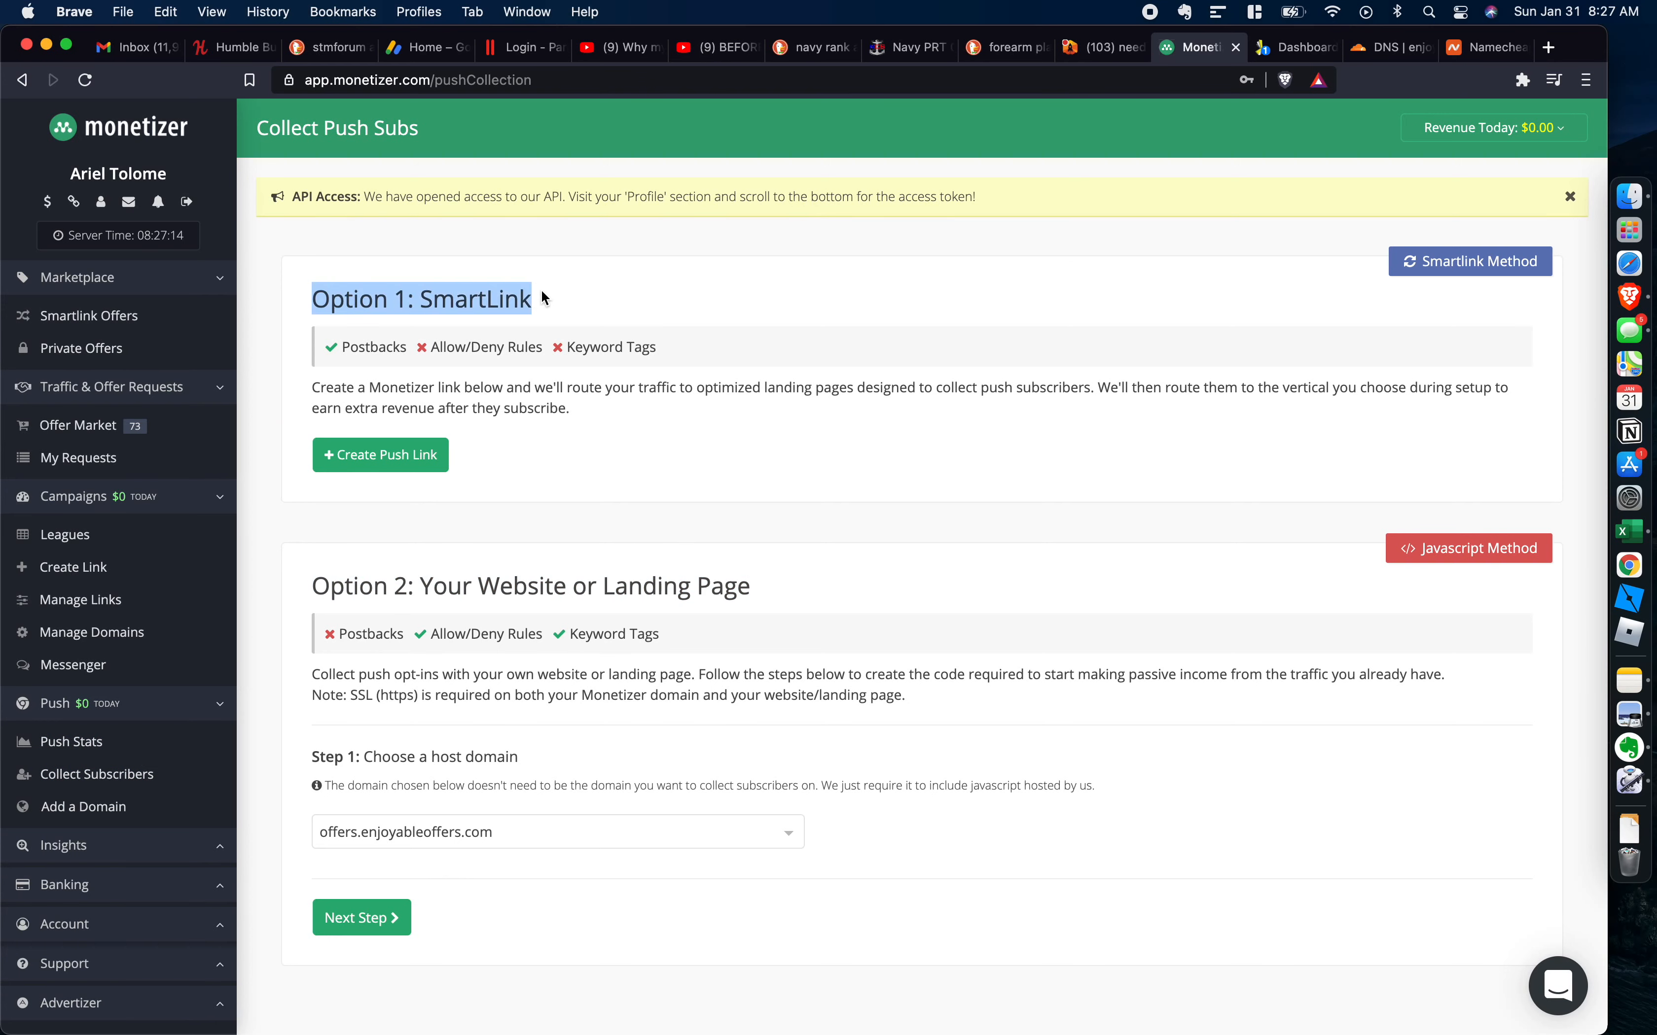
click(381, 455)
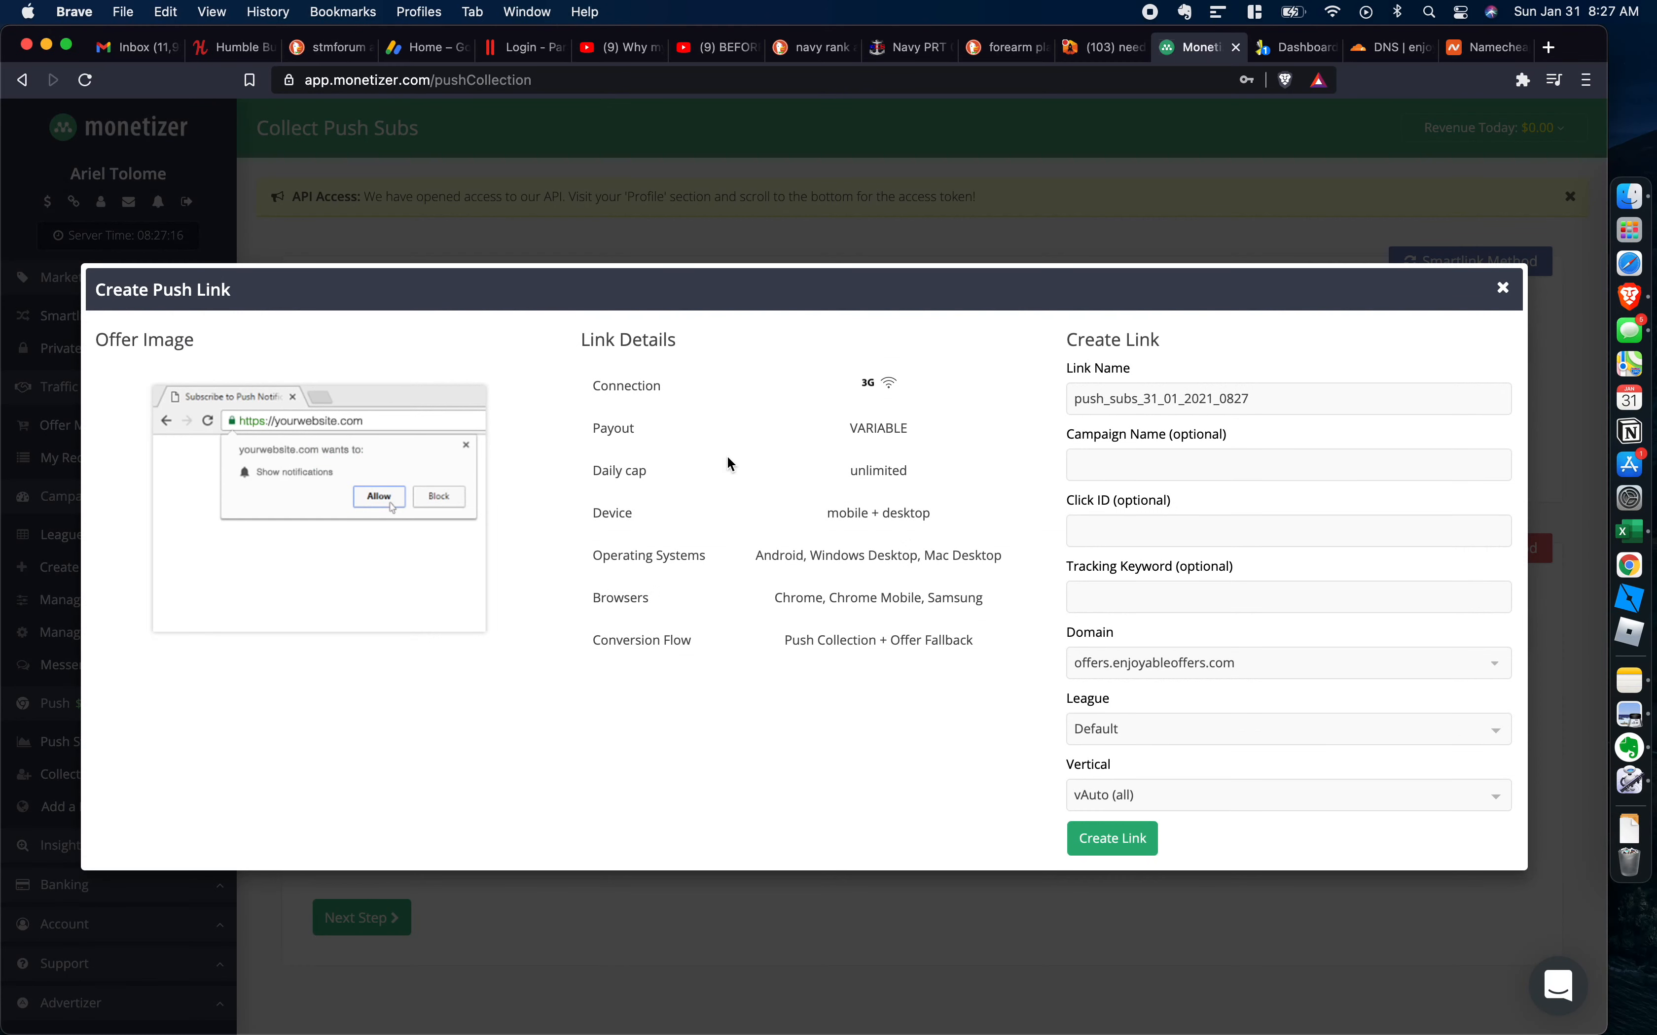
click(1169, 399)
drag(1249, 396, 1000, 400)
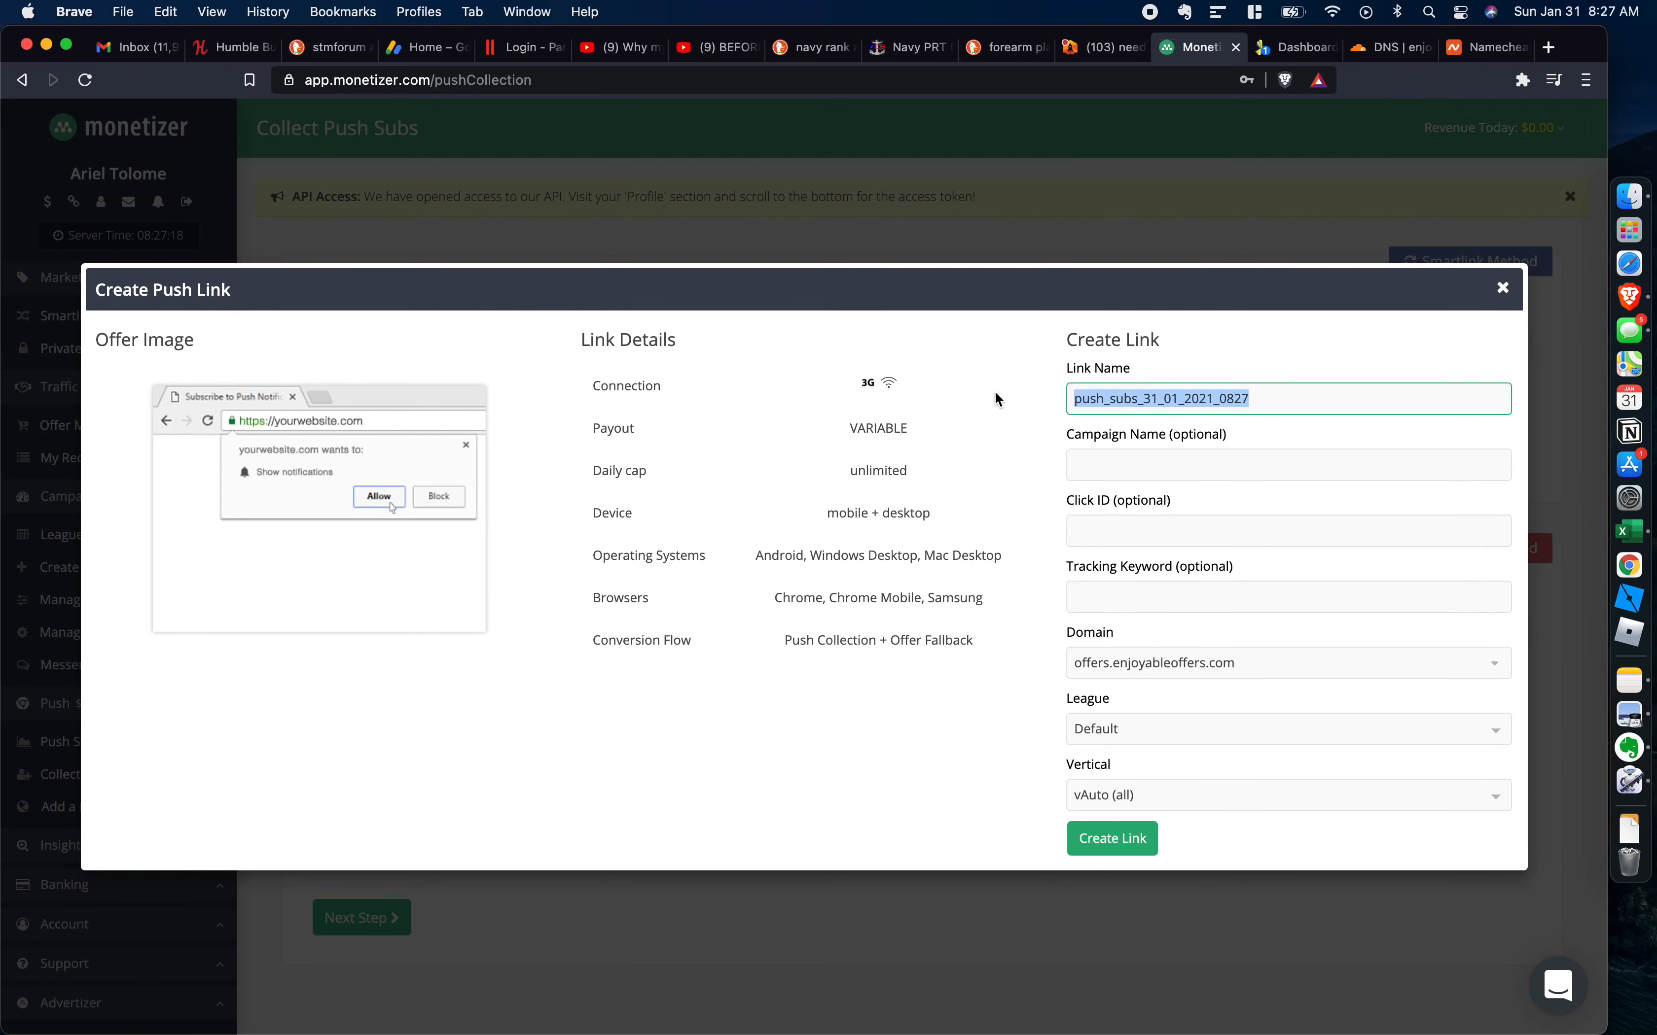
text(t)
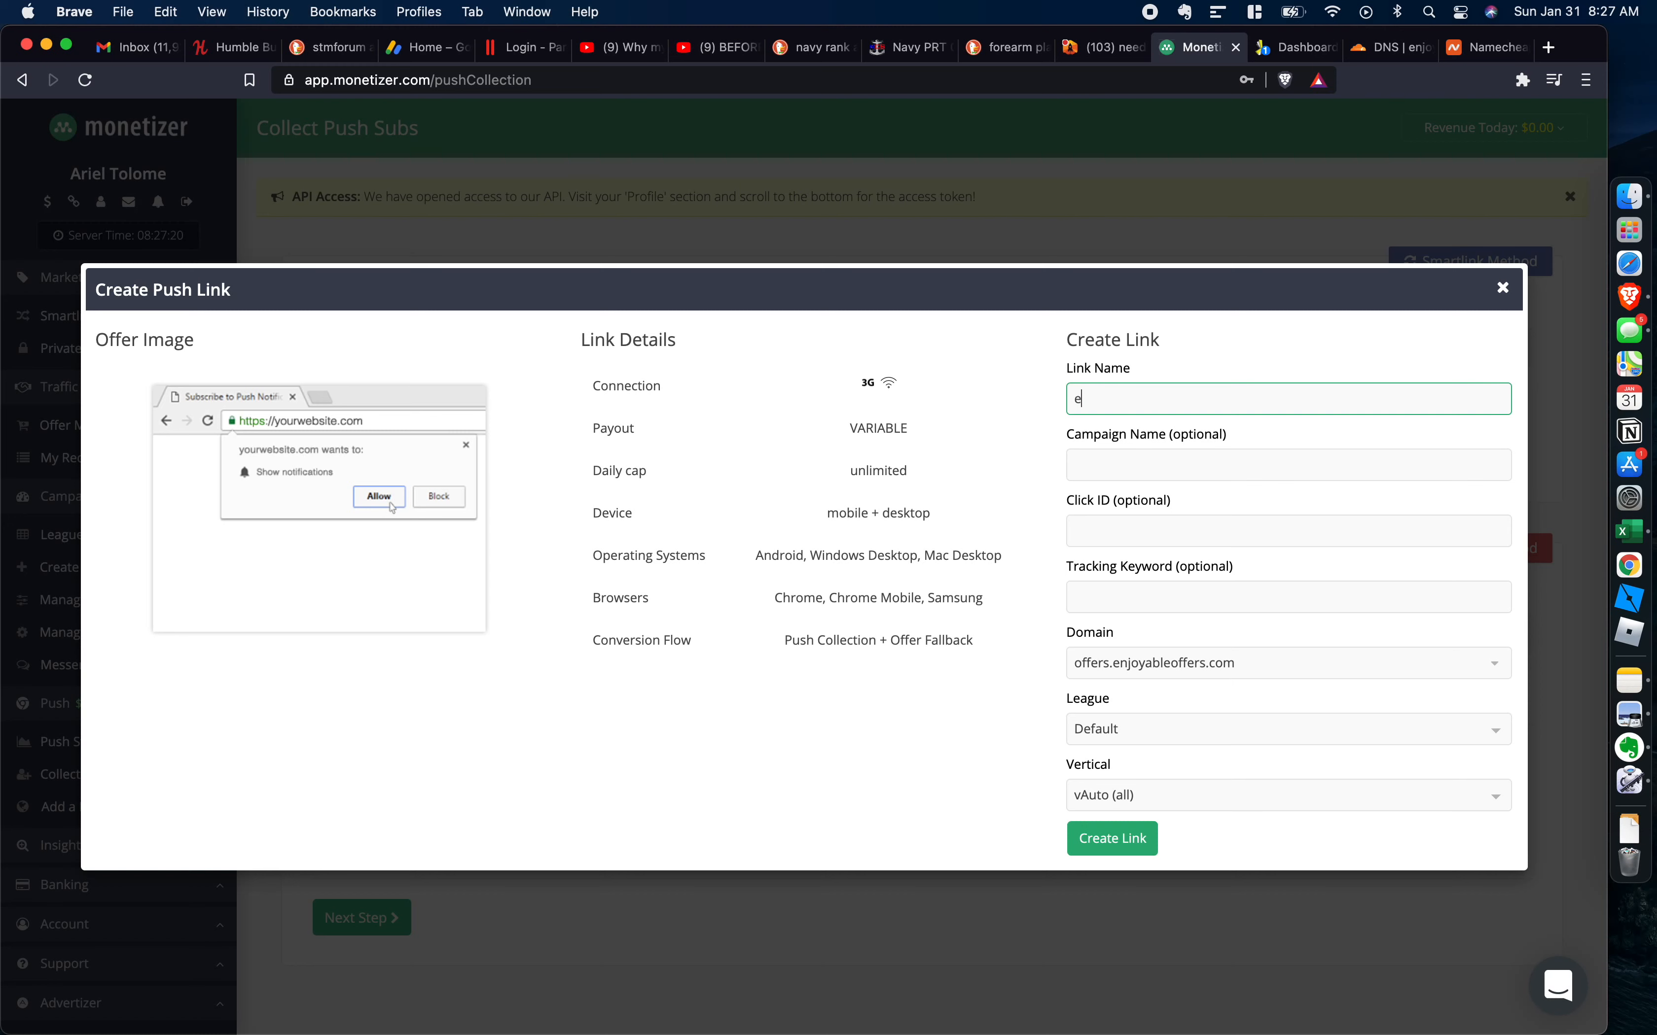
text(xample smartlink)
right_click(1056, 364)
click(915, 416)
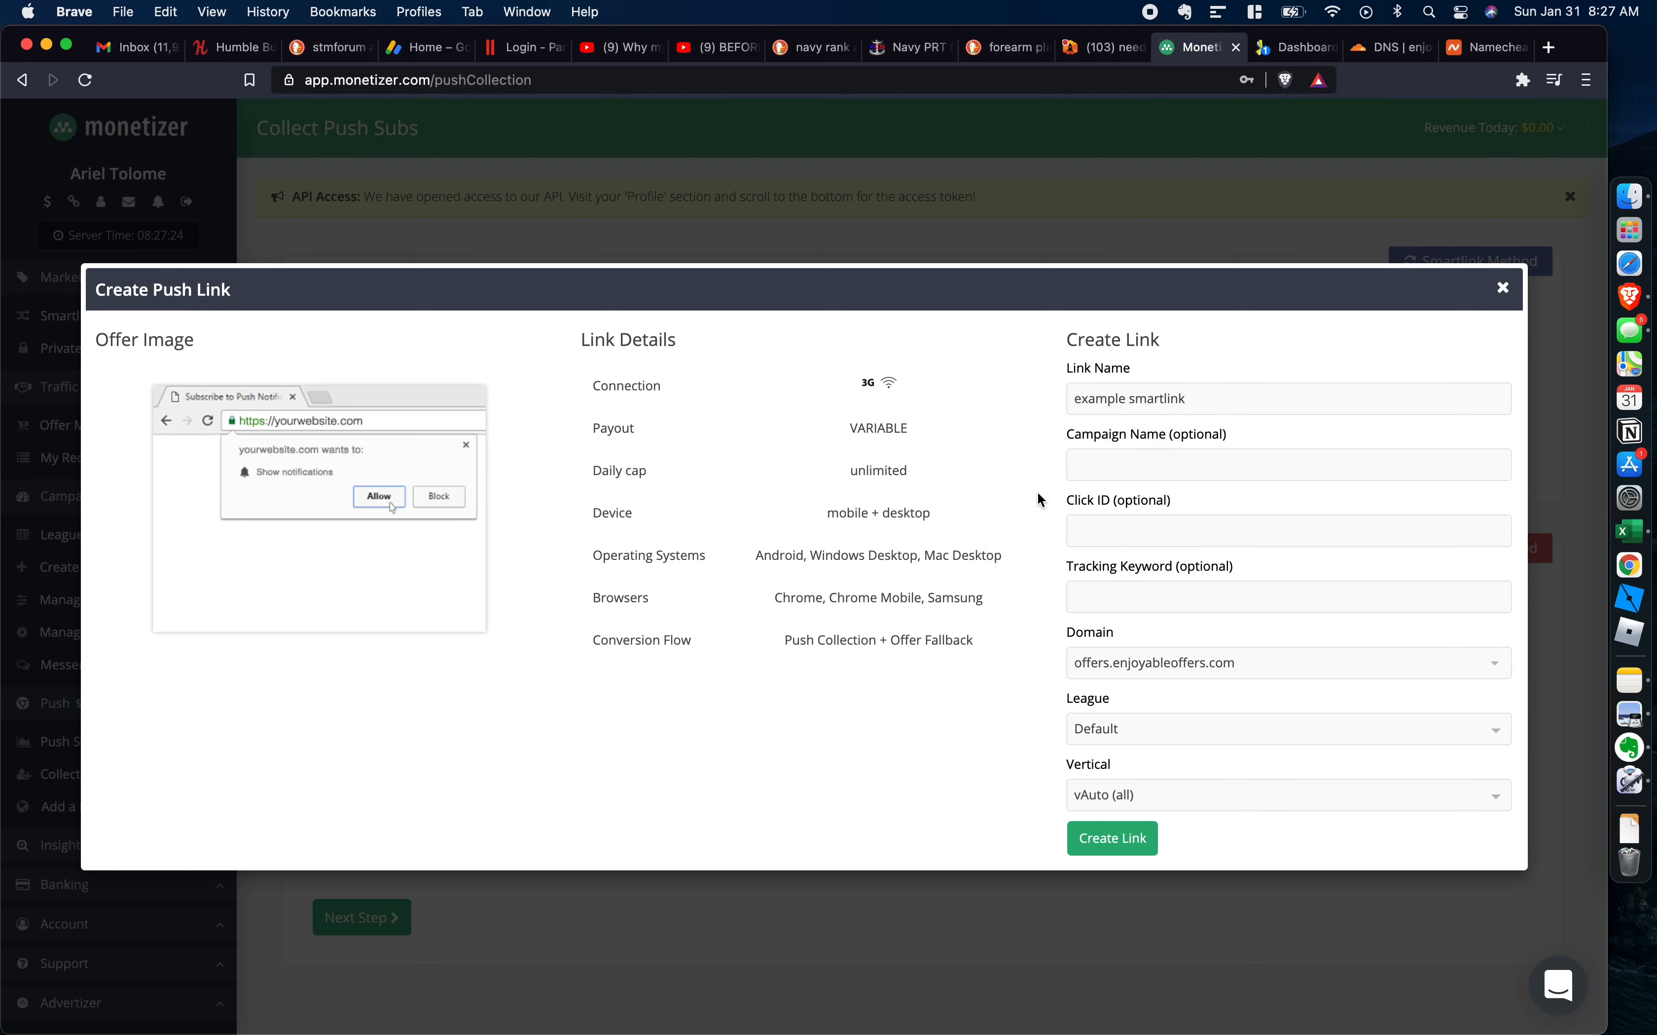
Point out the optional Click ID and Tracking Keyword fields of the push link form.
drag(1065, 513, 1114, 510)
click(1103, 530)
drag(1084, 579, 1174, 581)
click(1174, 580)
Switch to PropellerAds, open conversion tracking for "Other tracker or CPA Network", and copy the S2S postback URL.
click(1300, 52)
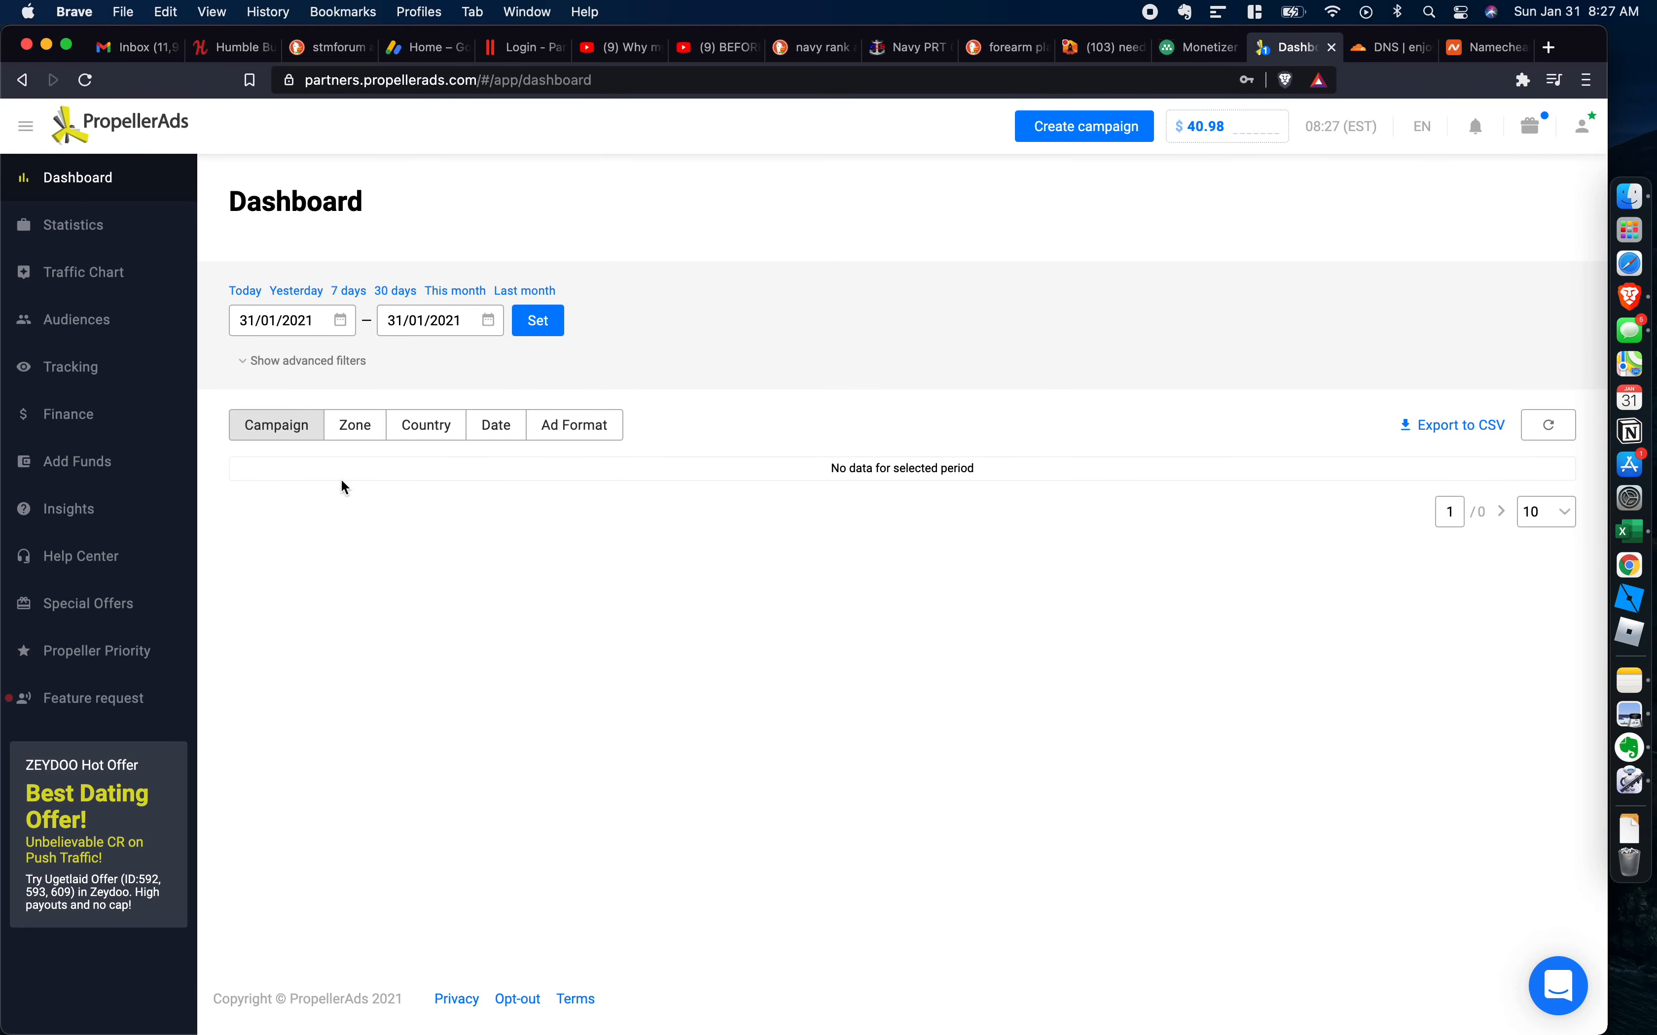
click(88, 376)
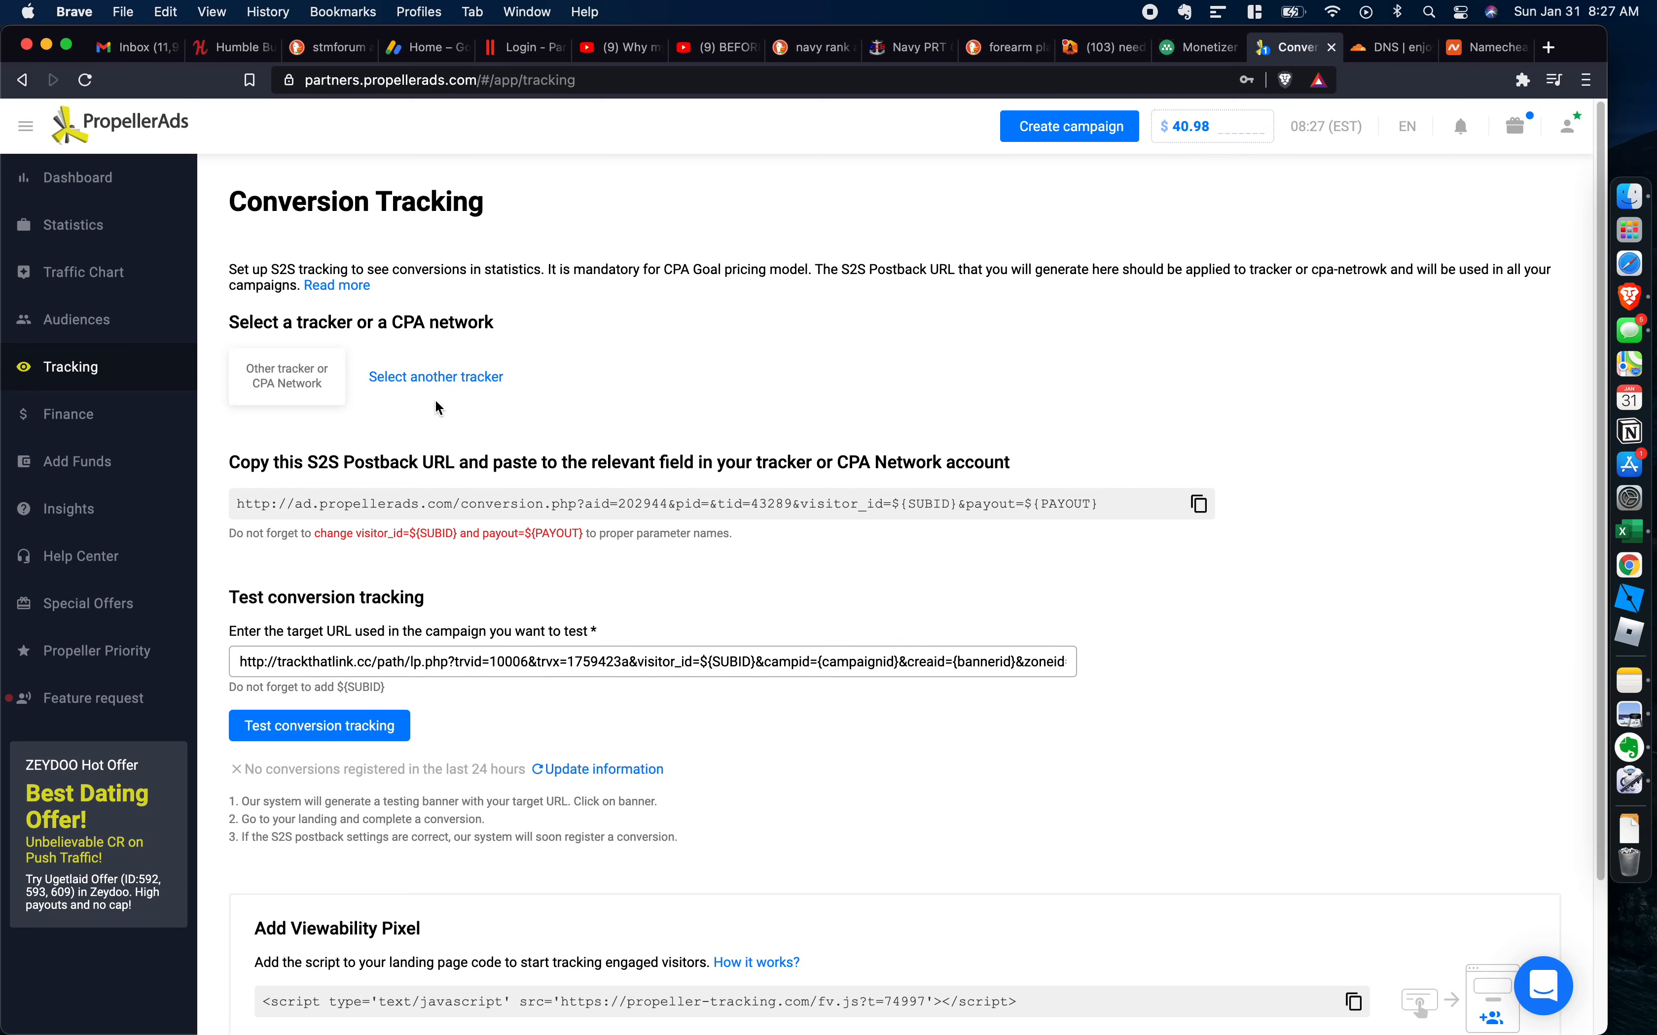
click(408, 378)
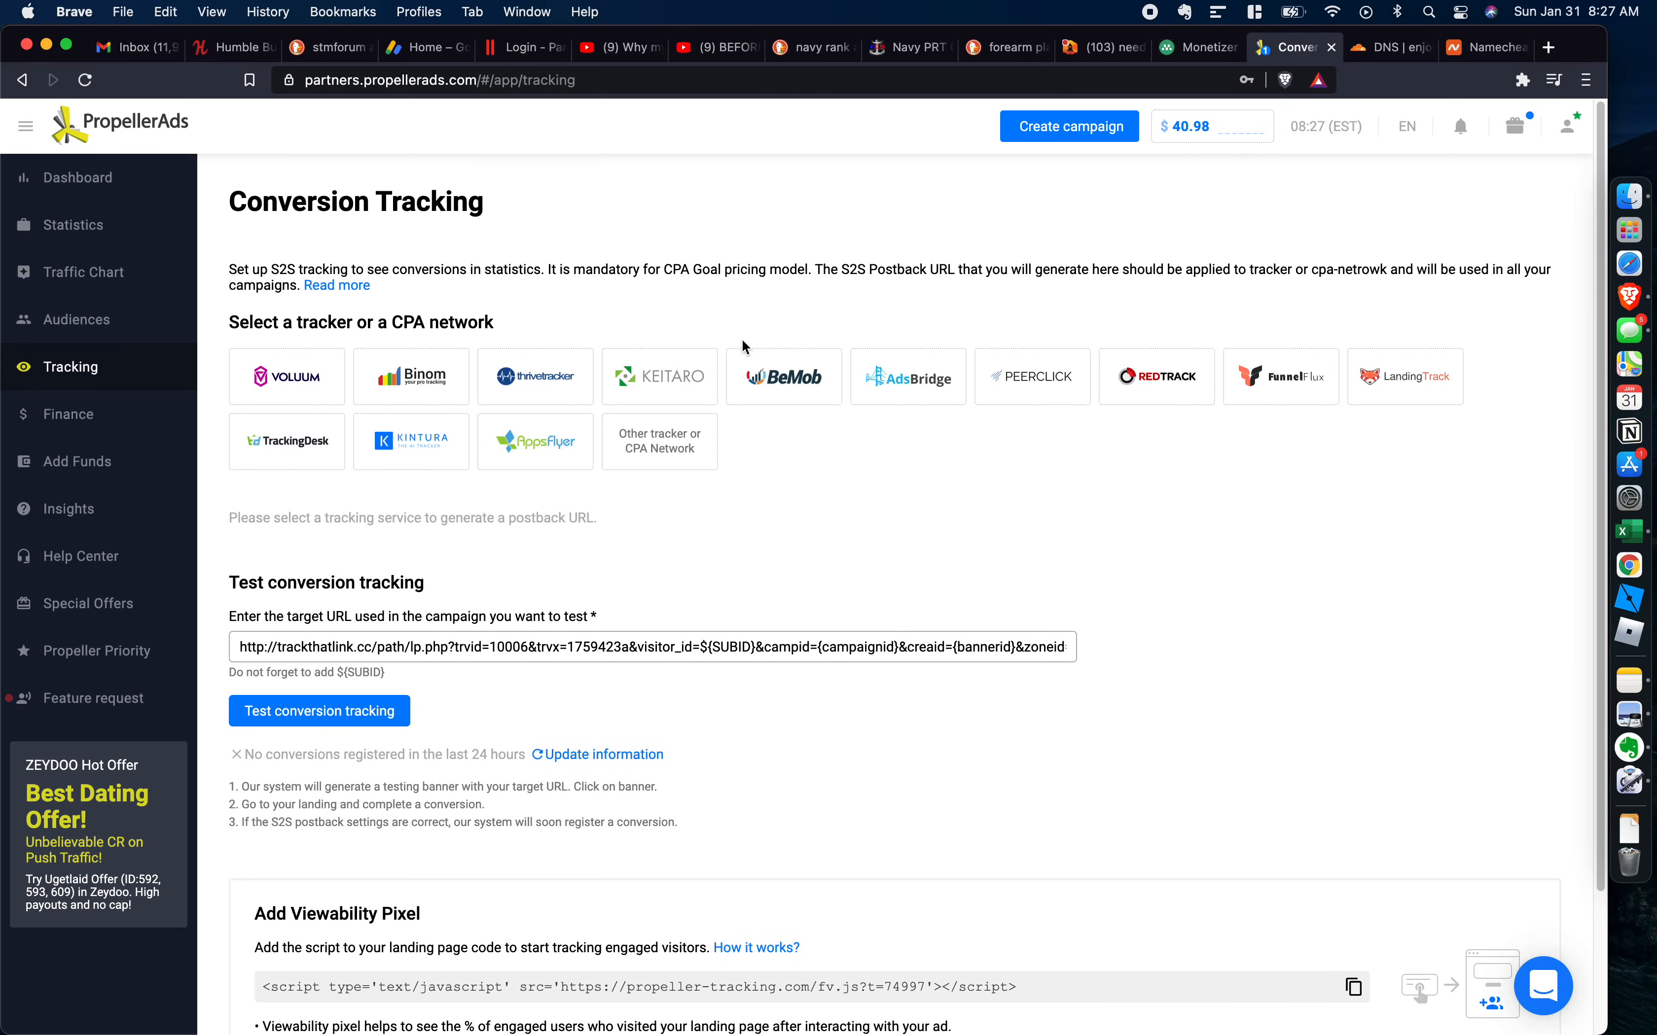
click(668, 452)
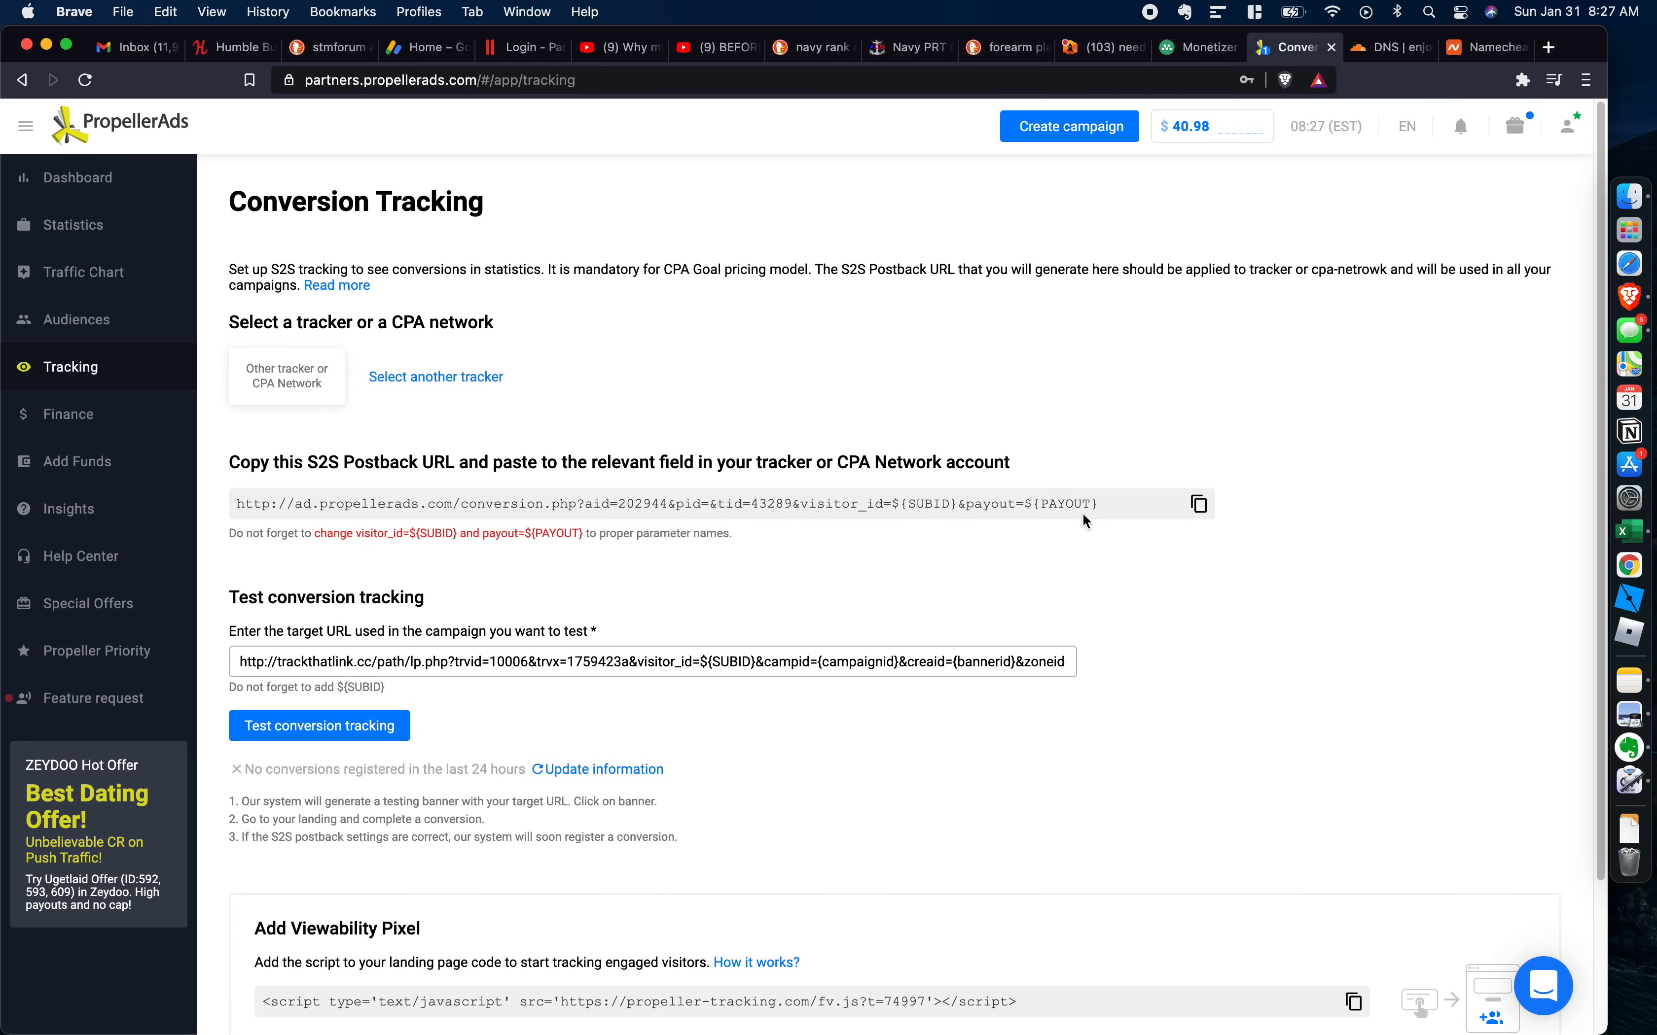
click(1199, 507)
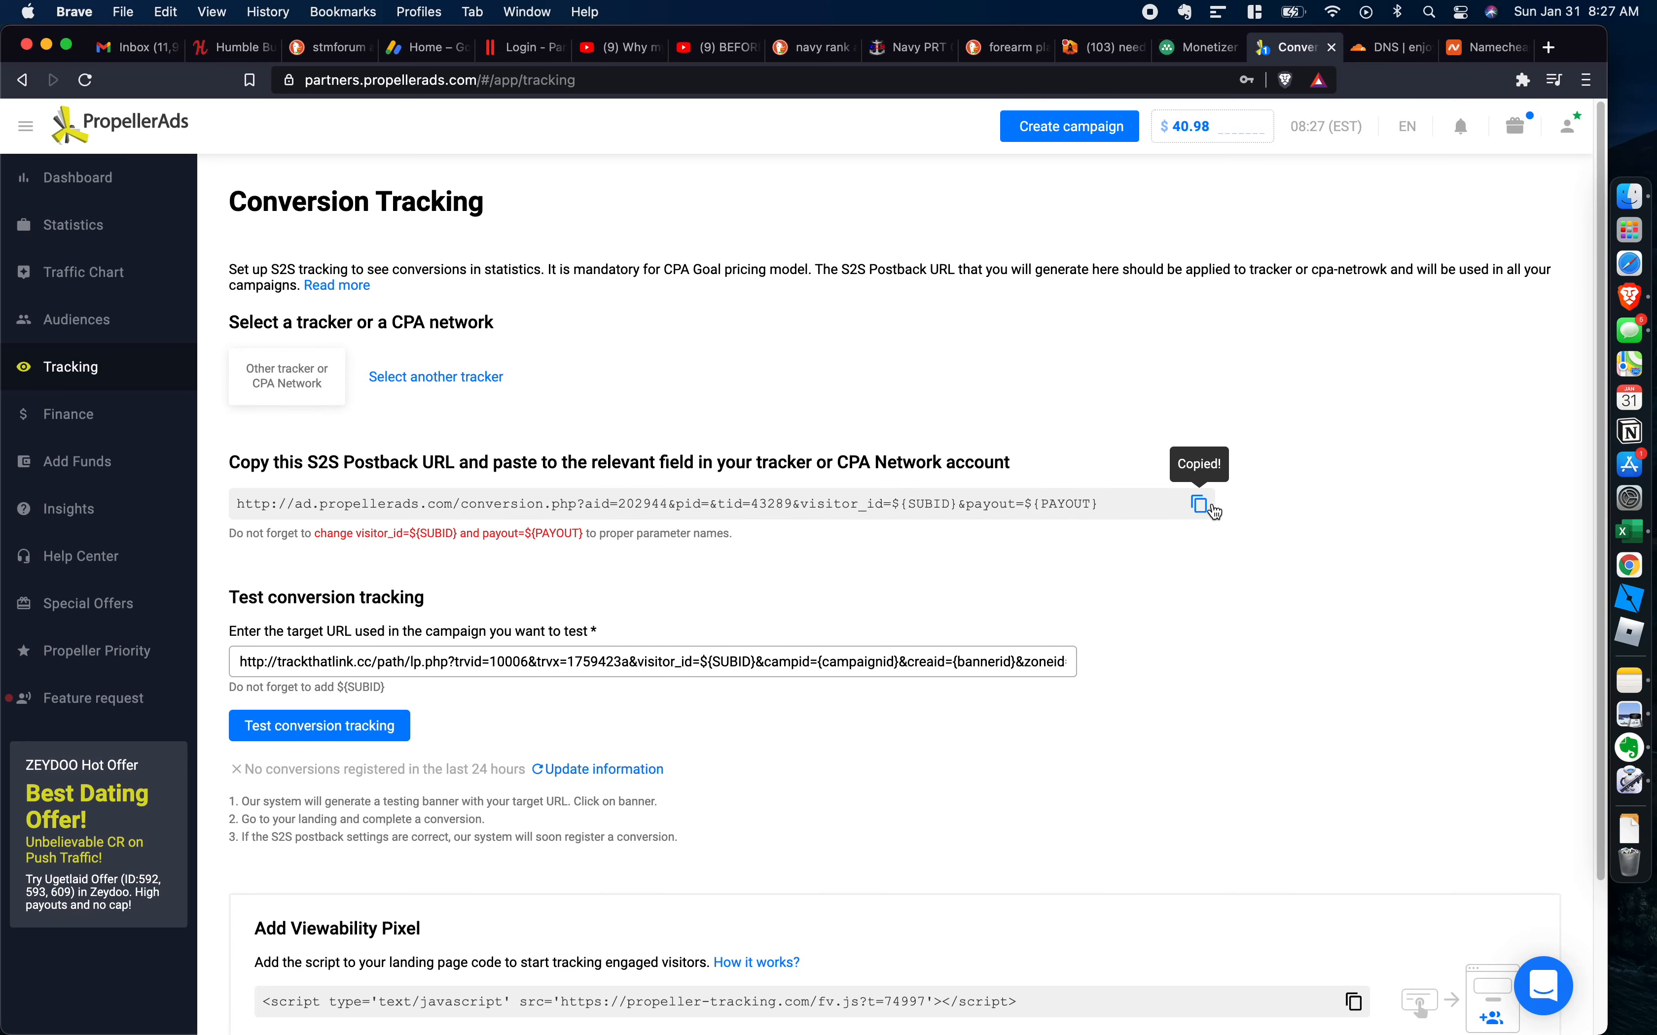
Switch to Notes and paste the postback URL under "Propellerads Conversion Tracking:" in the Notifications Tutorial note.
click(1629, 681)
key(Return)
key(super+v)
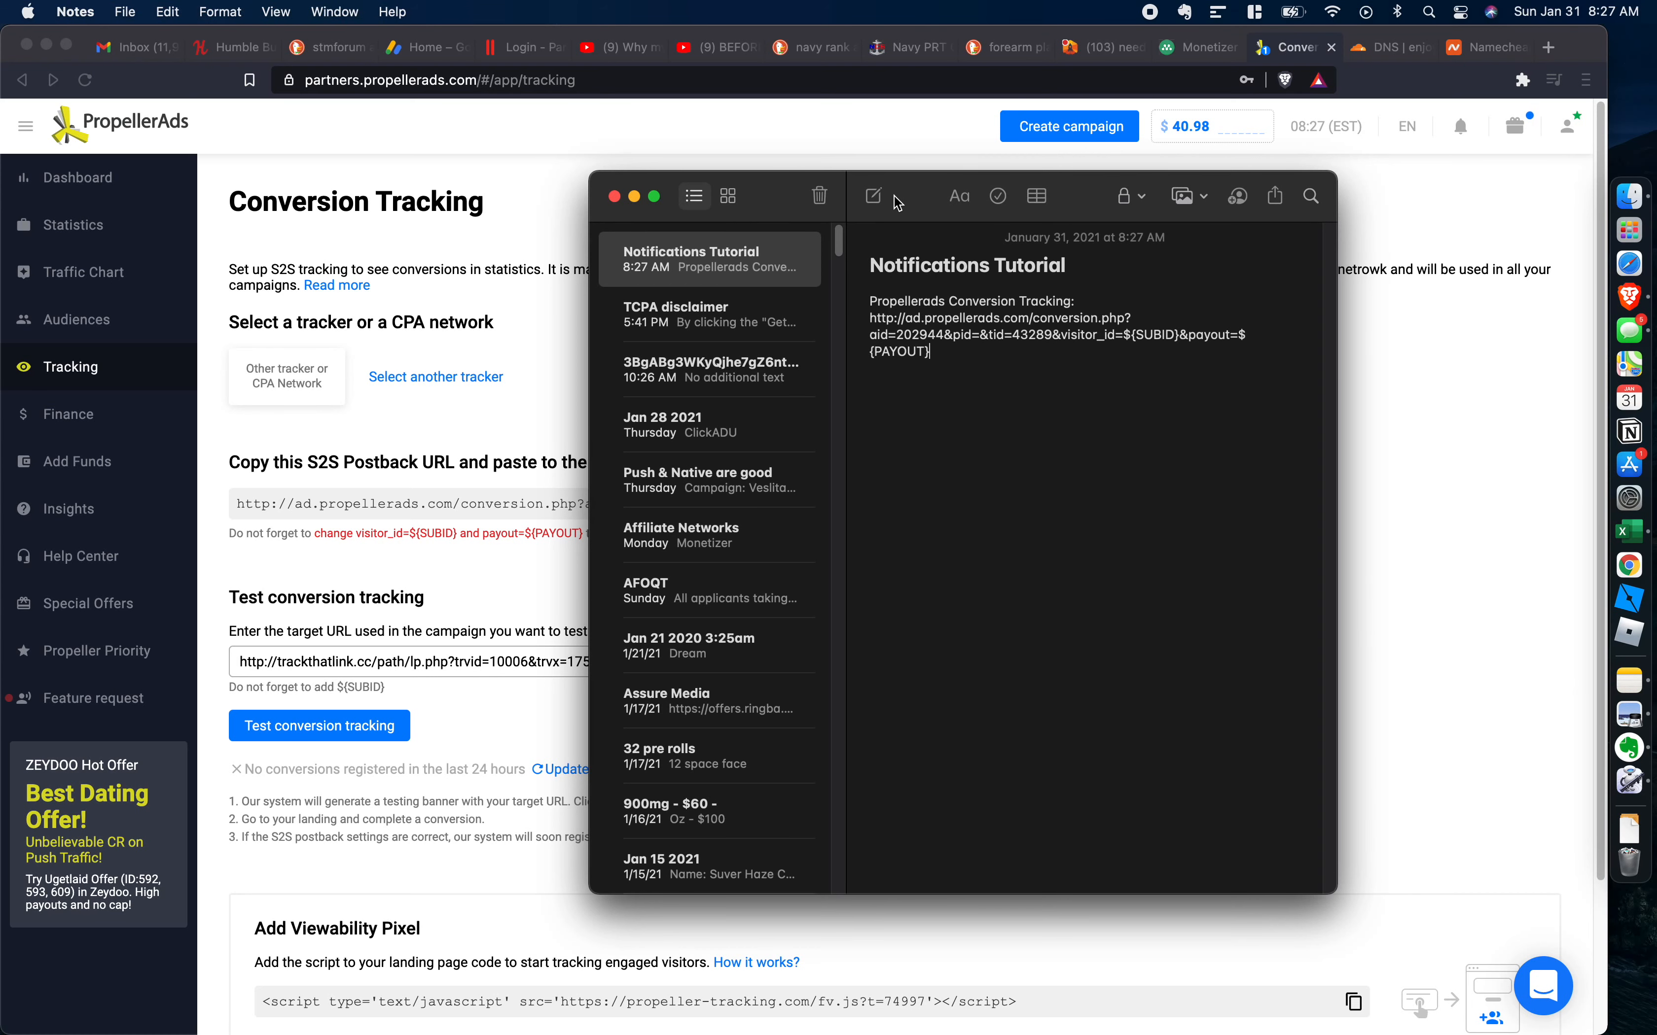
mouse_move(795, 194)
mouse_down()
mouse_move(767, 208)
mouse_move(962, 284)
mouse_move(1044, 259)
mouse_move(787, 213)
mouse_up()
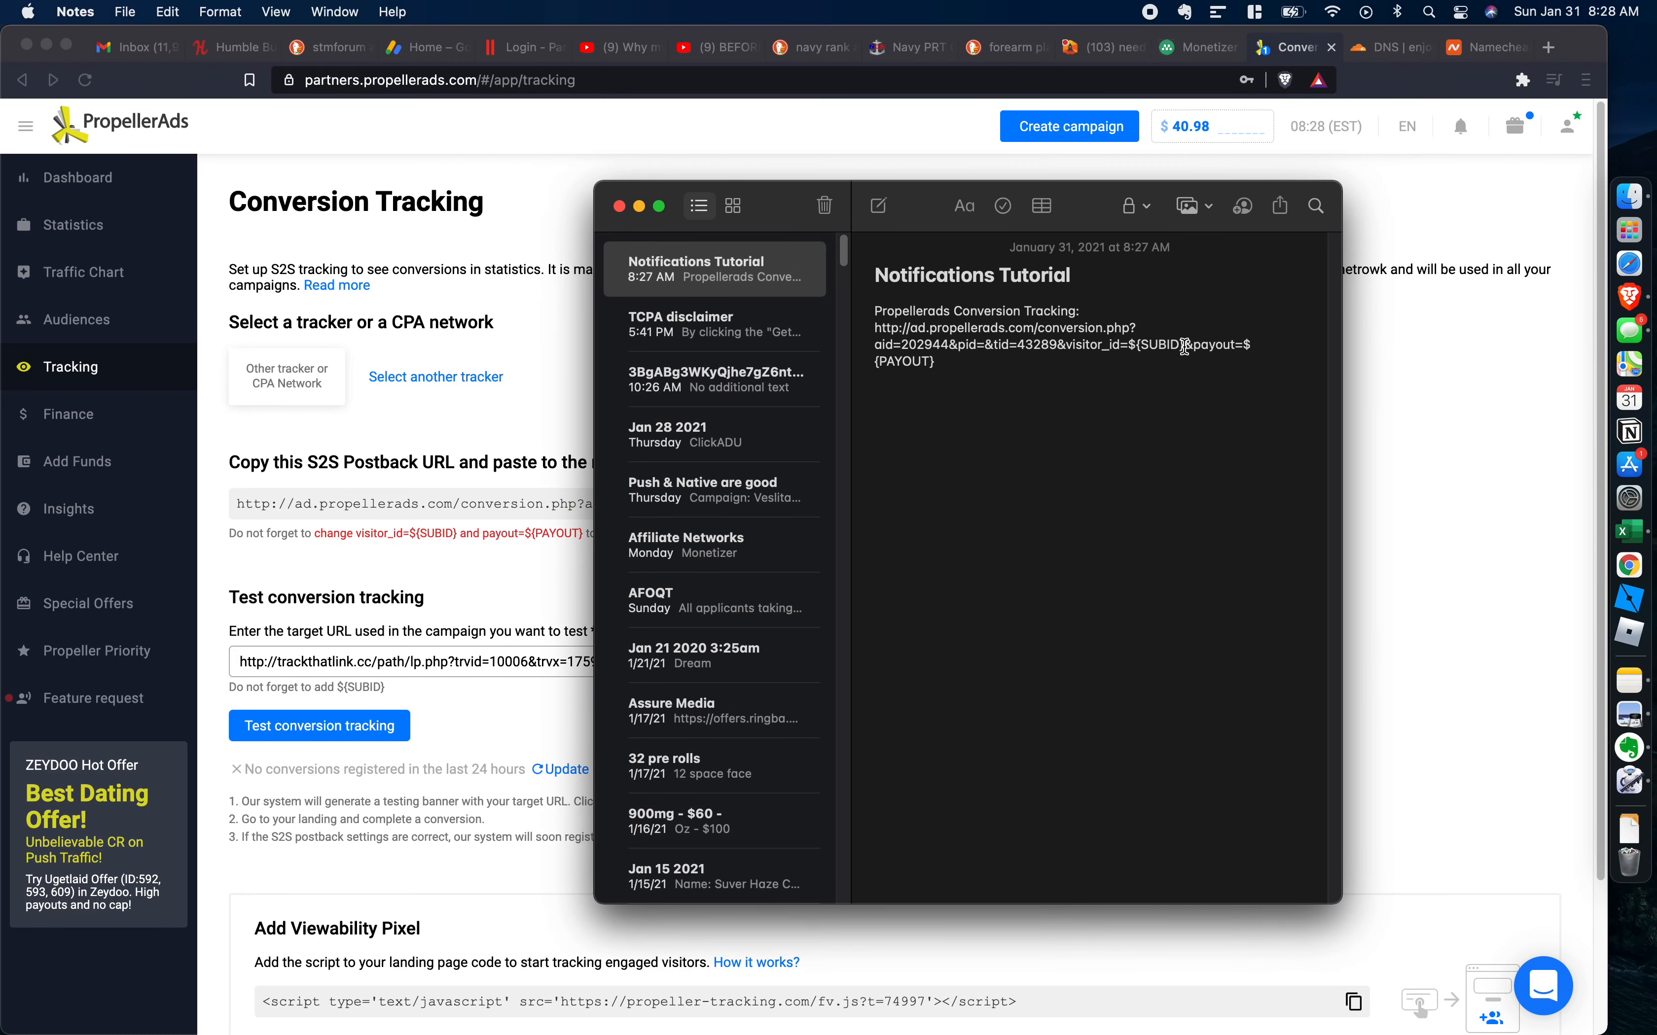
Copy the ${SUBID} token from the postback URL and add it below as "CLICKID: ${SUBID}".
drag(1185, 347, 1141, 349)
key(super+c)
click(1125, 401)
key(Return)
key(Return)
key(Return)
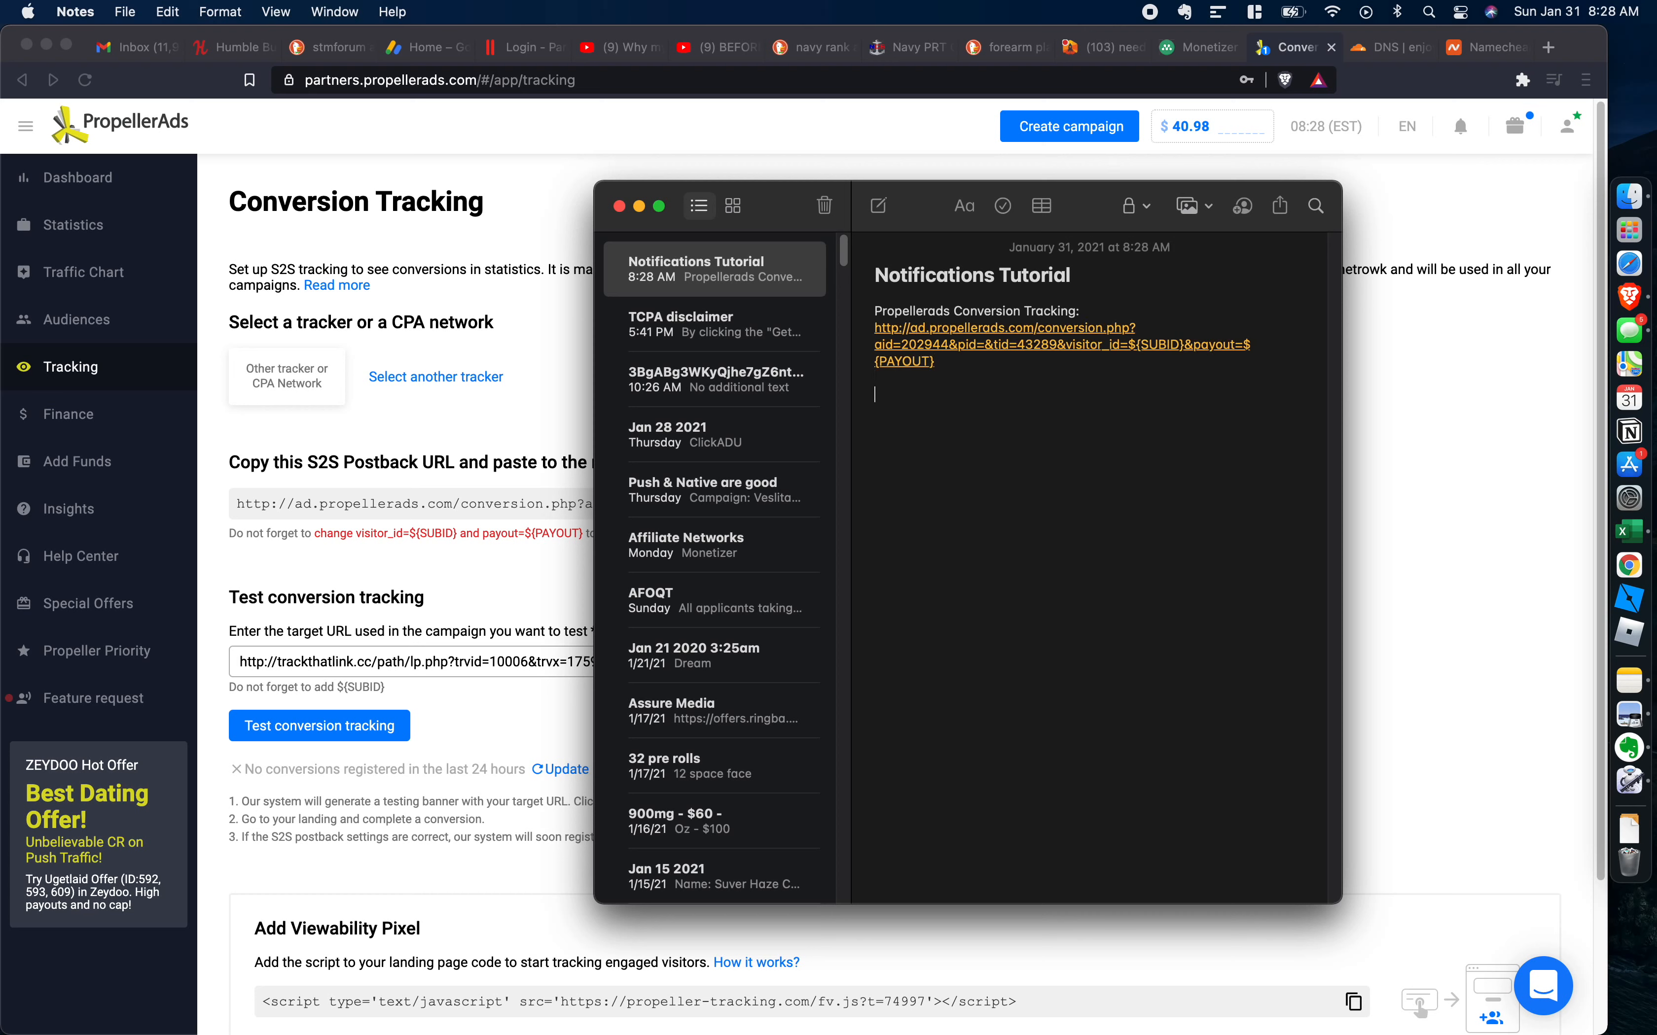
text(click:d)
key(super+v)
drag(922, 414, 855, 414)
text(CLICKID:)
drag(1006, 359, 955, 345)
click(959, 359)
Return to the Monetizer push link form and set its Click ID to ${SUBID}.
drag(991, 414, 932, 413)
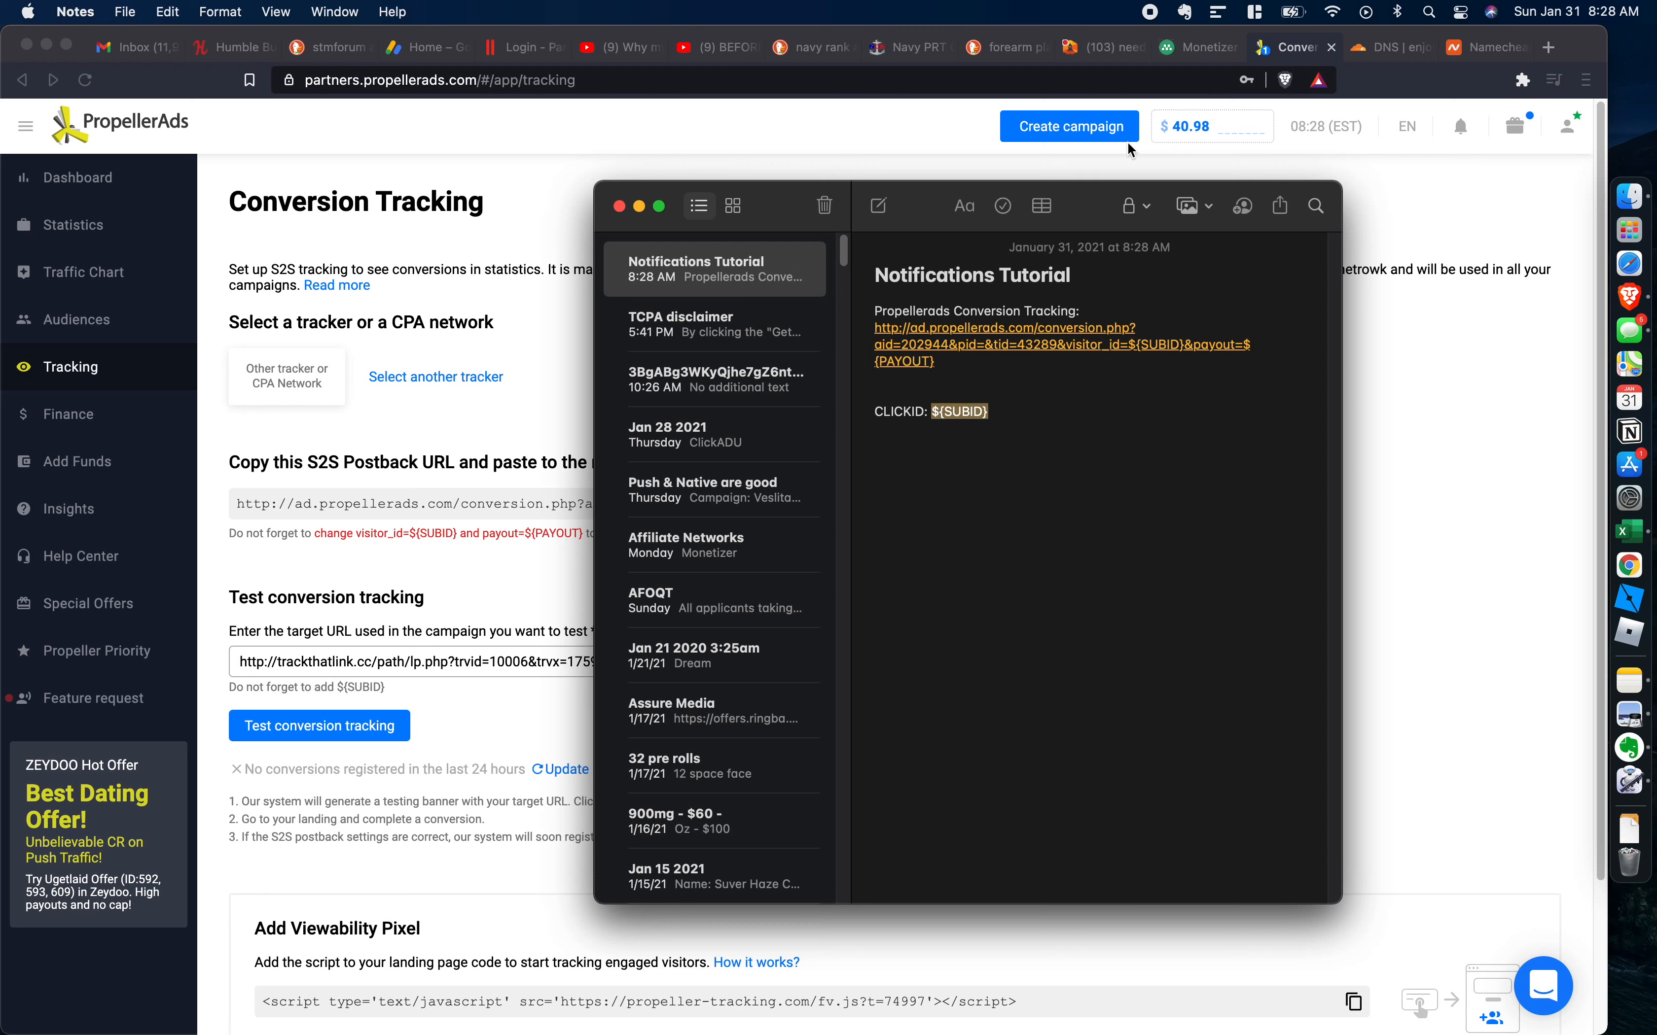
click(1199, 45)
click(1126, 529)
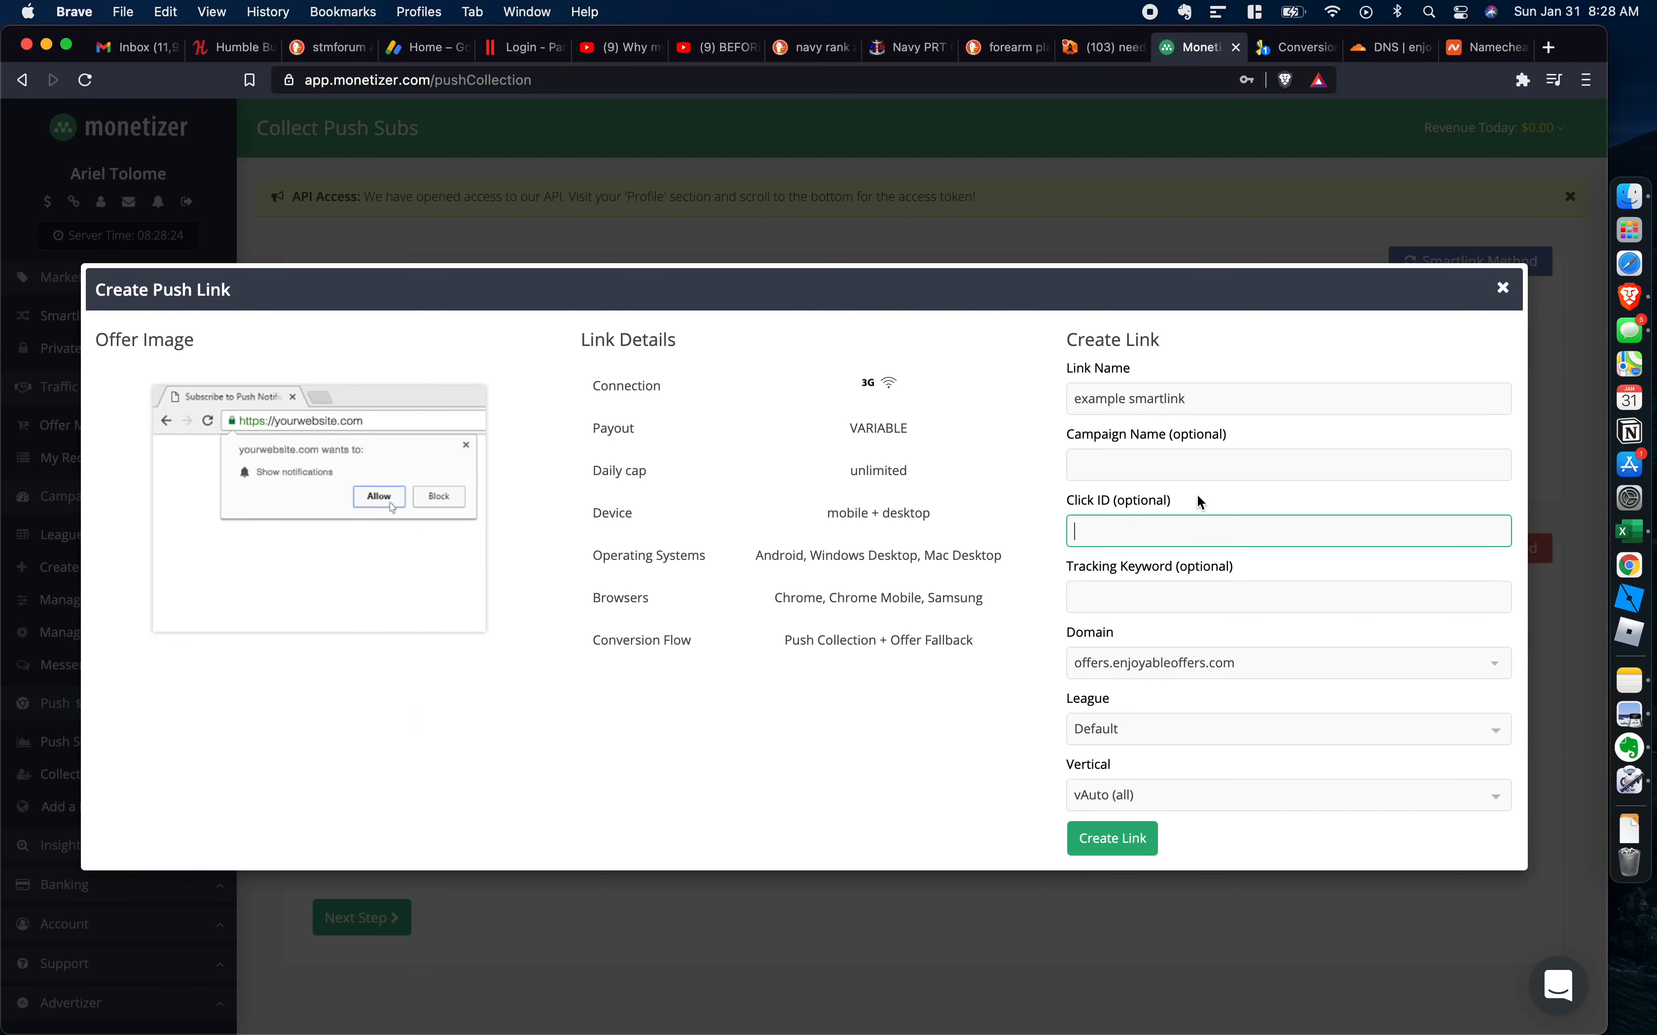
key(super+v)
Choose offers.enjoyableoffers.com as the push link's domain and vAuto (all) as its vertical.
click(1138, 669)
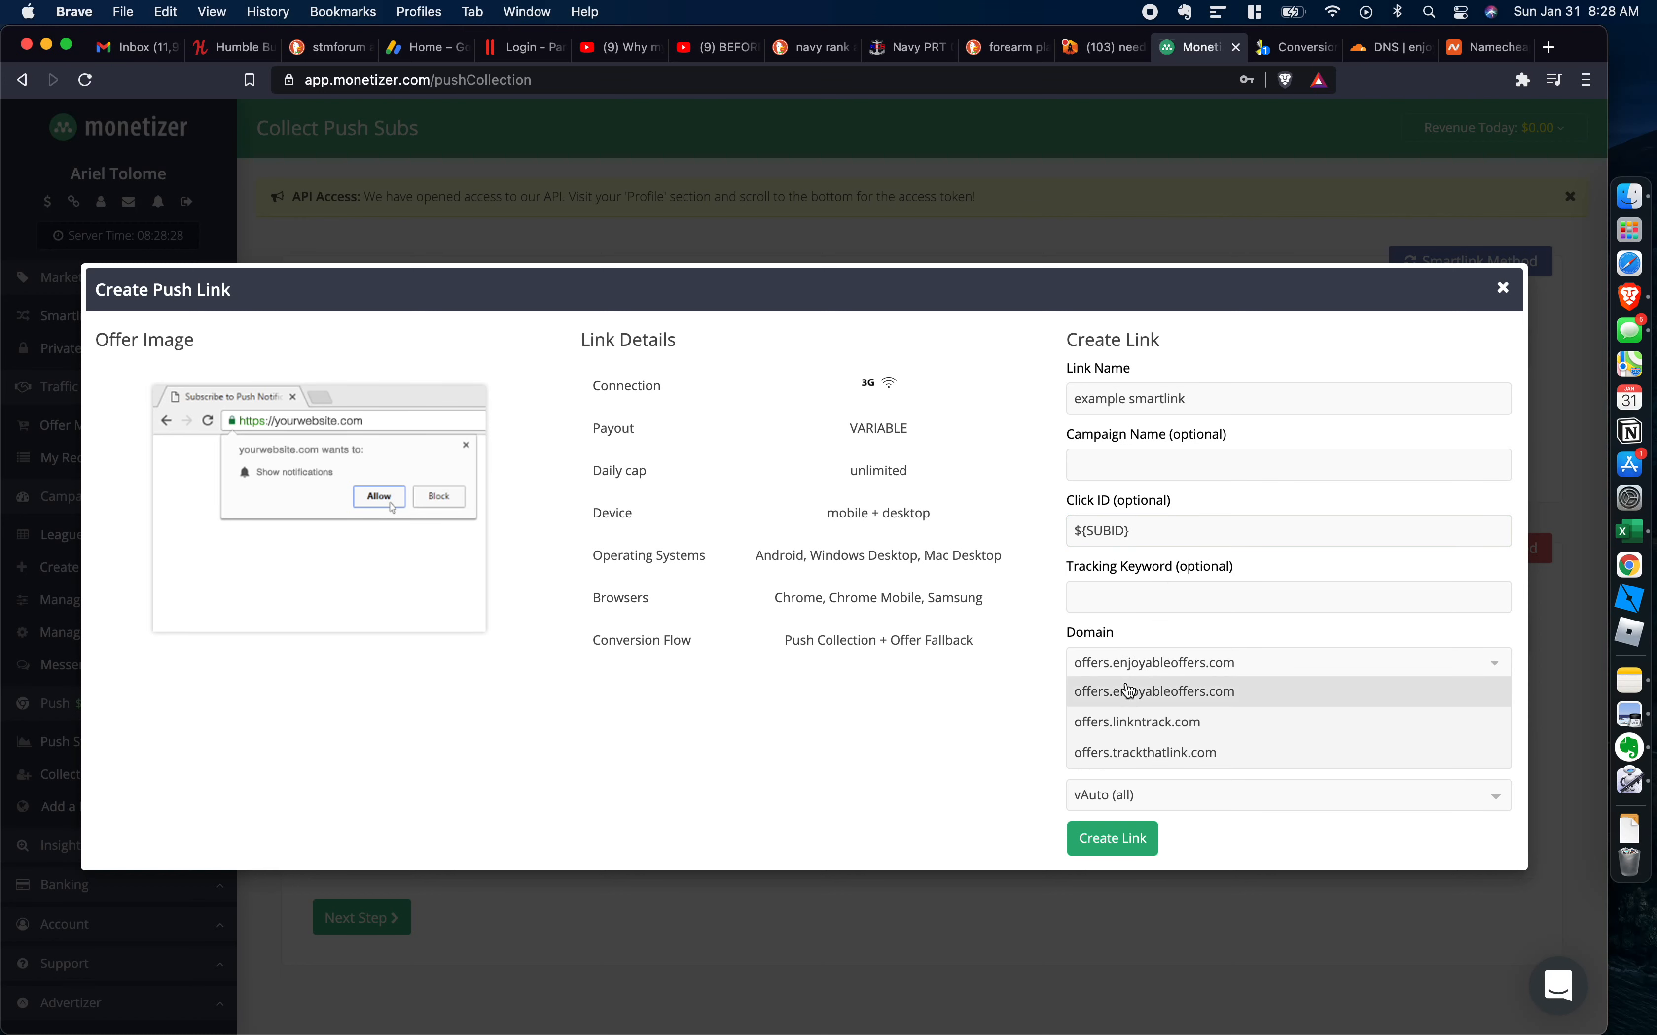
click(1074, 703)
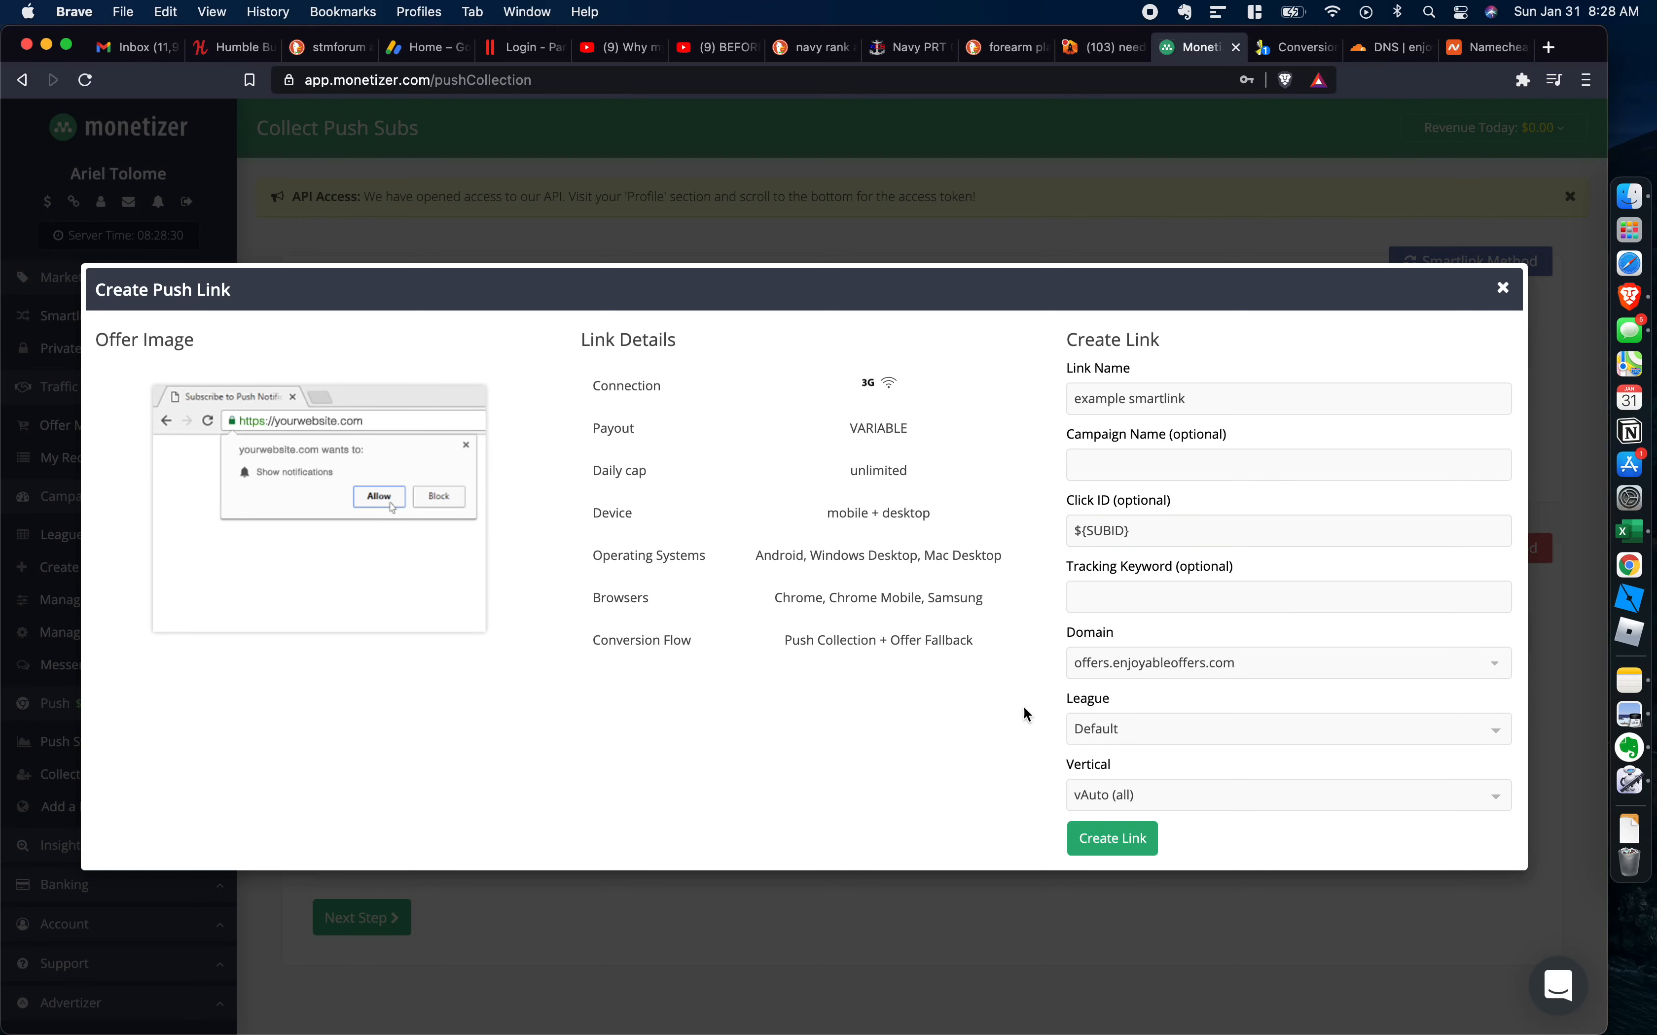
click(1116, 801)
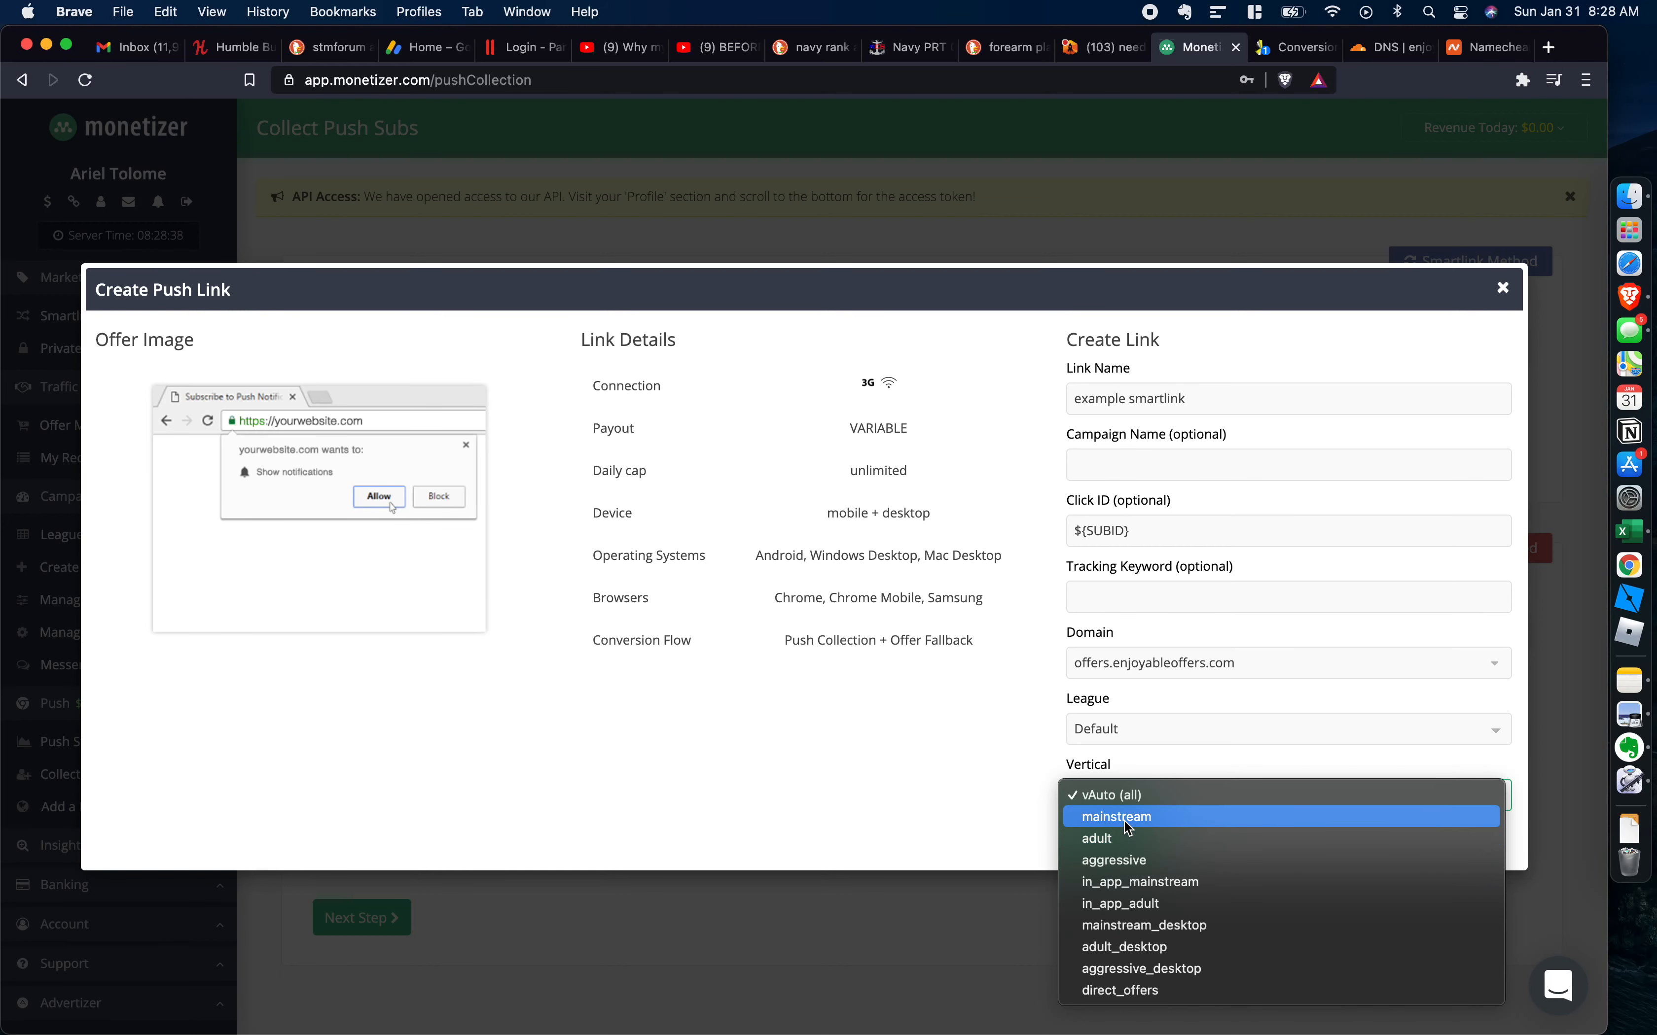
click(1147, 798)
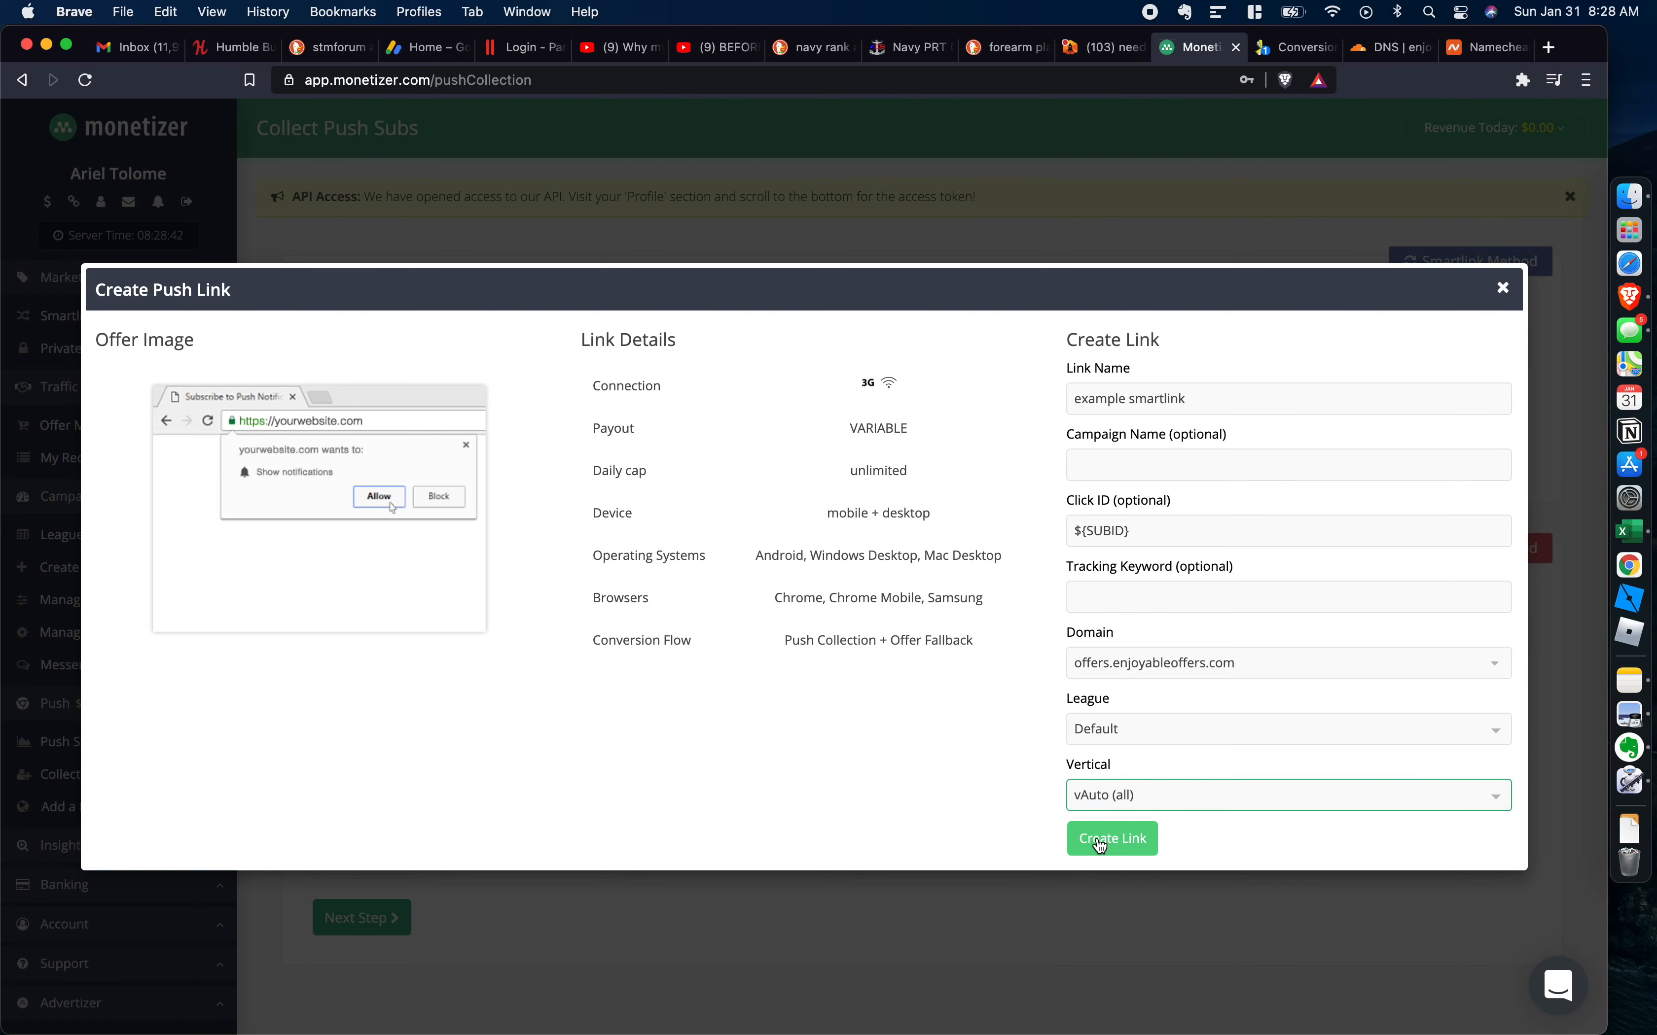
Rename the push link as example_smartlink and create it.
click(1101, 845)
click(966, 214)
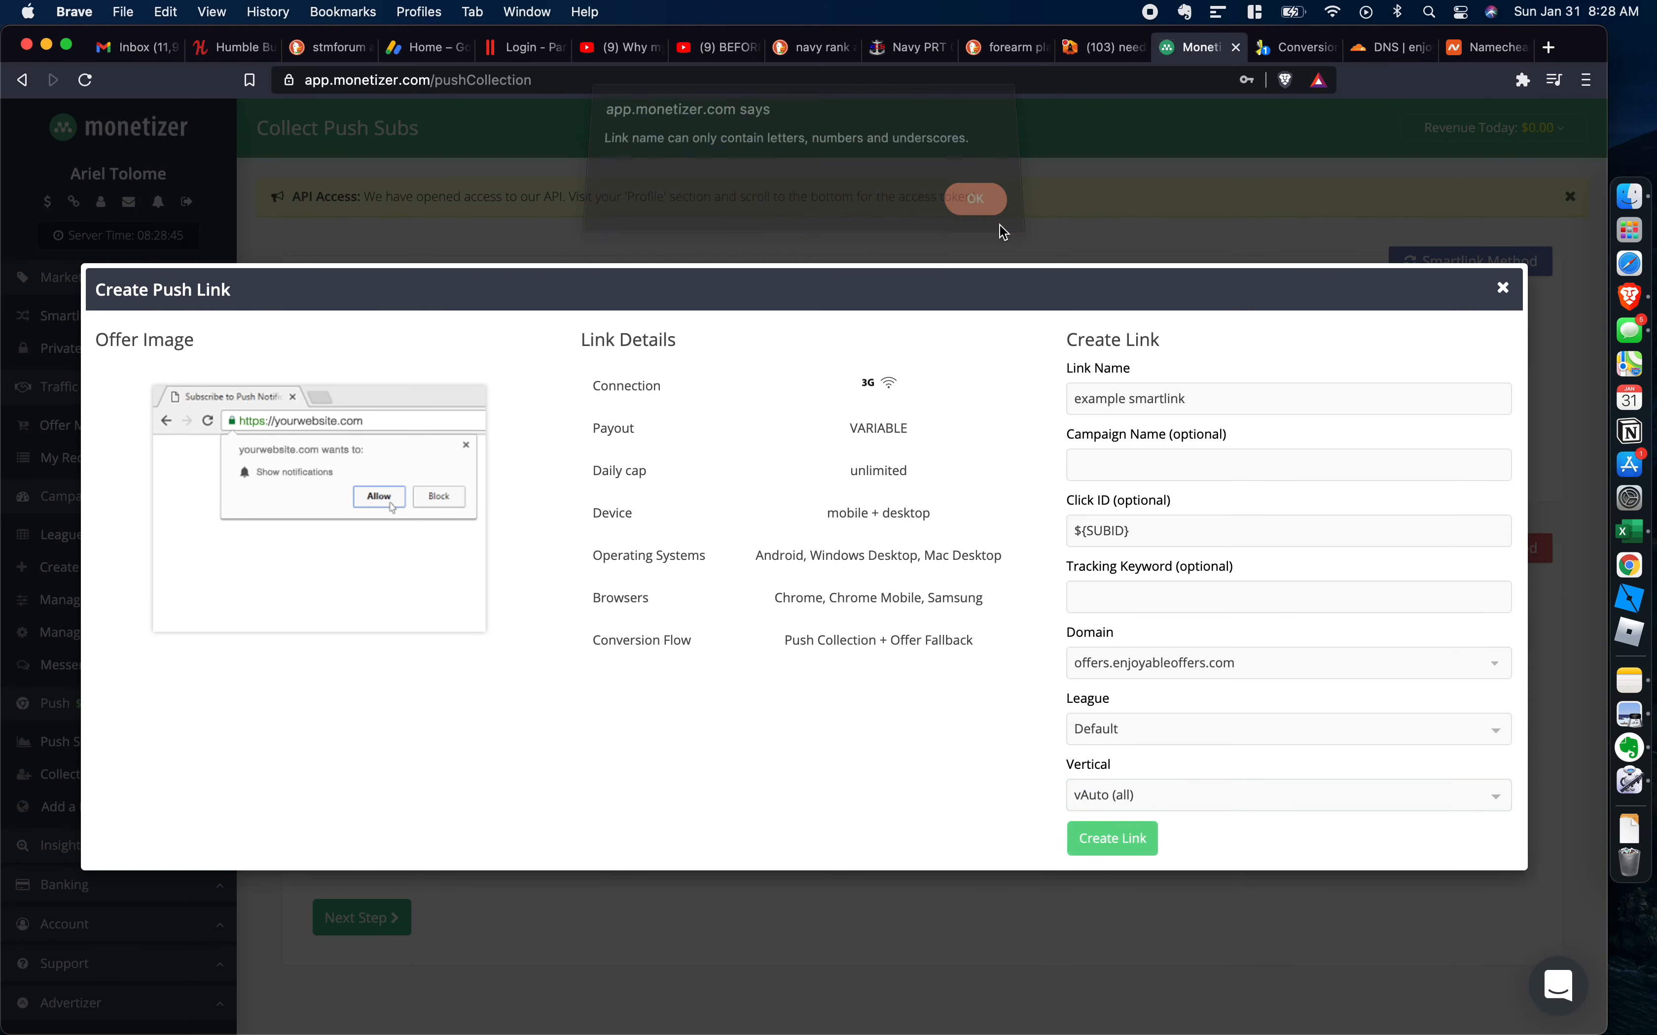
click(1202, 401)
click(1131, 398)
key(BackSpace)
text(_)
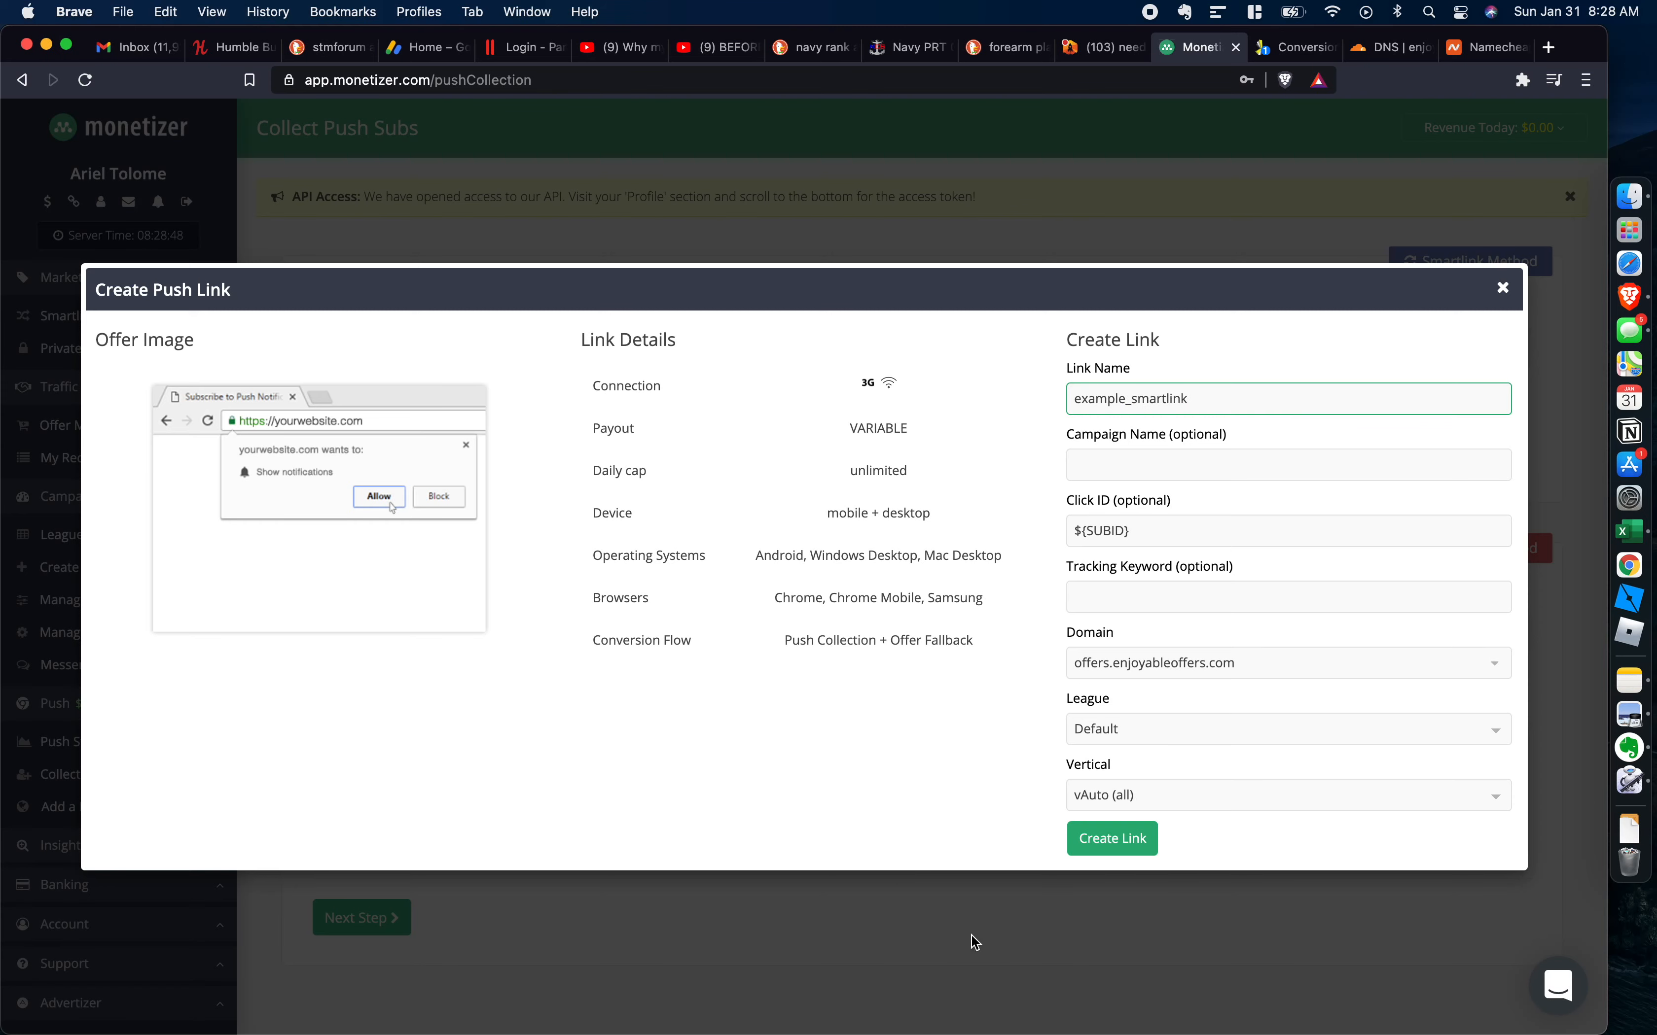
click(1132, 854)
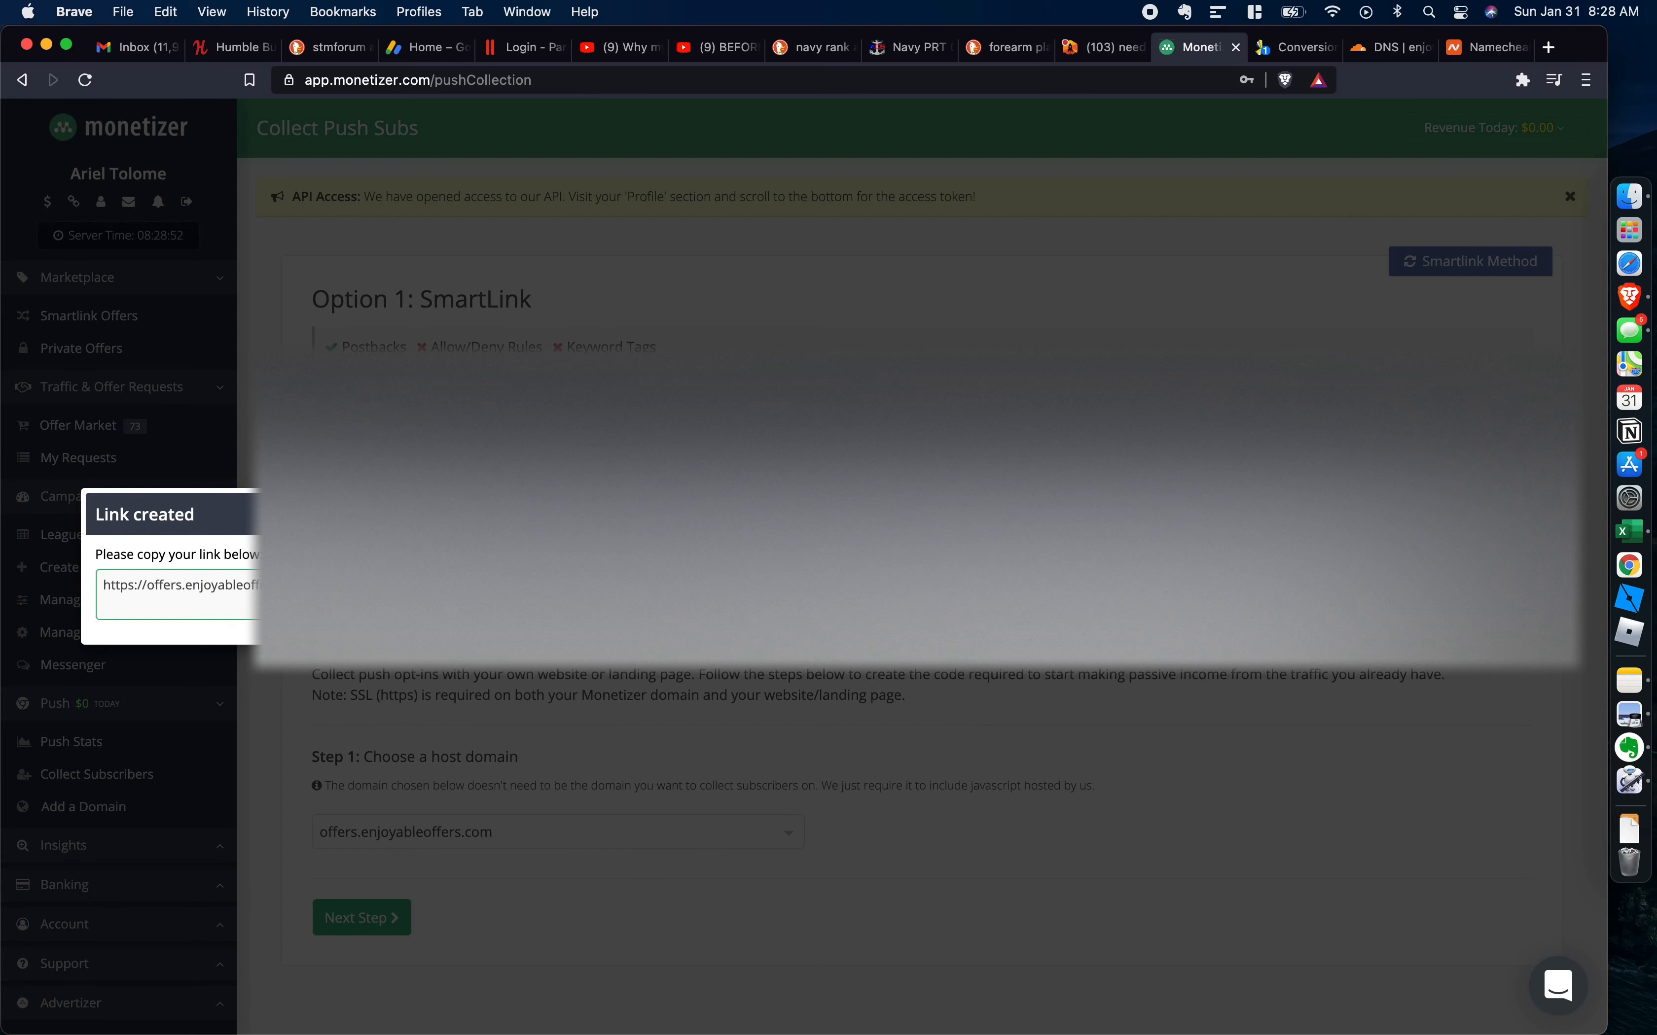
Copy the created push link into the Notifications Tutorial note and close its dialog in Monetizer.
key(super+a)
key(super+c)
click(1634, 680)
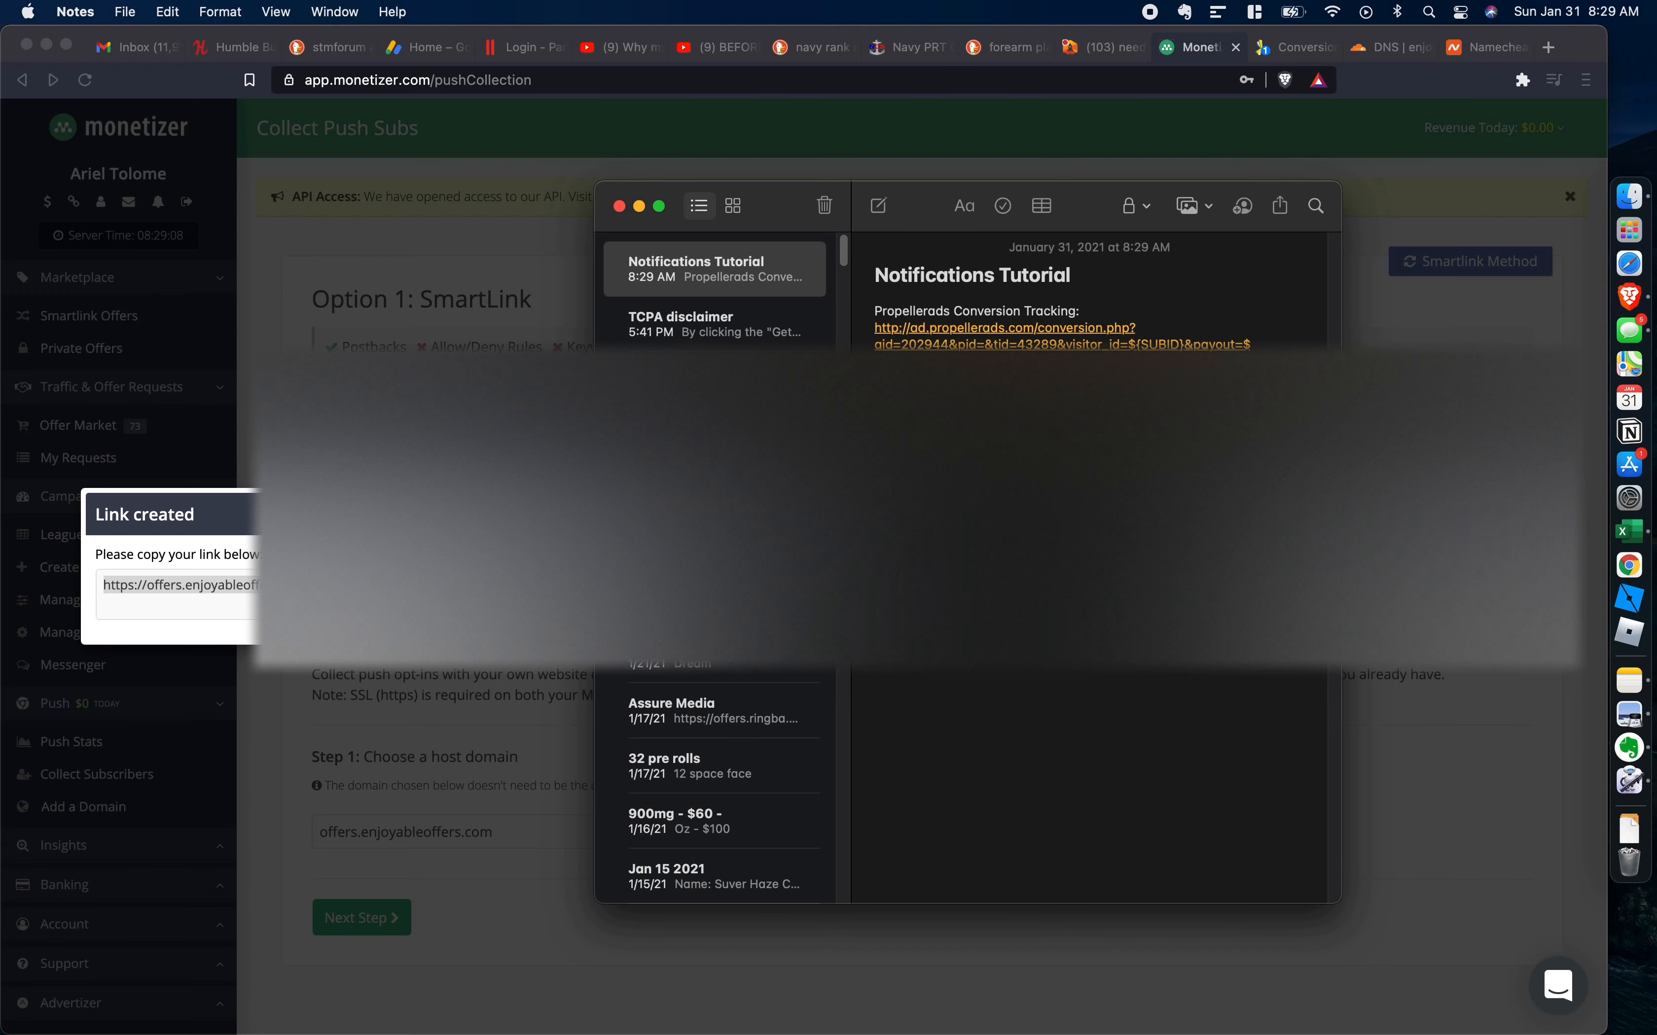
key(super+Tab)
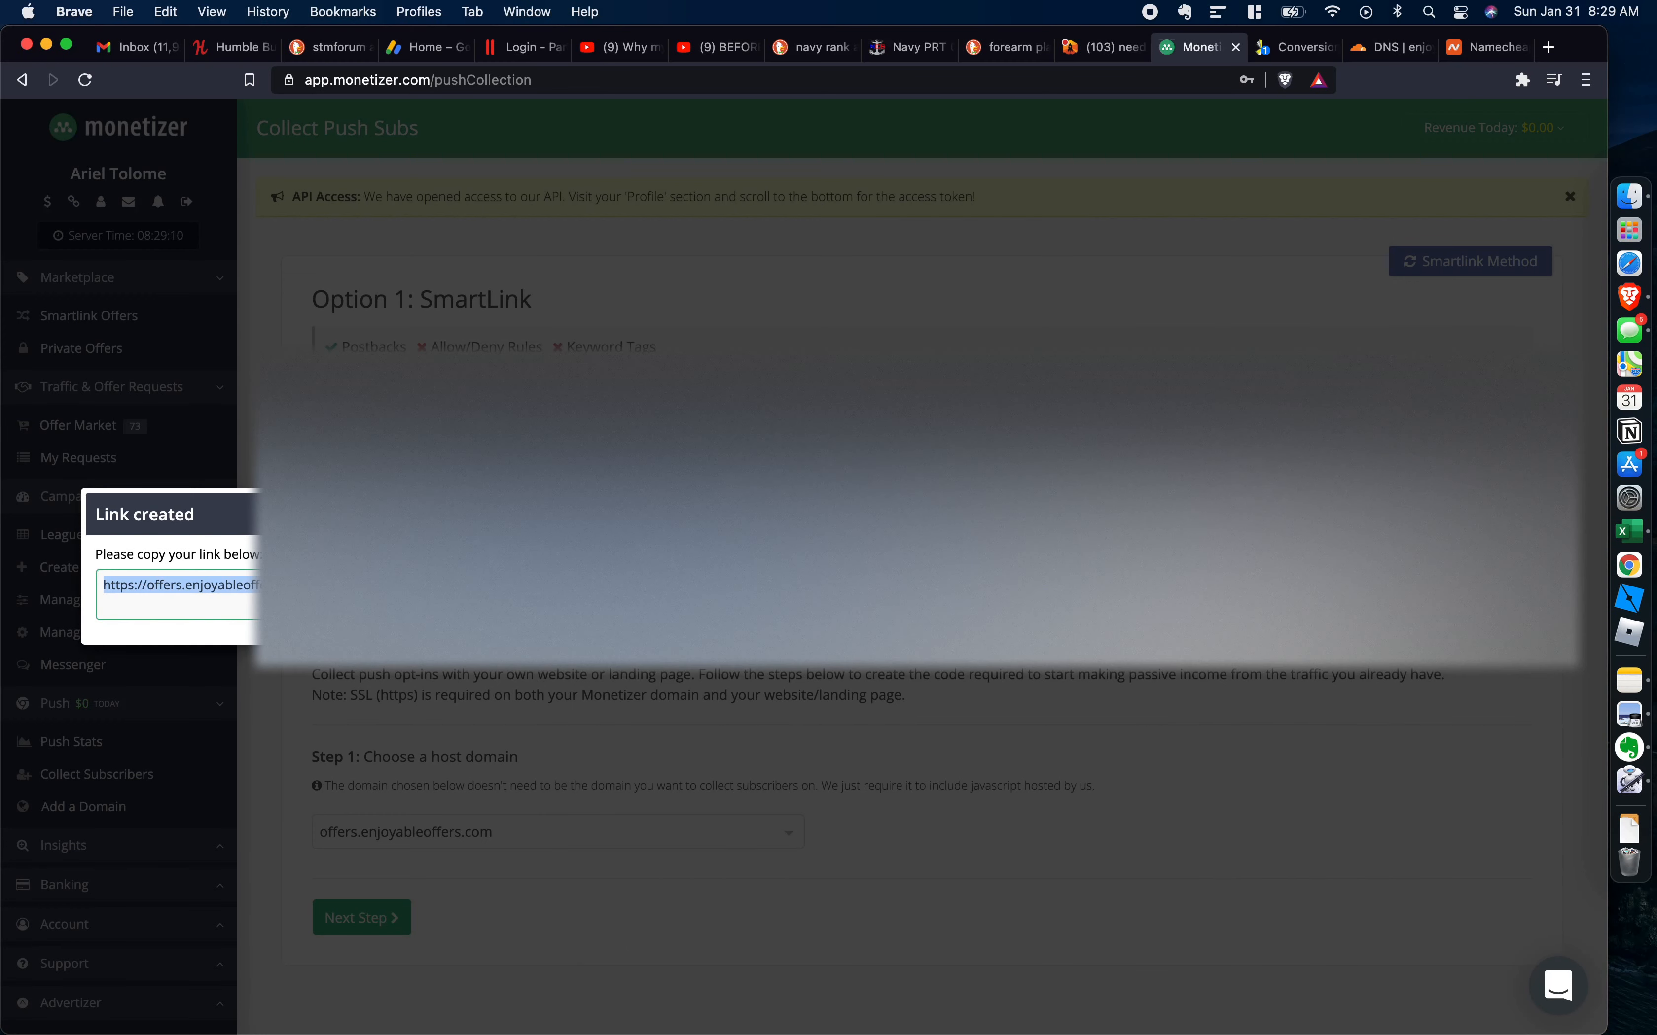
click(384, 666)
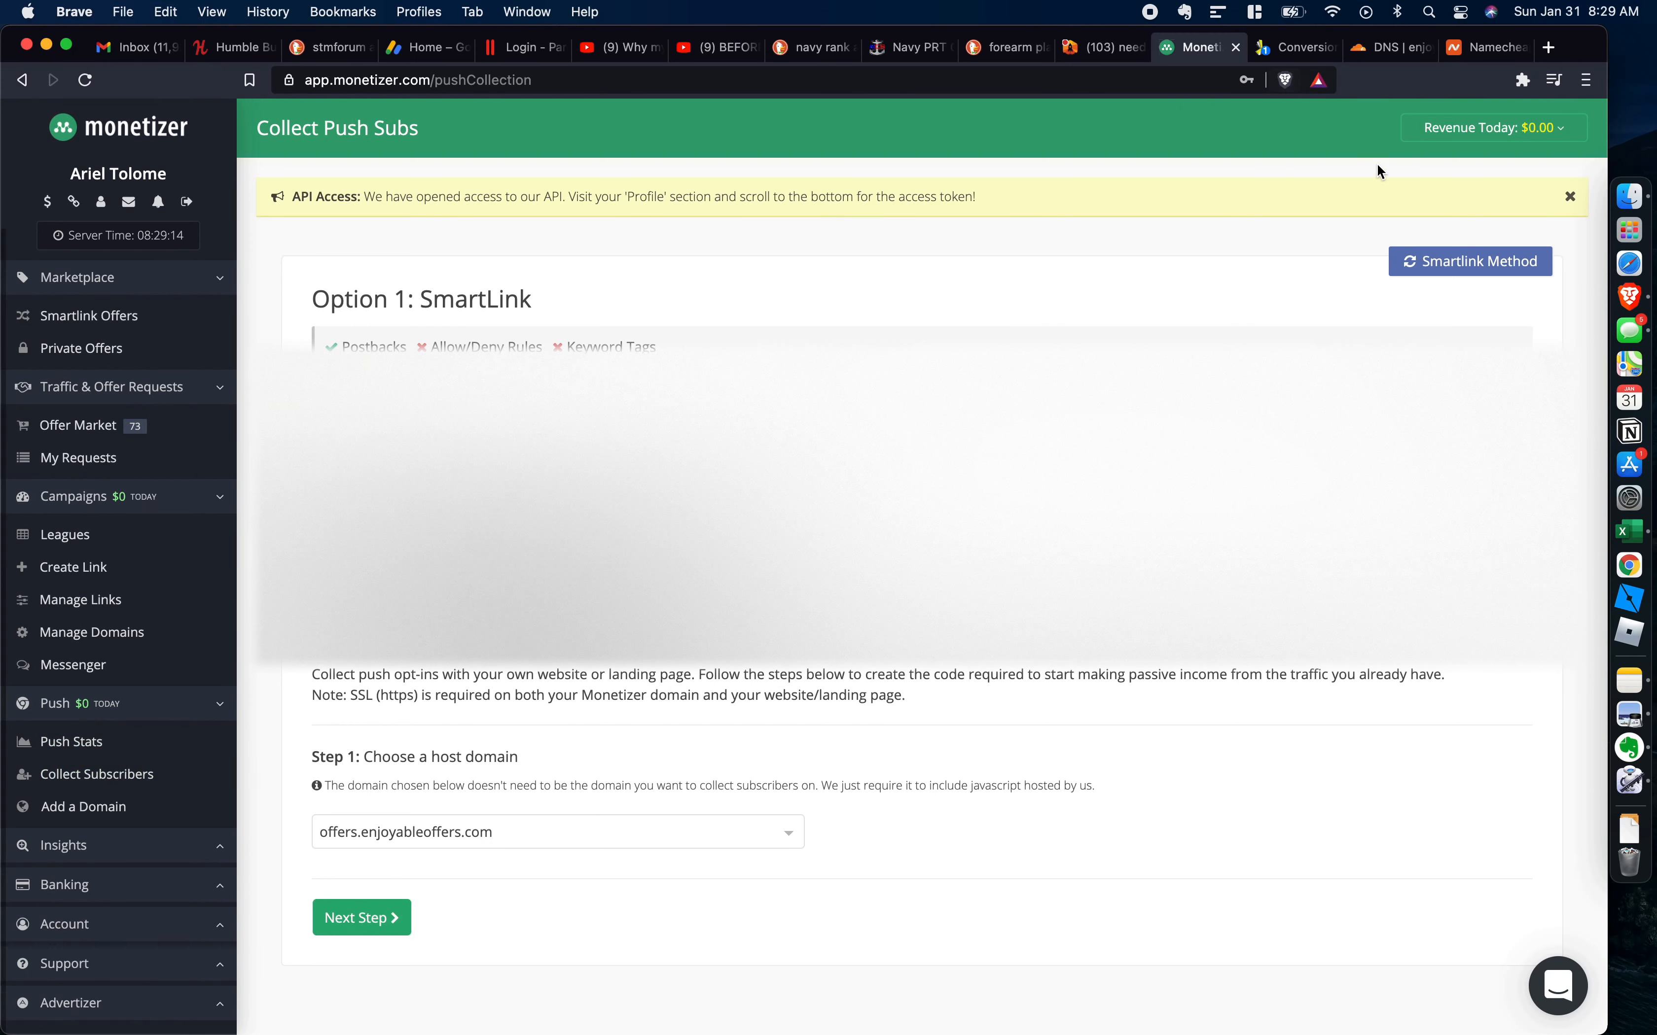
Copy the full PropellerAds conversion tracking URL from the Notifications Tutorial note.
key(super+Tab)
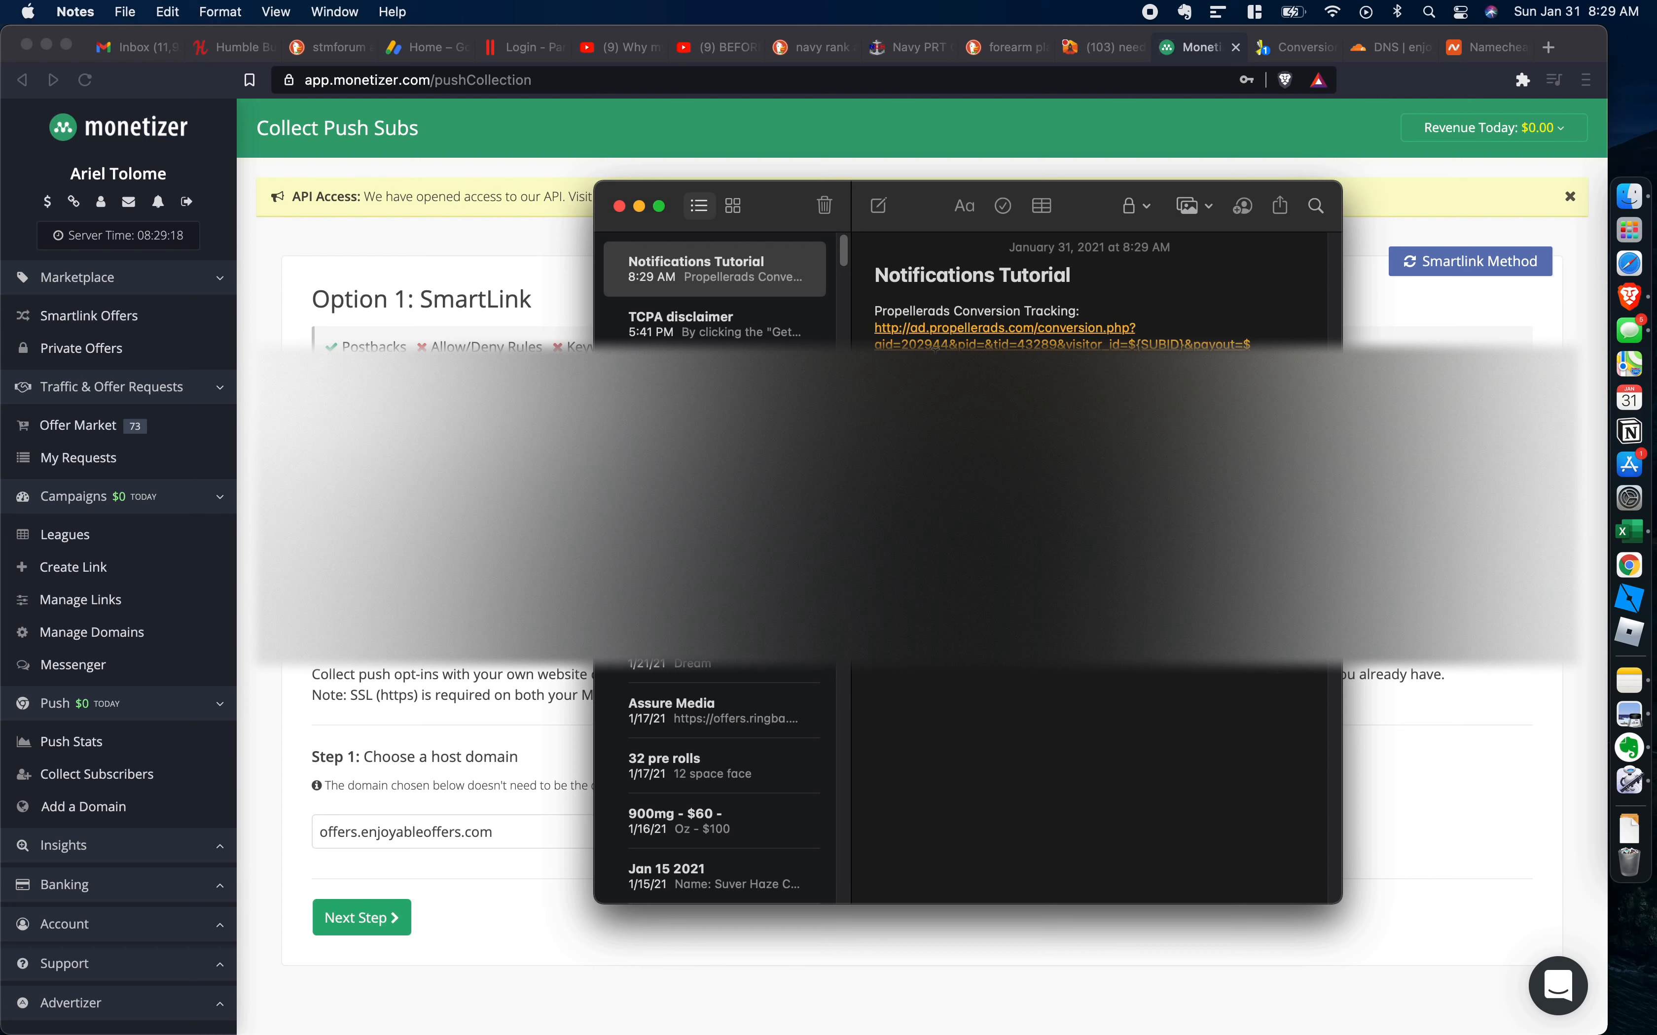
drag(936, 360, 873, 330)
click(958, 397)
drag(936, 361, 869, 334)
key(super+c)
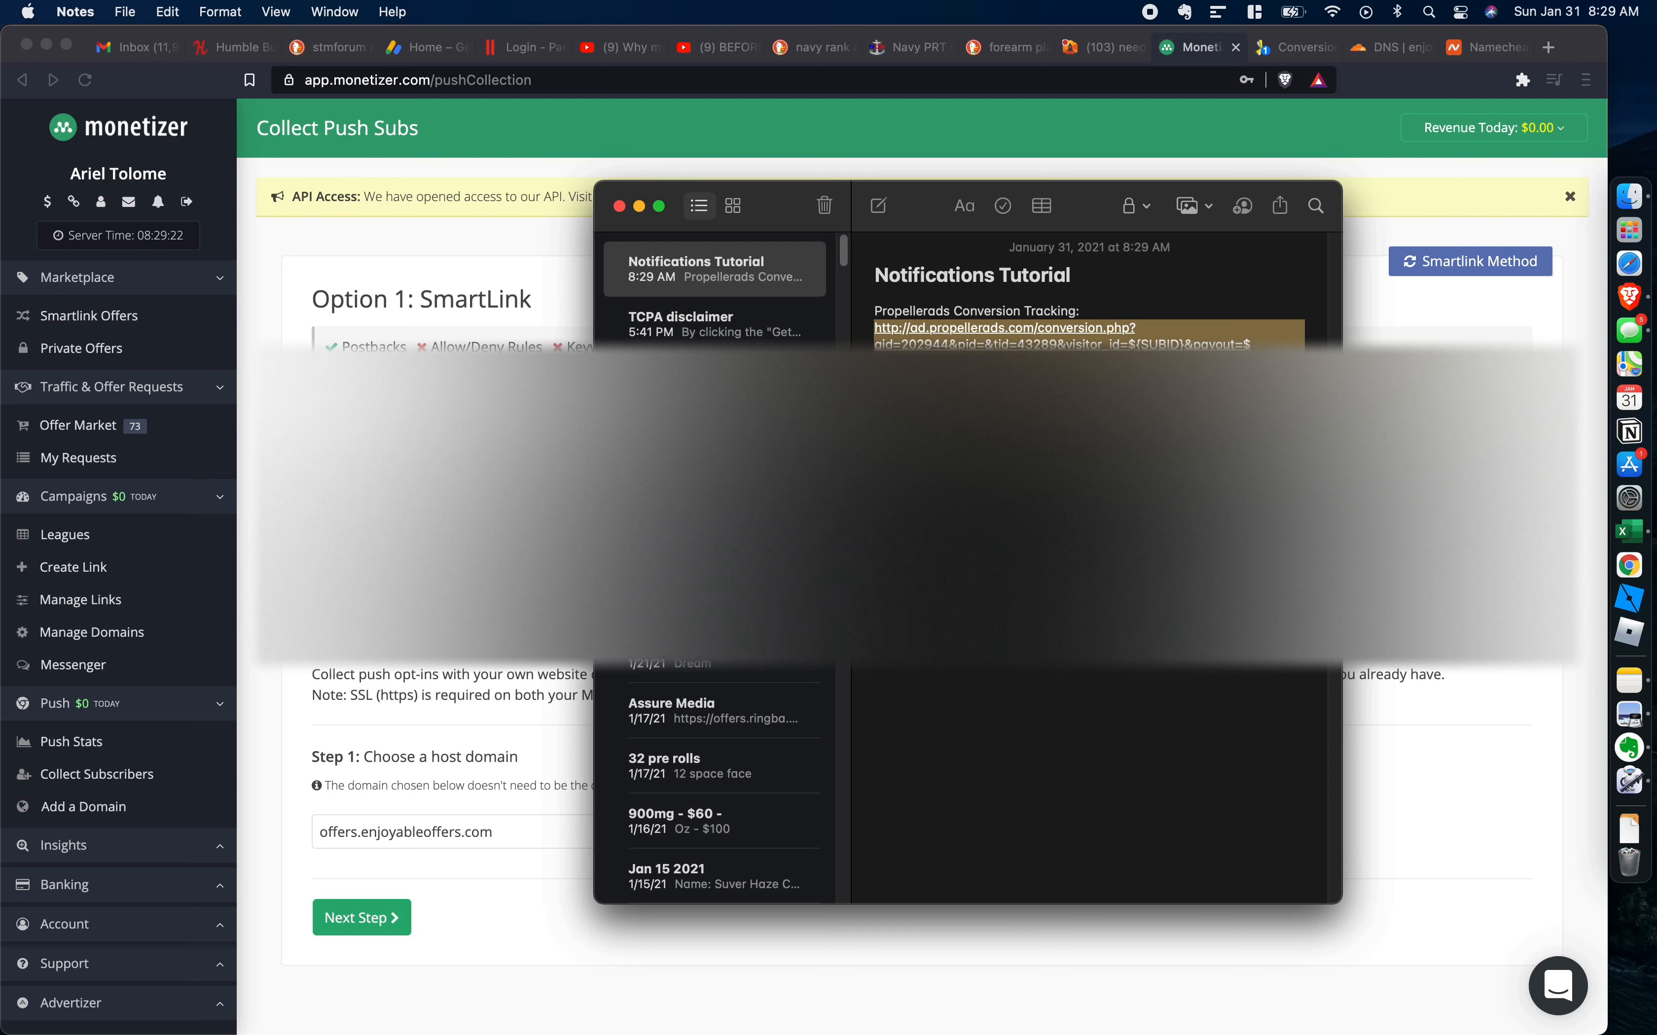
Return to Monetizer, open the account profile and highlight the Global Postback heading.
click(301, 731)
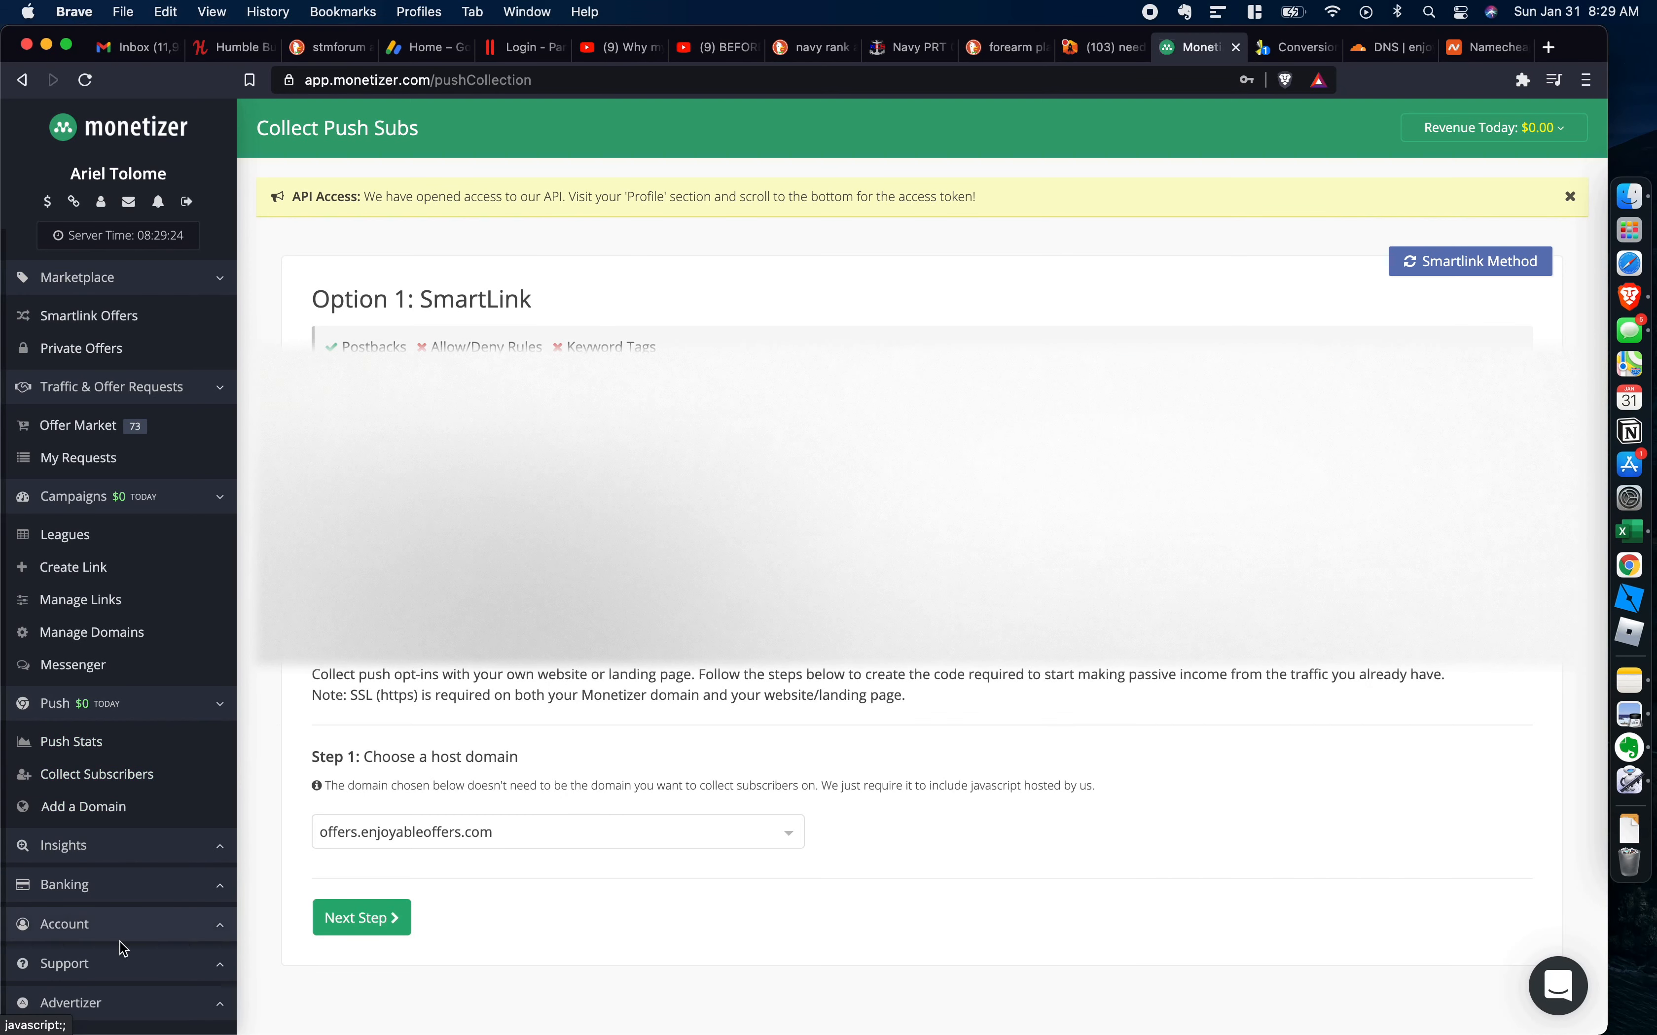
click(151, 936)
scroll(164, 856, down, 3)
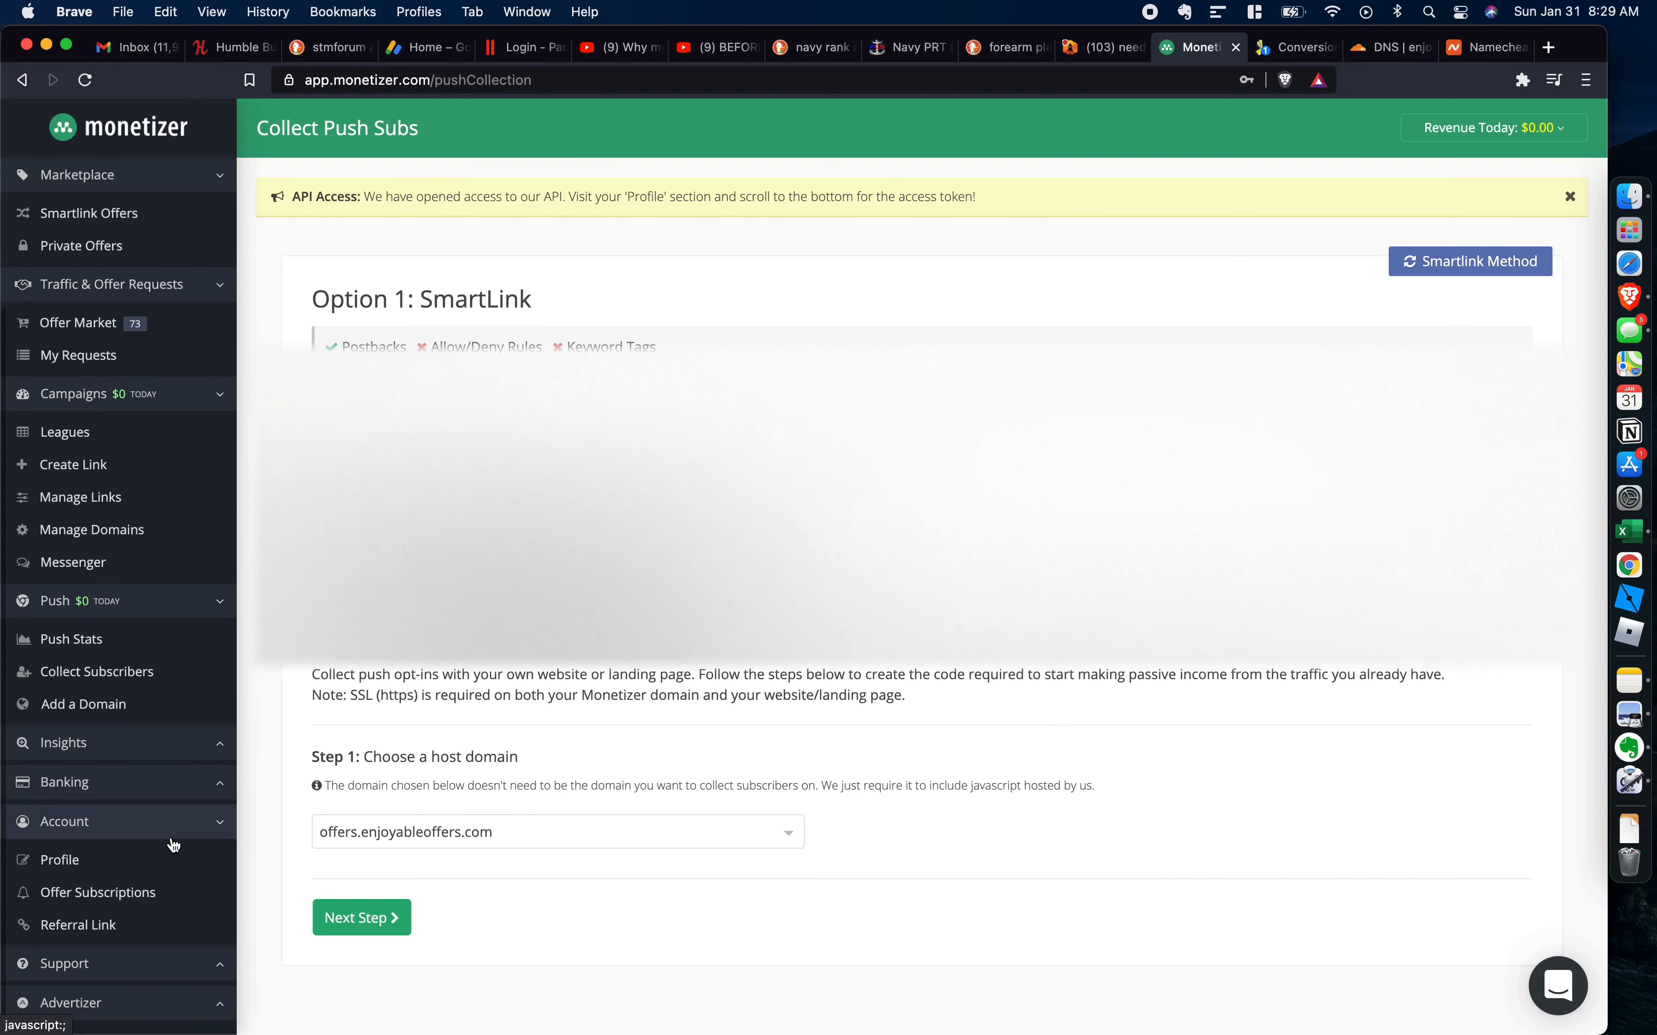
click(108, 864)
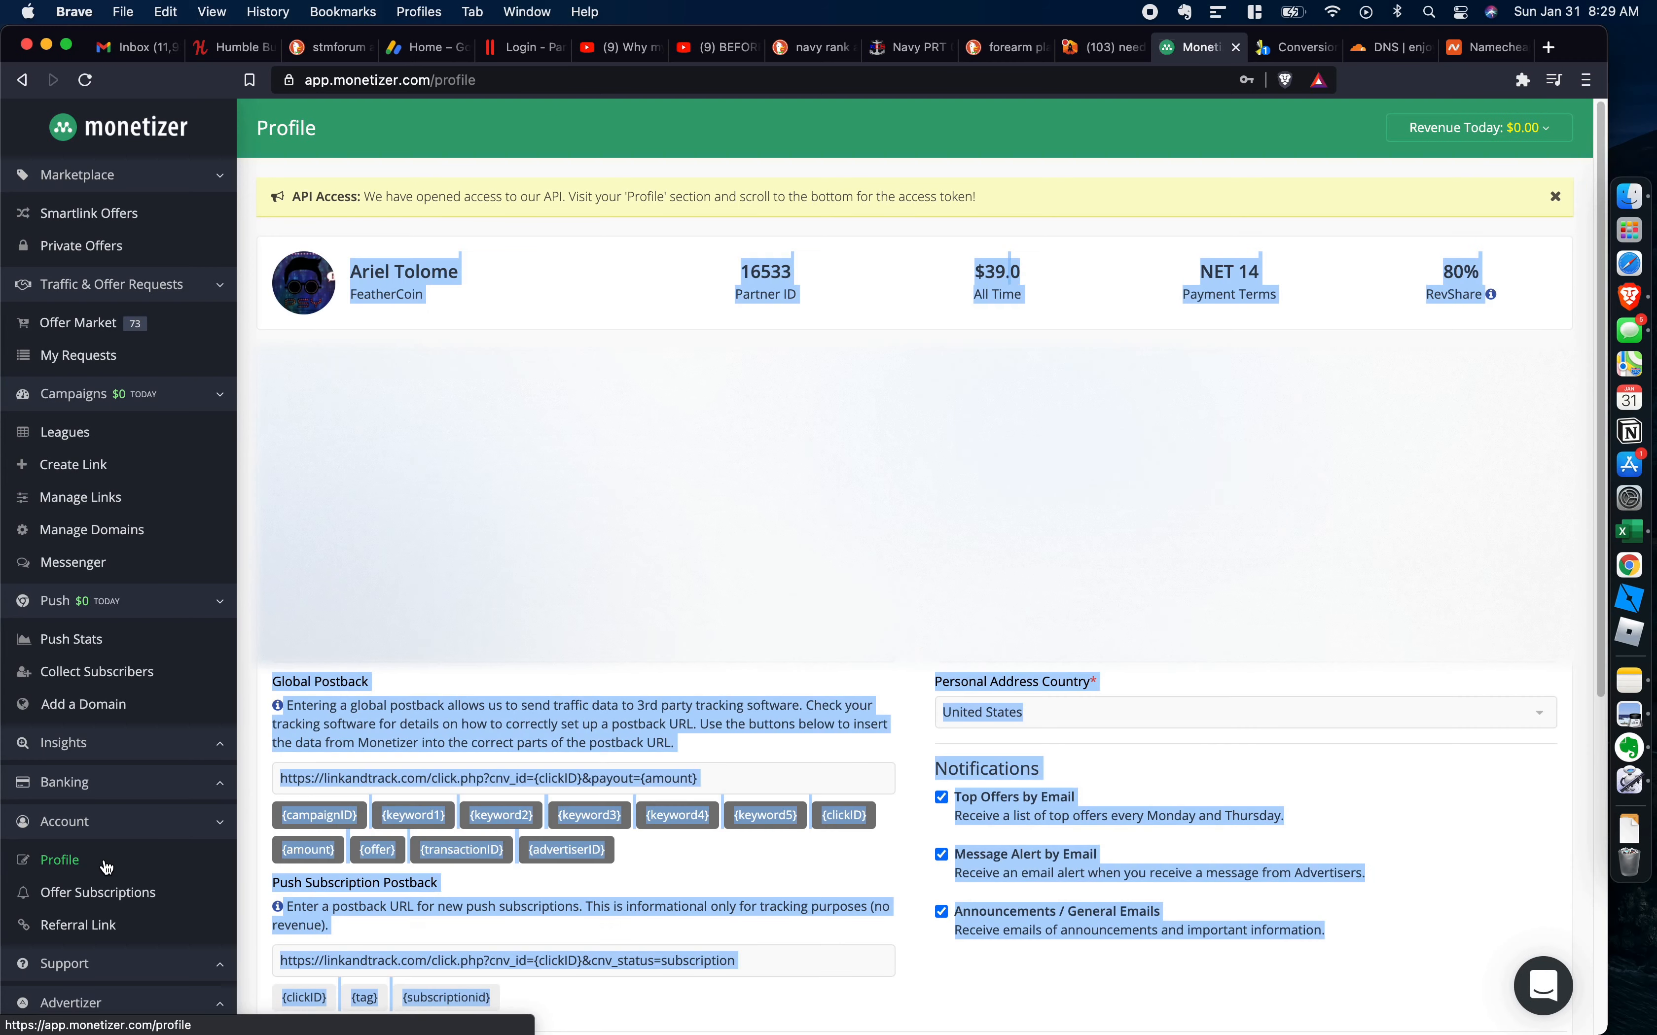
scroll(458, 632, down, 1)
click(458, 633)
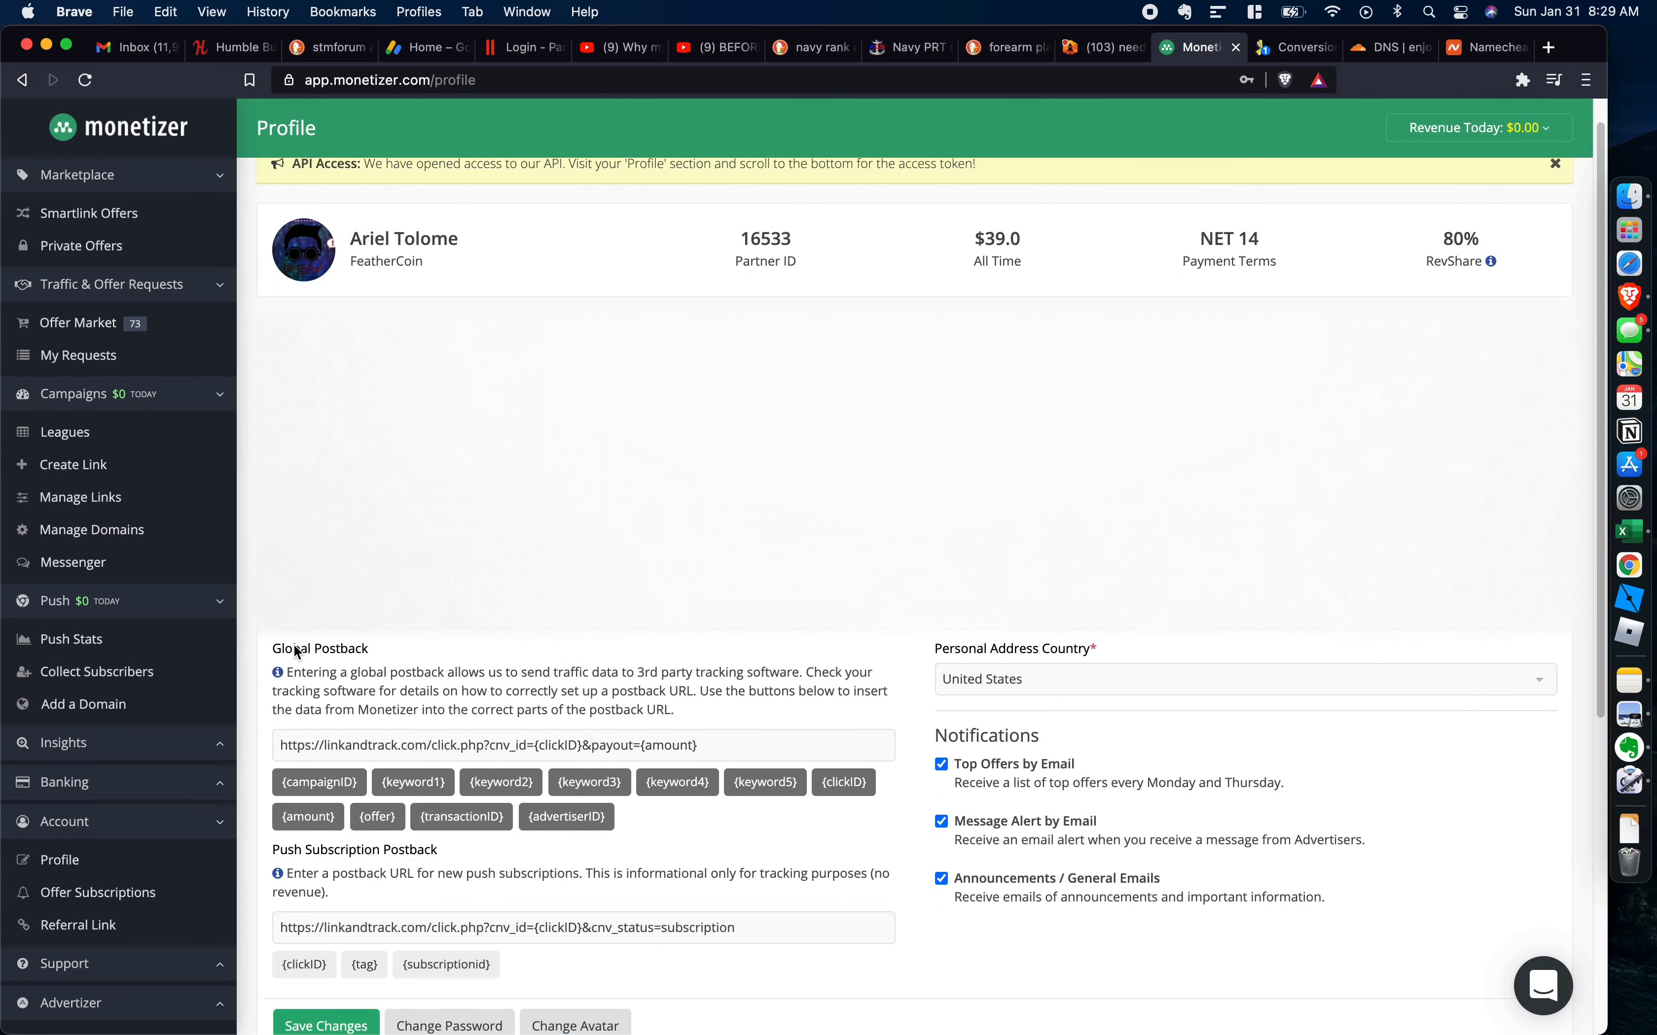
drag(276, 645, 379, 647)
click(521, 647)
Replace the Global Postback URL in the profile with the copied PropellerAds conversion tracking URL.
scroll(599, 642, down, 3)
drag(735, 629, 254, 636)
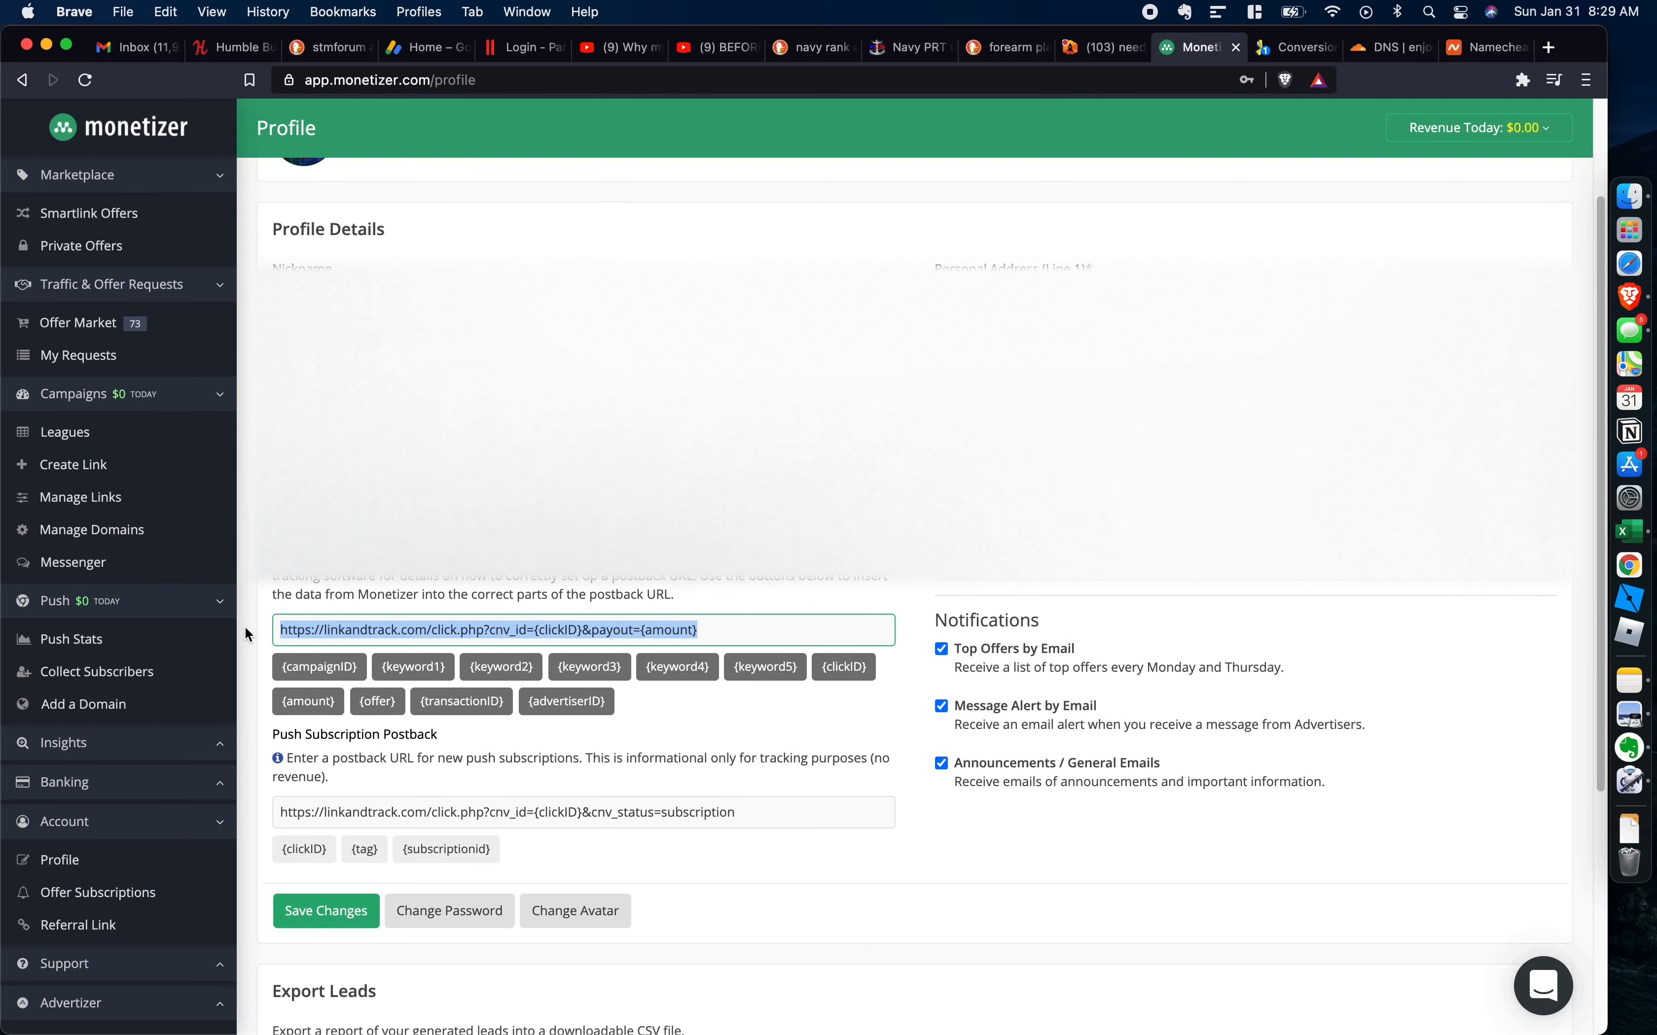
click(425, 628)
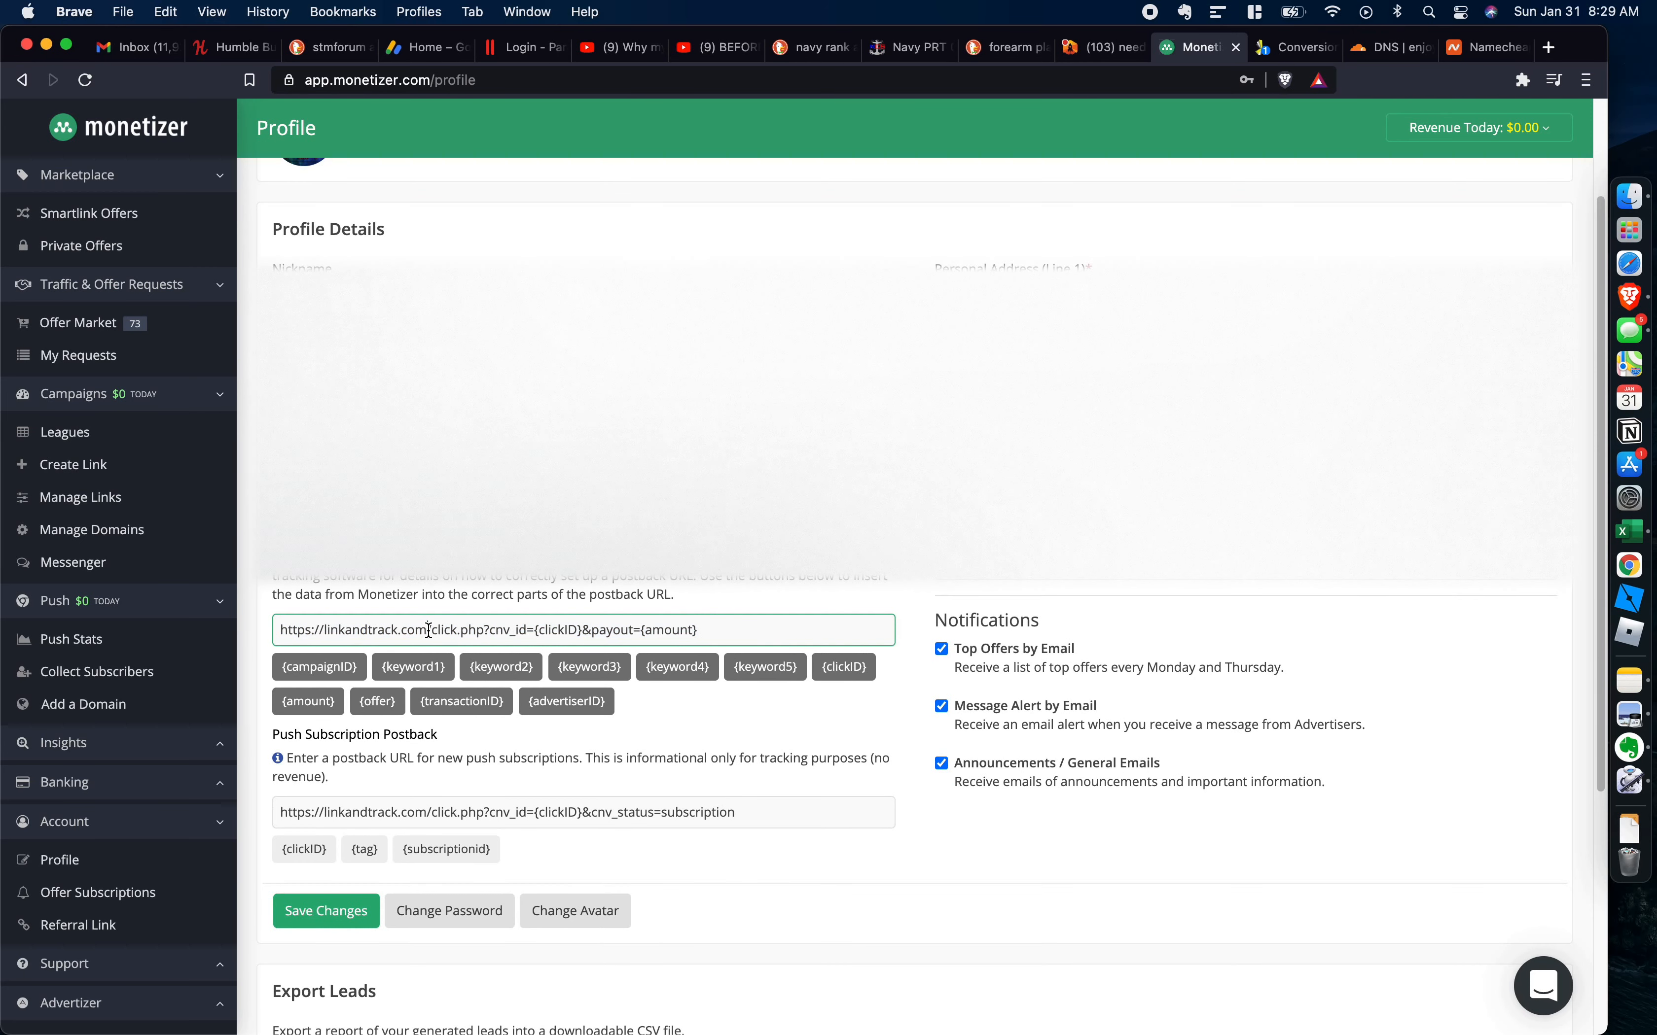
drag(665, 640, 278, 620)
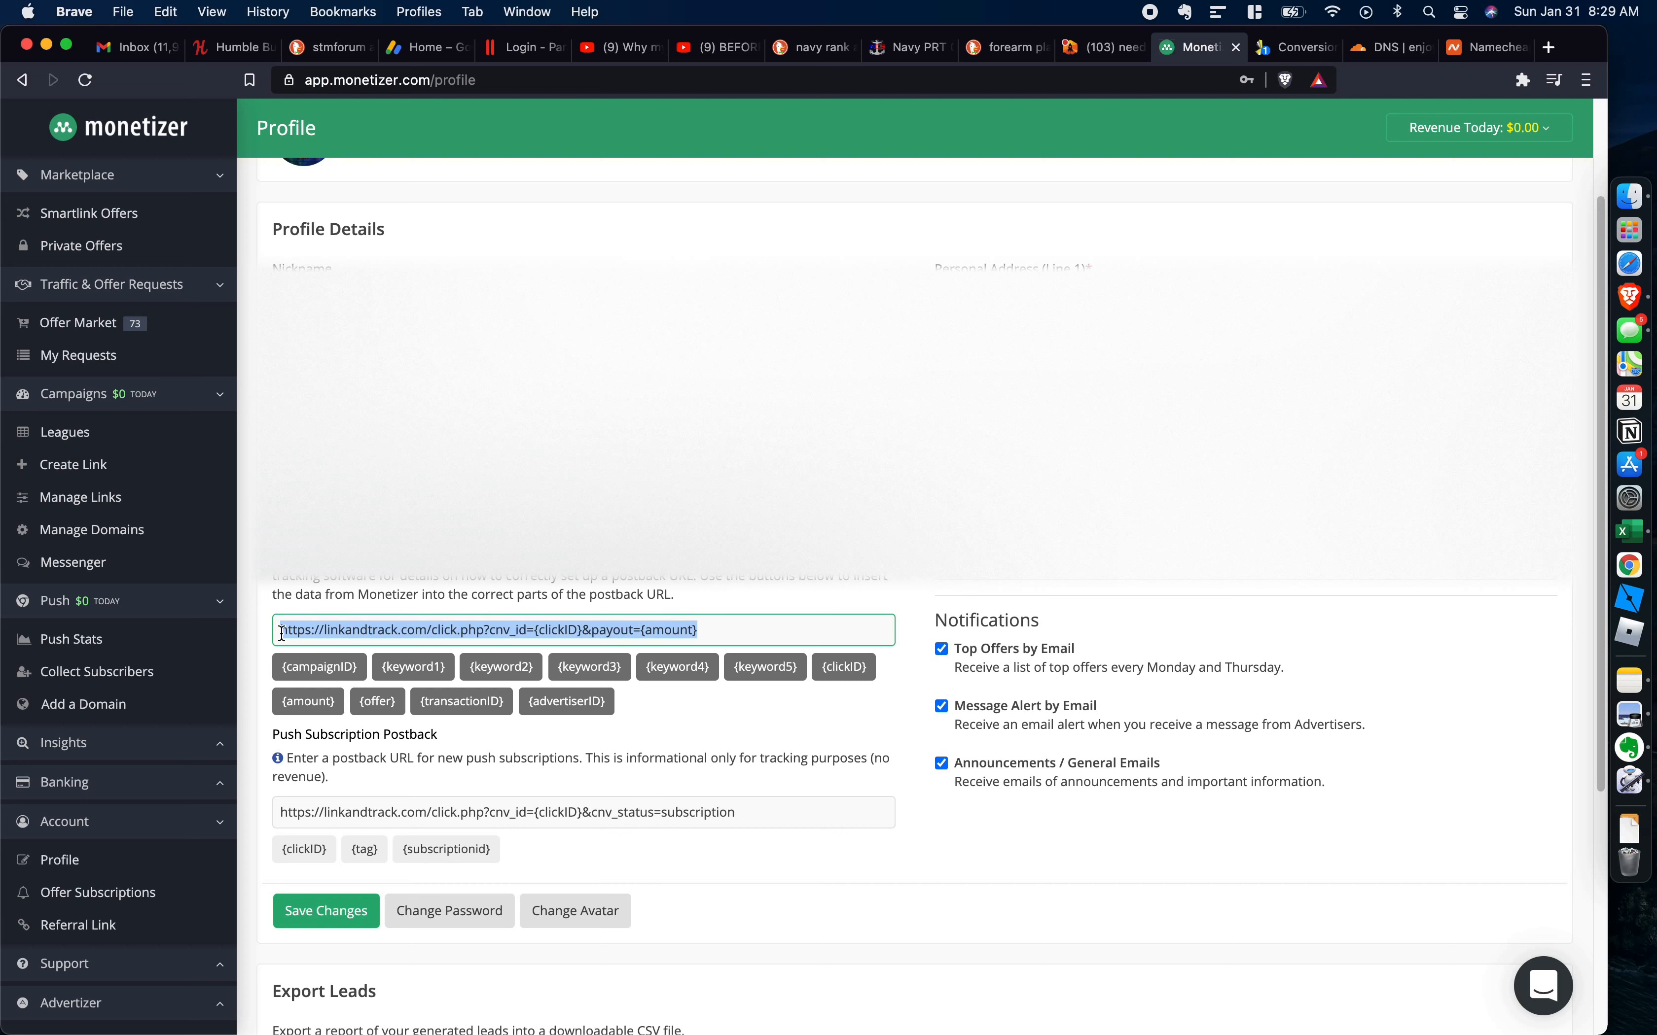
key(BackSpace)
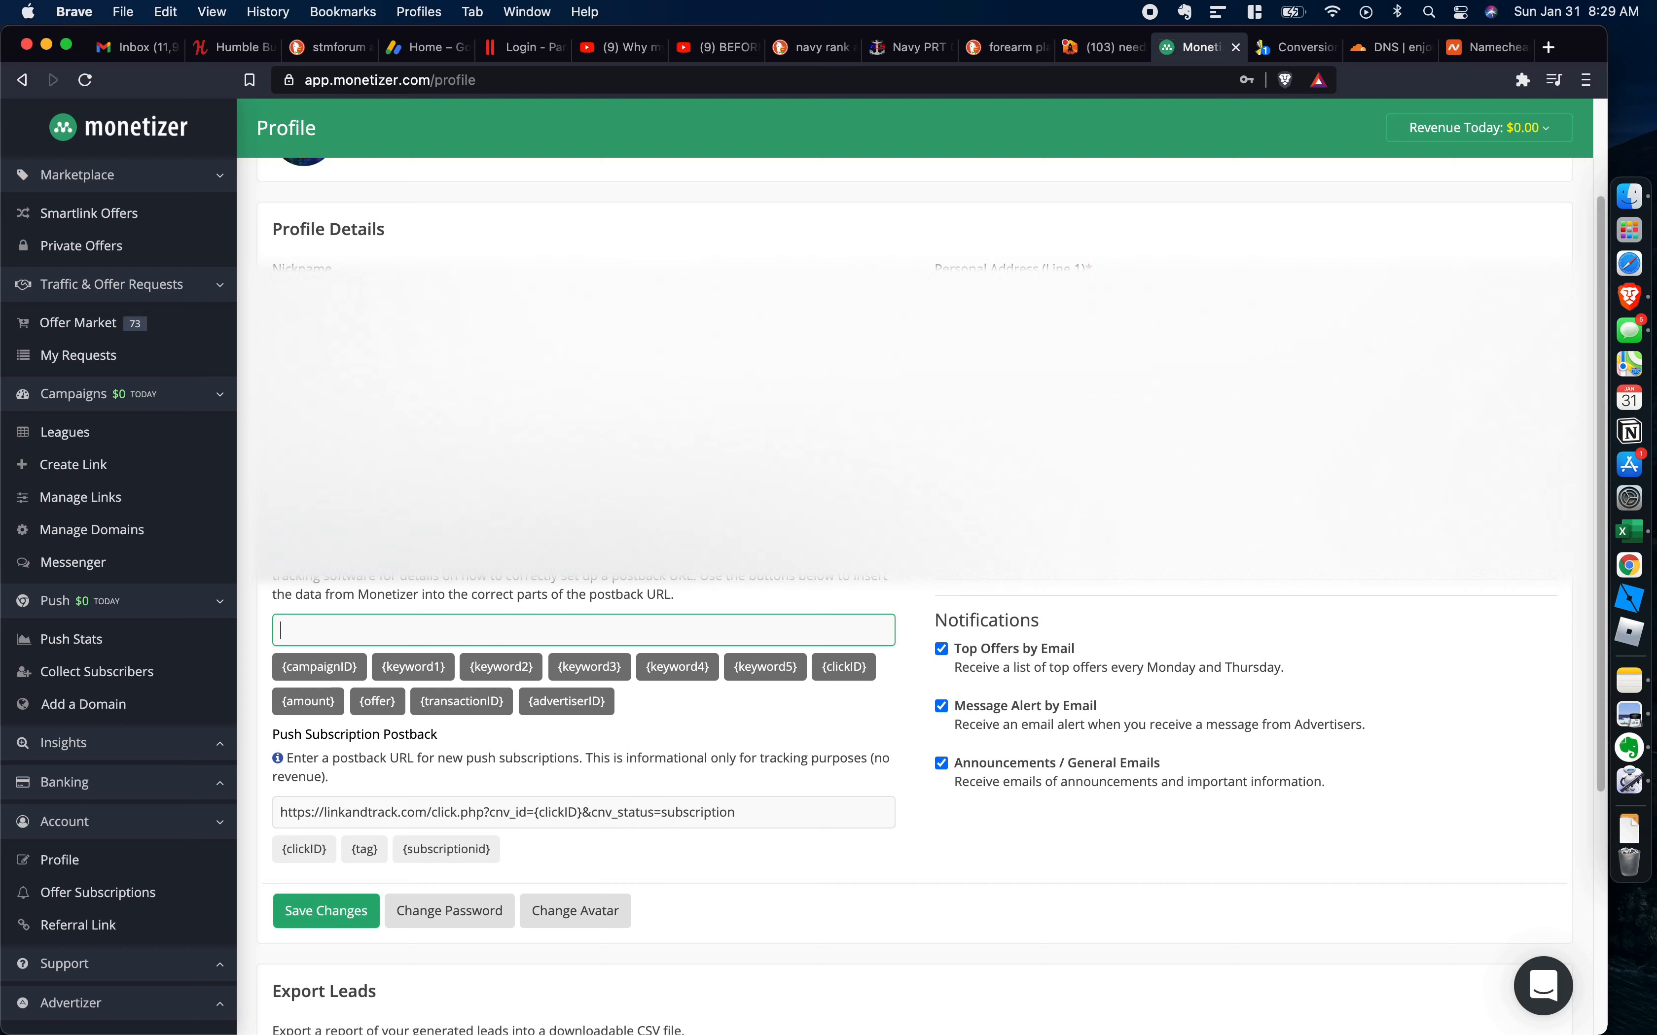
key(super+v)
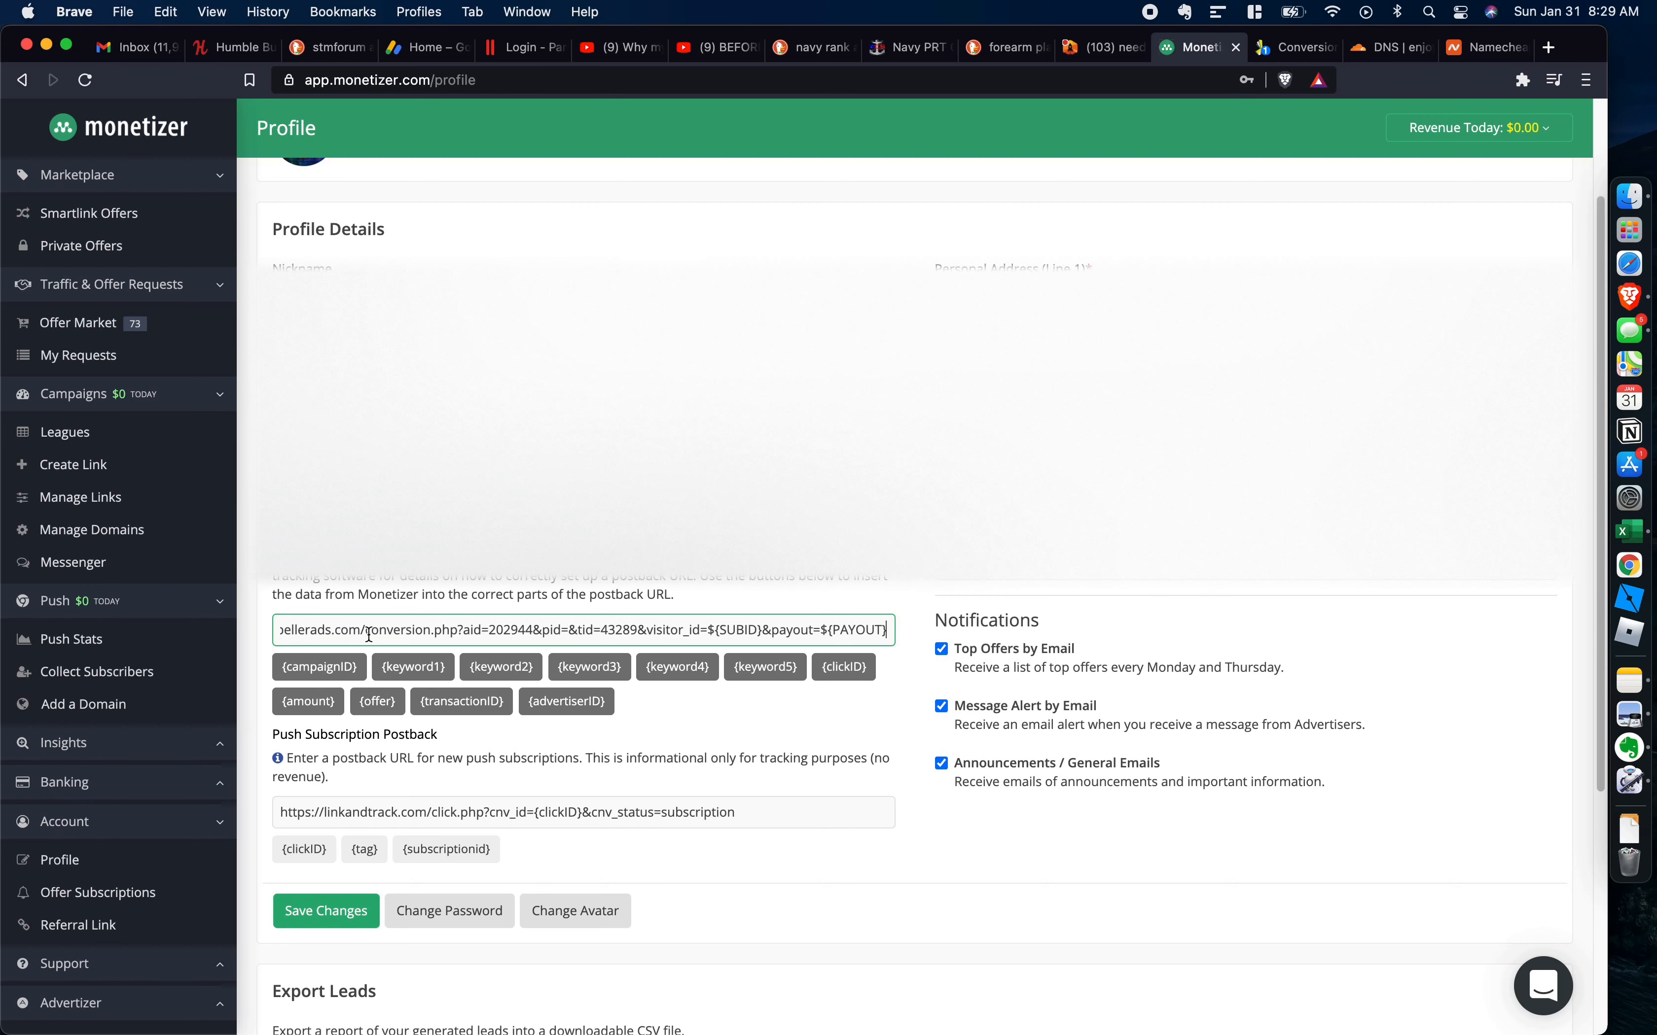
Try the copied PropellerAds URL as the Push Subscription Postback, and clear that field completely.
triple_click(420, 803)
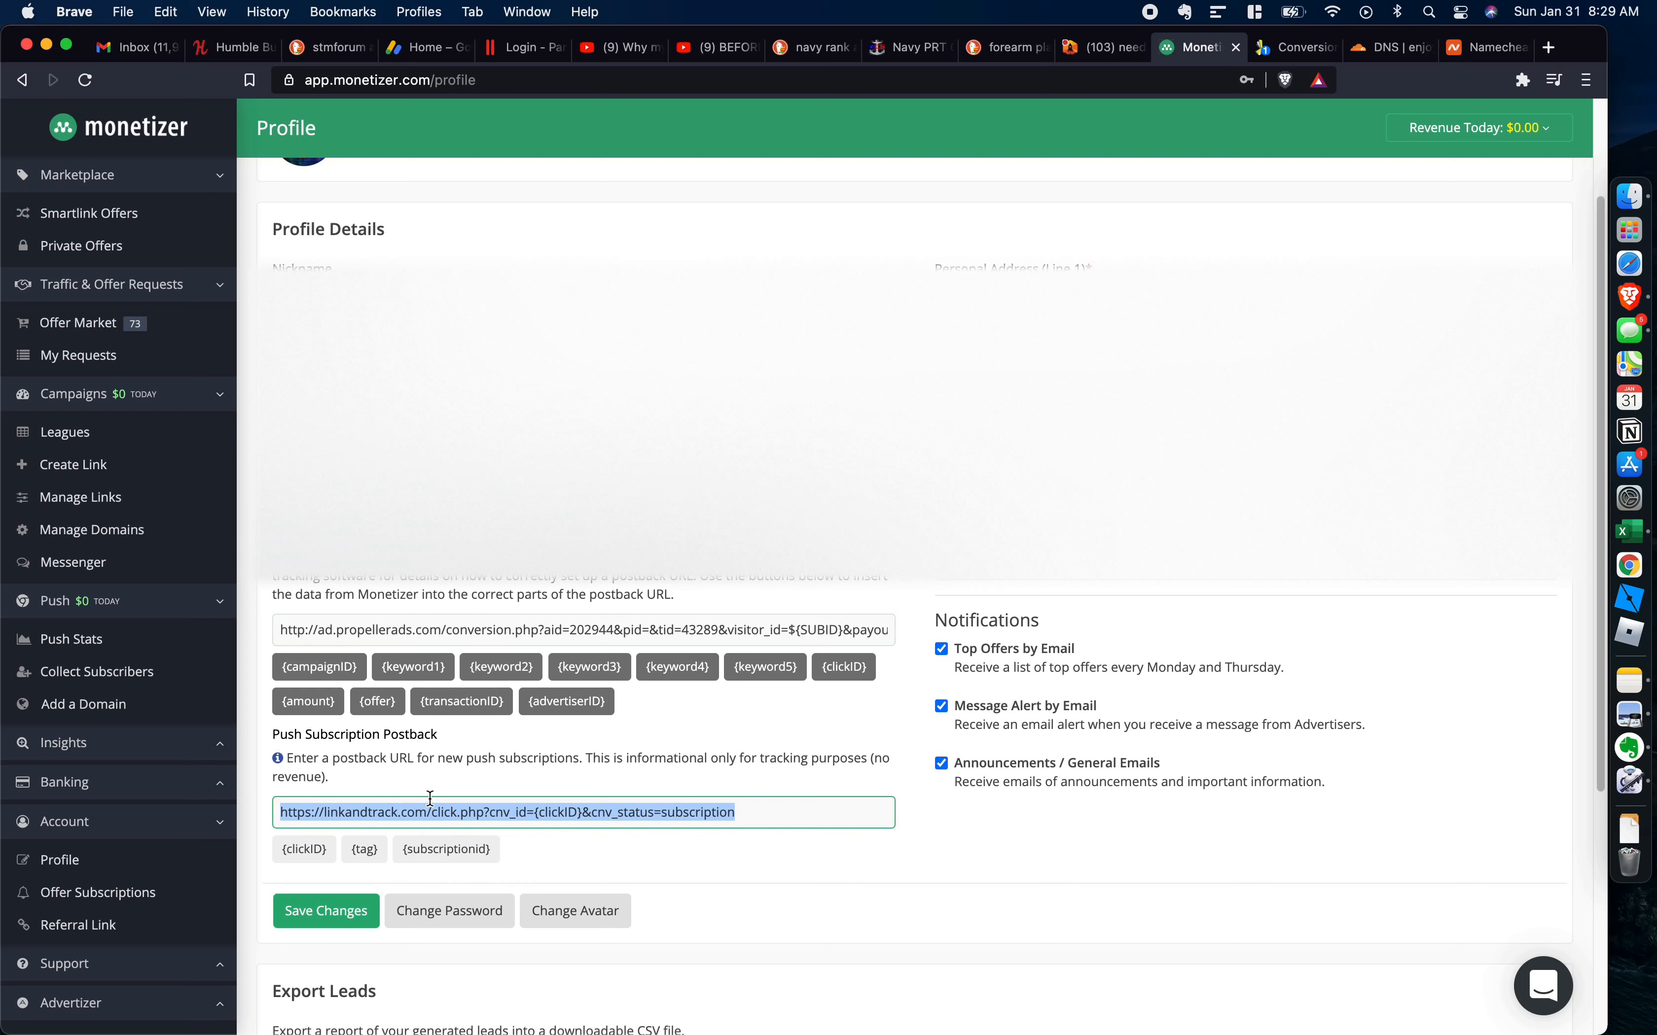
key(super+v)
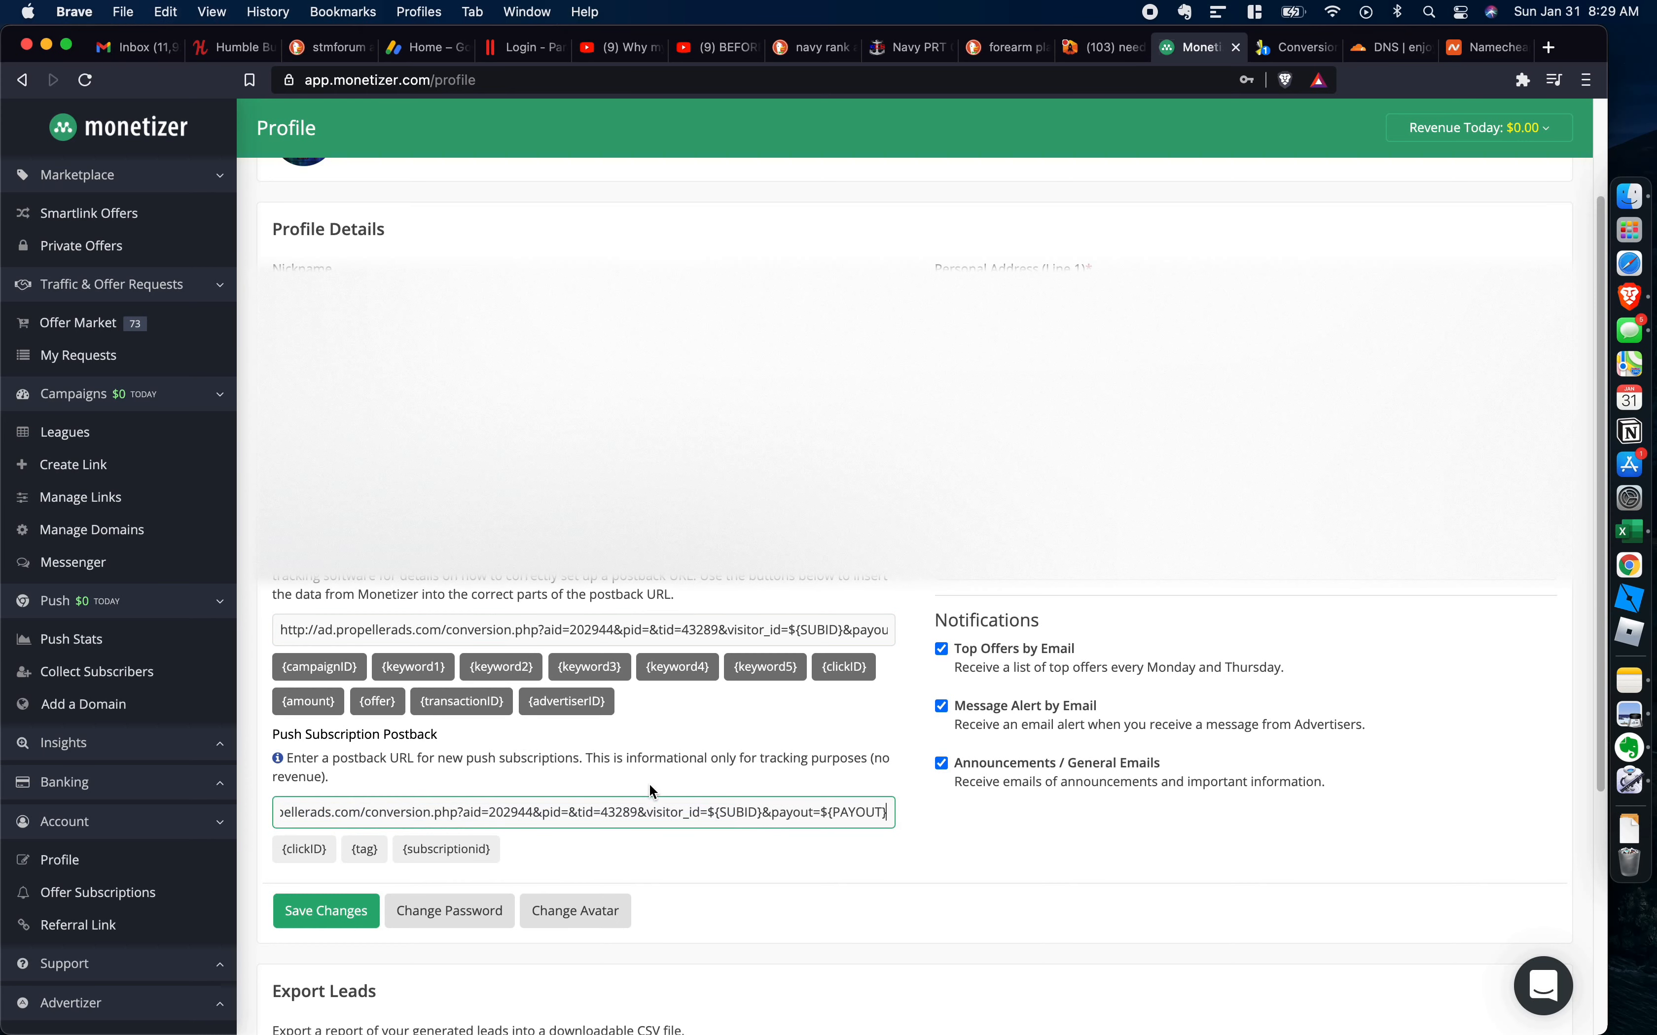
drag(322, 734, 453, 743)
click(464, 768)
click(451, 808)
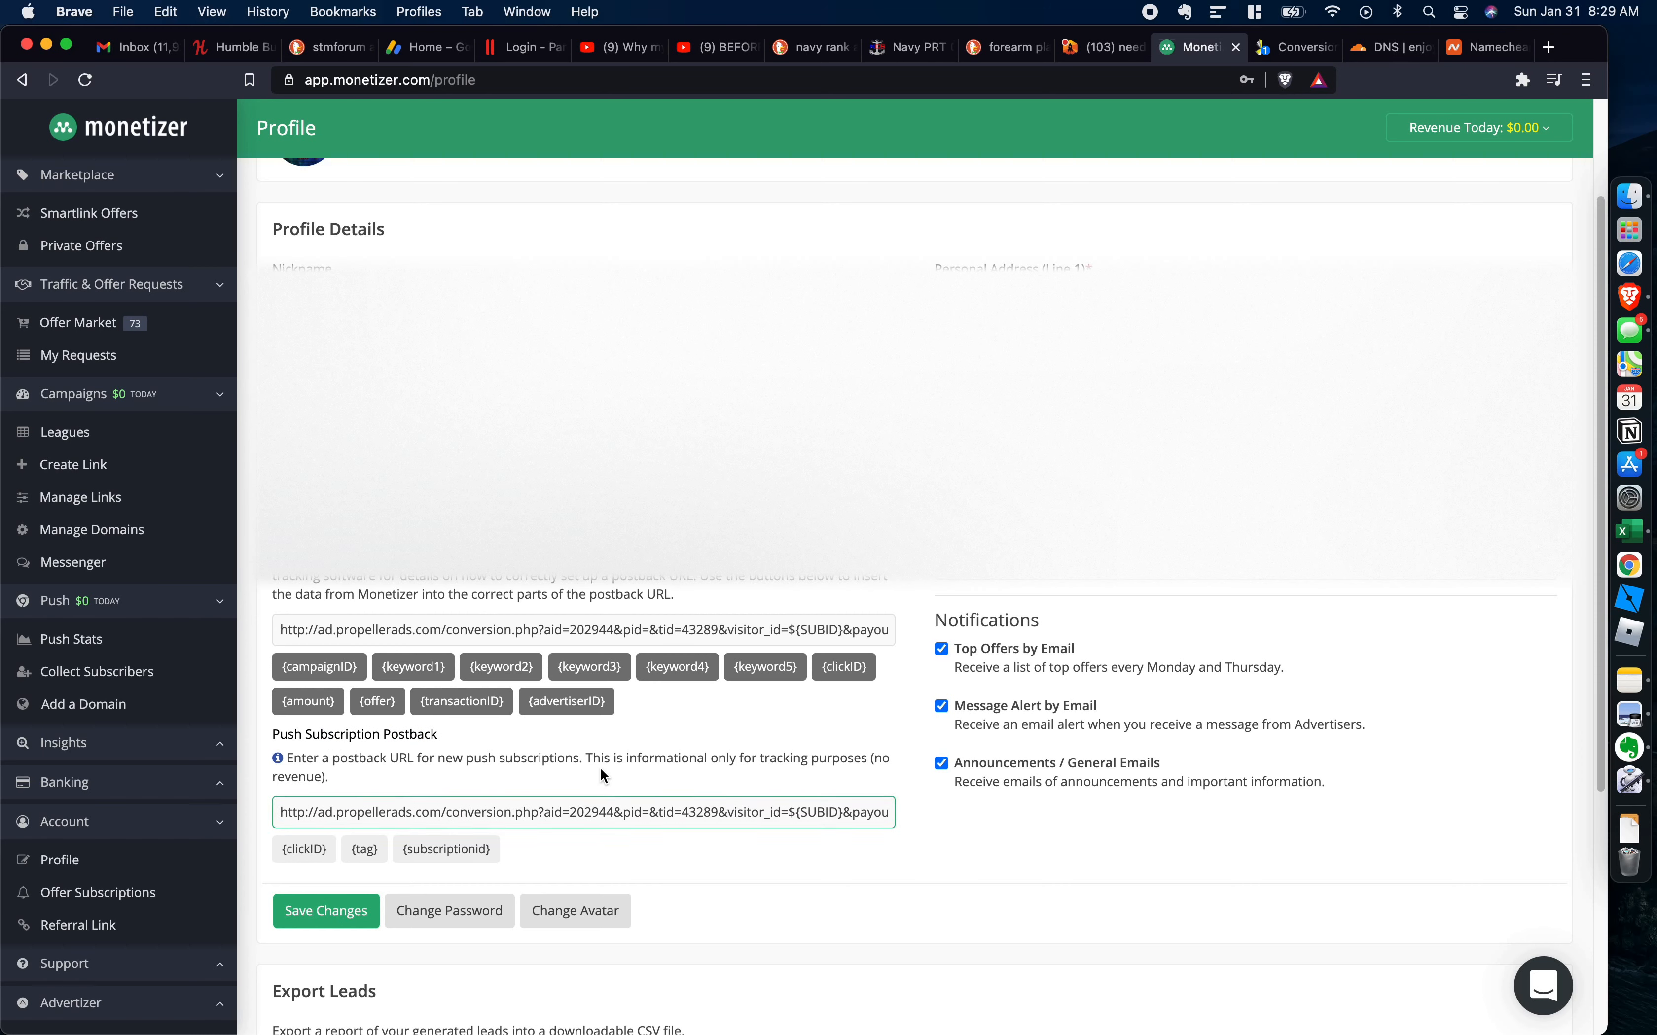
key(super+a)
key(BackSpace)
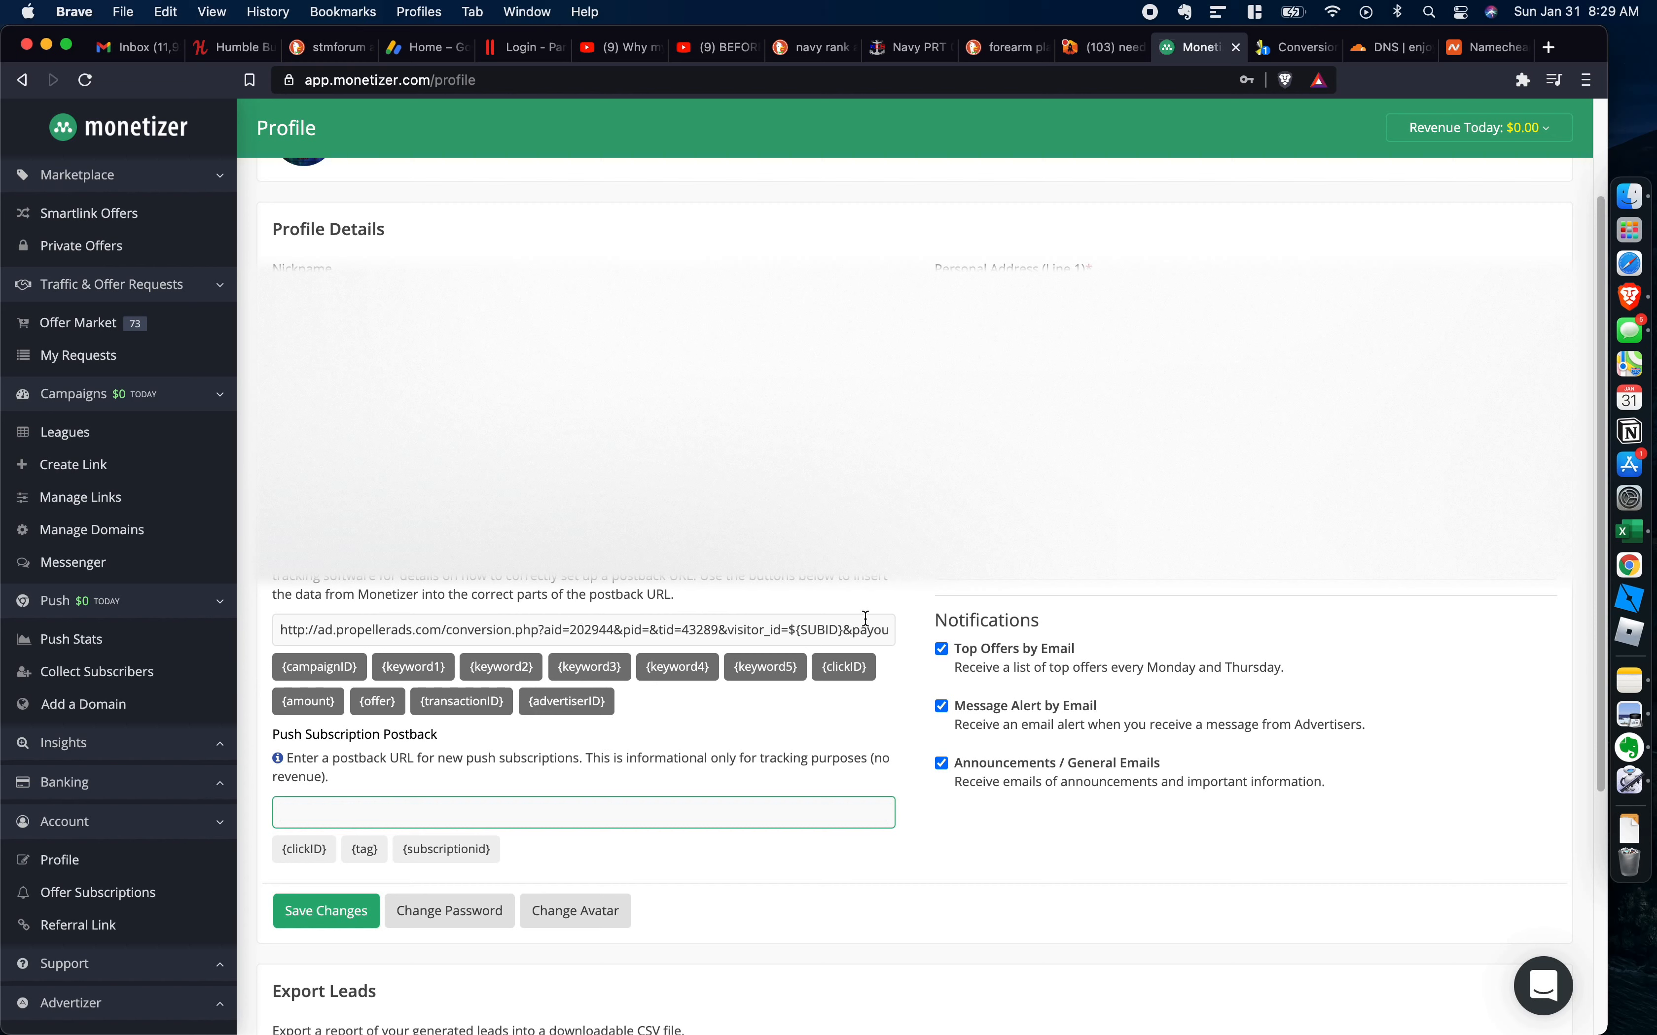
Replace ${SUBID} after visitor_id= in the Global Postback URL with the {clickID} token.
click(818, 630)
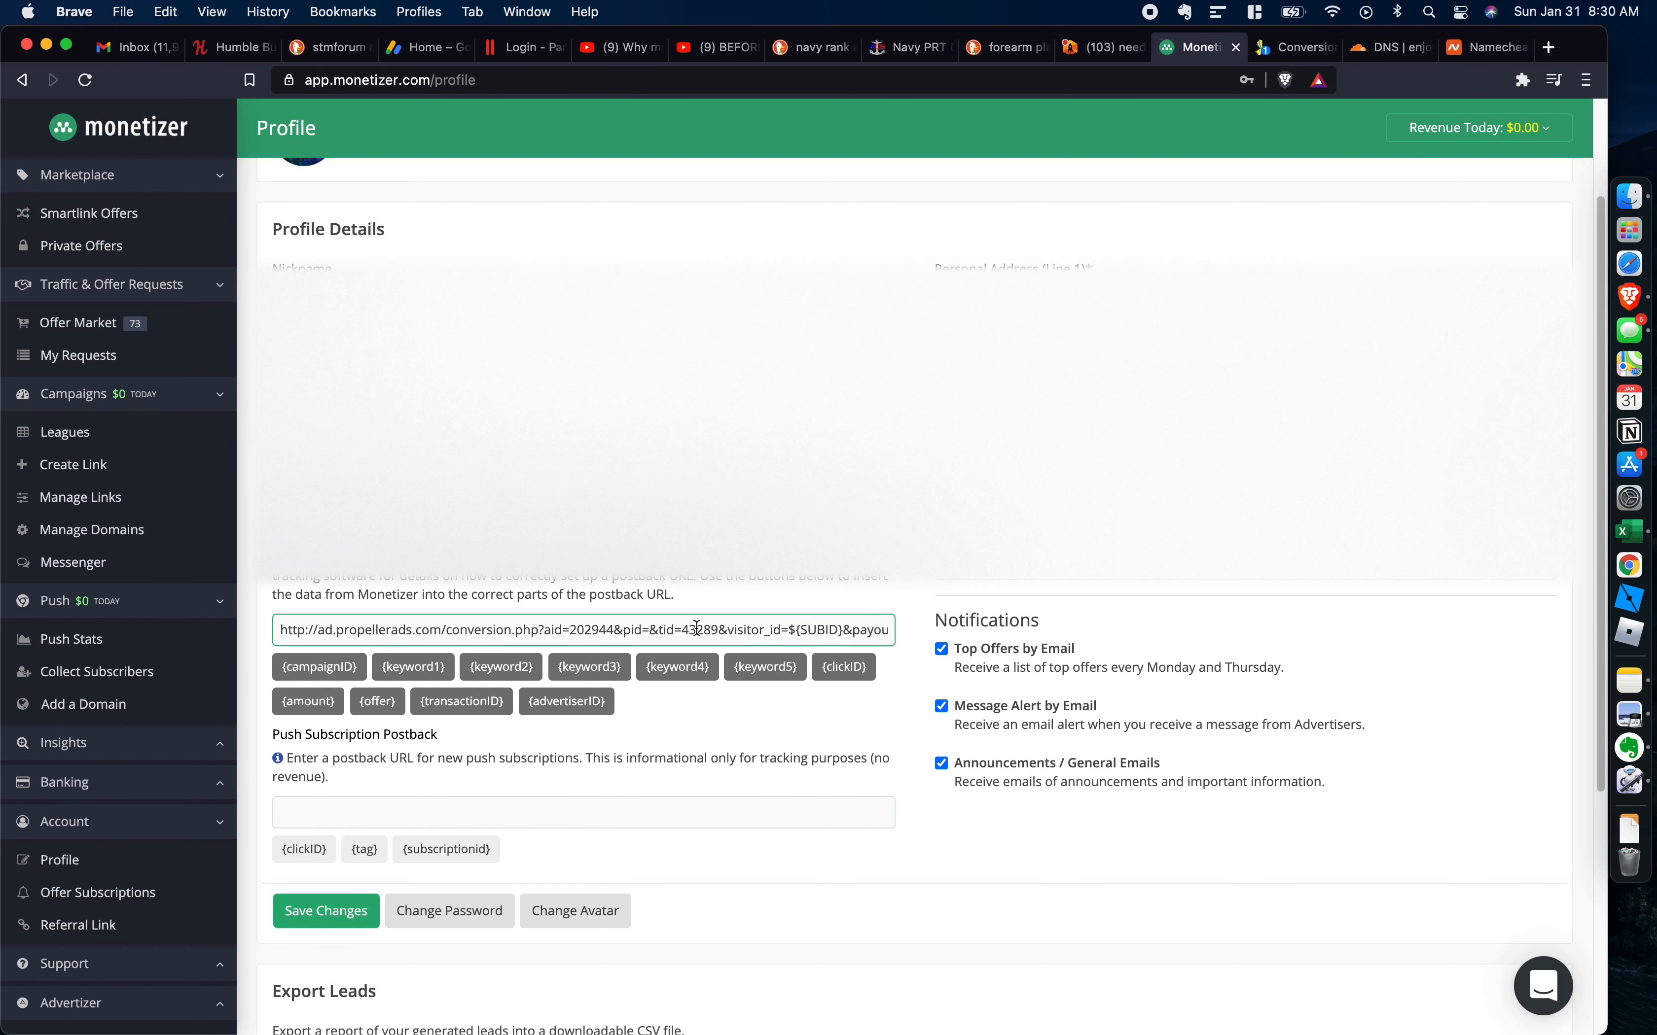
drag(719, 630, 827, 630)
key(super+equal)
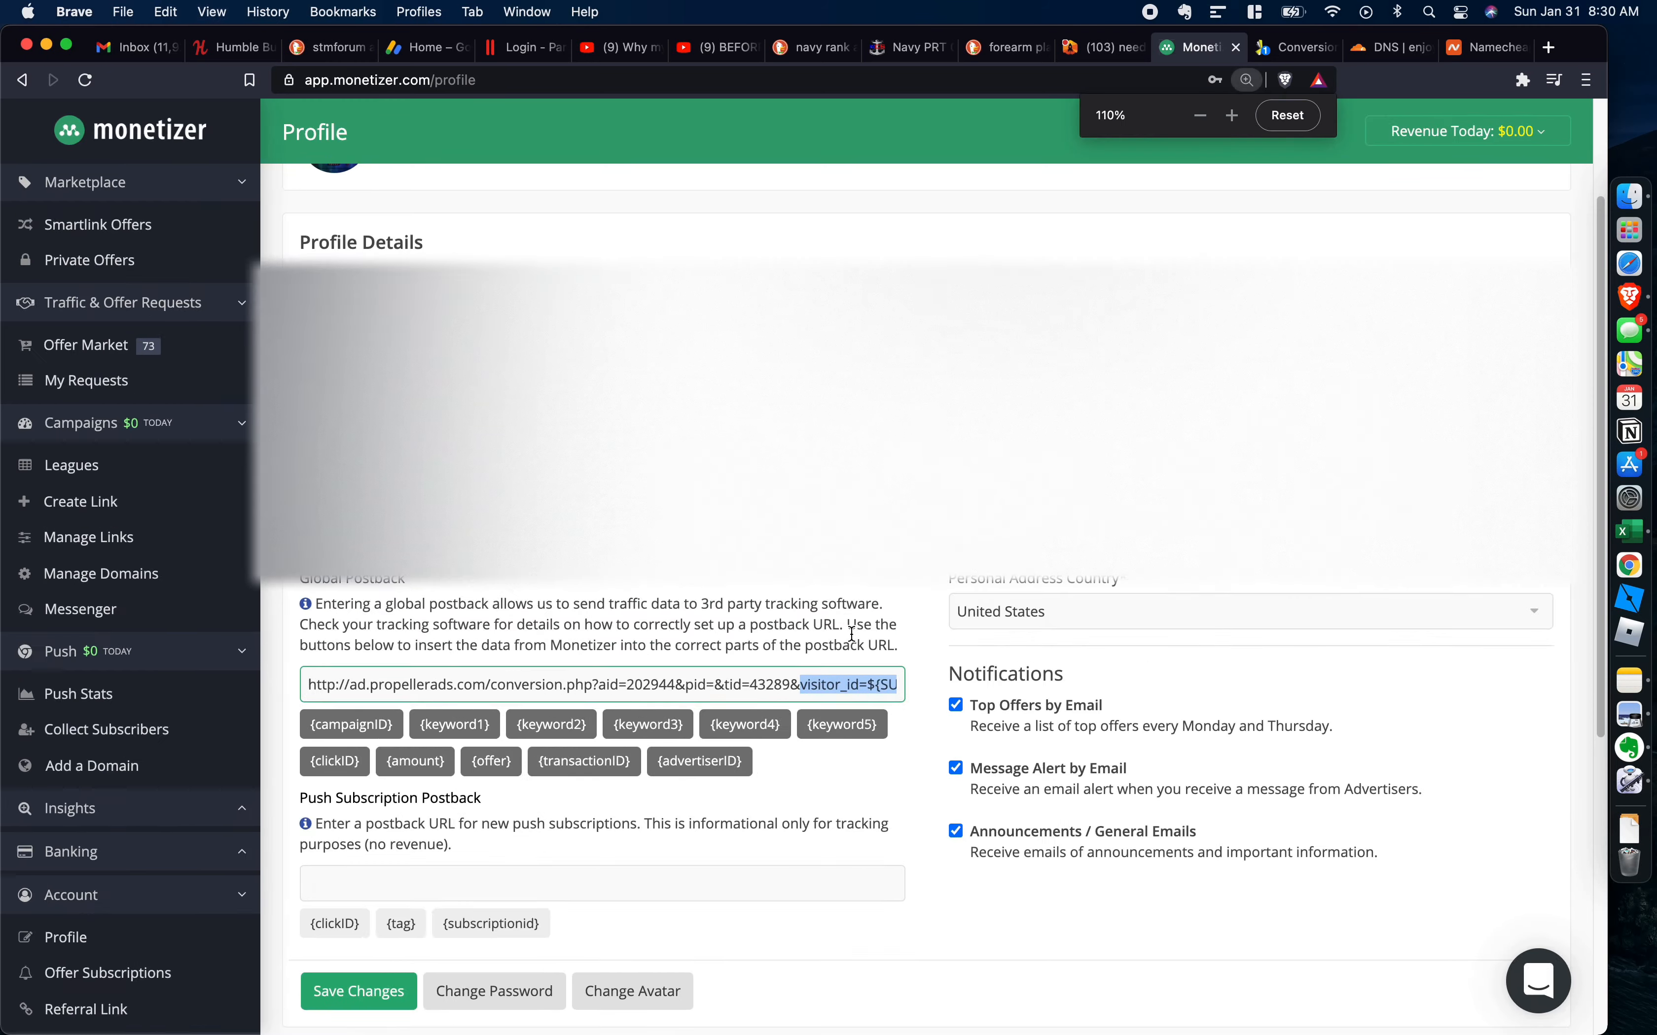
key(super+equal)
key(super+equal)
scroll(850, 653, down, 1)
key(super+minus)
key(super+minus)
key(super+minus)
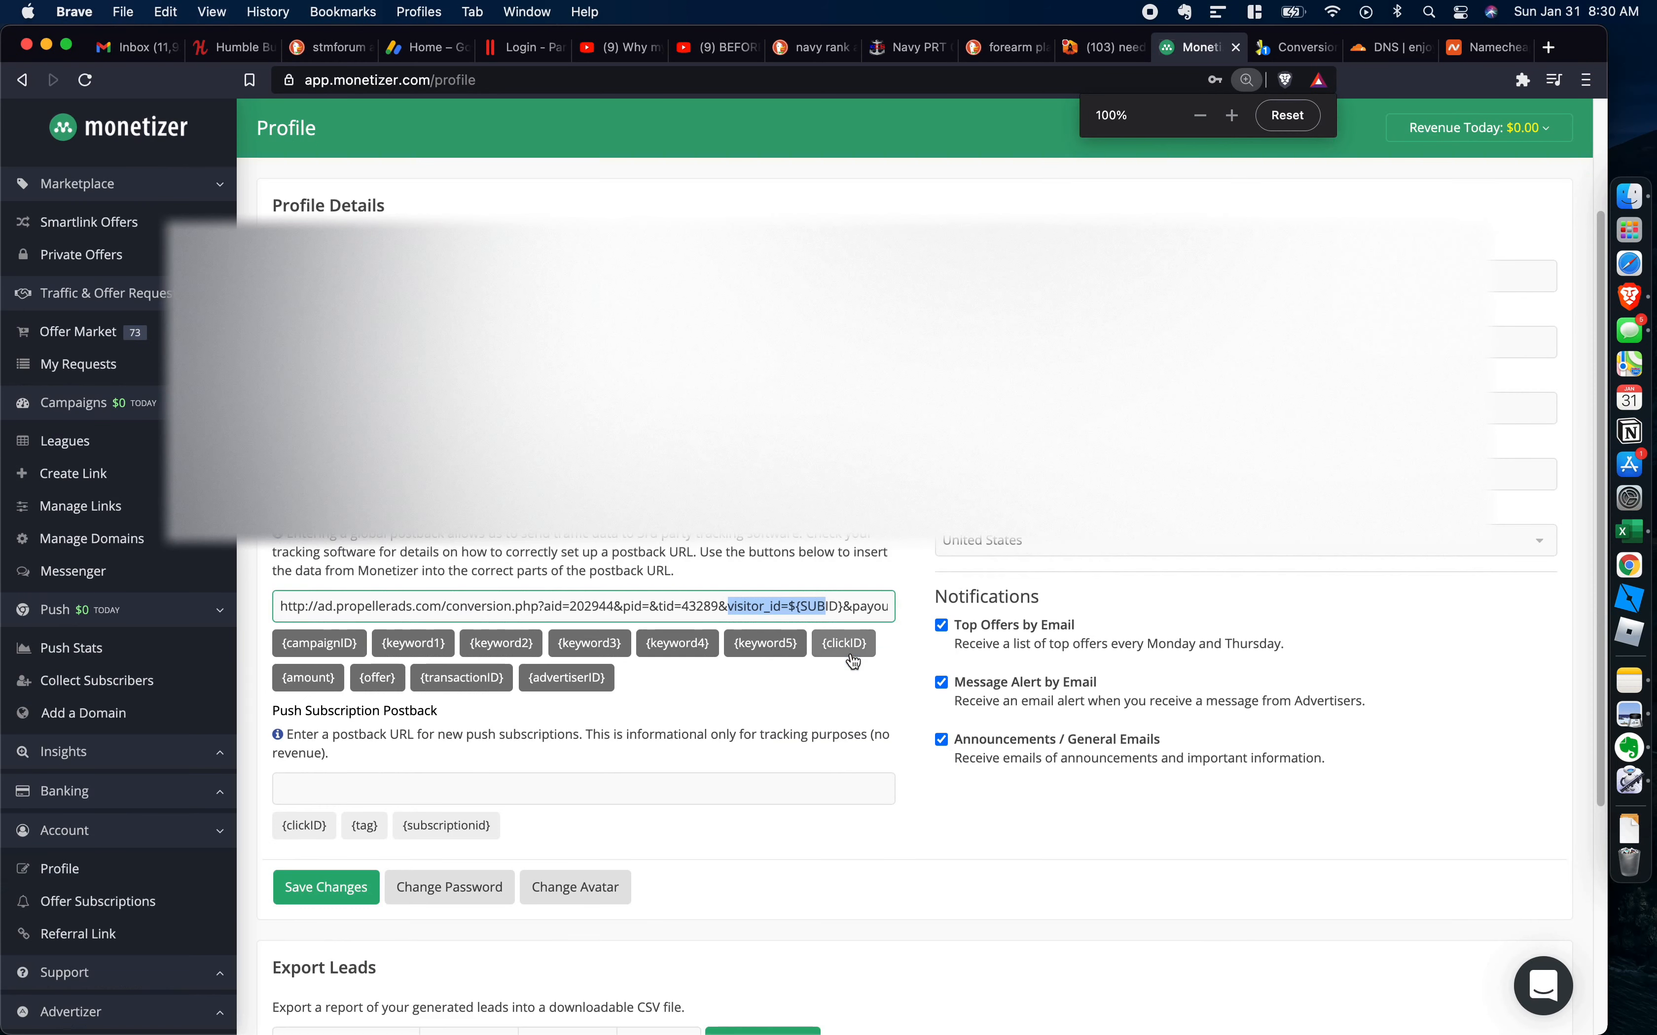
click(796, 607)
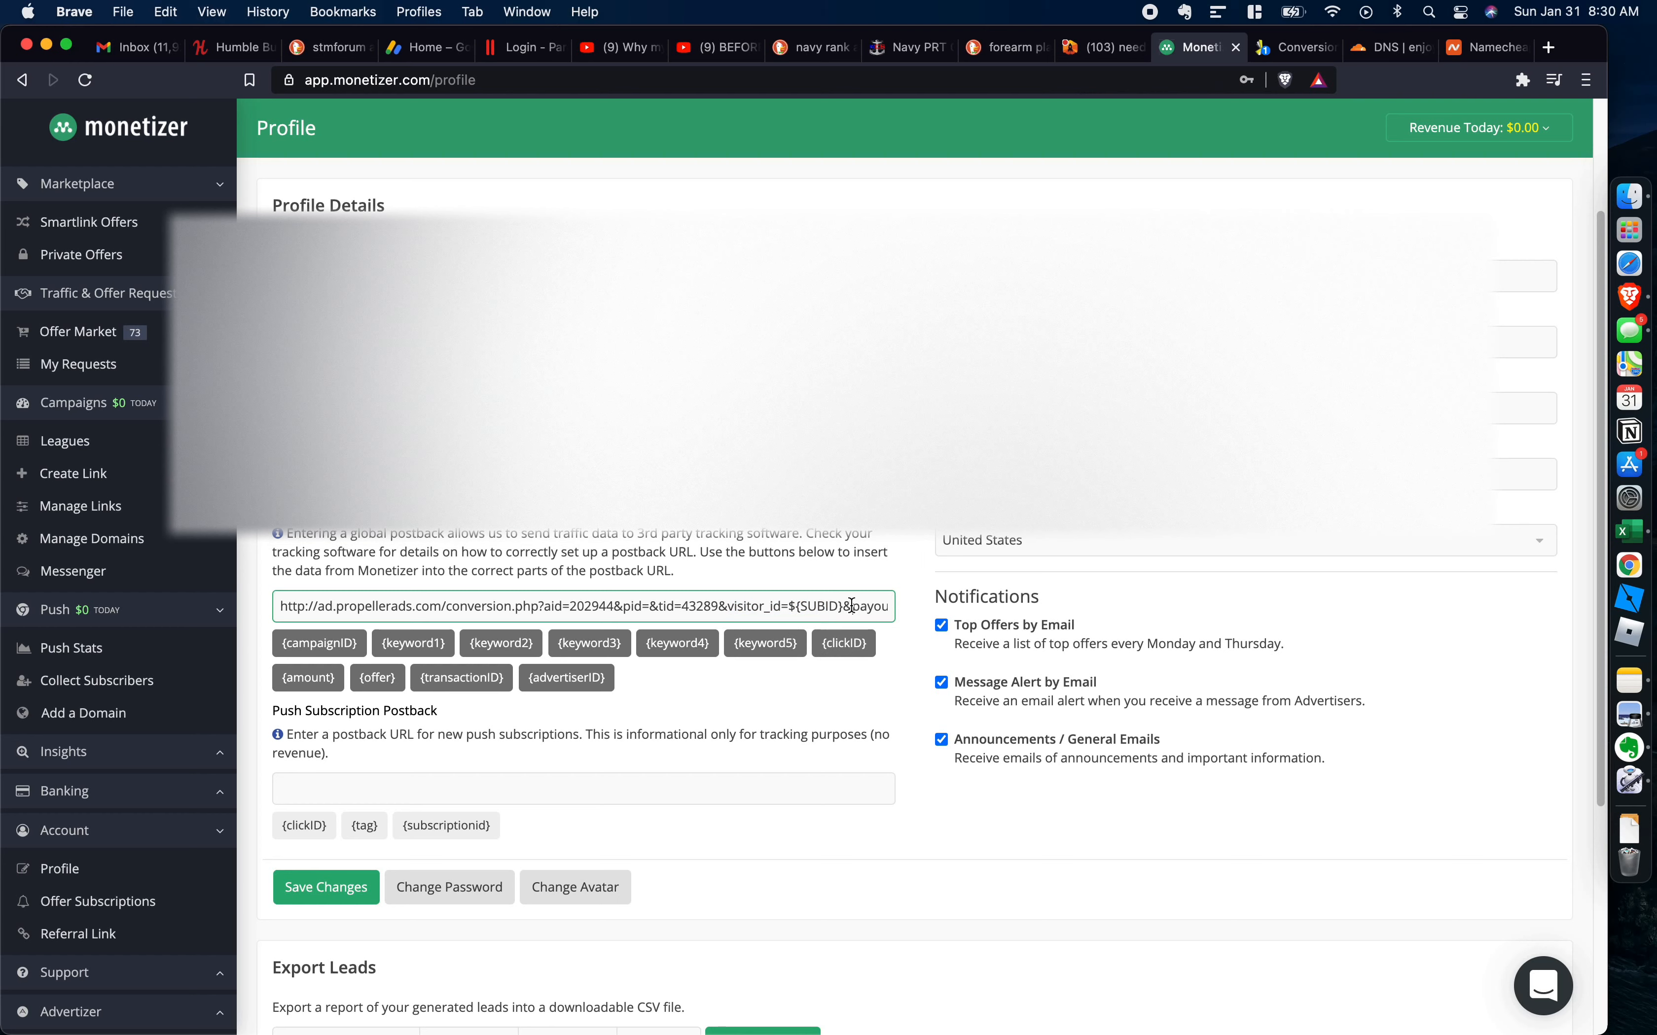
click(849, 606)
key(BackSpace)
key(BackSpace)
key(BackSpace)
key(BackSpace)
key(BackSpace)
key(BackSpace)
key(BackSpace)
key(BackSpace)
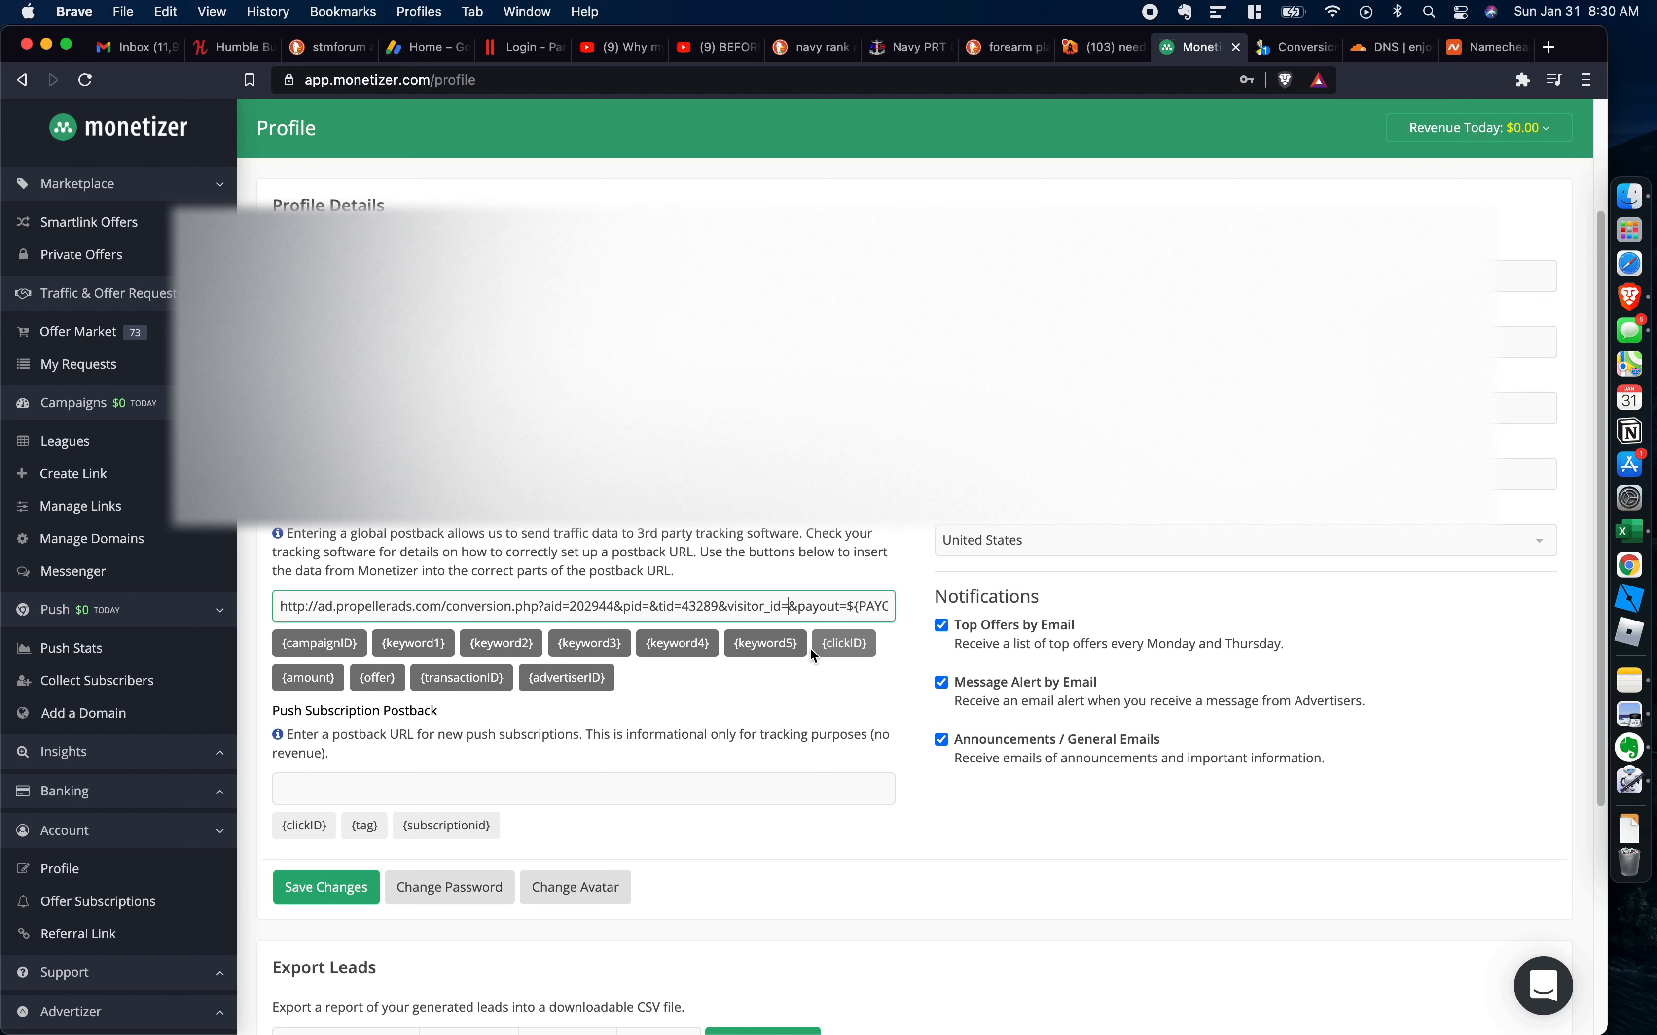
click(827, 656)
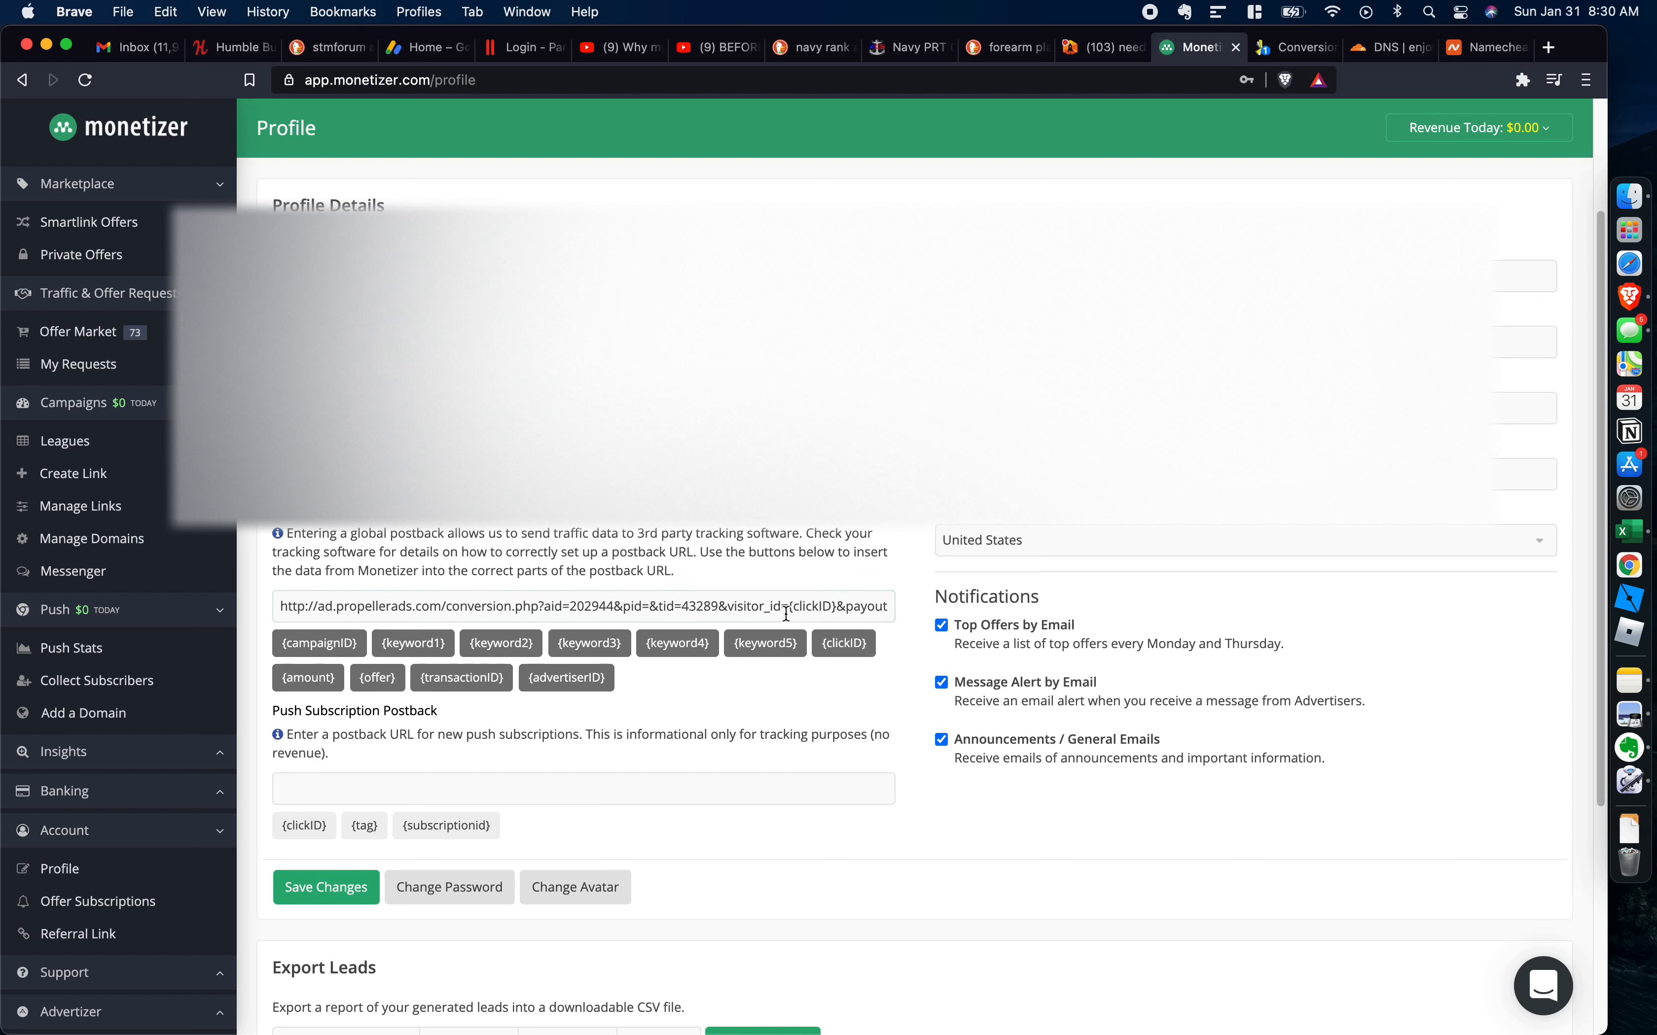
Replace ${PAYOUT} after payout= in the Global Postback URL with the {amount} token and check the finished URL.
drag(765, 609, 956, 618)
click(864, 607)
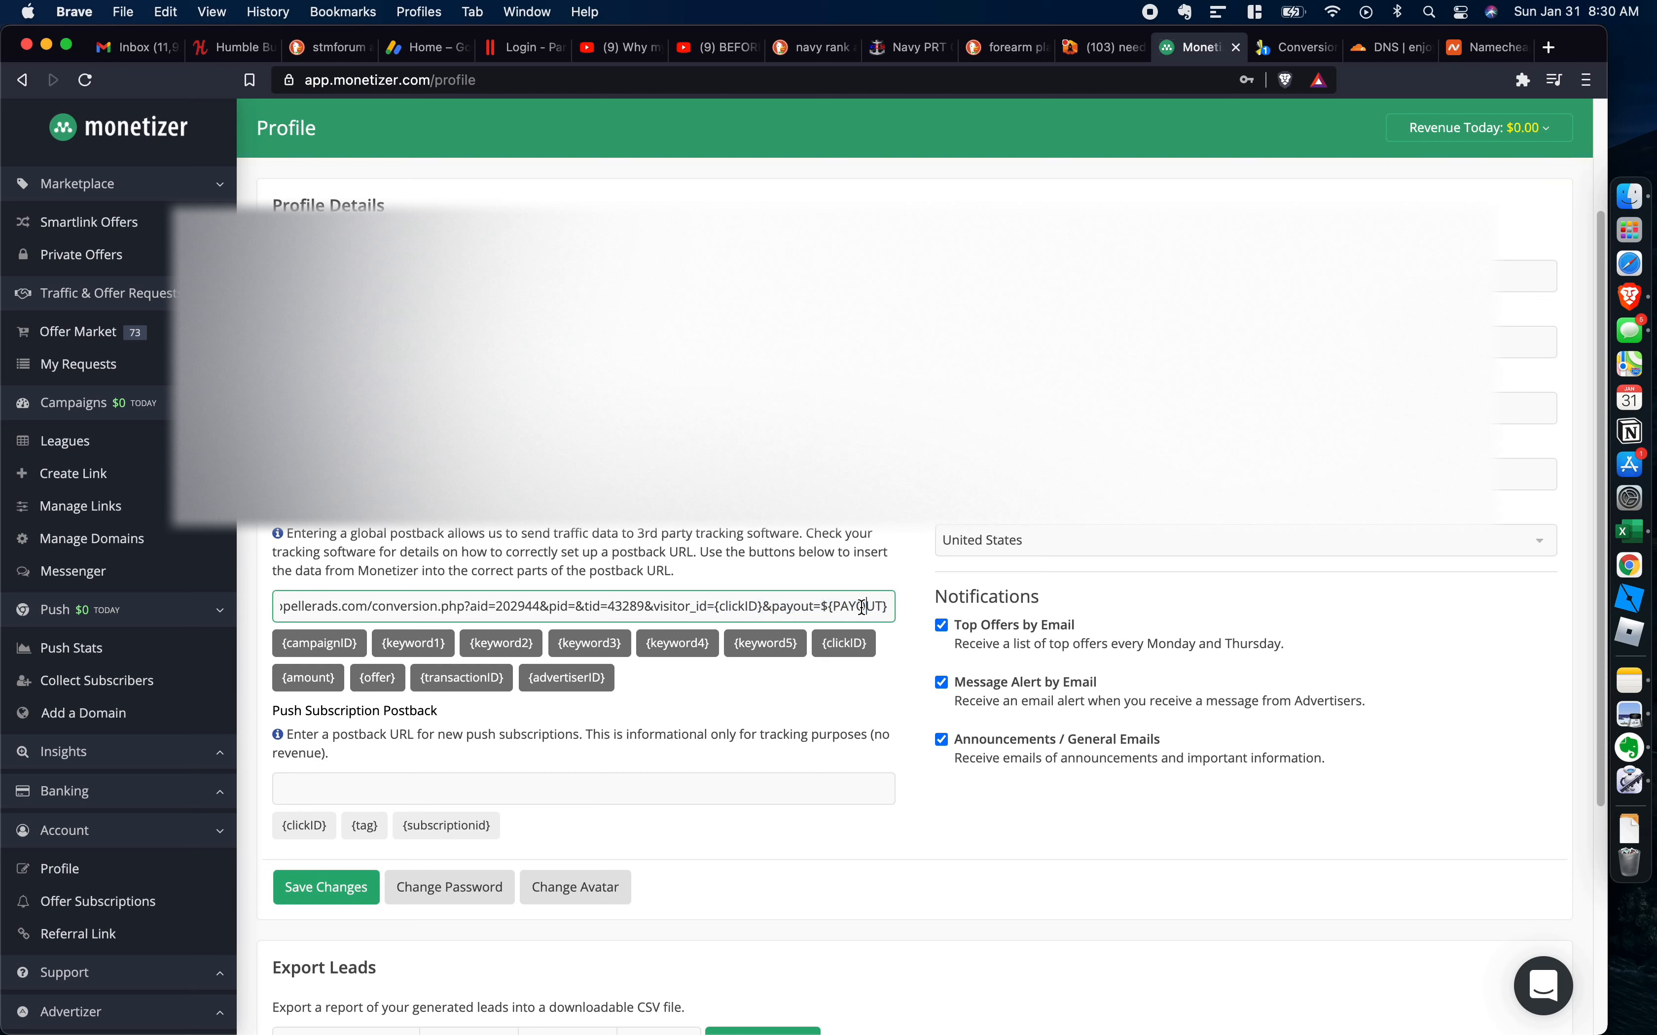
drag(821, 607, 938, 609)
key(BackSpace)
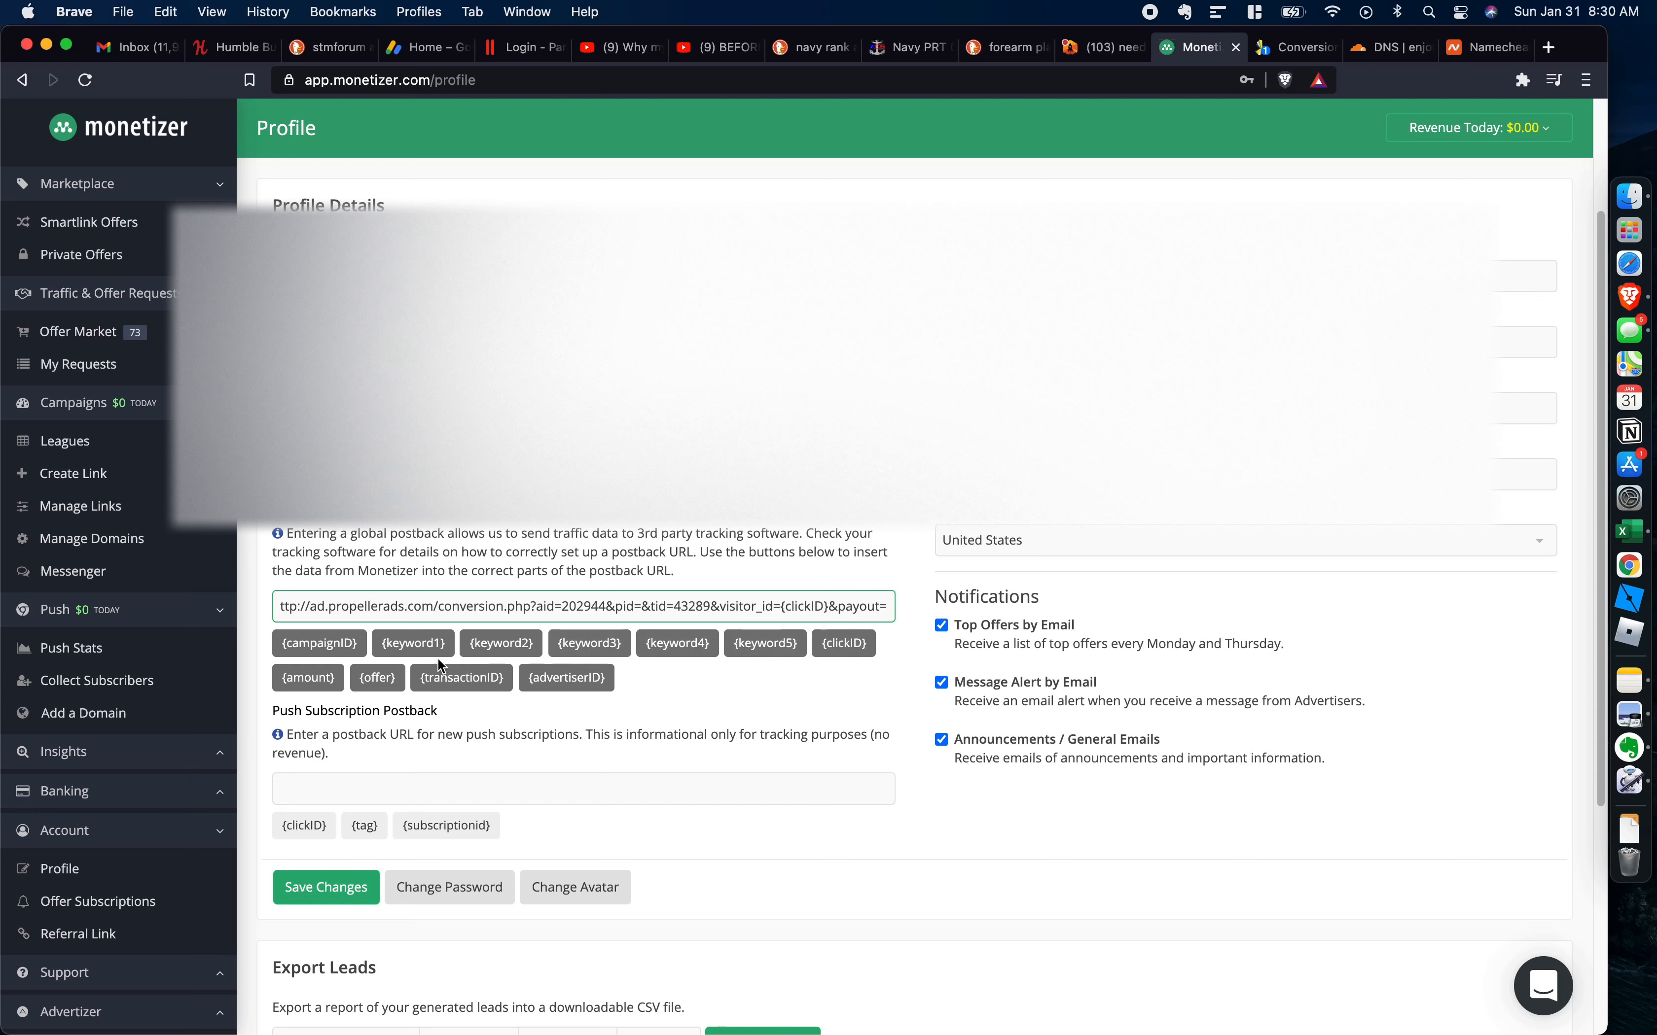
click(302, 678)
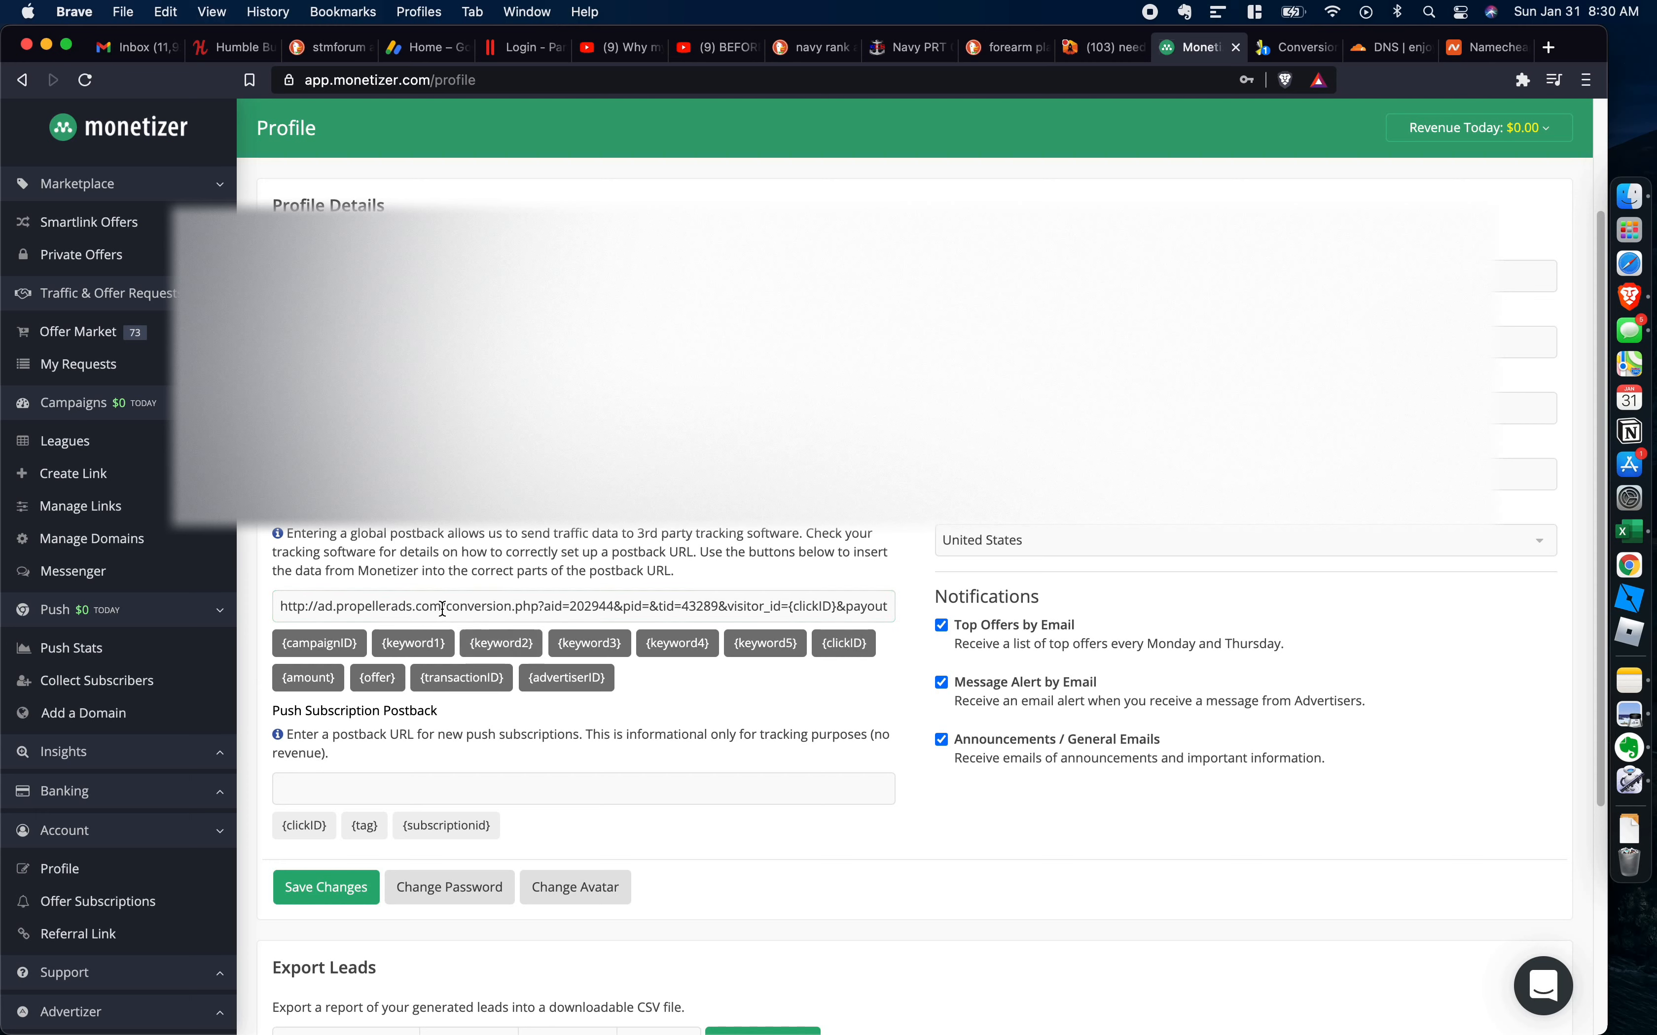
drag(445, 607, 907, 609)
click(906, 687)
Switch to PropellerAds and copy the Monetizer offer link ending in cid=${SUBID} from the Notifications Tutorial note.
click(1278, 49)
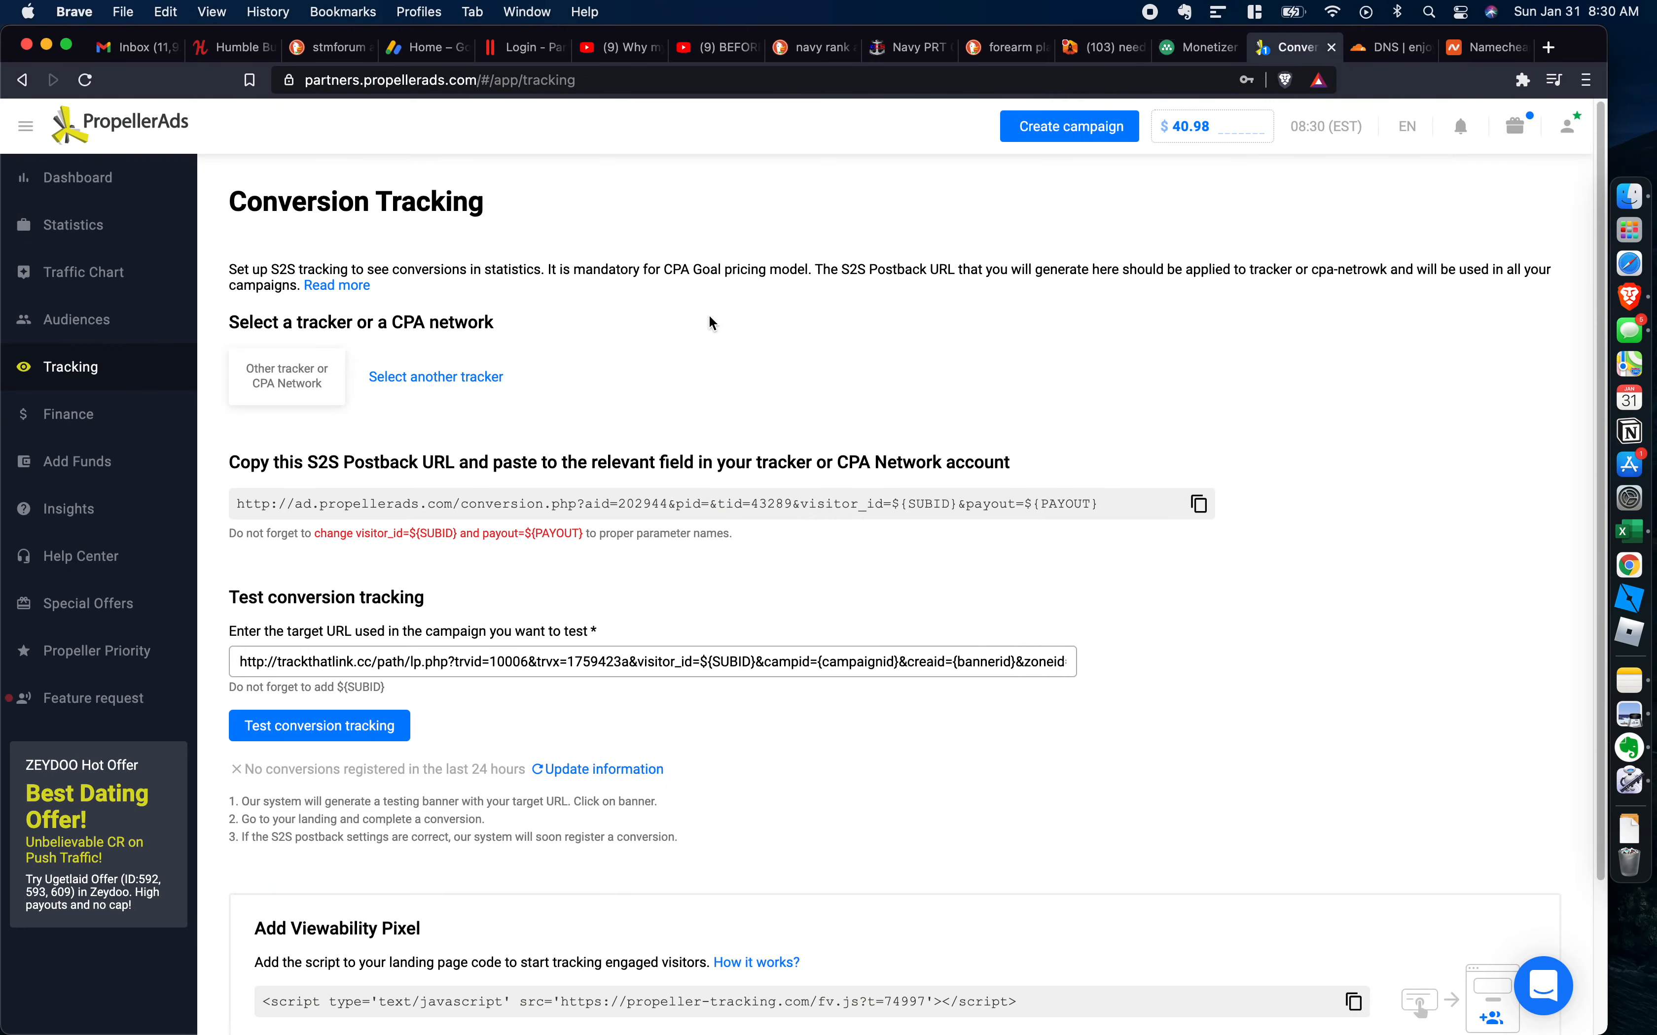
click(1213, 49)
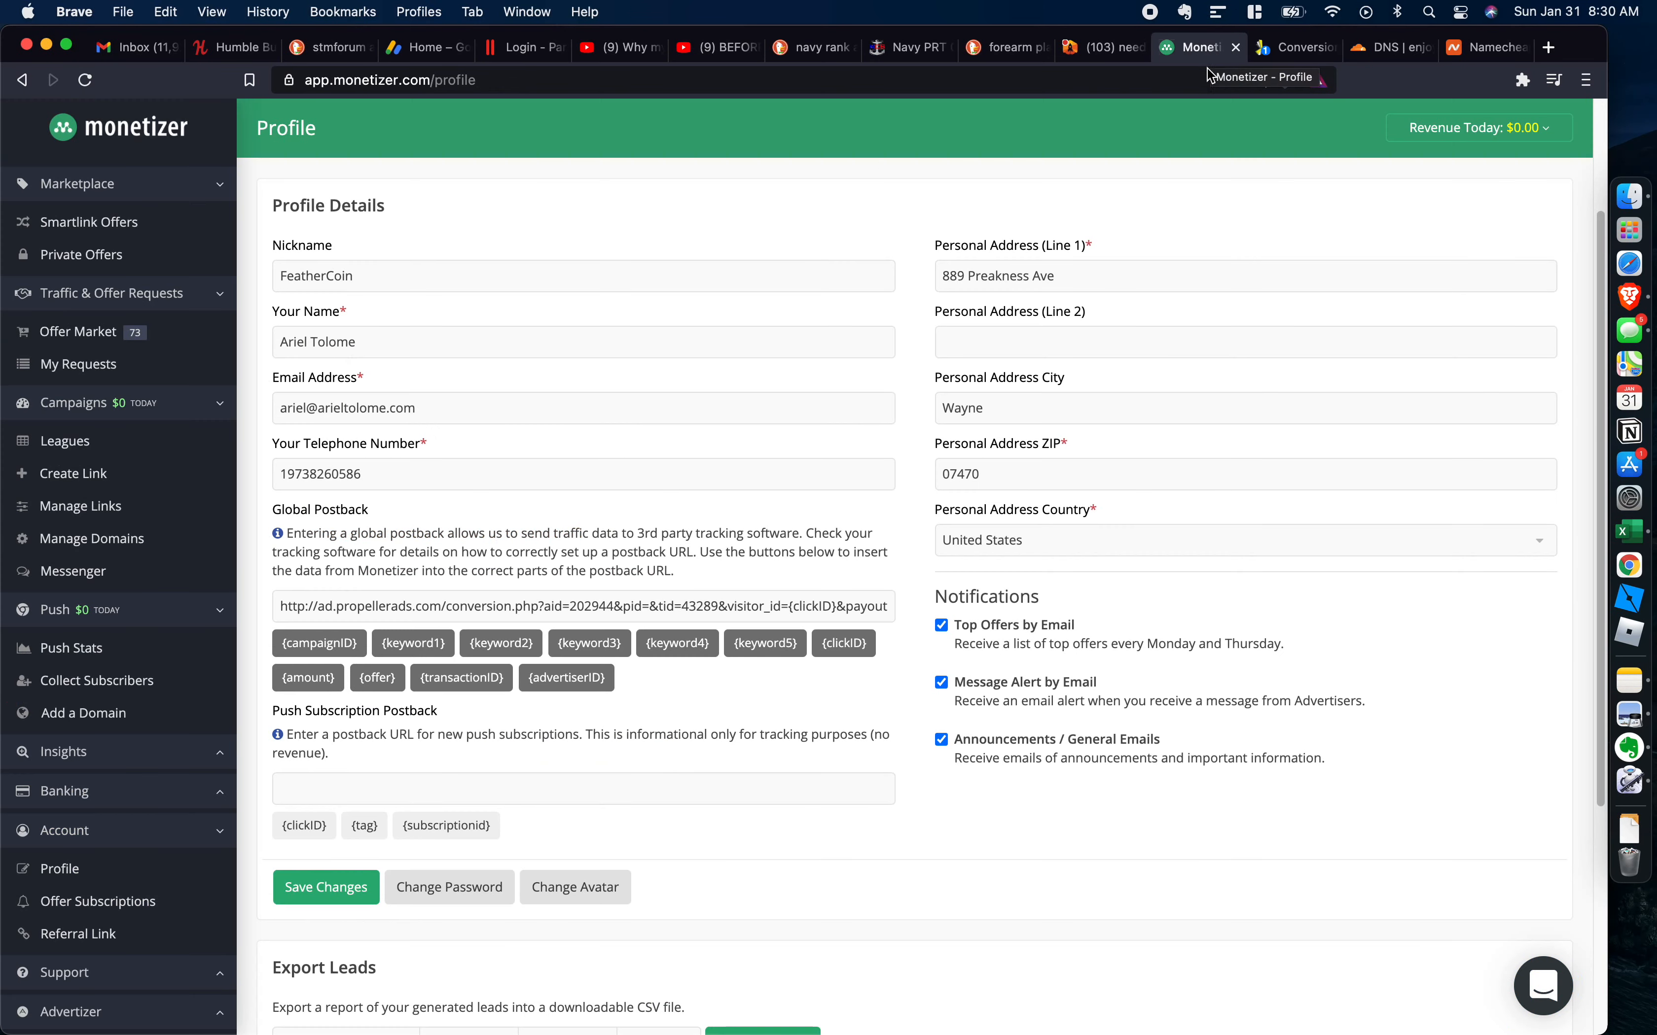
click(1287, 45)
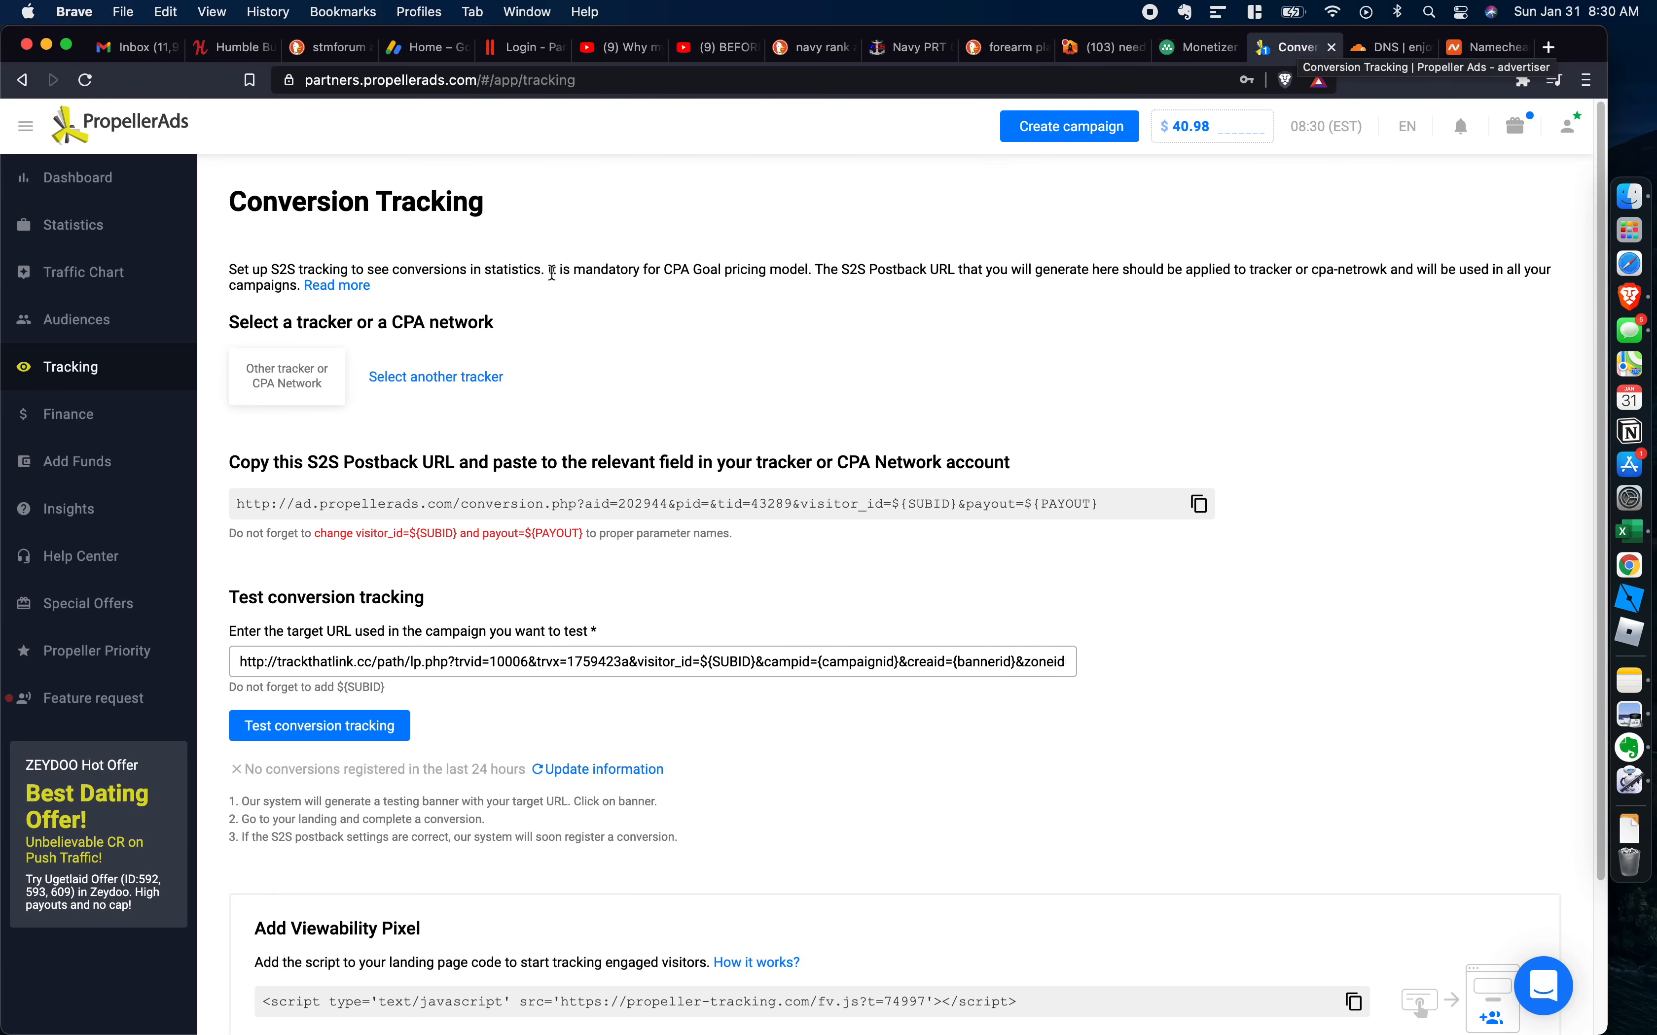
click(1629, 680)
click(1098, 508)
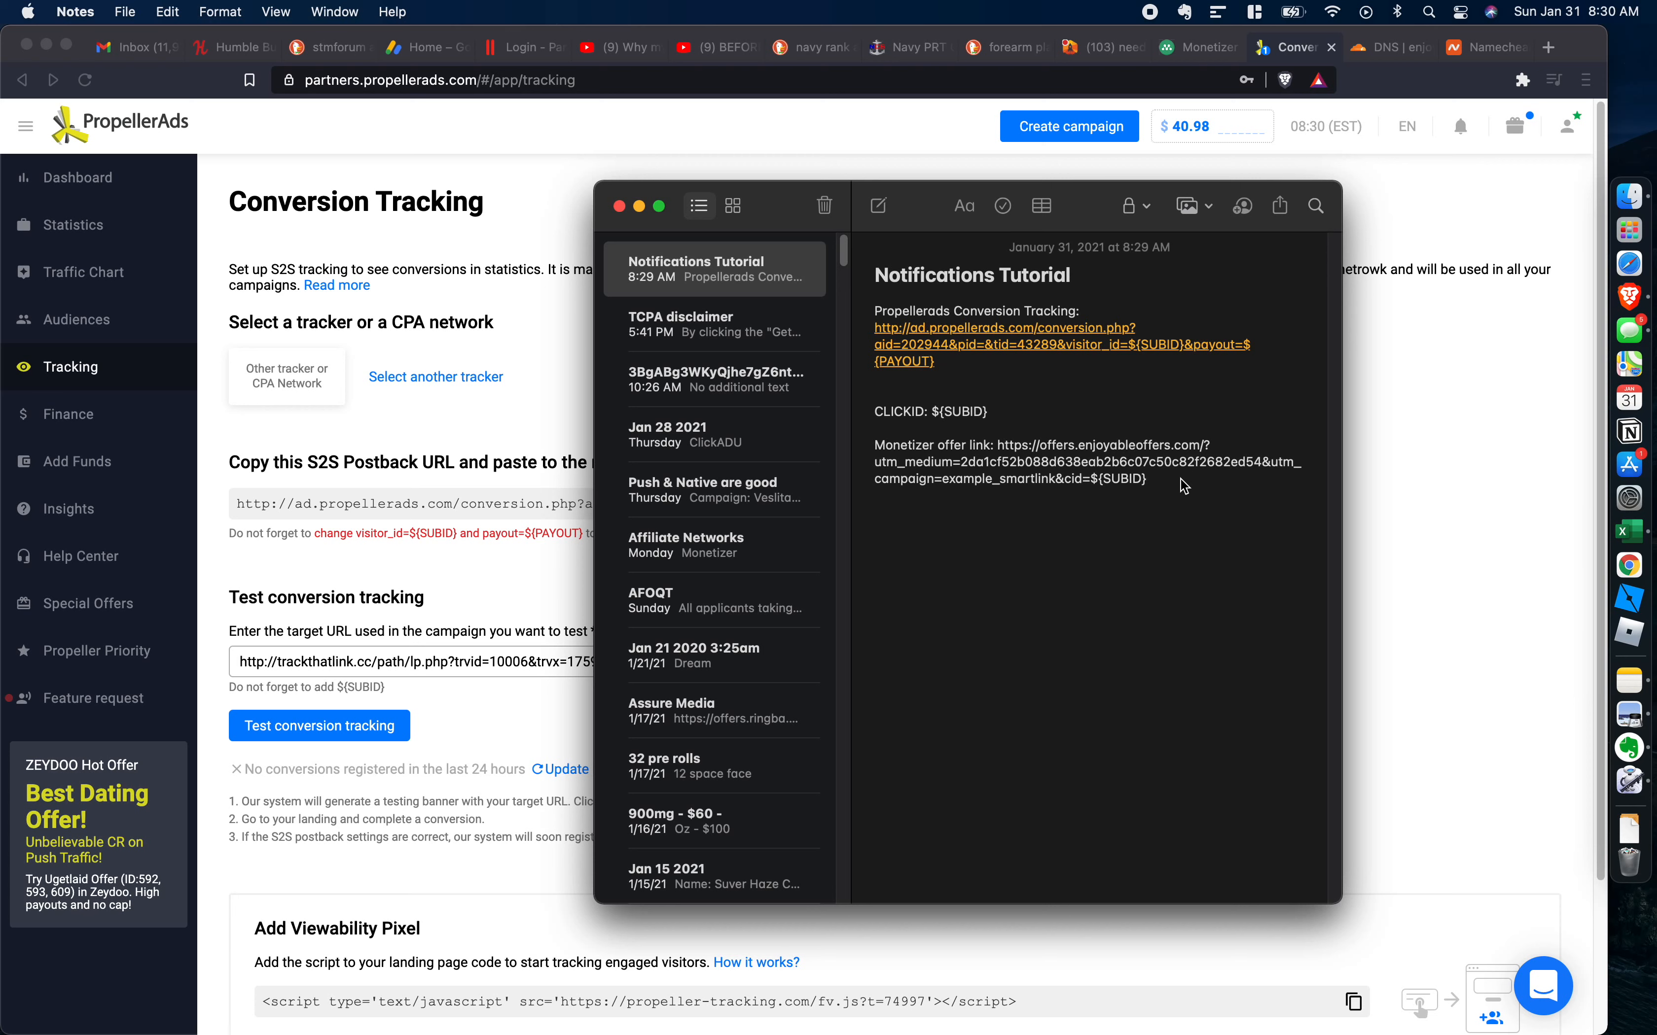
drag(1187, 484, 1036, 453)
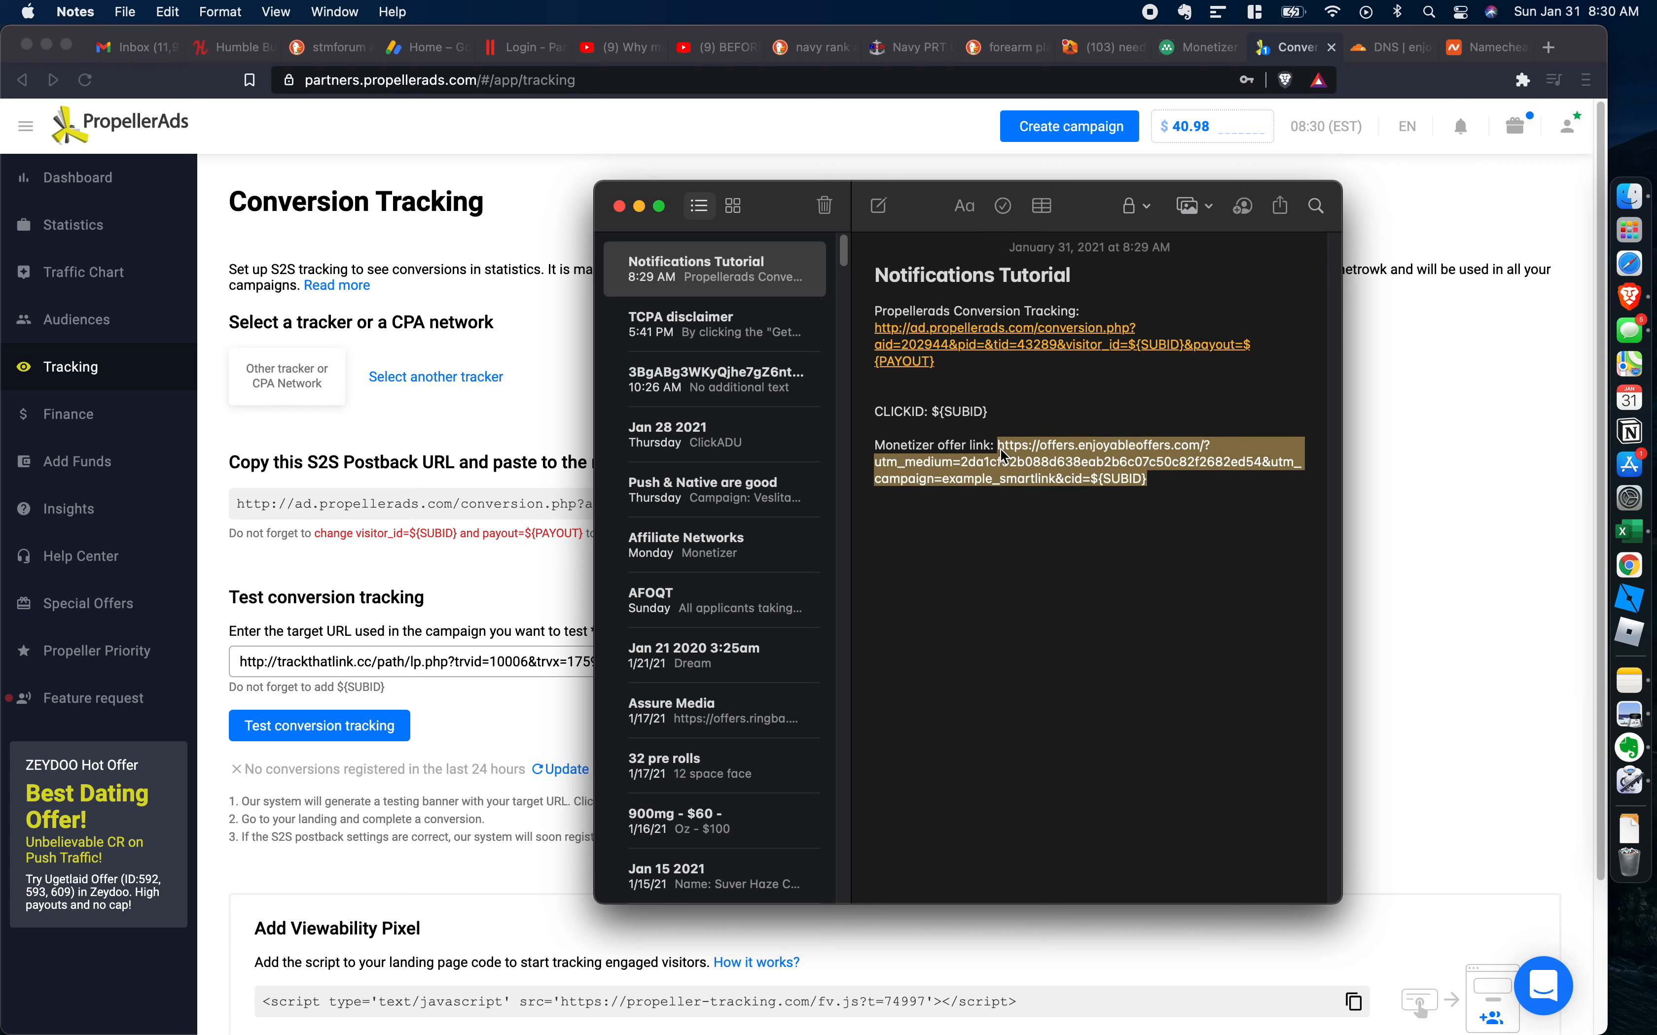
key(super+c)
Start a new PropellerAds campaign and name it "Jan 31 2021 - Example Smartlink - Popunder Traffic".
click(1047, 125)
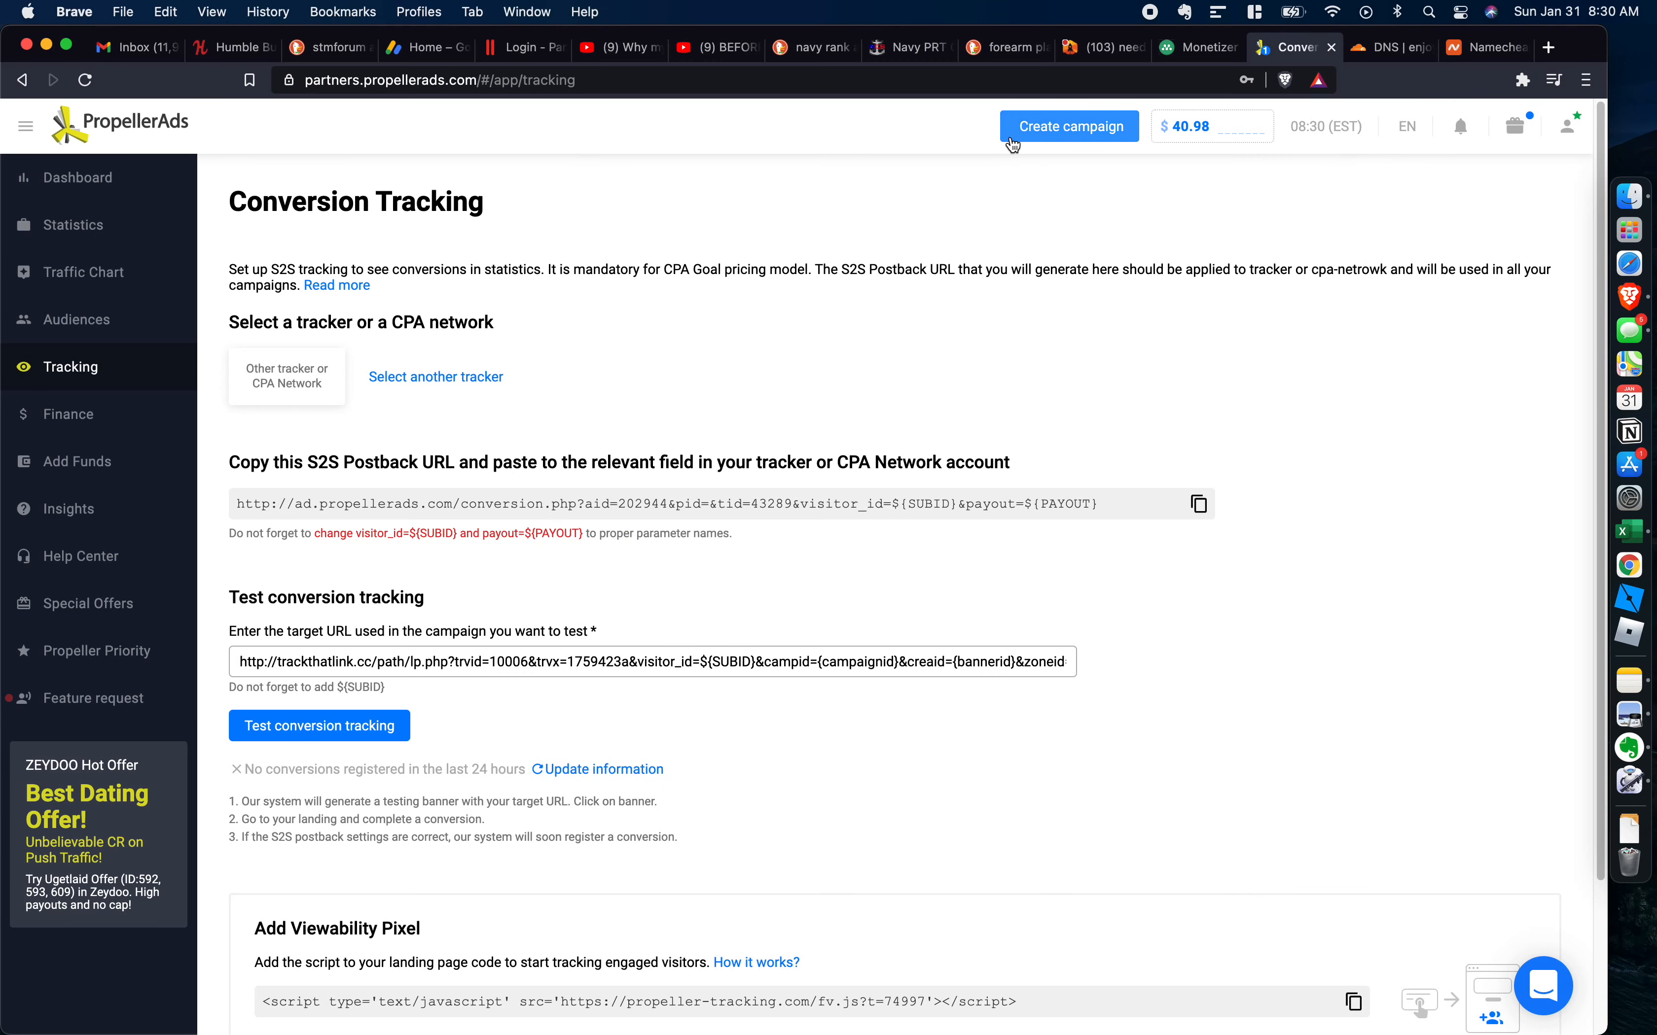
click(1047, 126)
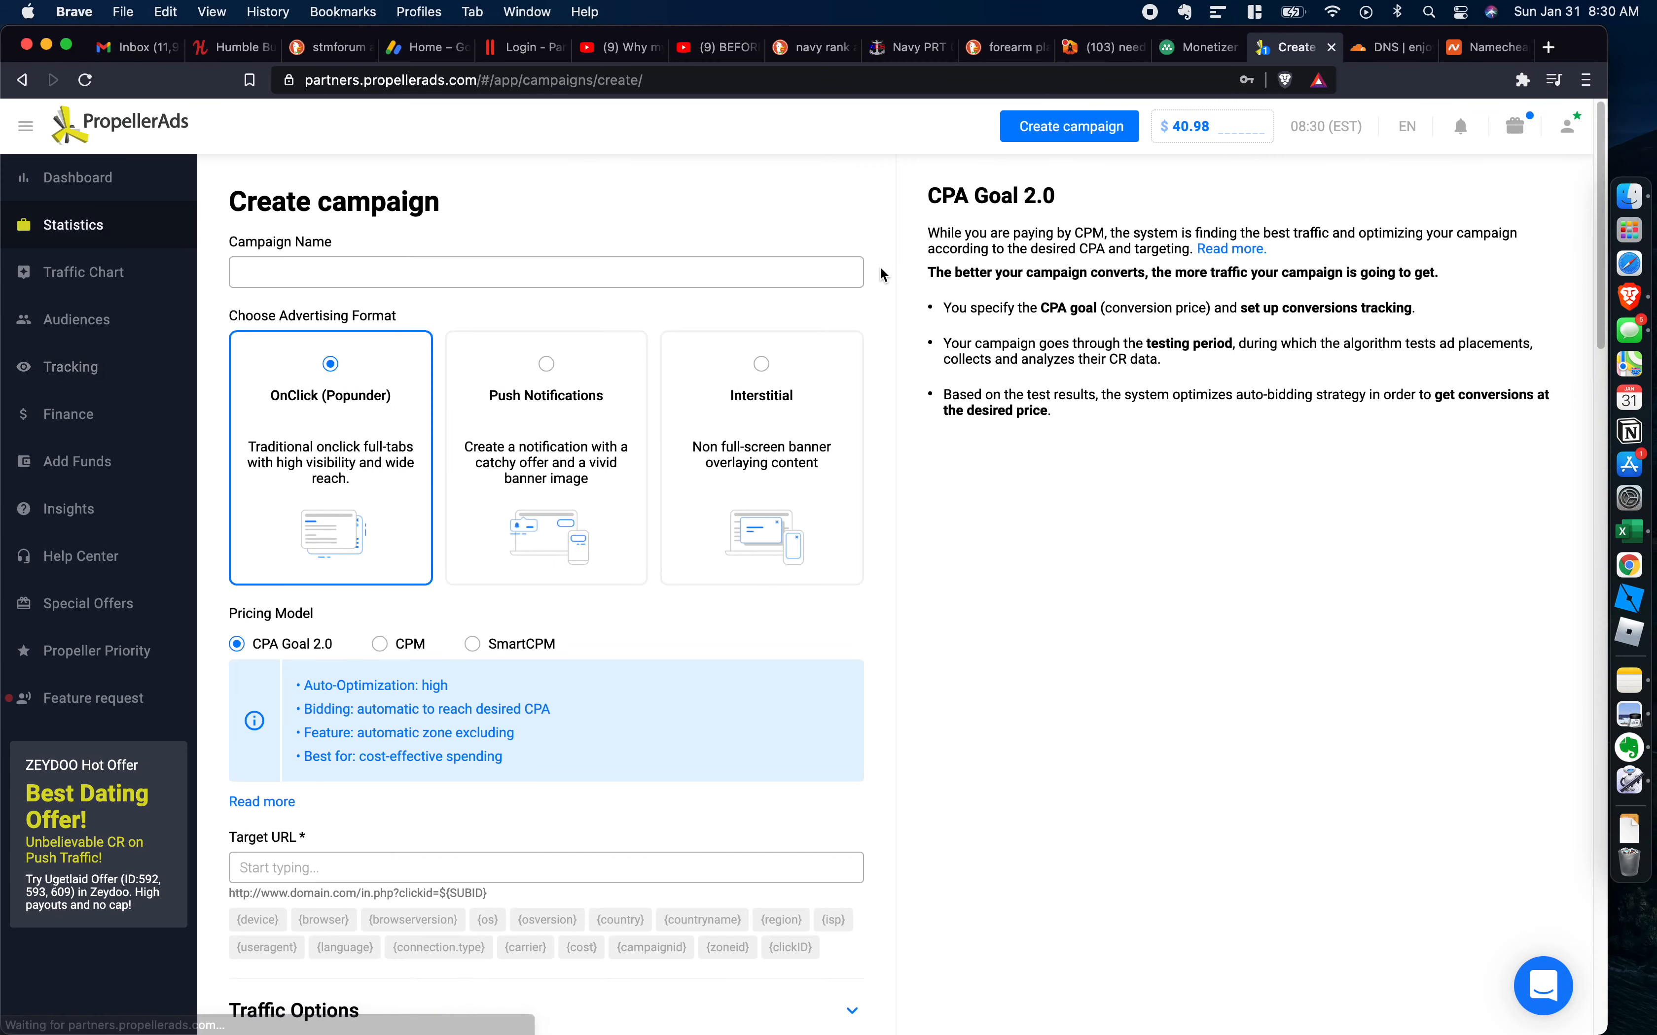
click(507, 277)
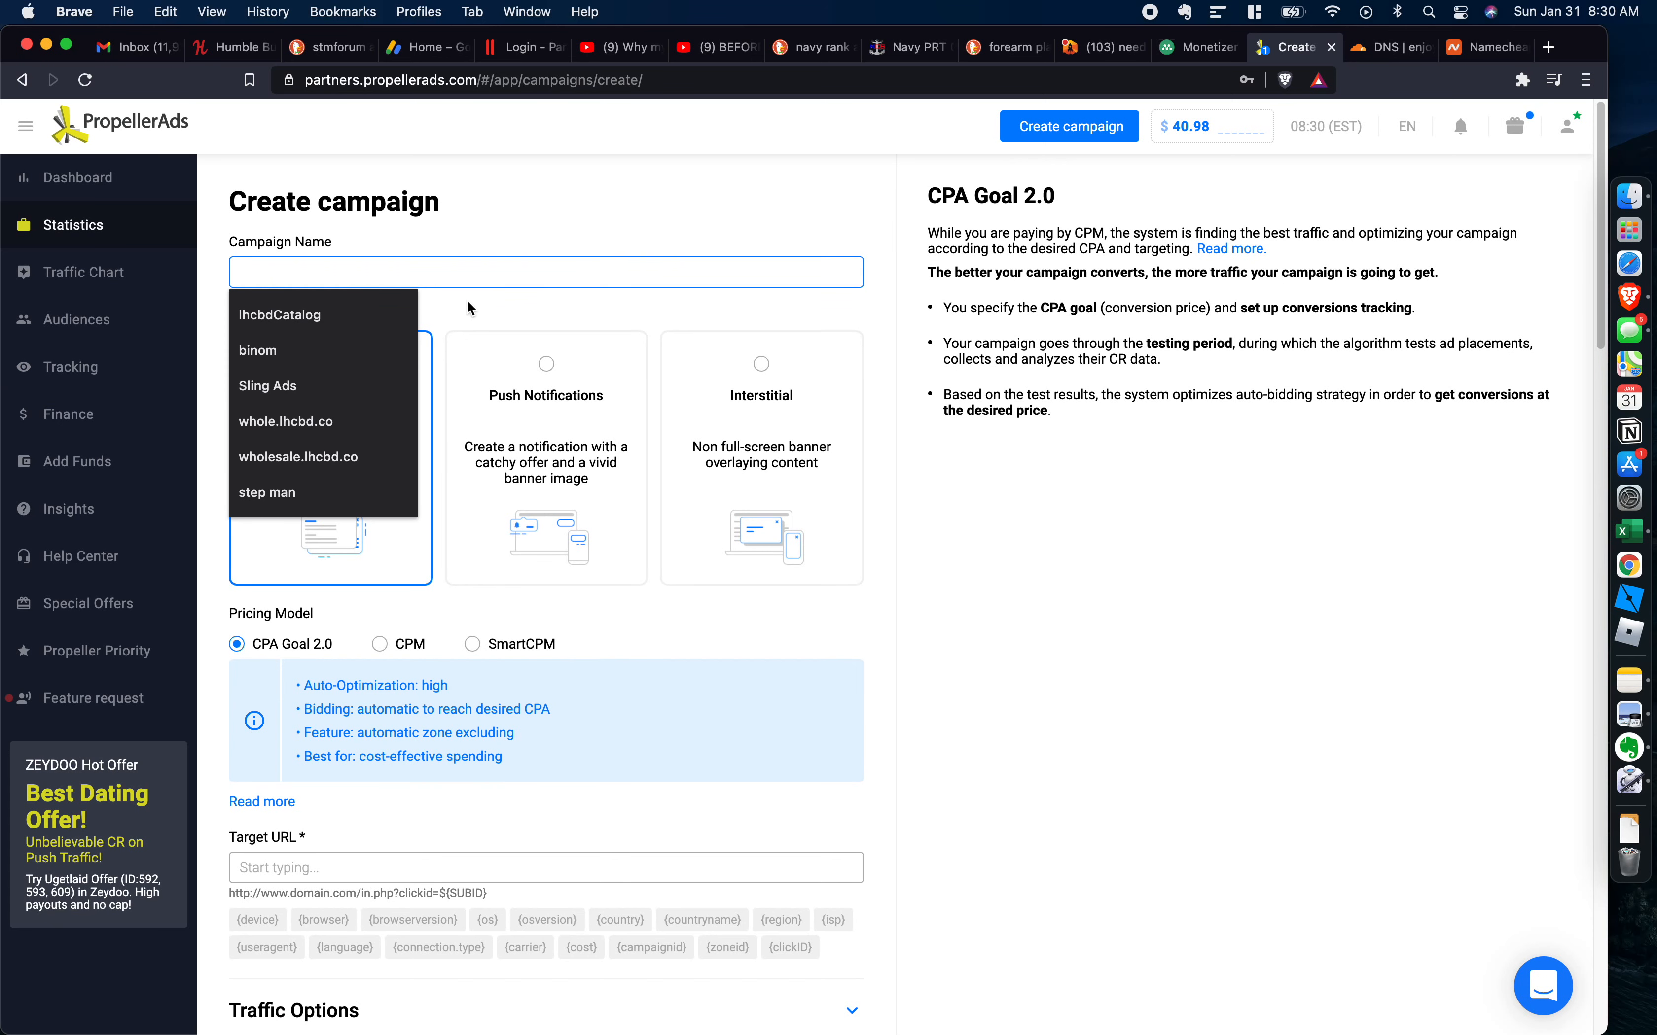
click(498, 296)
click(504, 280)
text(pop)
key(super+a)
key(BackSpace)
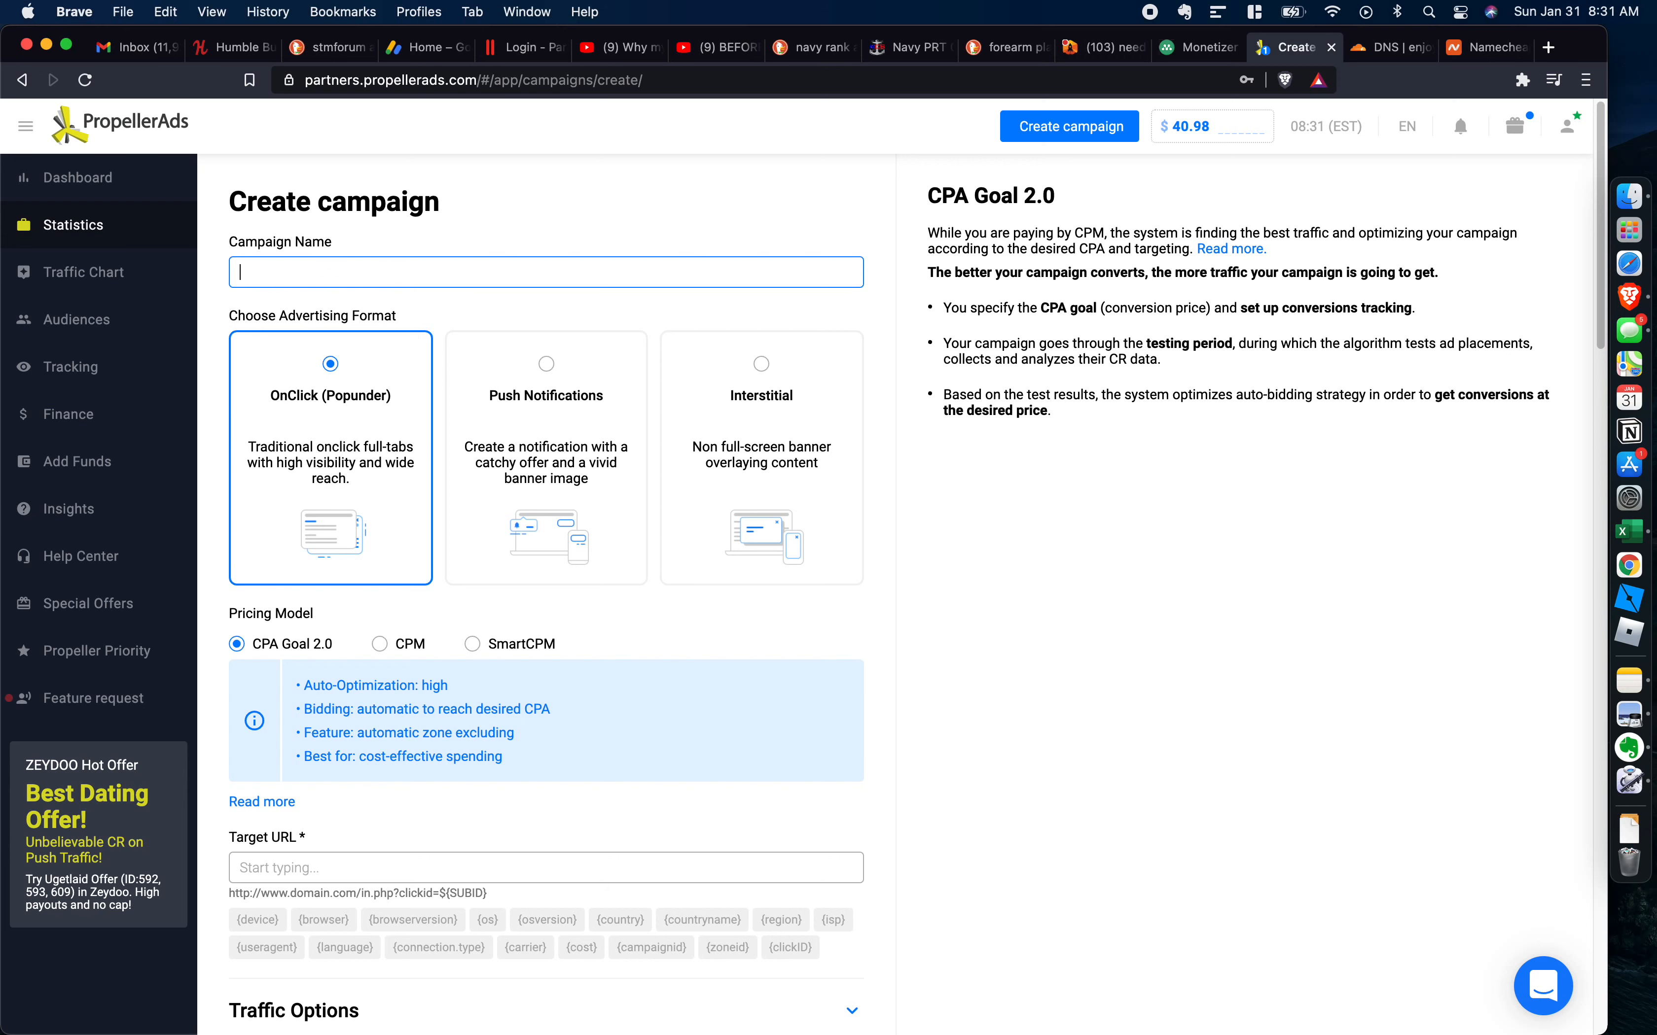
text(Jan 31, 2021)
key(super+a)
text(31 Jan 2021 -)
key(super+a)
text(Ja)
text(n 31 2021 - Example Smartlink - Popunder Traff)
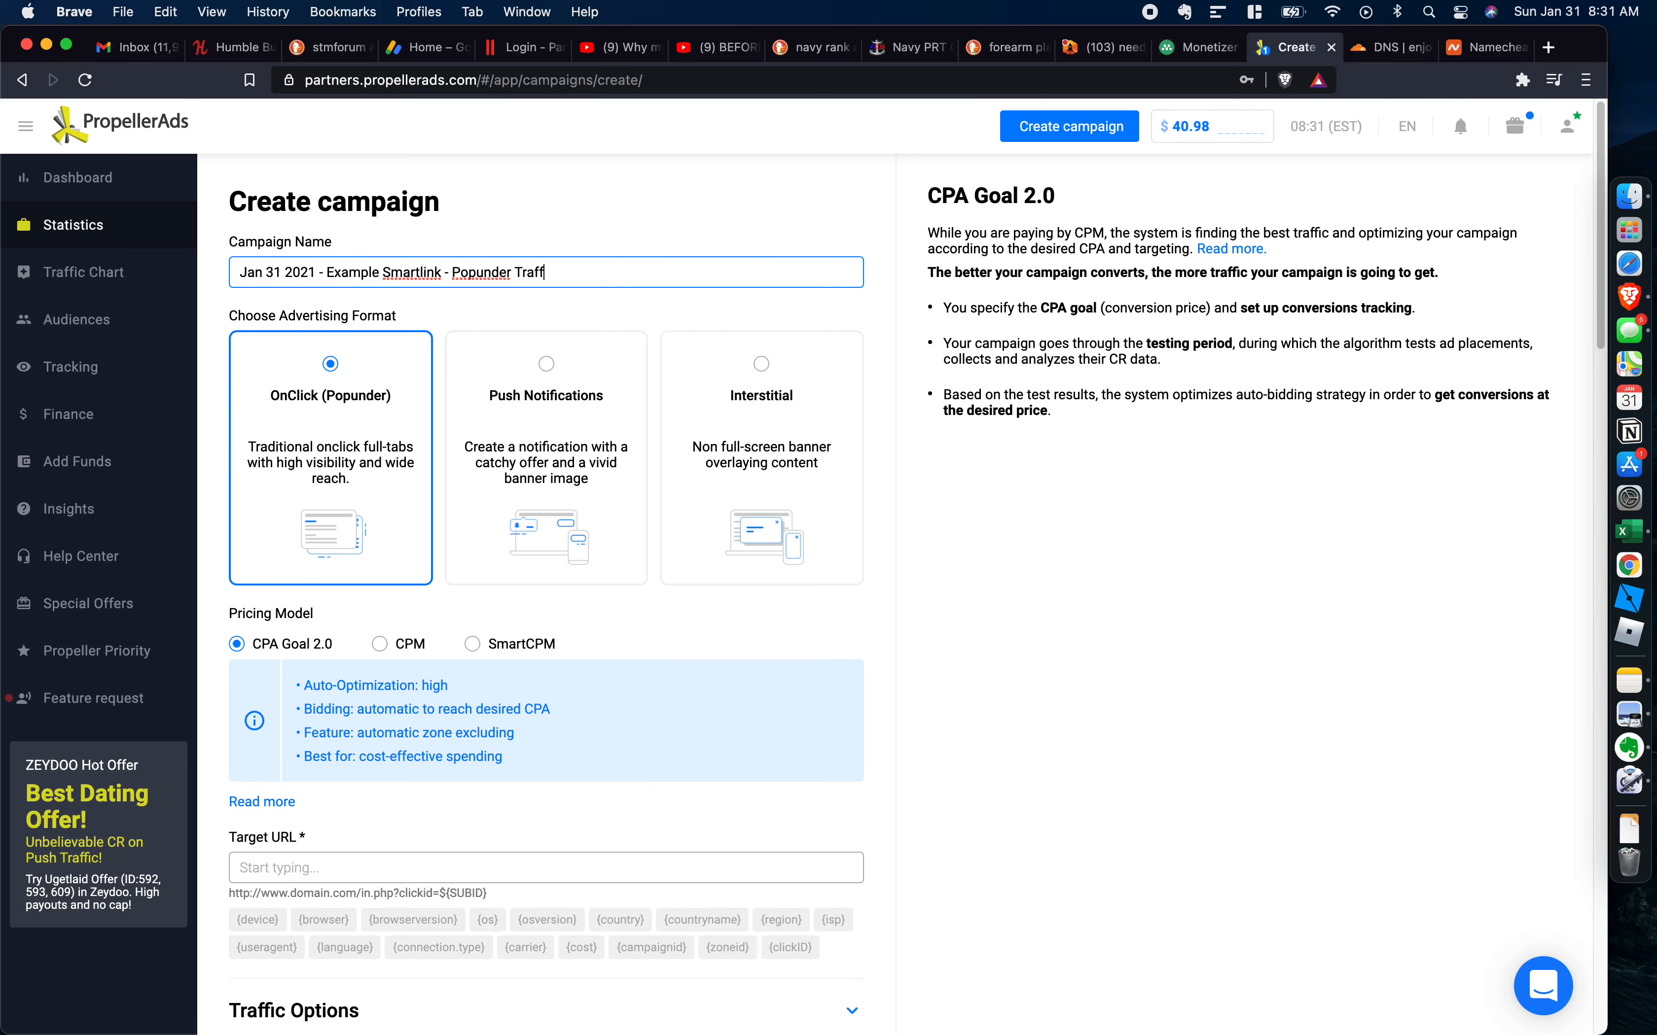
text(ic)
scroll(955, 541, down, 2)
click(973, 582)
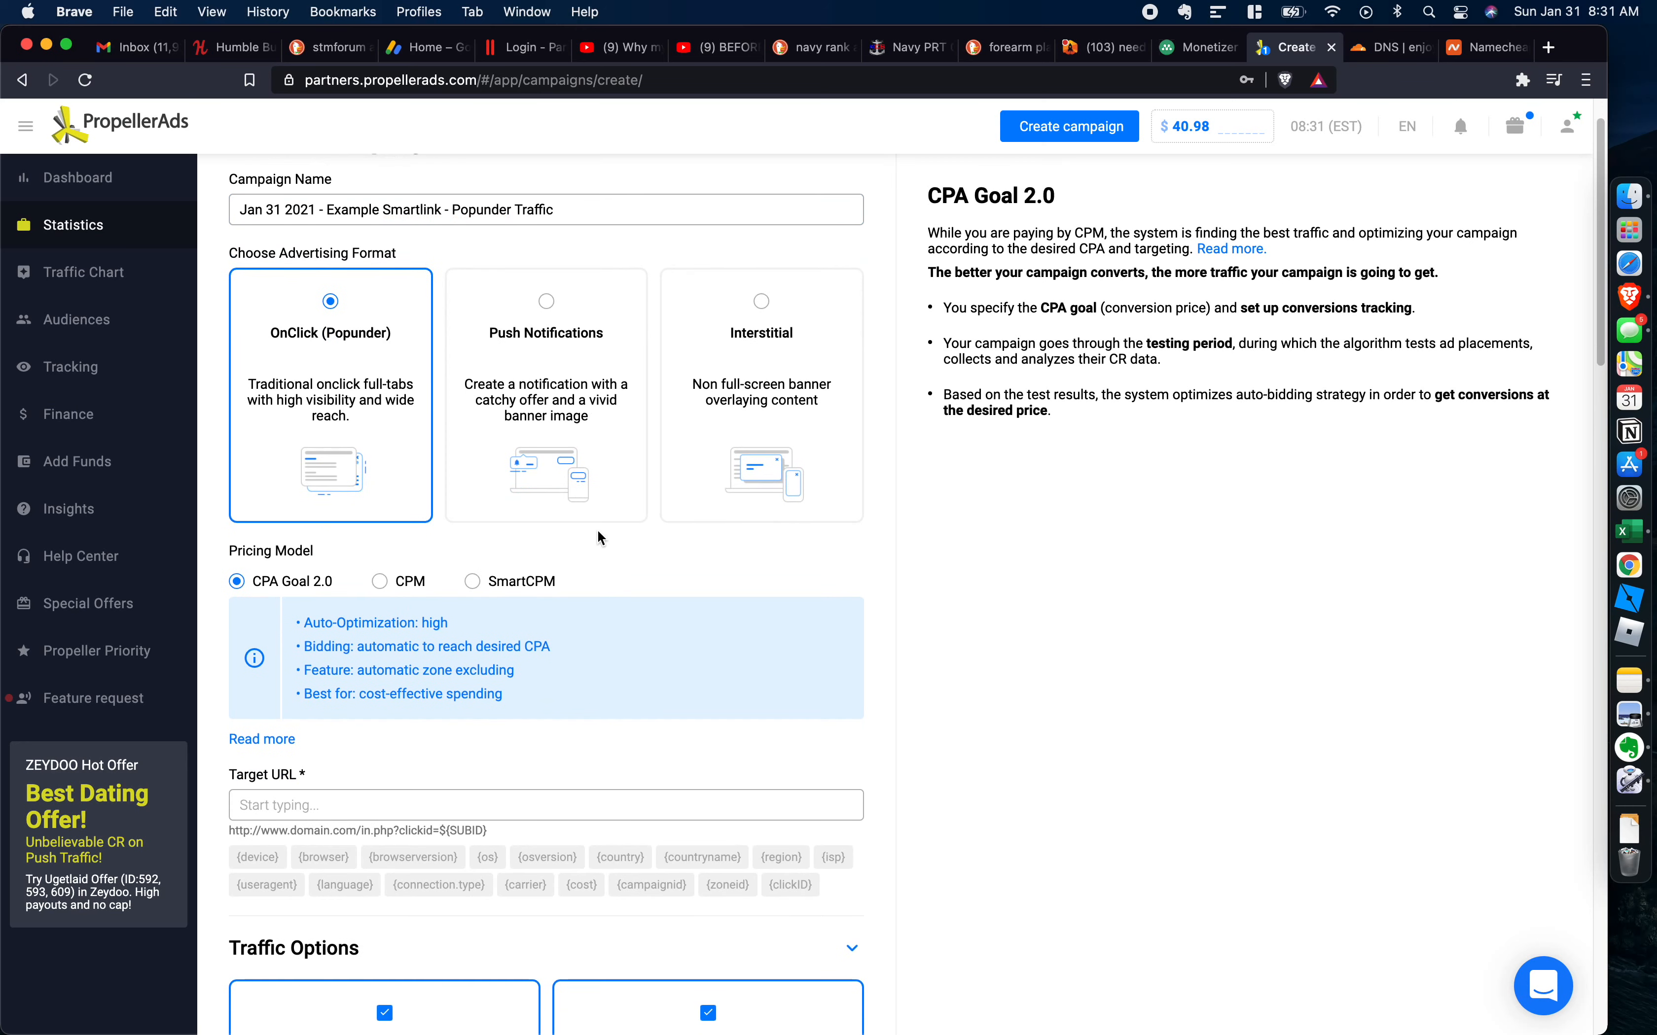
Set the pricing model to CPM, paste the Monetizer offer link as the target URL and check its cid=${SUBID} ending.
scroll(305, 604, down, 2)
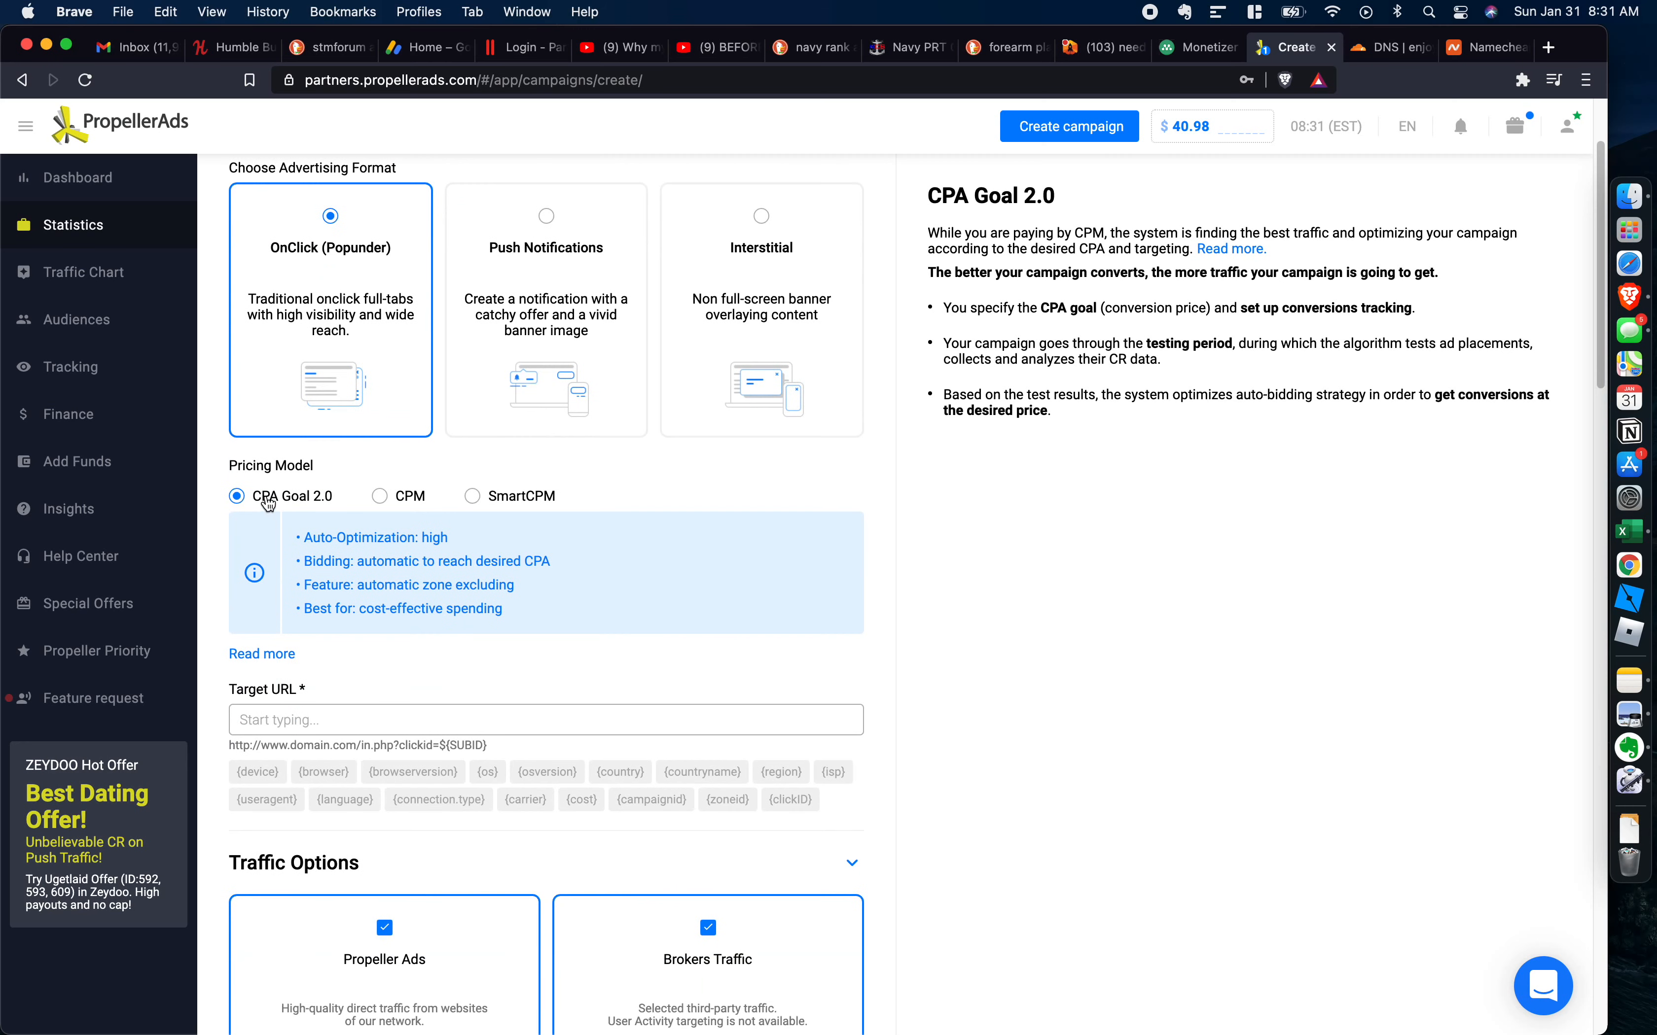
click(381, 497)
scroll(382, 521, down, 3)
click(379, 545)
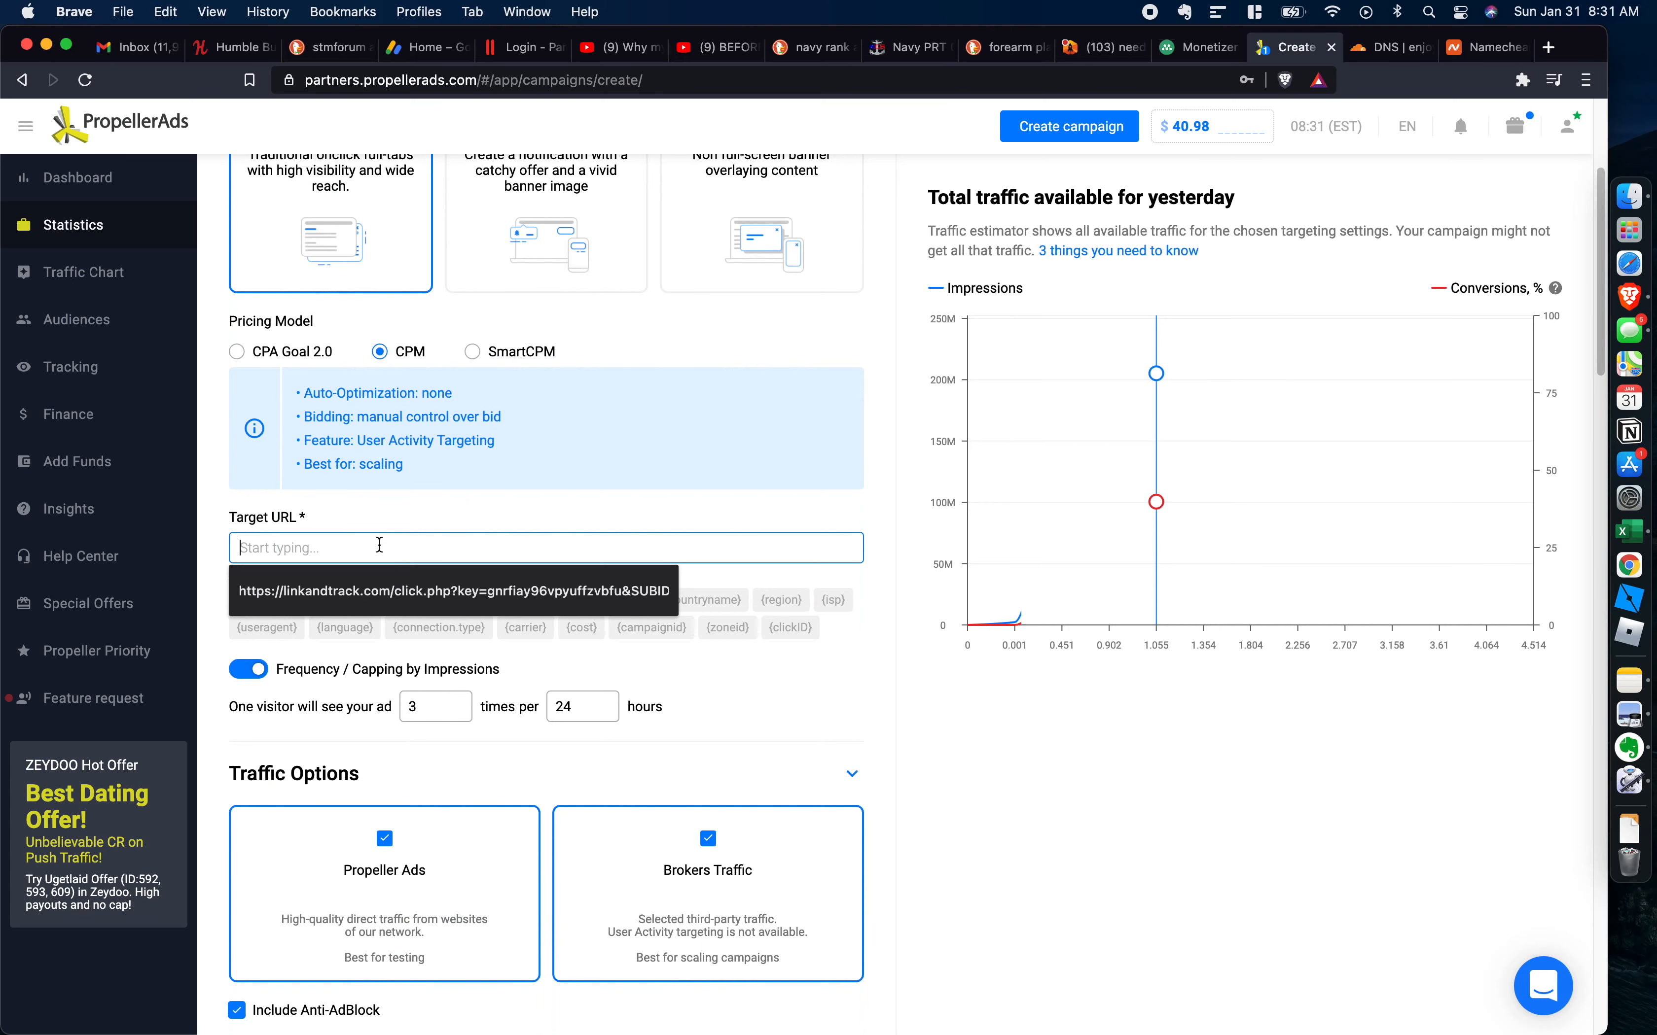
key(super+v)
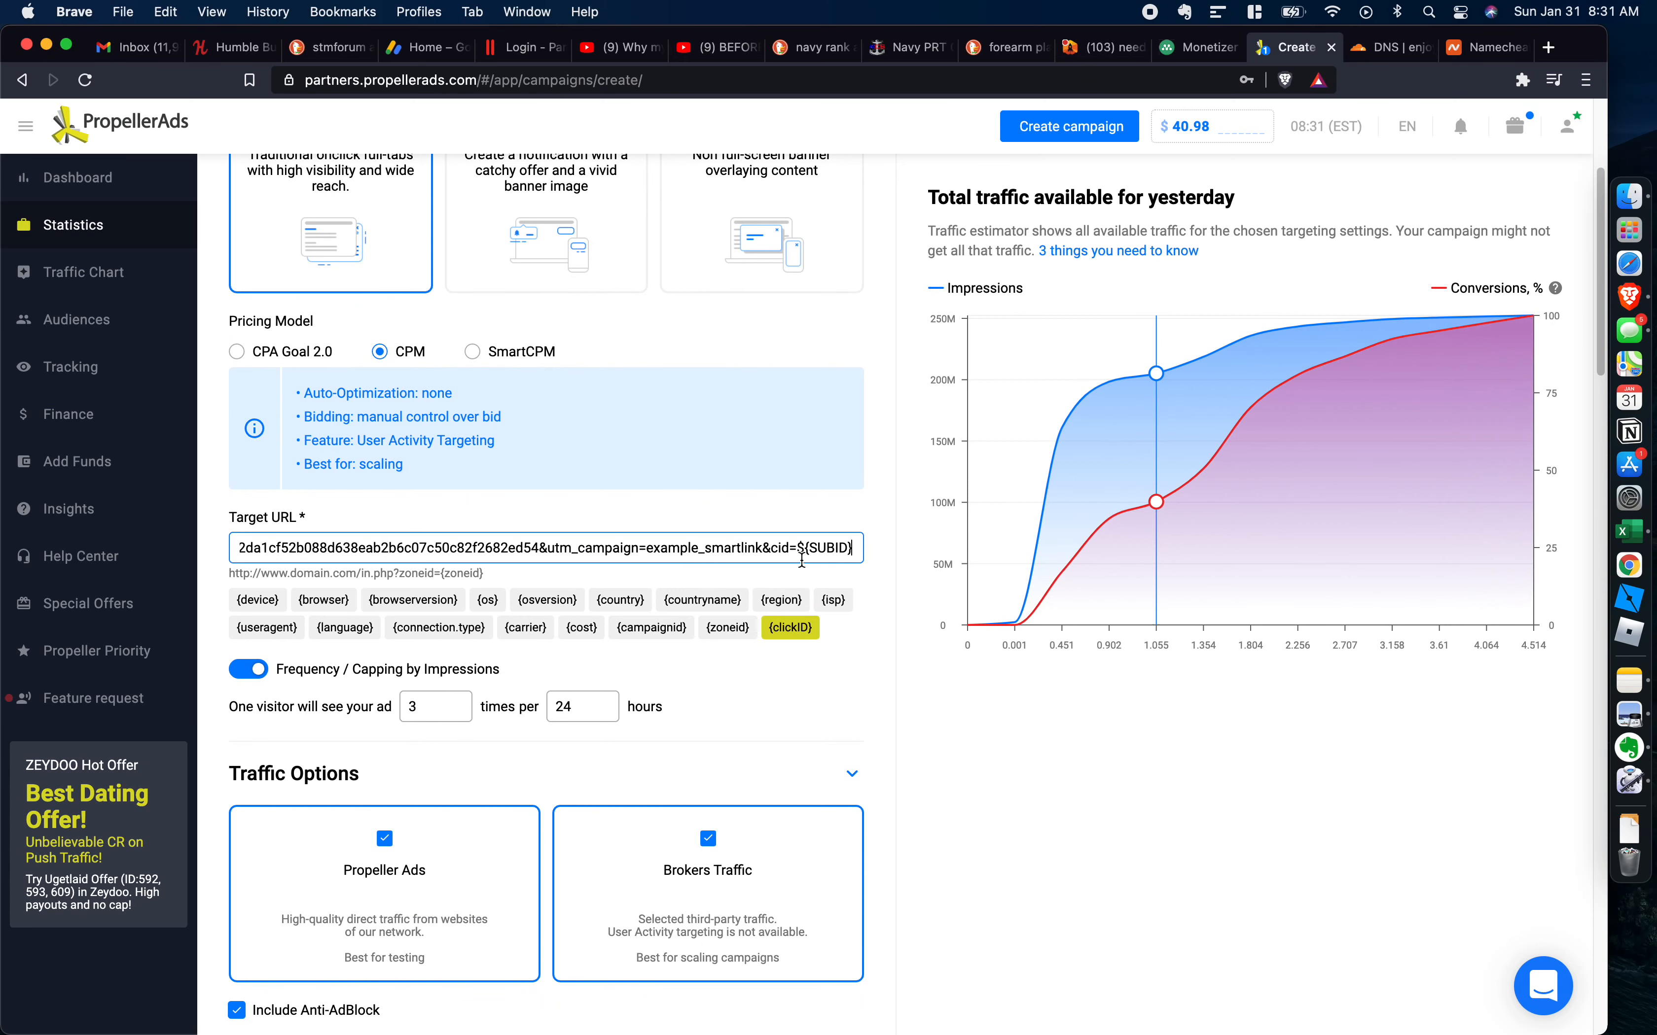
drag(556, 548, 924, 555)
click(776, 550)
drag(774, 552, 873, 554)
click(804, 550)
Limit the impression frequency capping so one visitor sees the ad 1 time per 24 hours.
drag(430, 706, 398, 697)
click(752, 670)
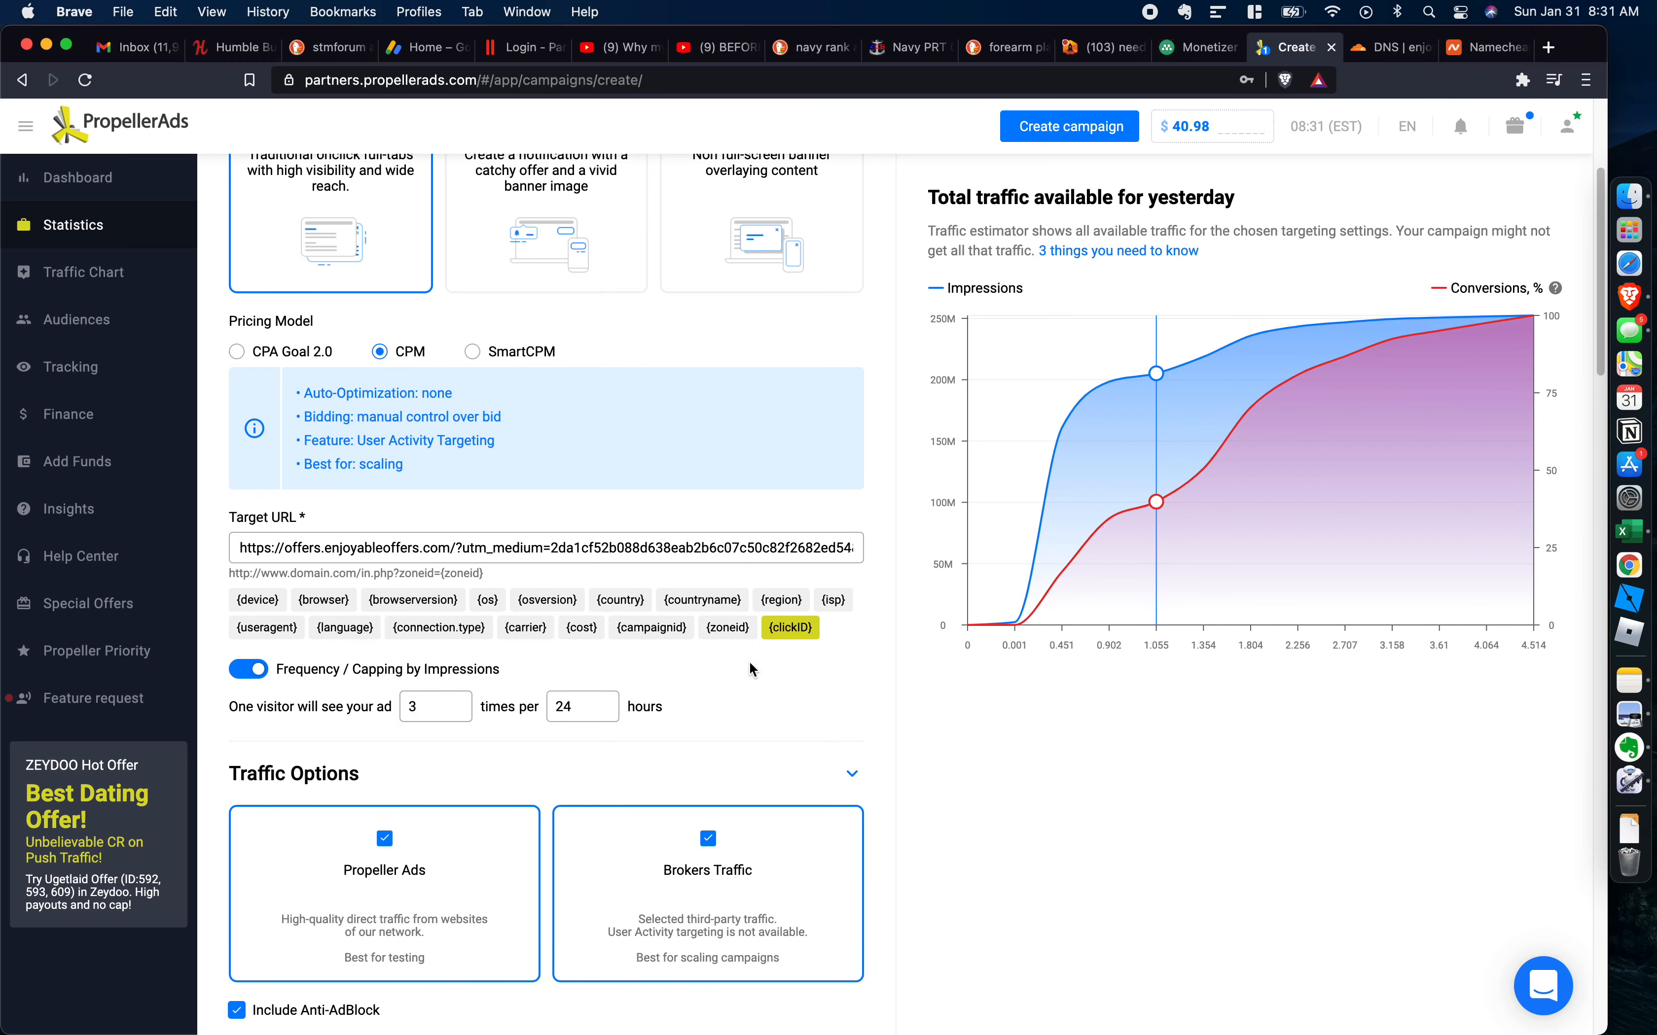
scroll(717, 437, down, 2)
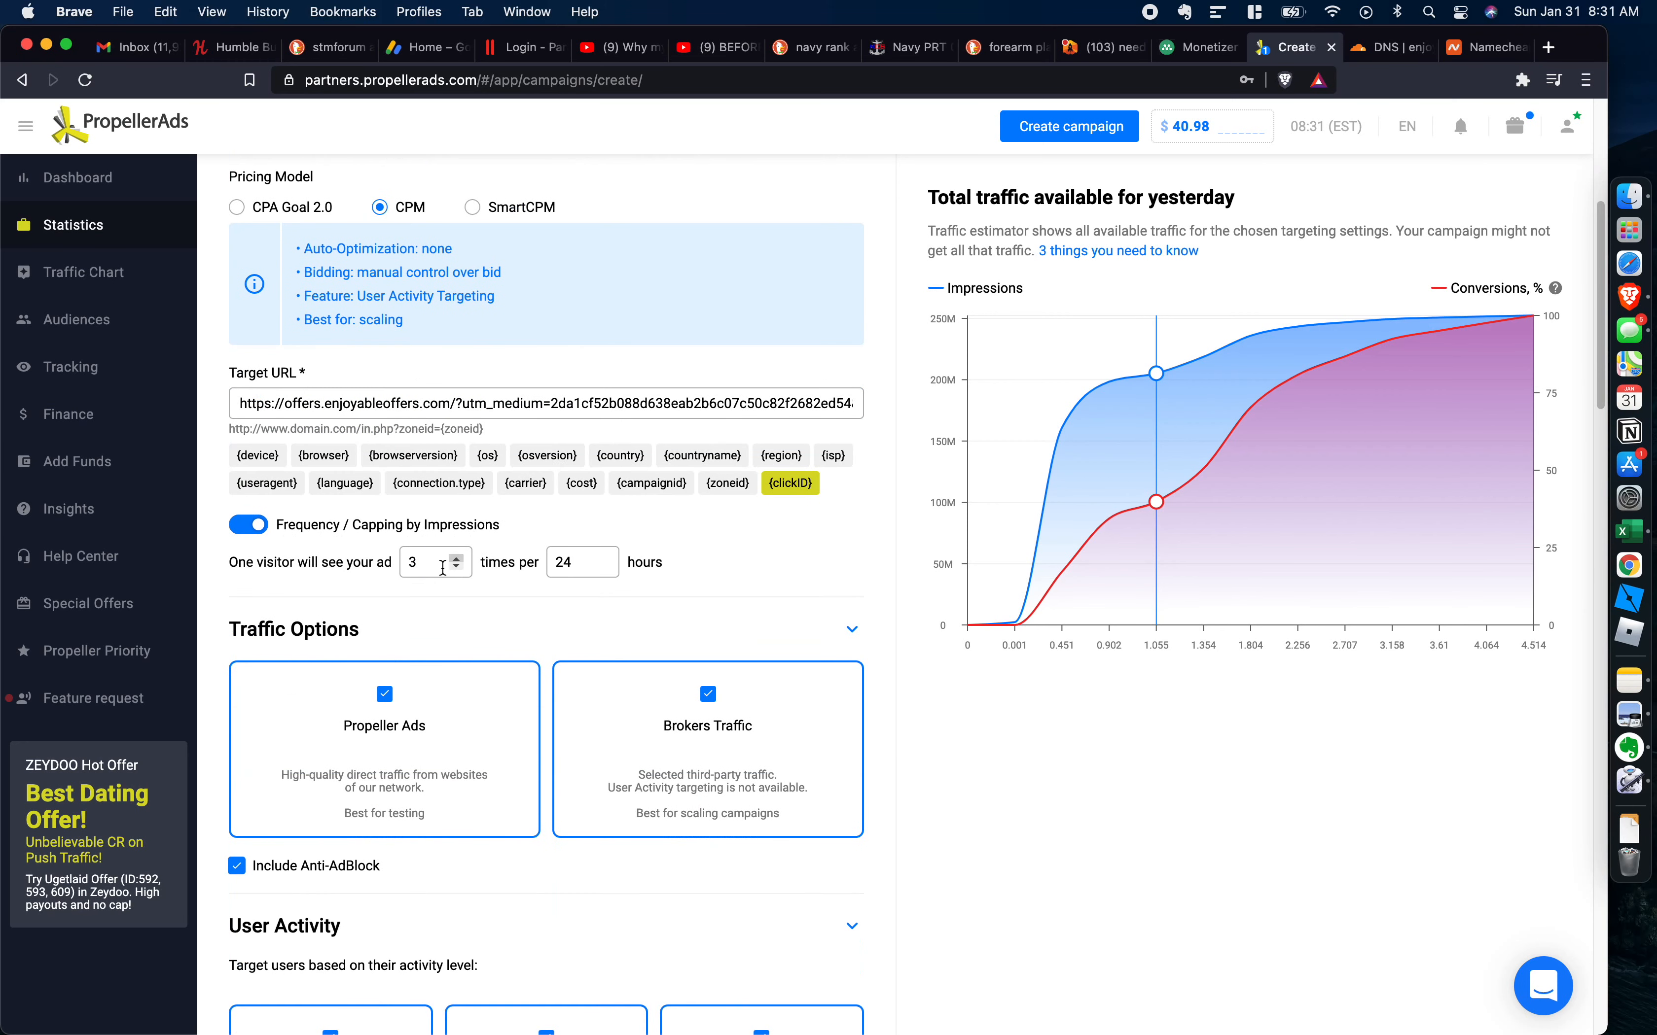
drag(438, 566, 397, 568)
text(1)
click(546, 603)
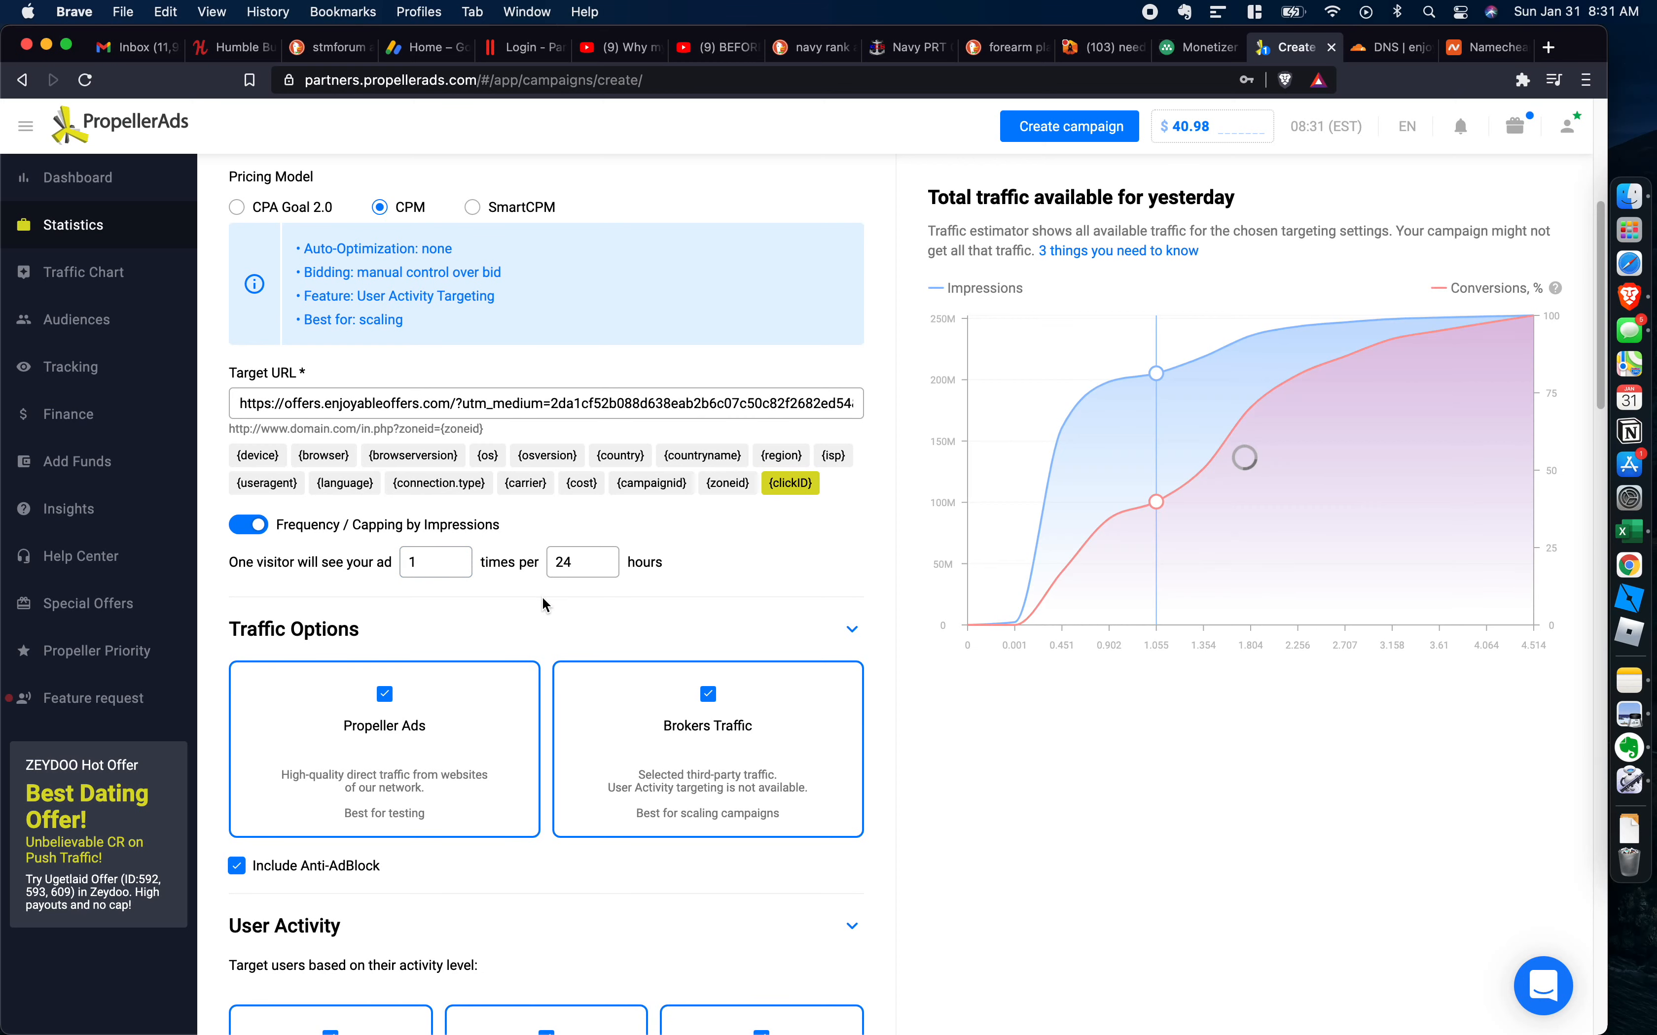
Try deselecting the High, Medium and Low user activity levels and select all three again.
scroll(623, 581, down, 10)
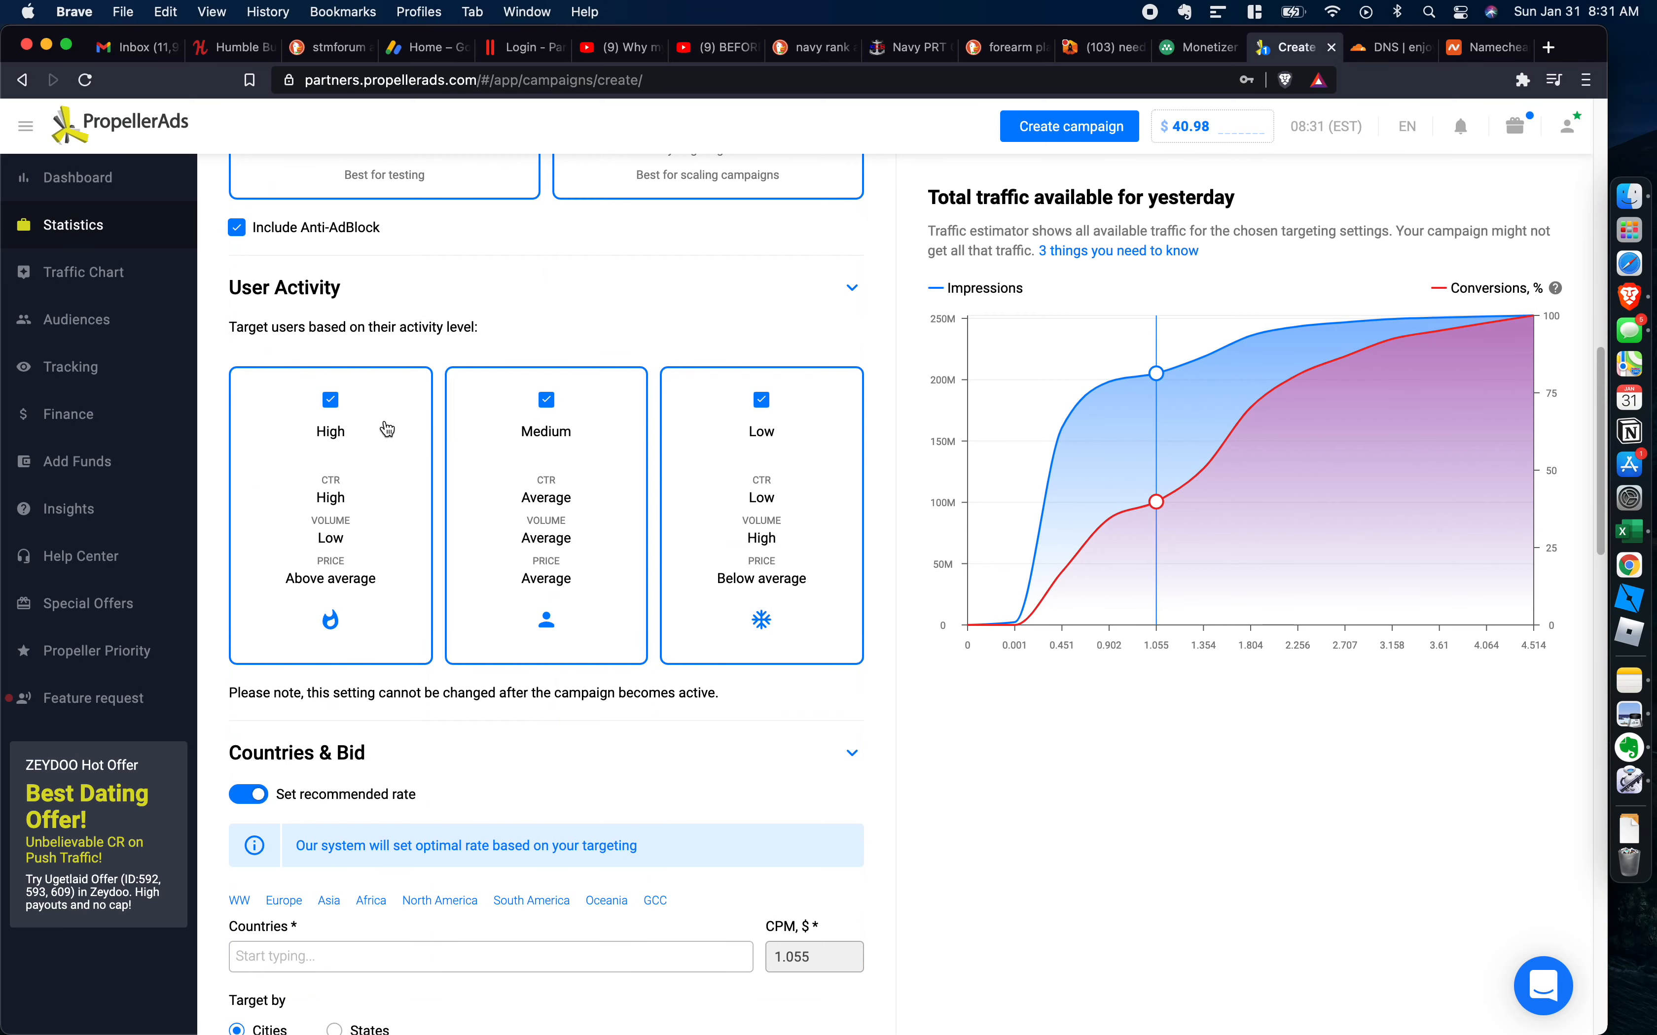
scroll(387, 440, down, 2)
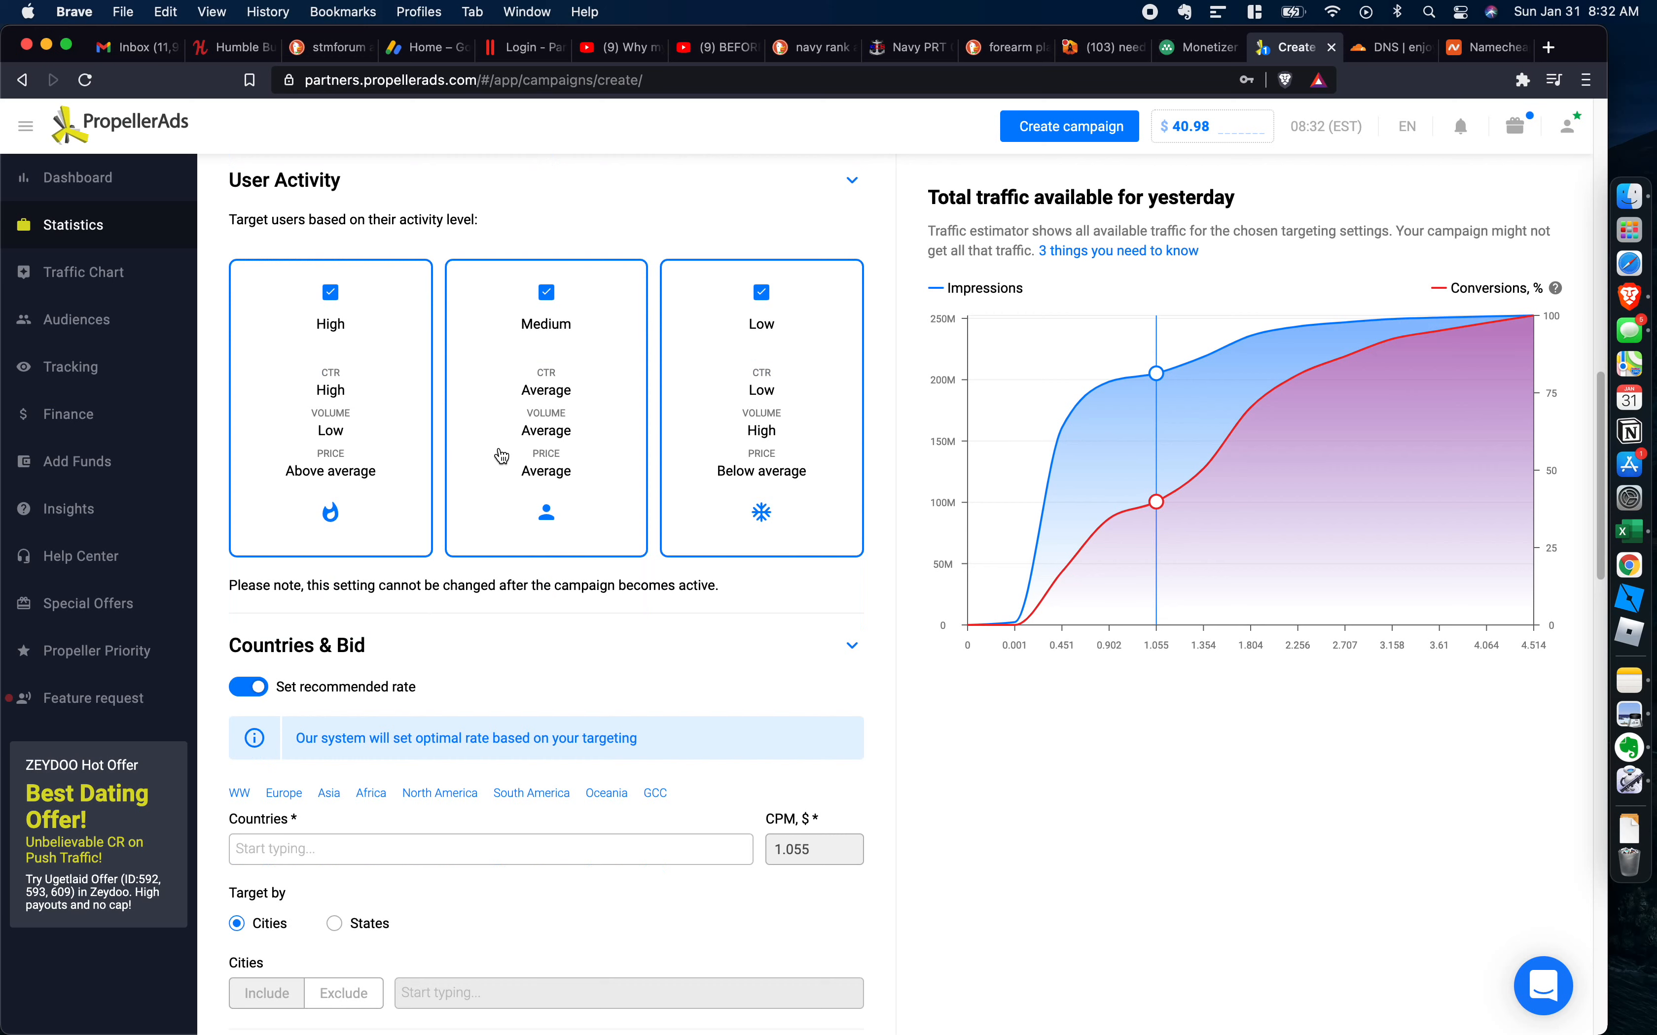
scroll(500, 480, down, 1)
scroll(517, 527, up, 3)
click(546, 446)
click(330, 446)
click(689, 481)
click(602, 483)
click(351, 496)
click(723, 463)
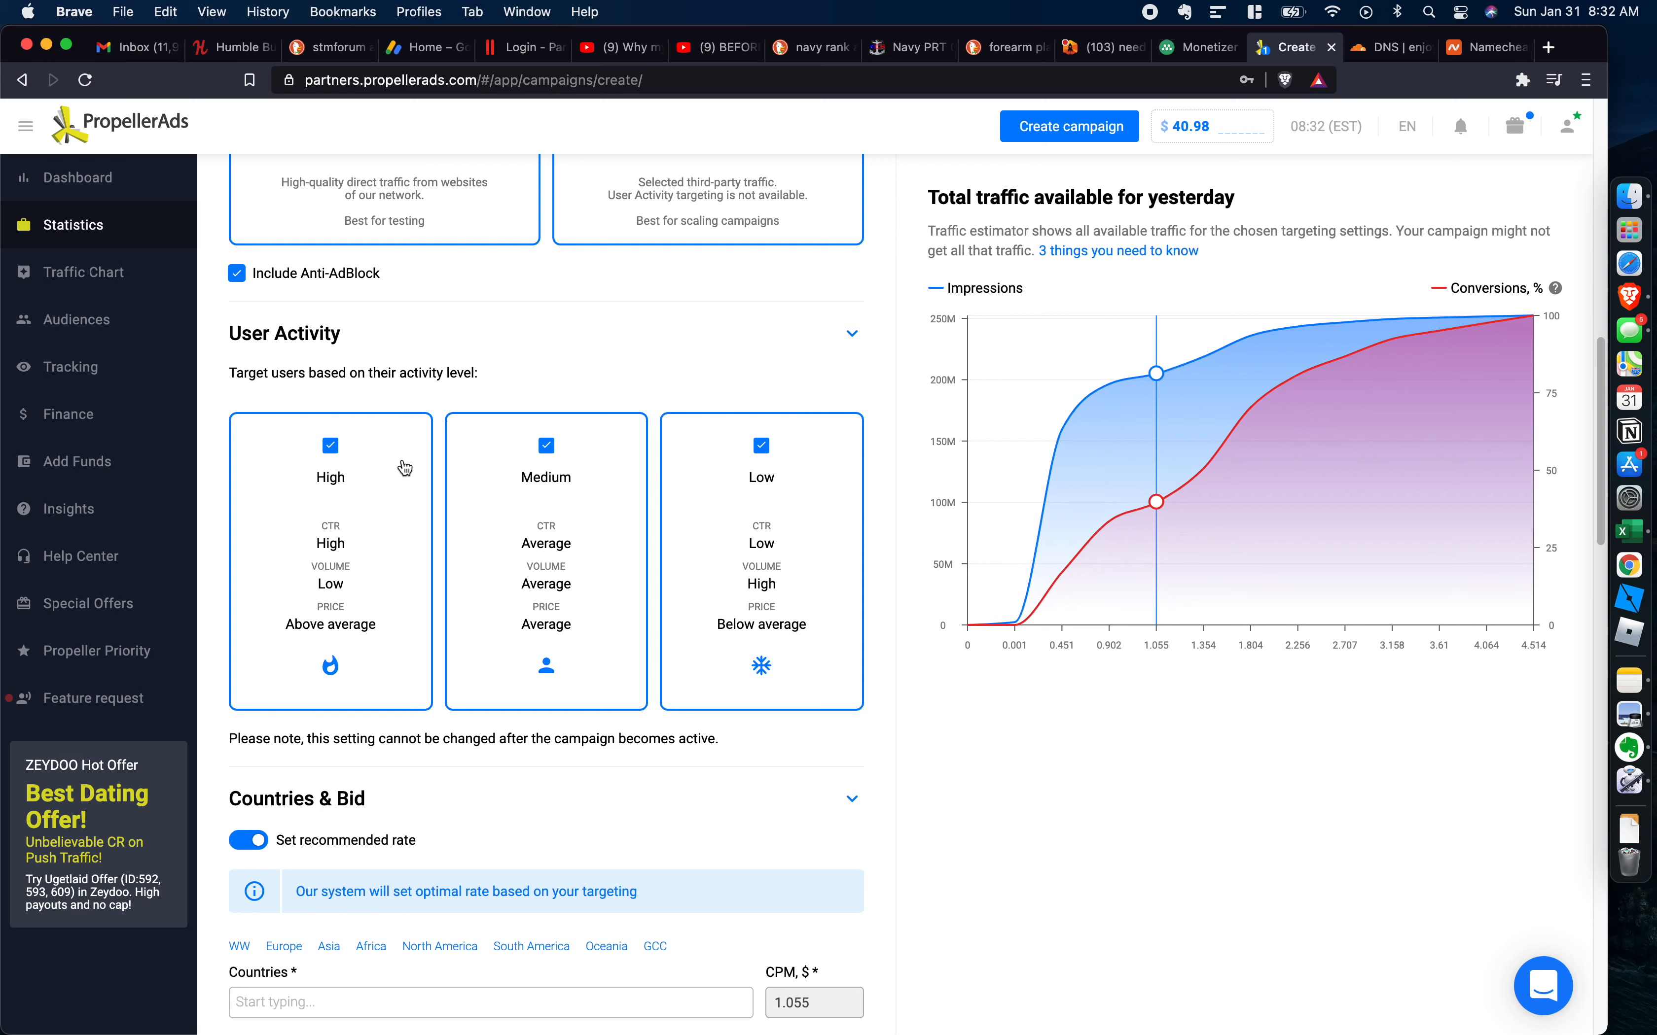
Target the campaign to Thailand as its country.
scroll(402, 488, down, 5)
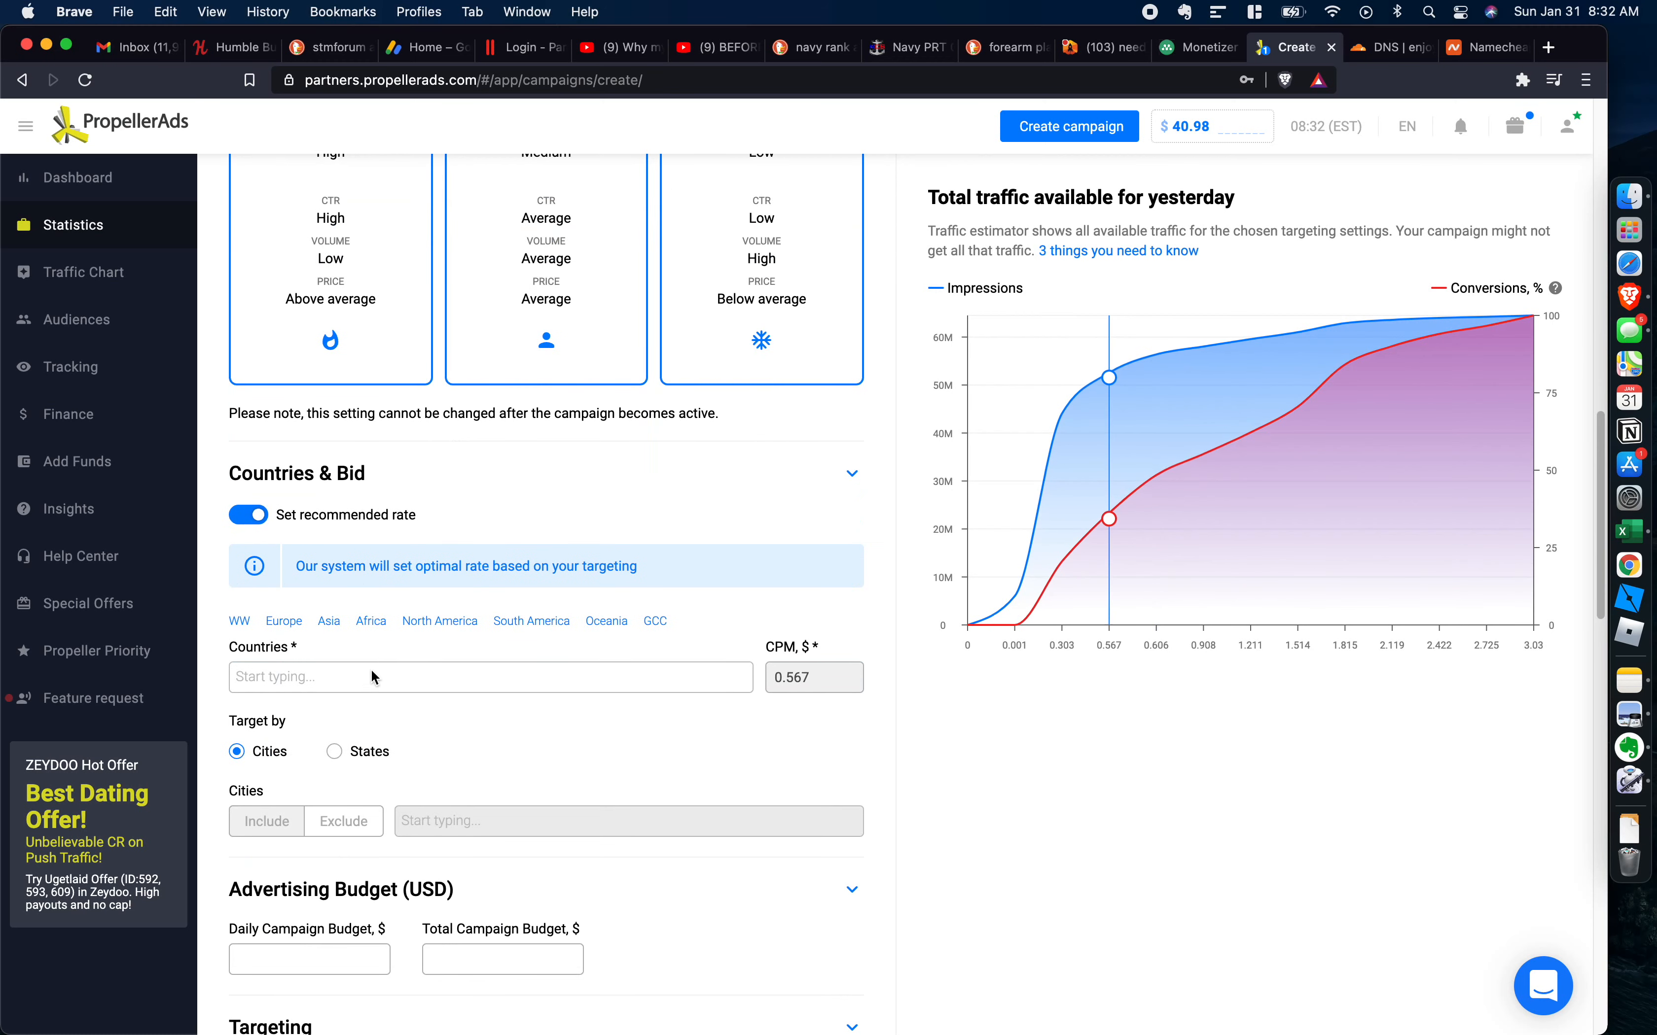
click(370, 678)
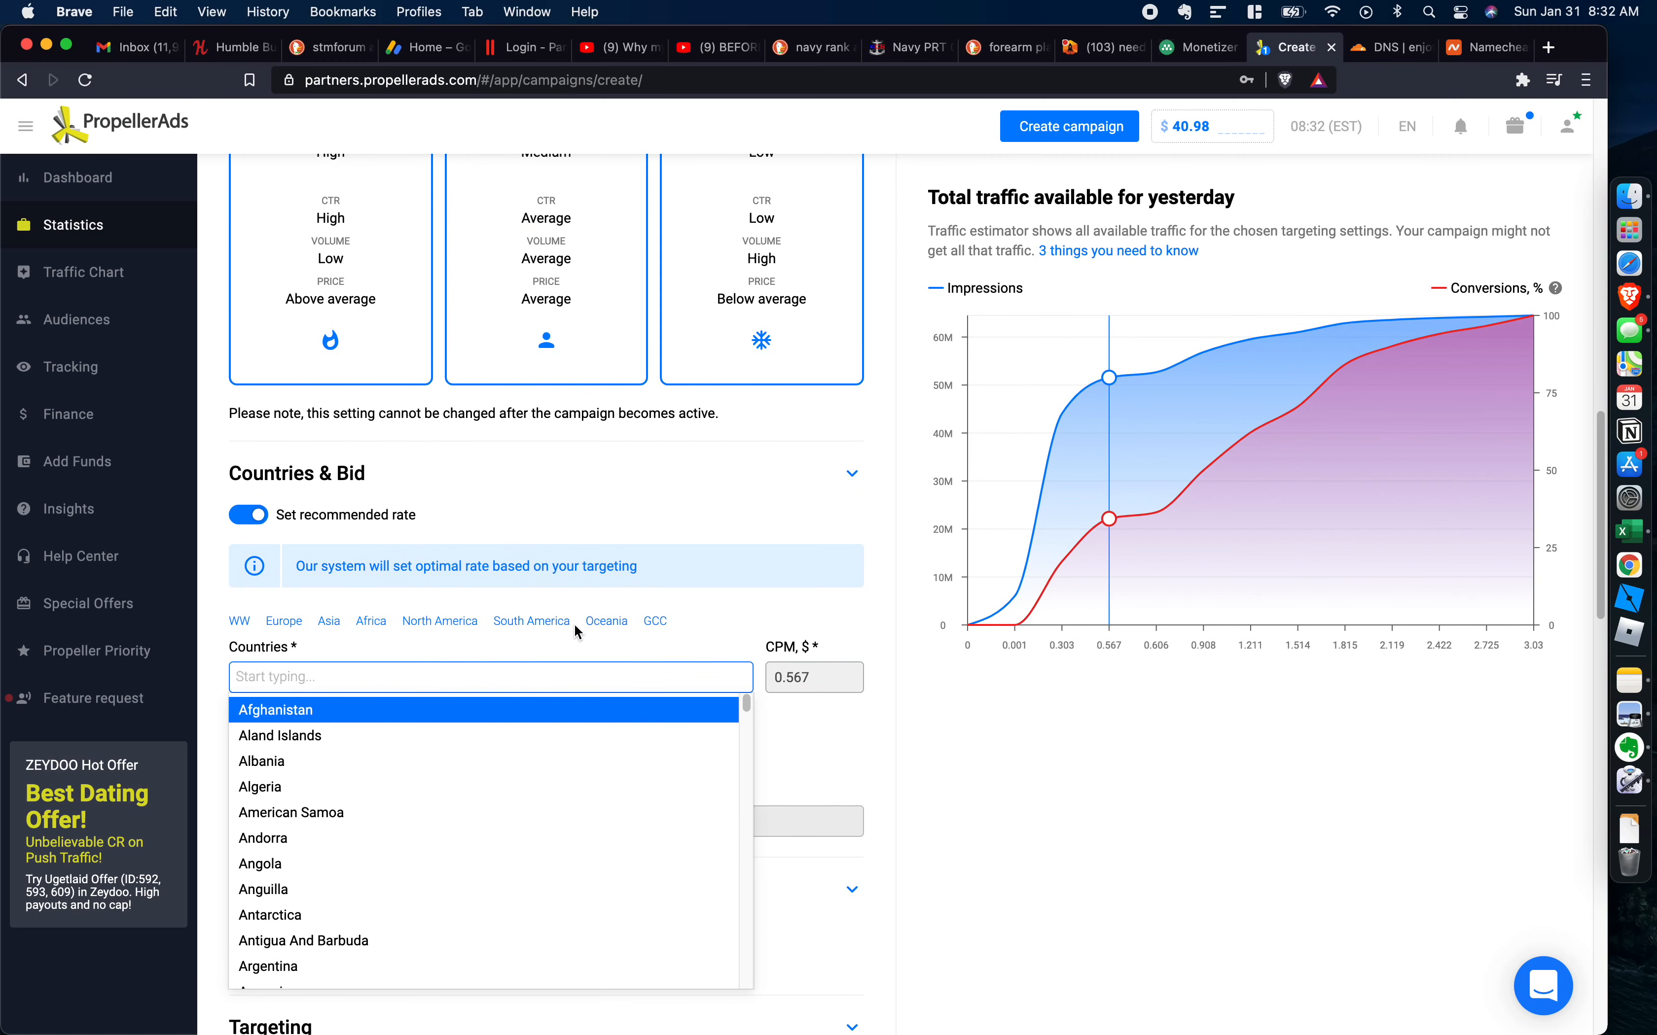
text(thai)
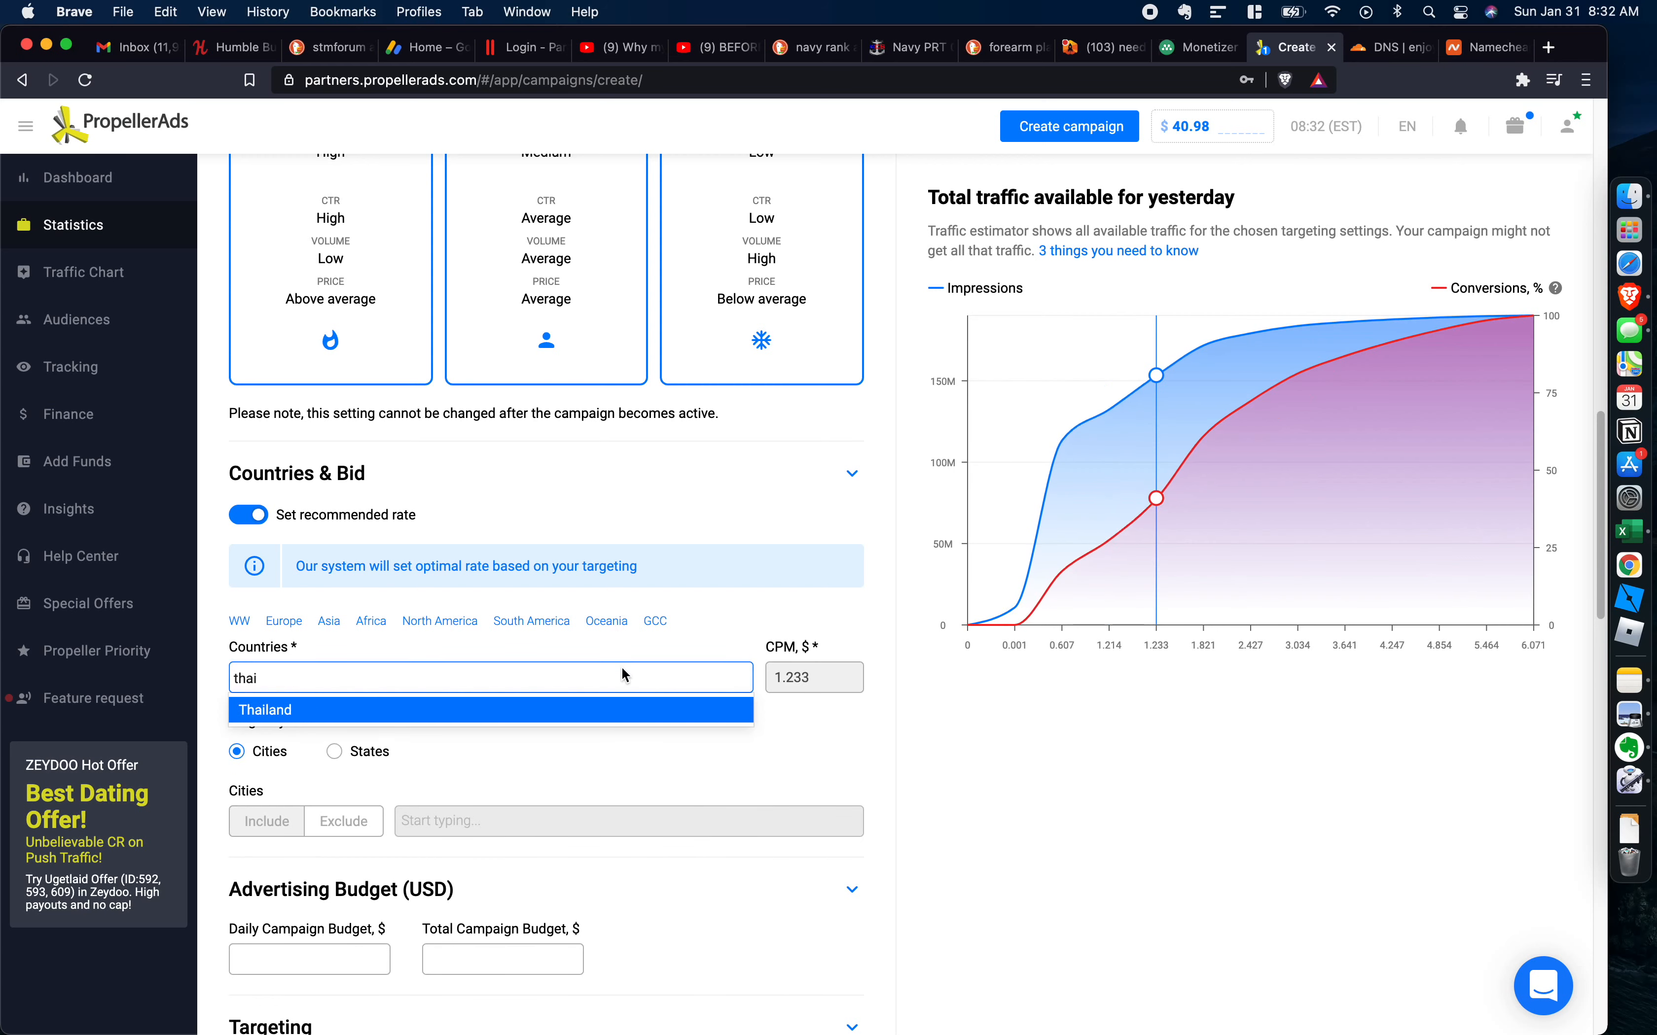
key(Return)
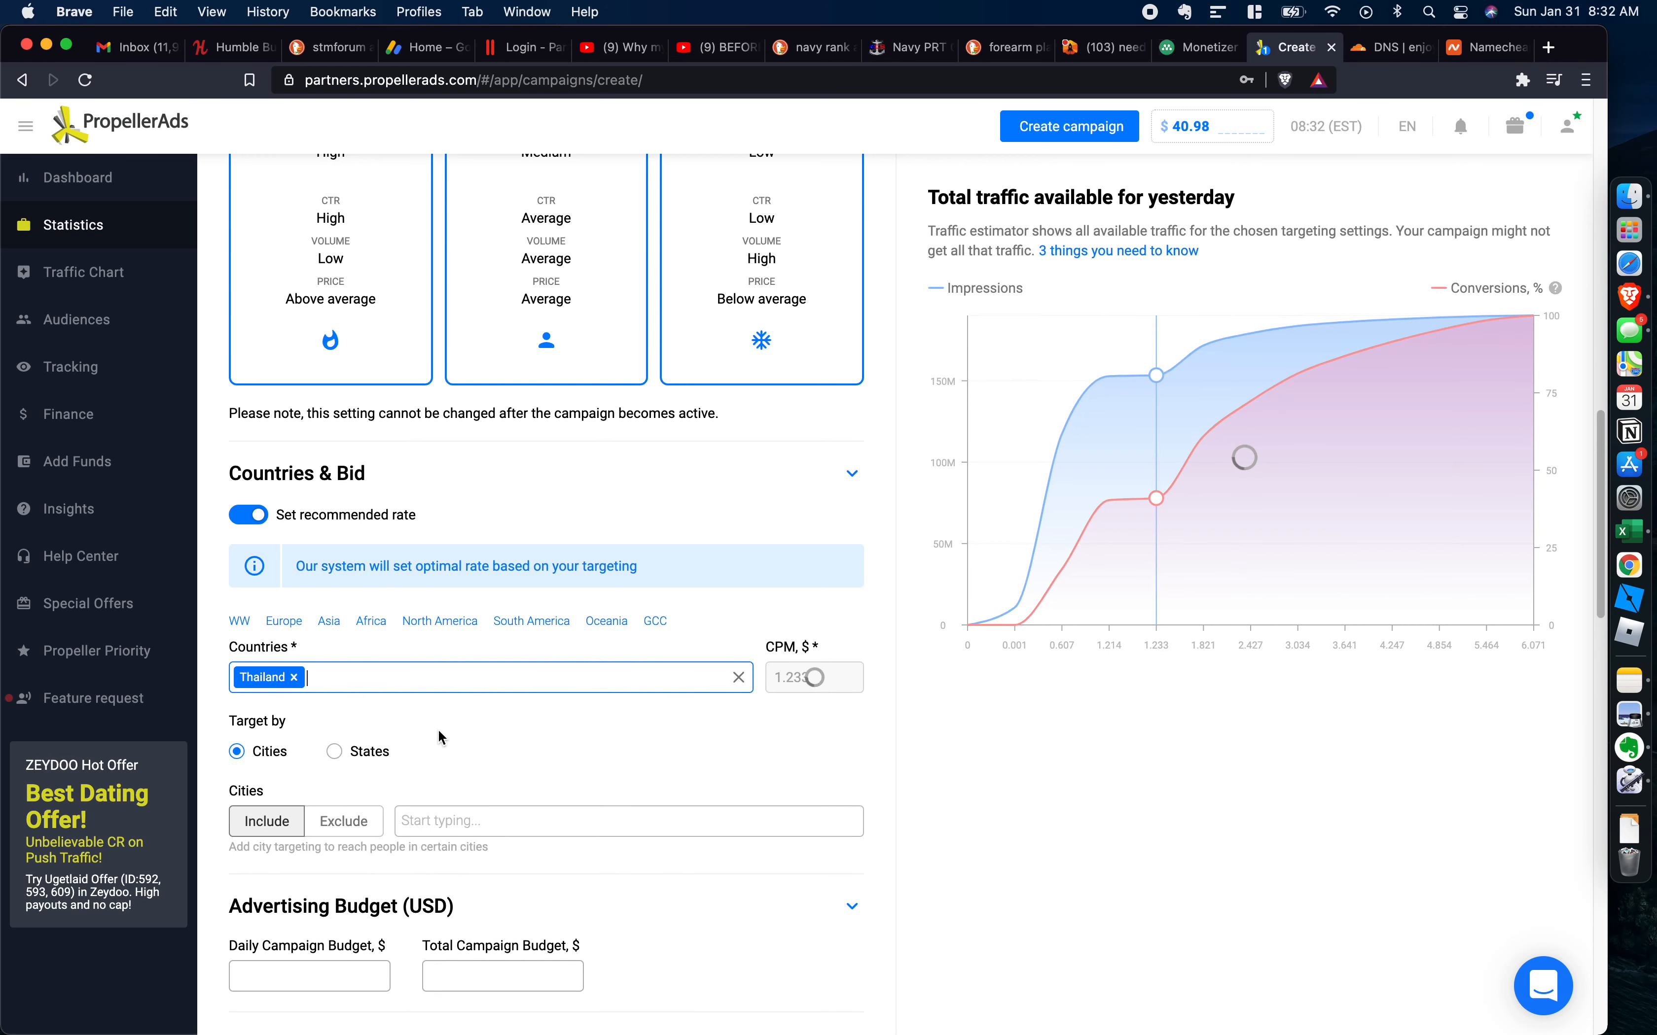
scroll(441, 738, down, 1)
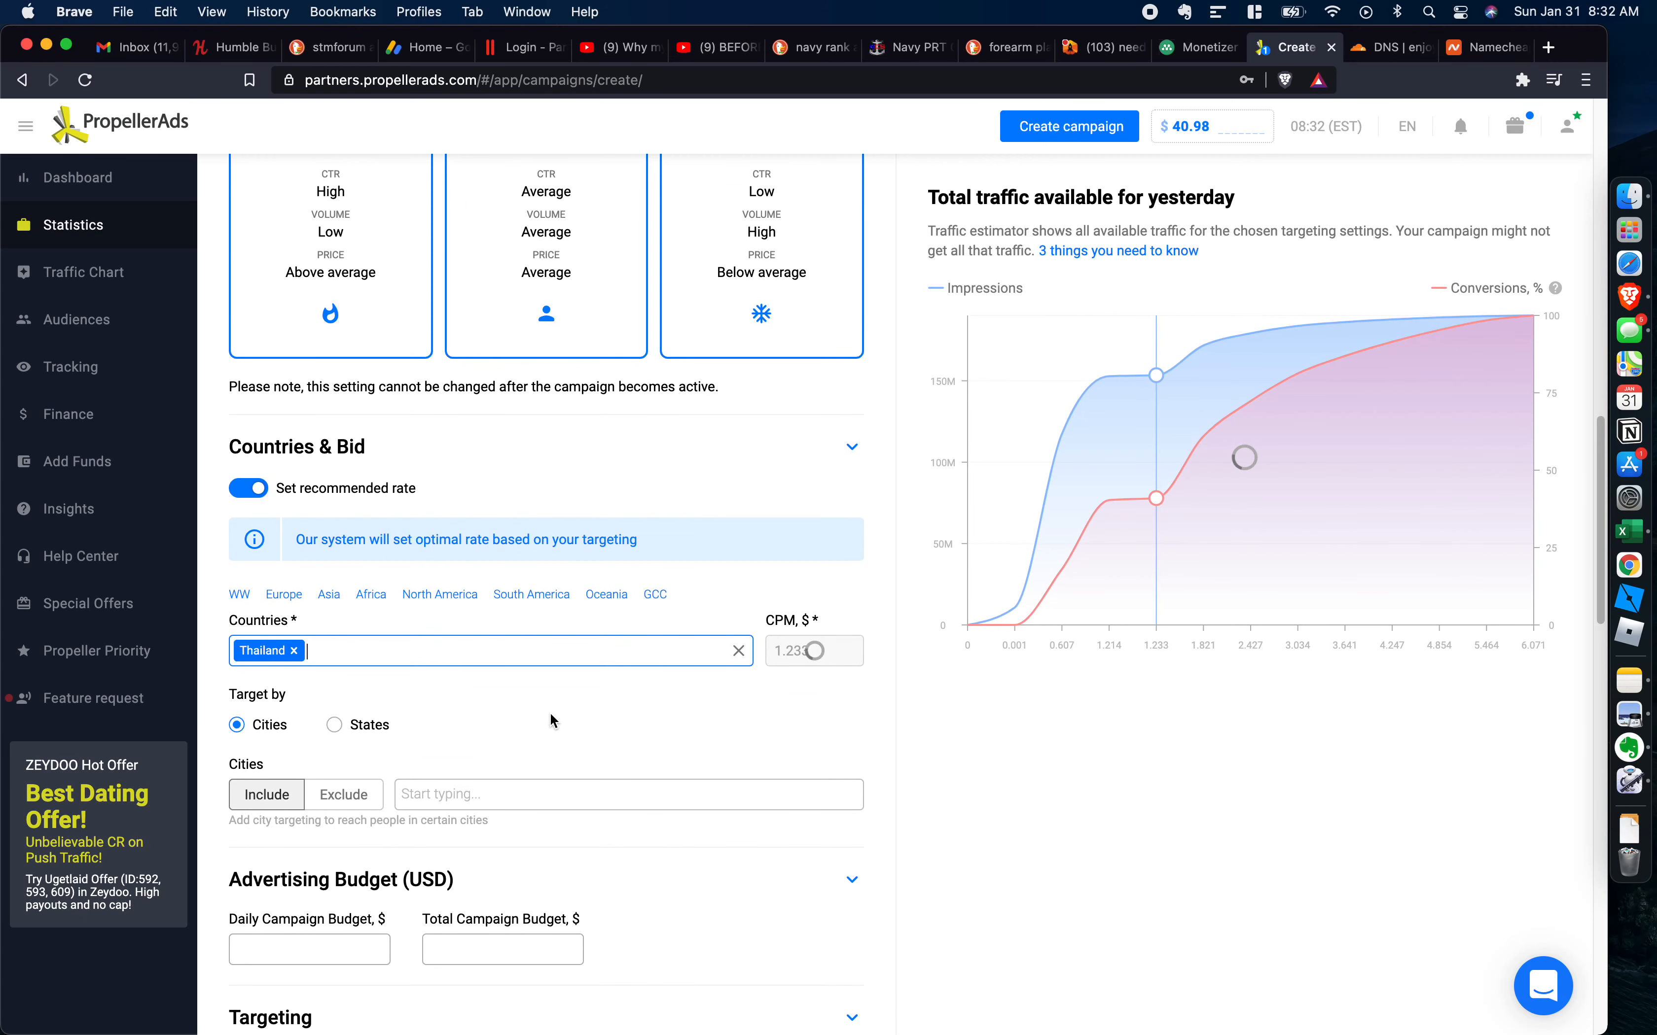
Set the daily campaign budget to $10 and the total campaign budget to $30.
scroll(548, 718, down, 5)
click(359, 692)
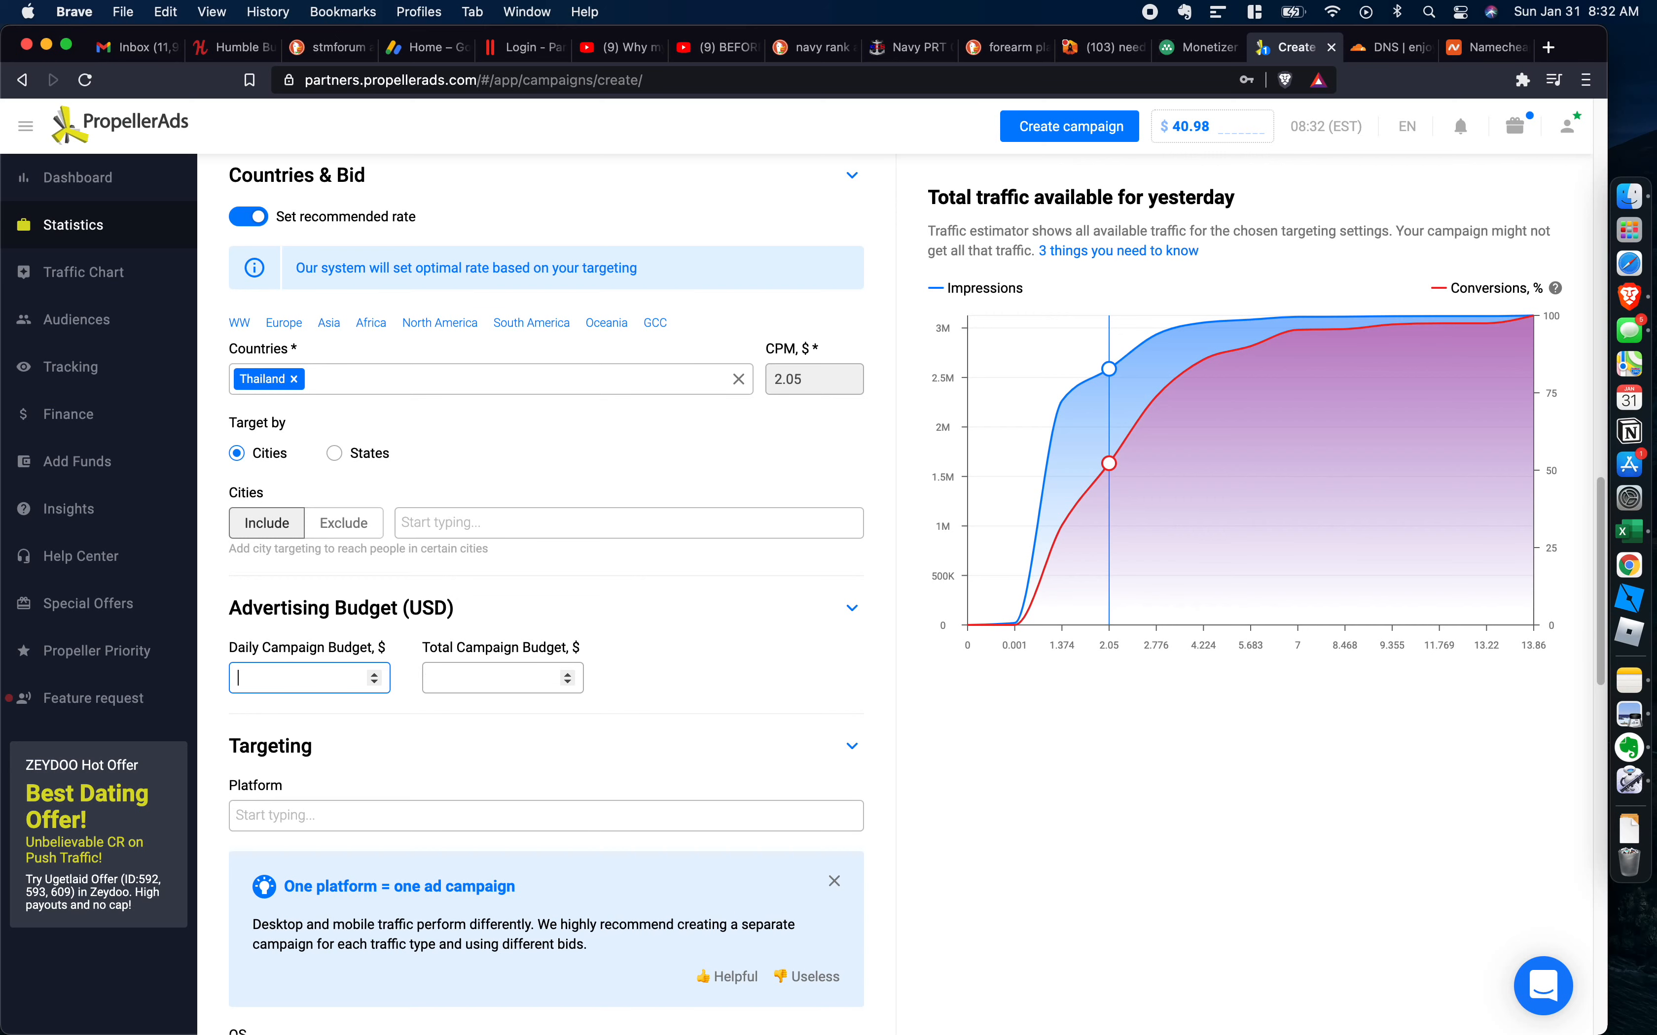
text(10)
key(Tab)
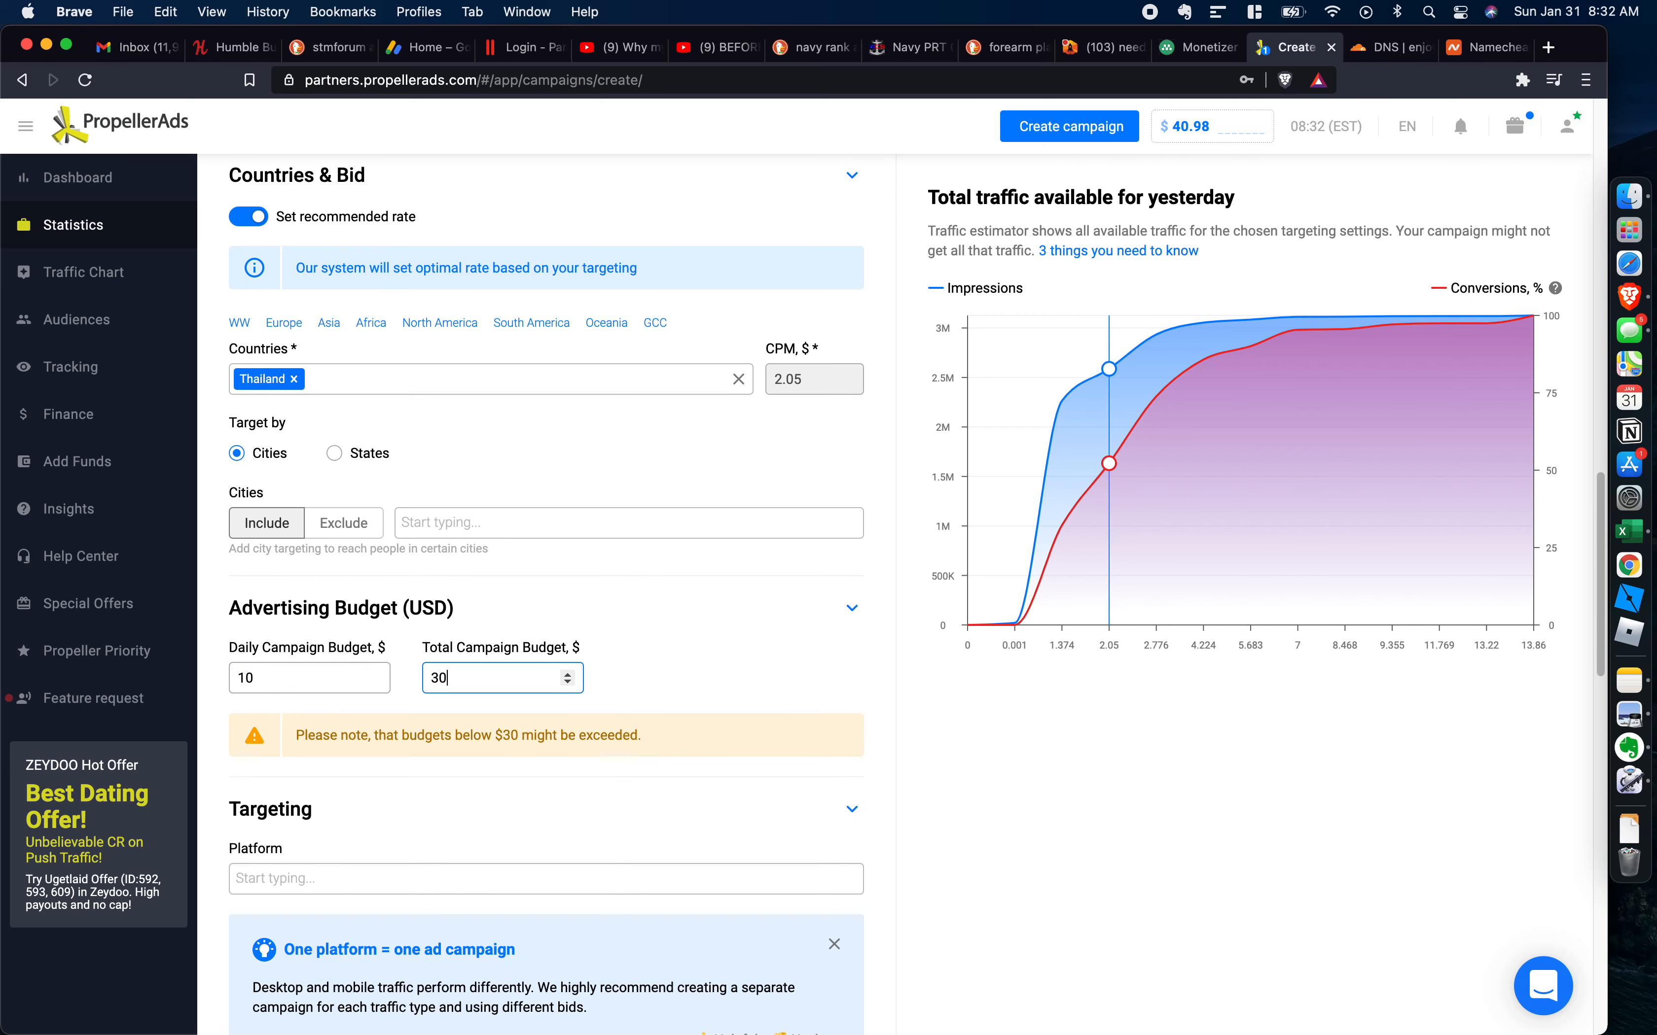
click(671, 638)
Target the Mobile platform with the Android and iOS operating systems.
scroll(404, 685, down, 2)
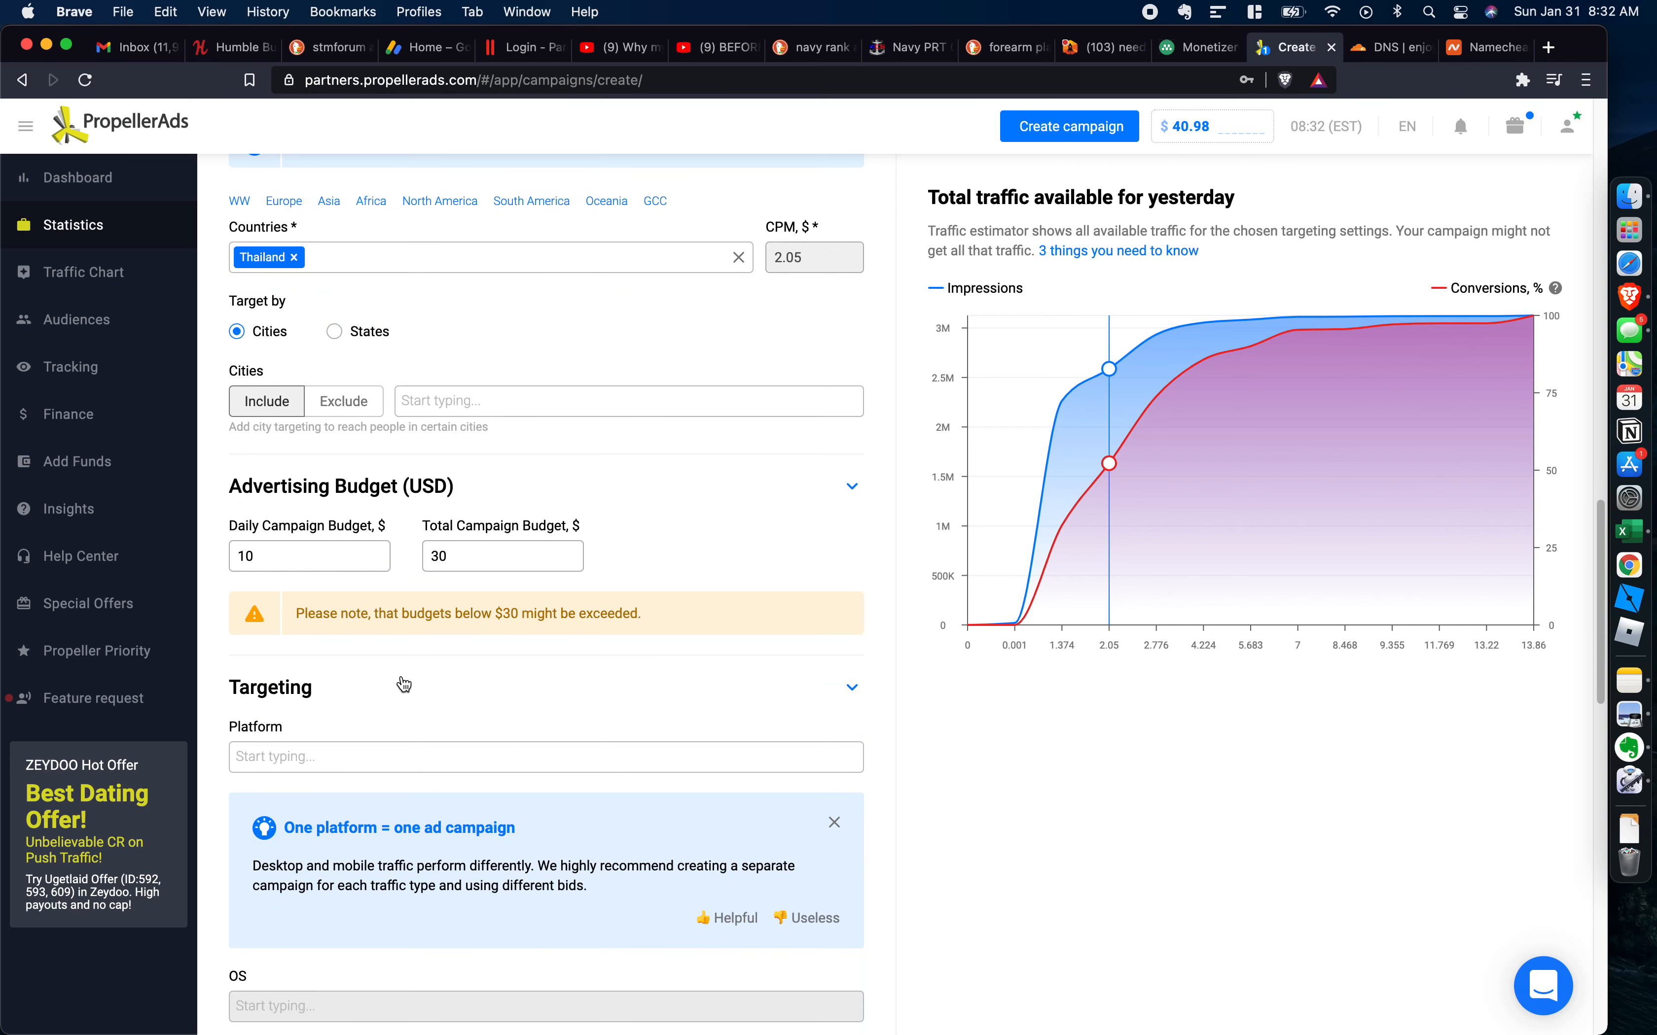
scroll(365, 699, down, 2)
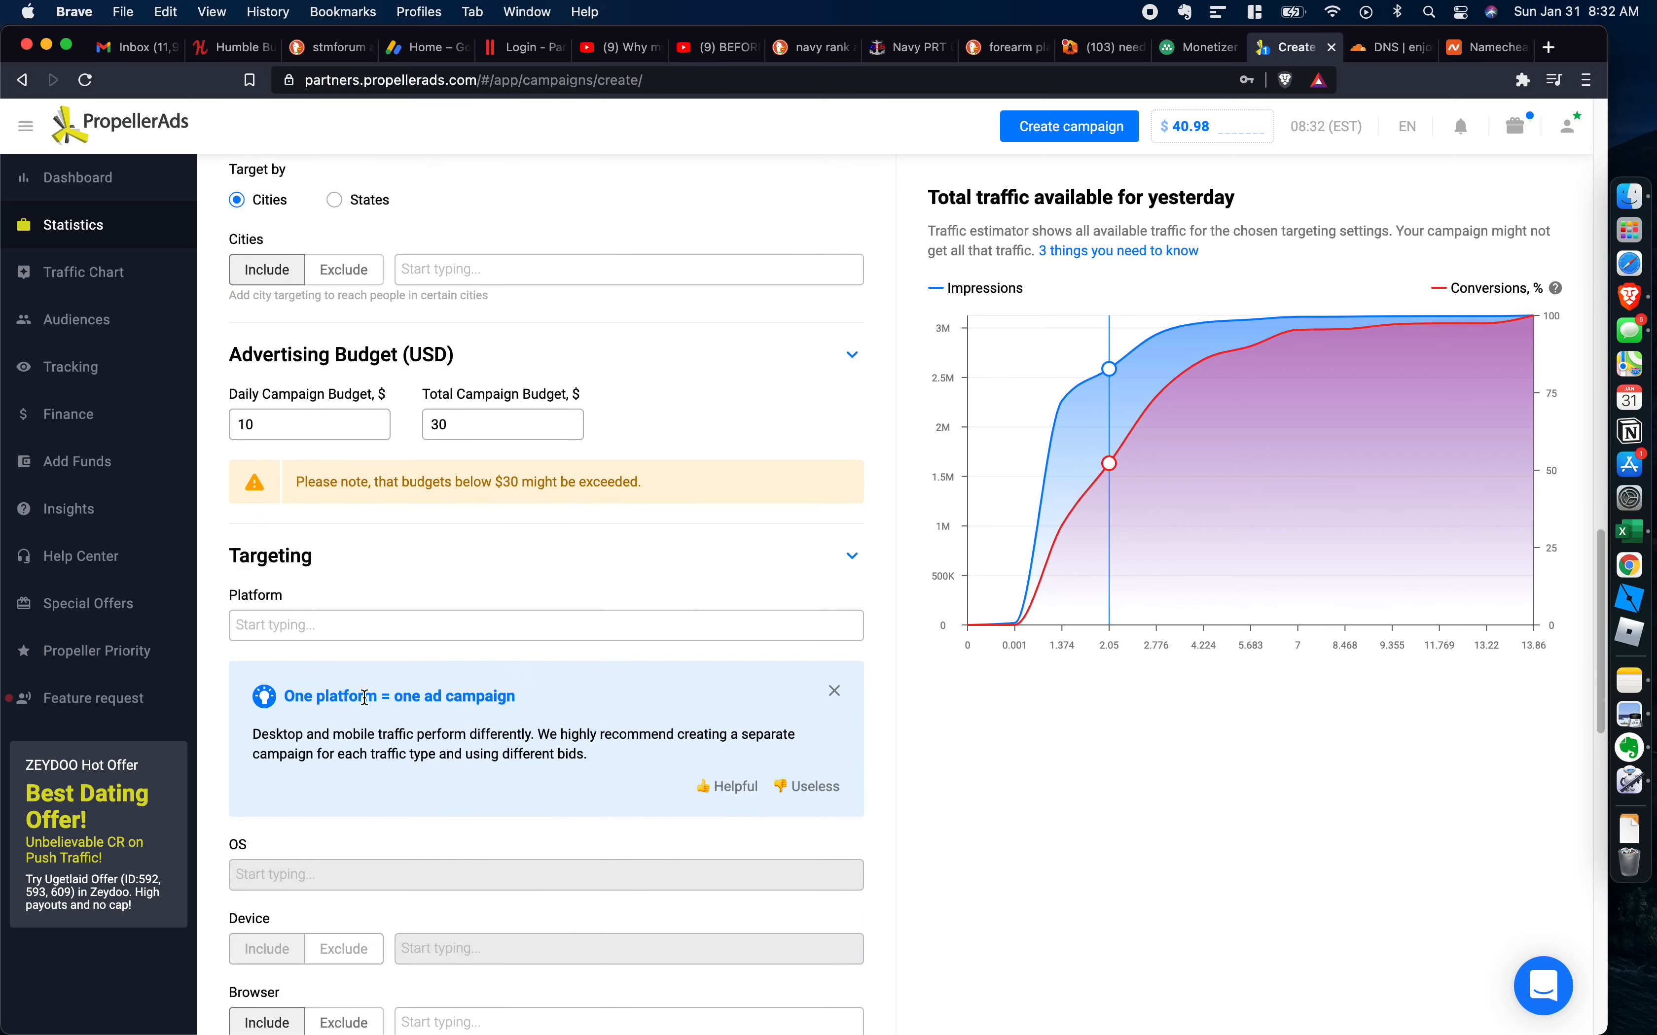
click(351, 628)
click(317, 683)
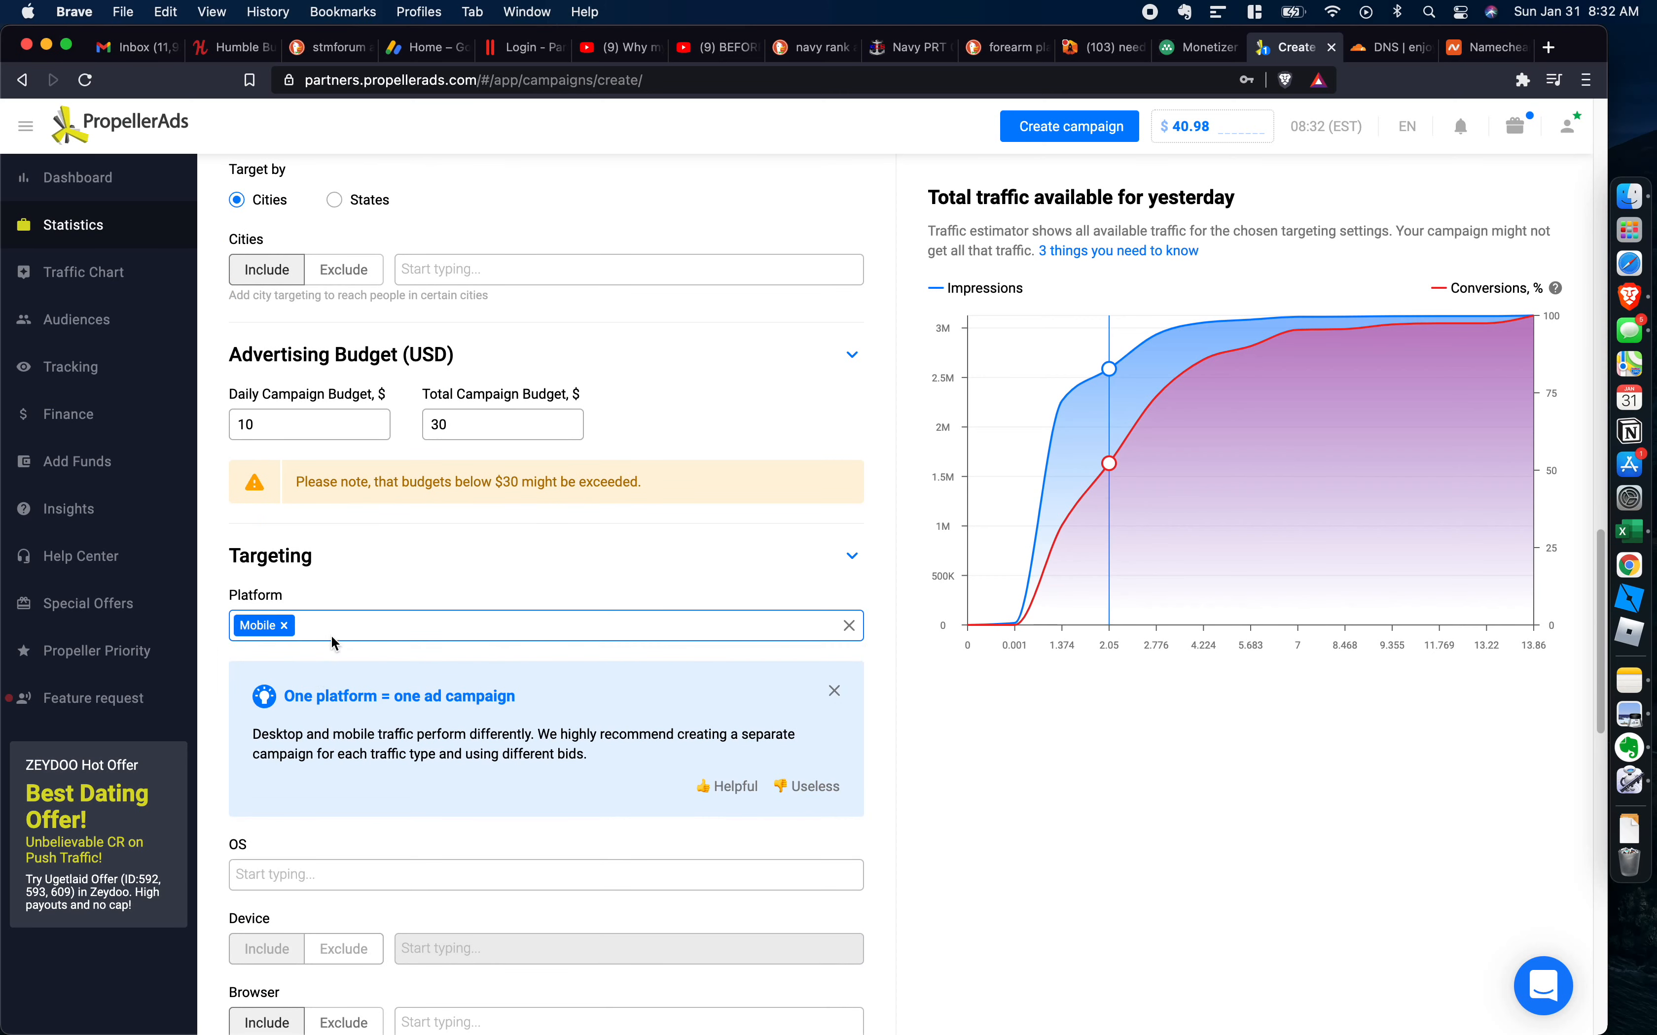
scroll(444, 629, down, 2)
click(276, 732)
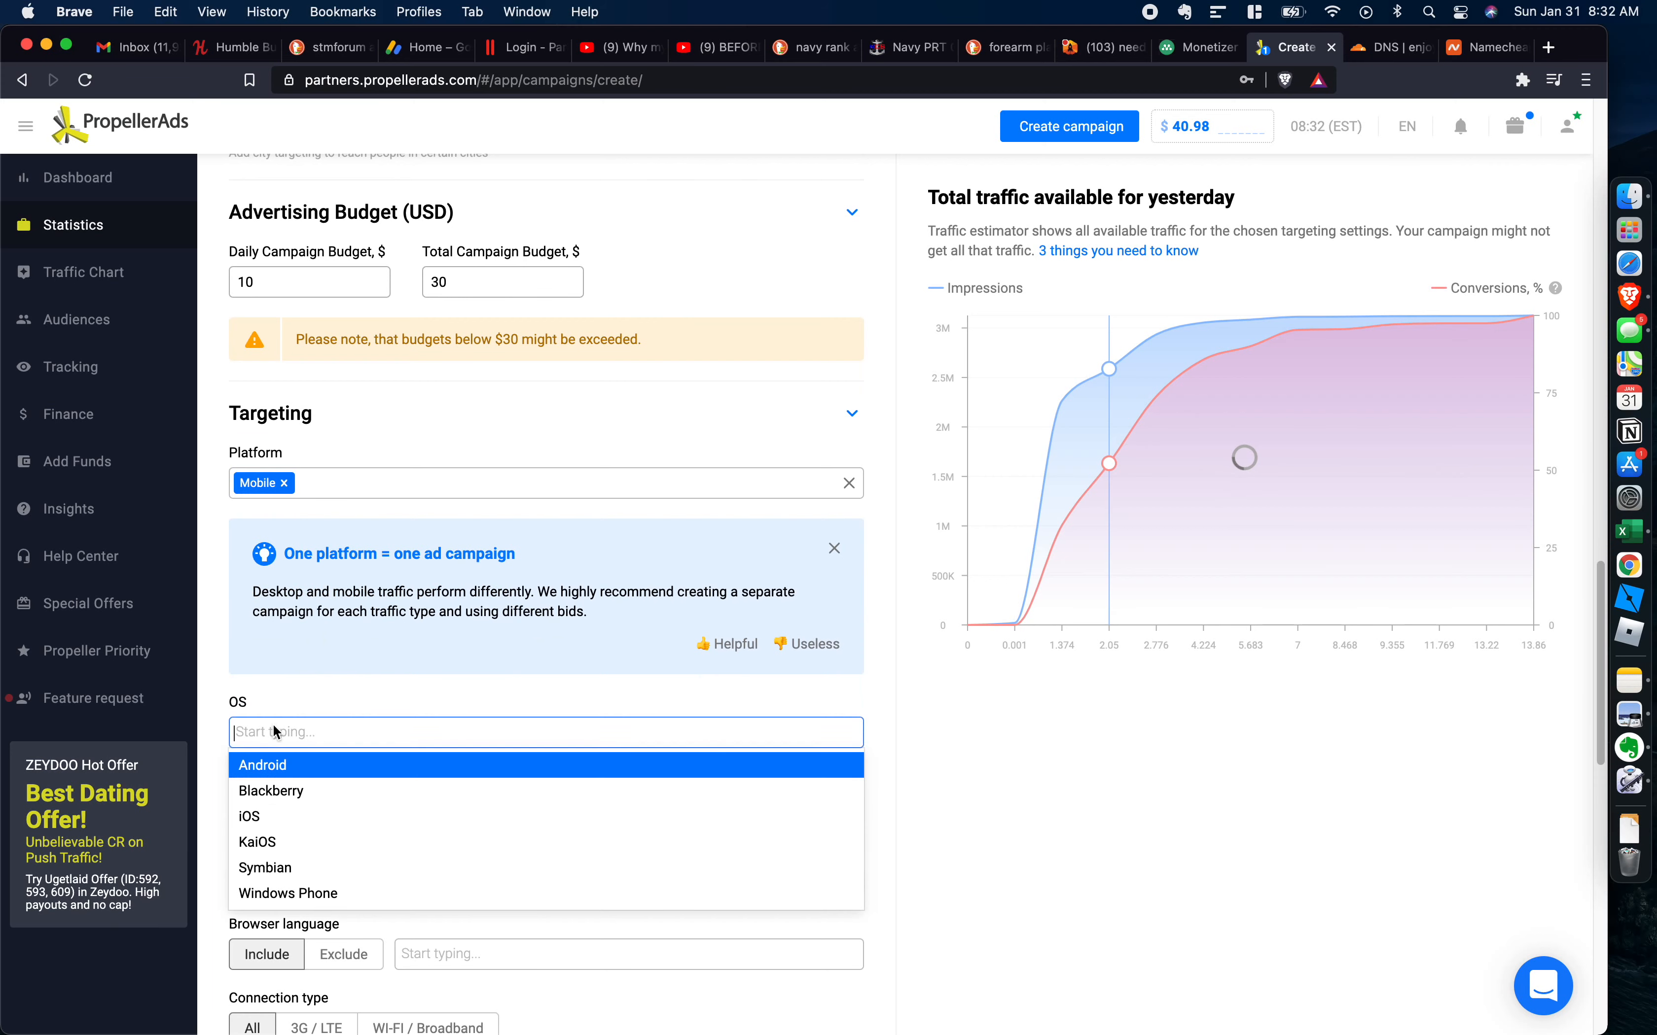
click(316, 766)
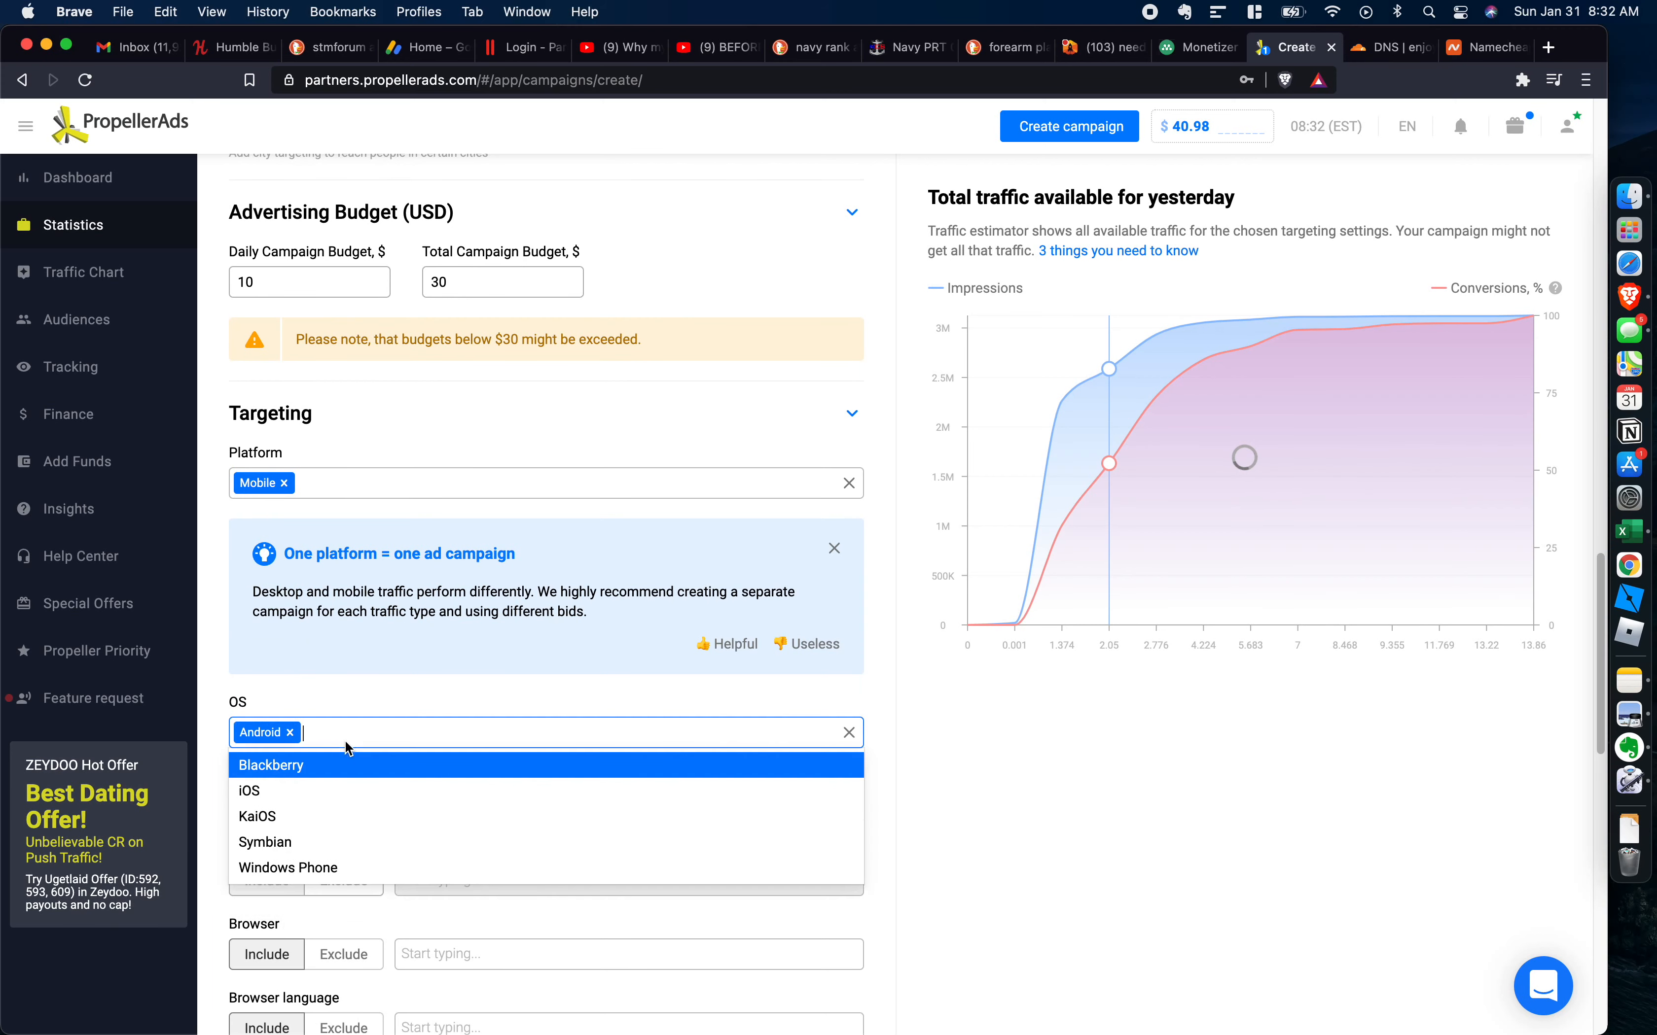
click(299, 792)
Try collecting users who completed conversions as a retargeting audience, and return the option to Do not collect.
scroll(520, 753, down, 7)
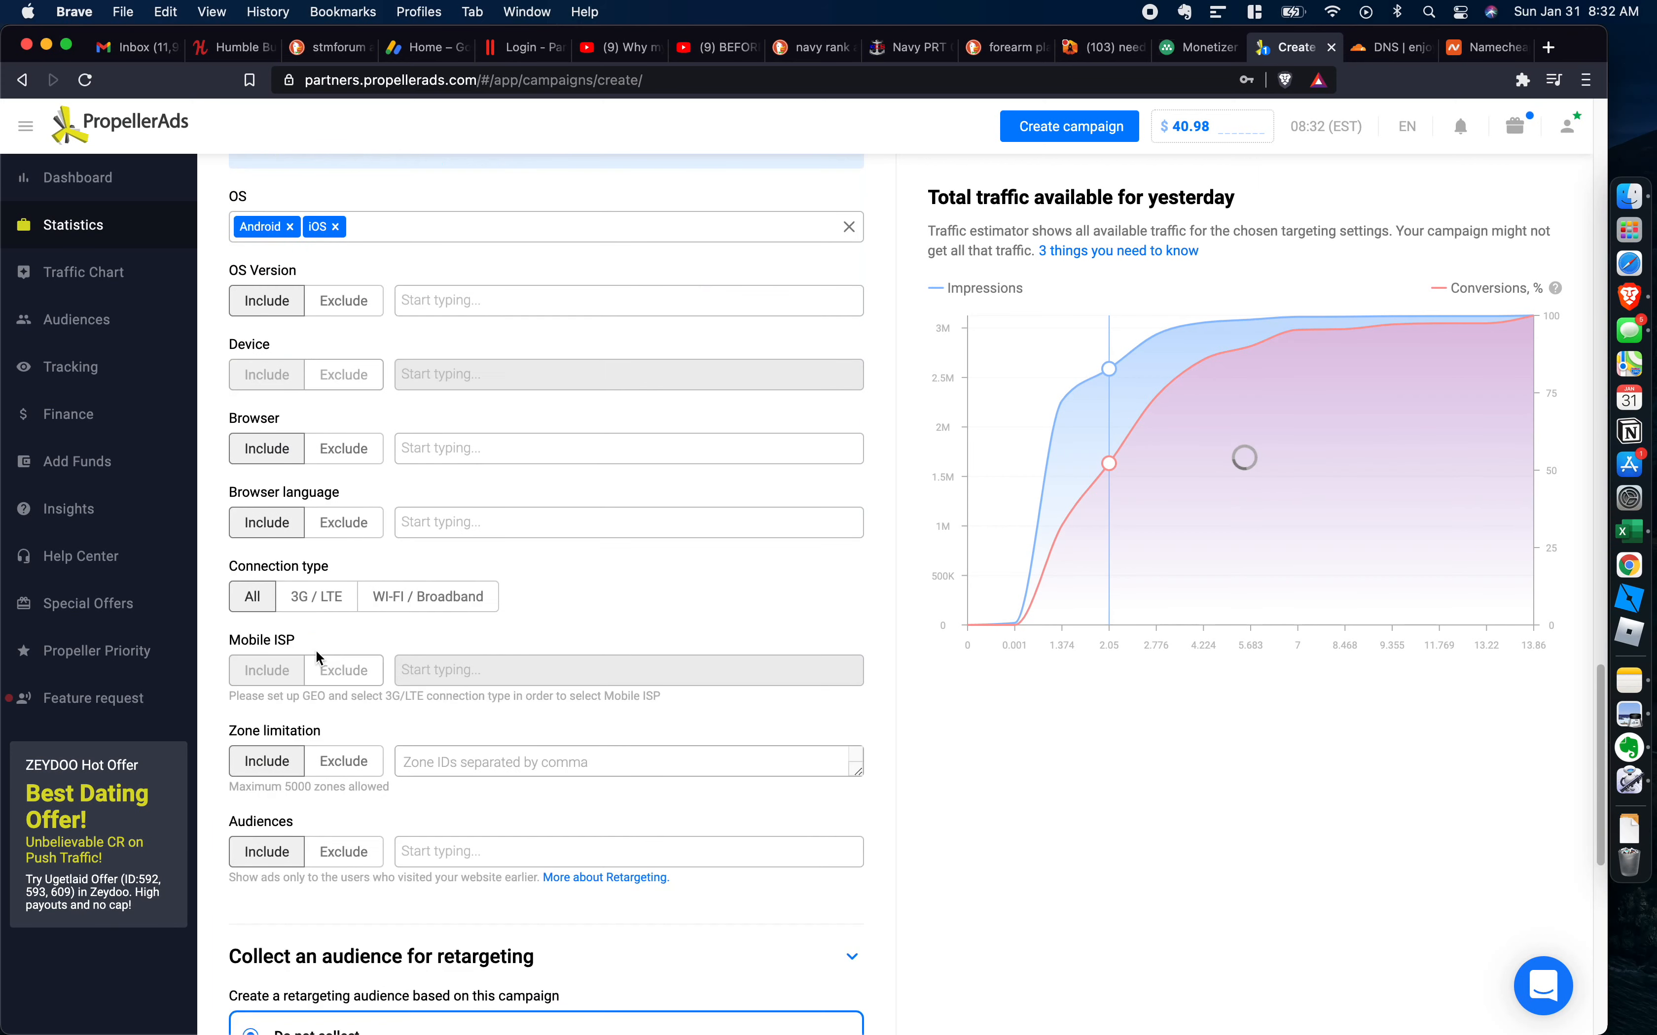
scroll(345, 606, down, 5)
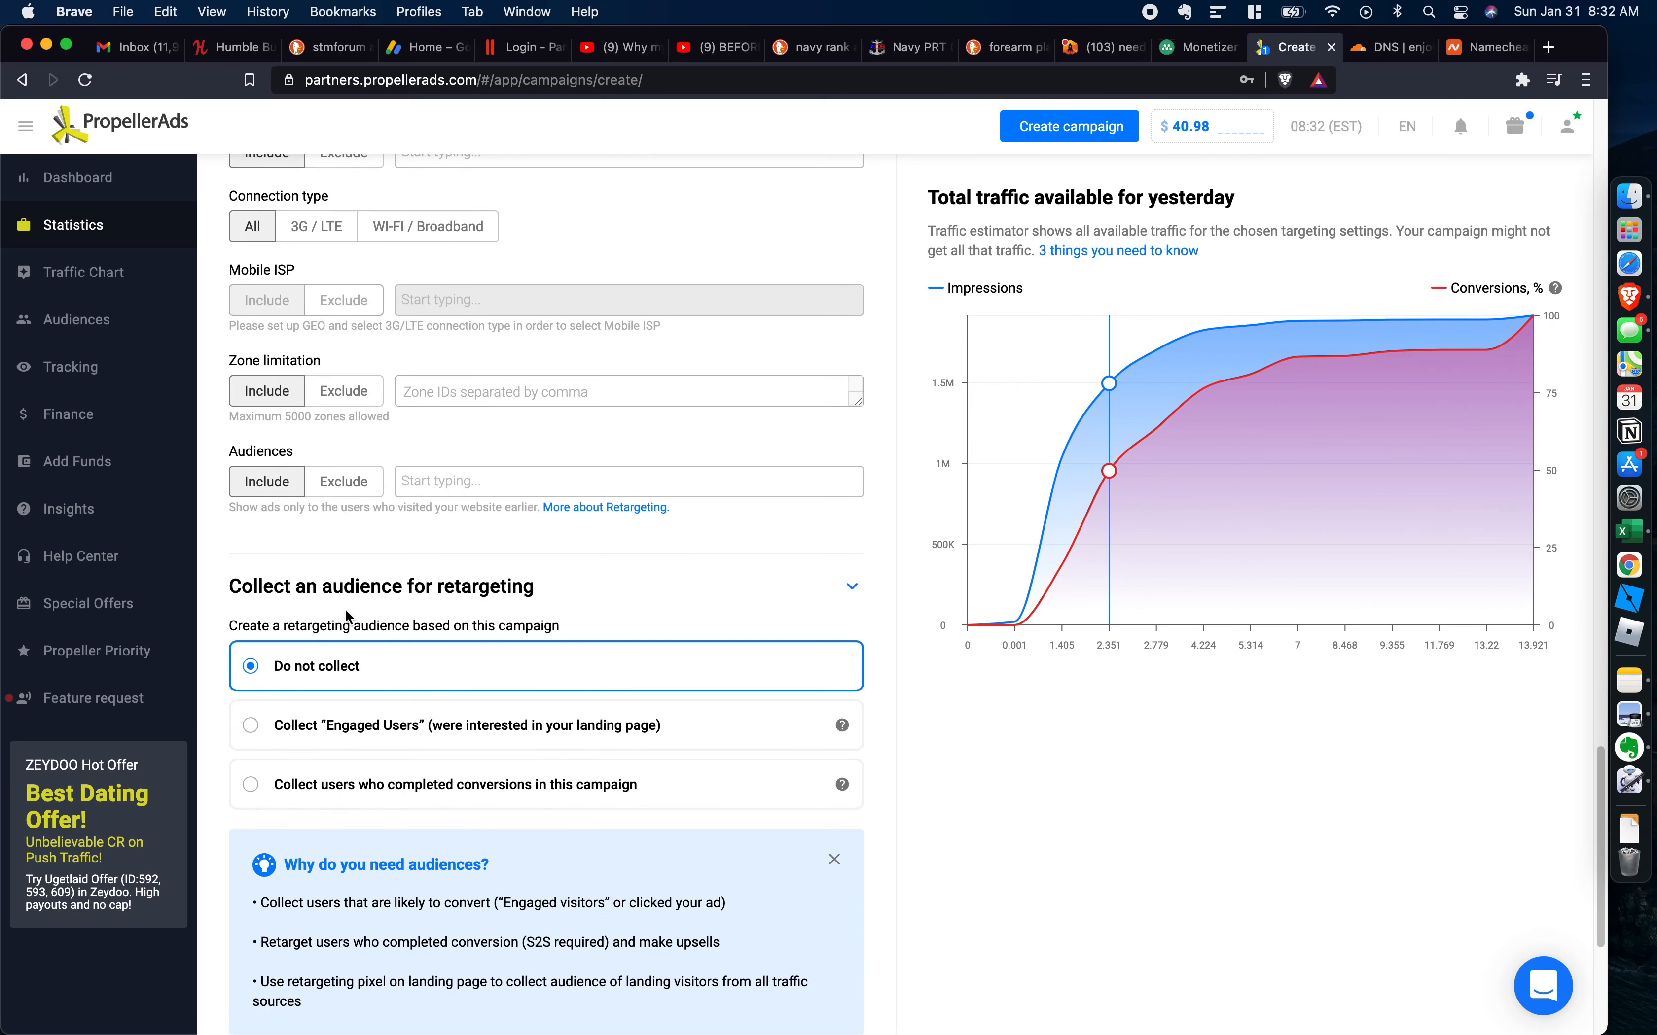
scroll(346, 615, down, 2)
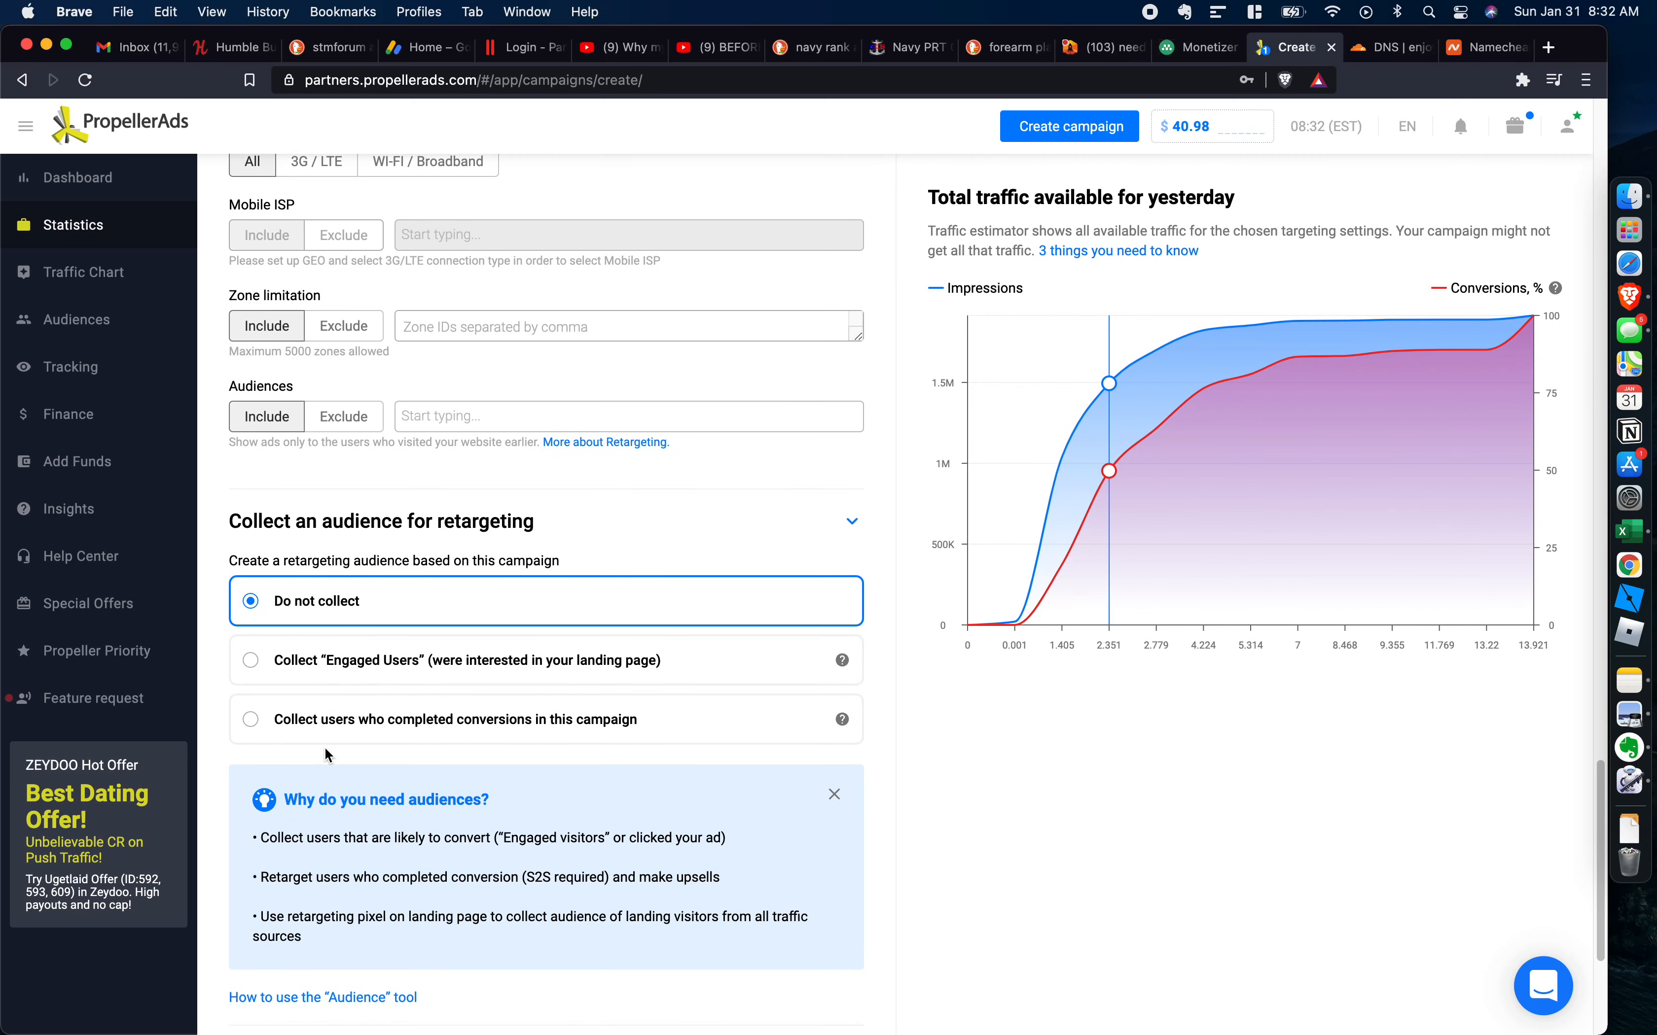
scroll(375, 555, down, 2)
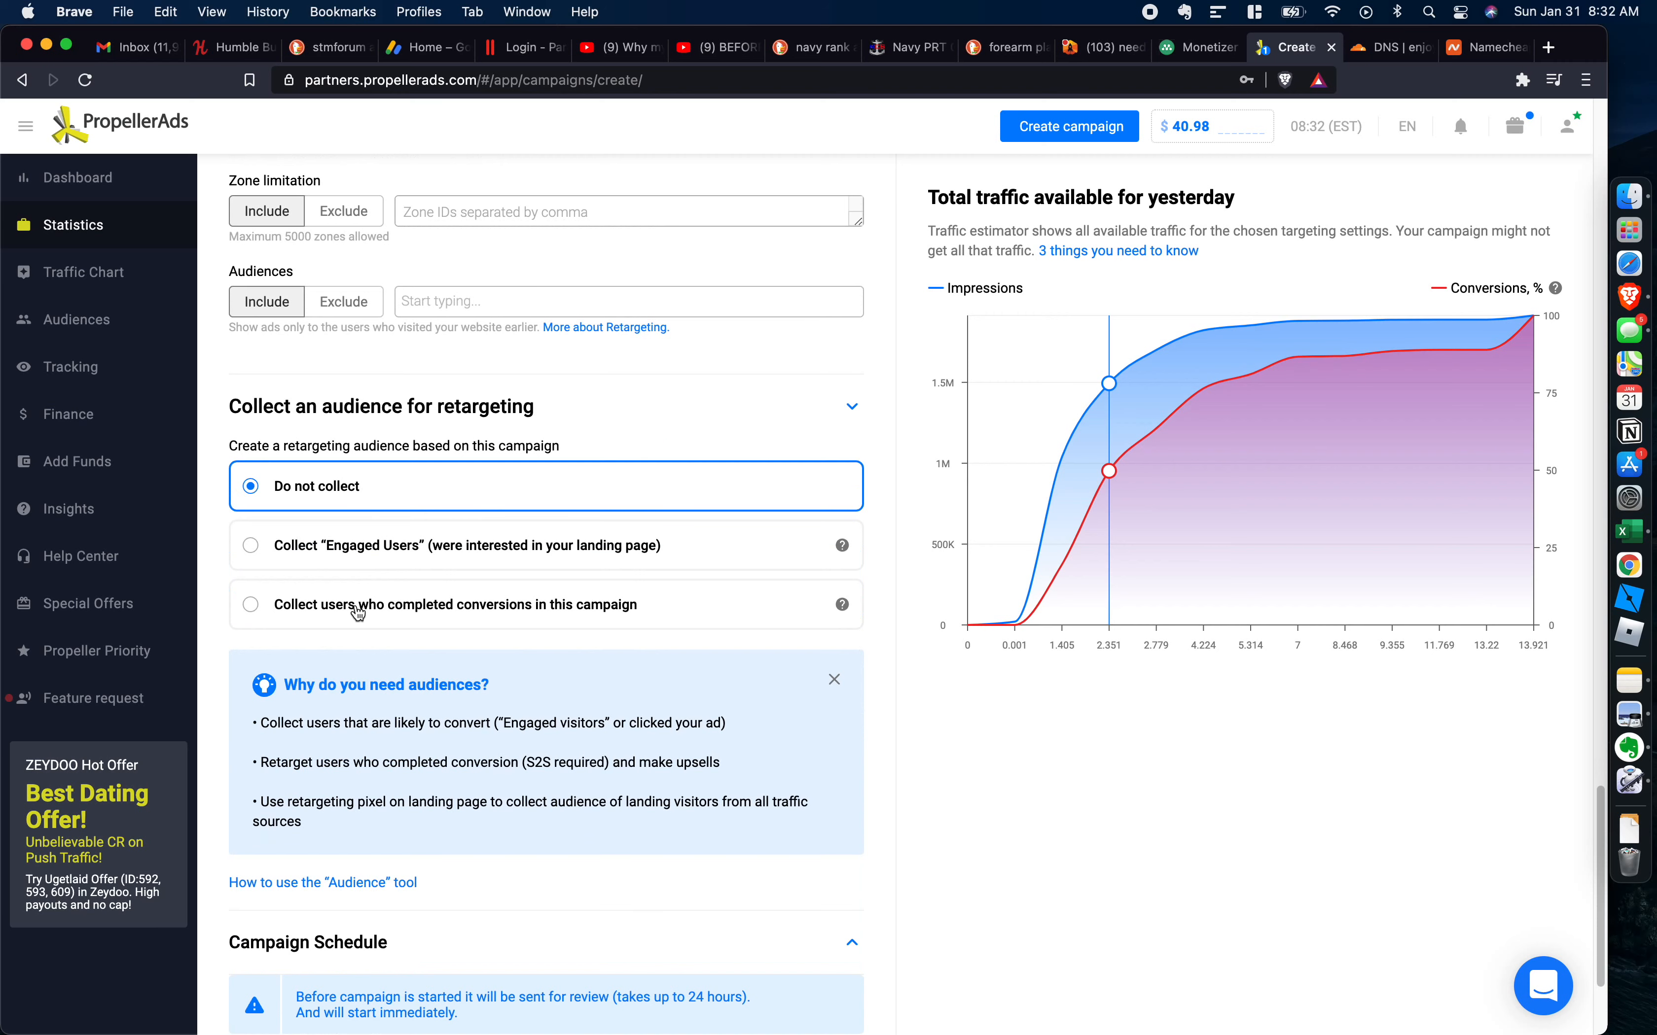
click(358, 611)
click(329, 688)
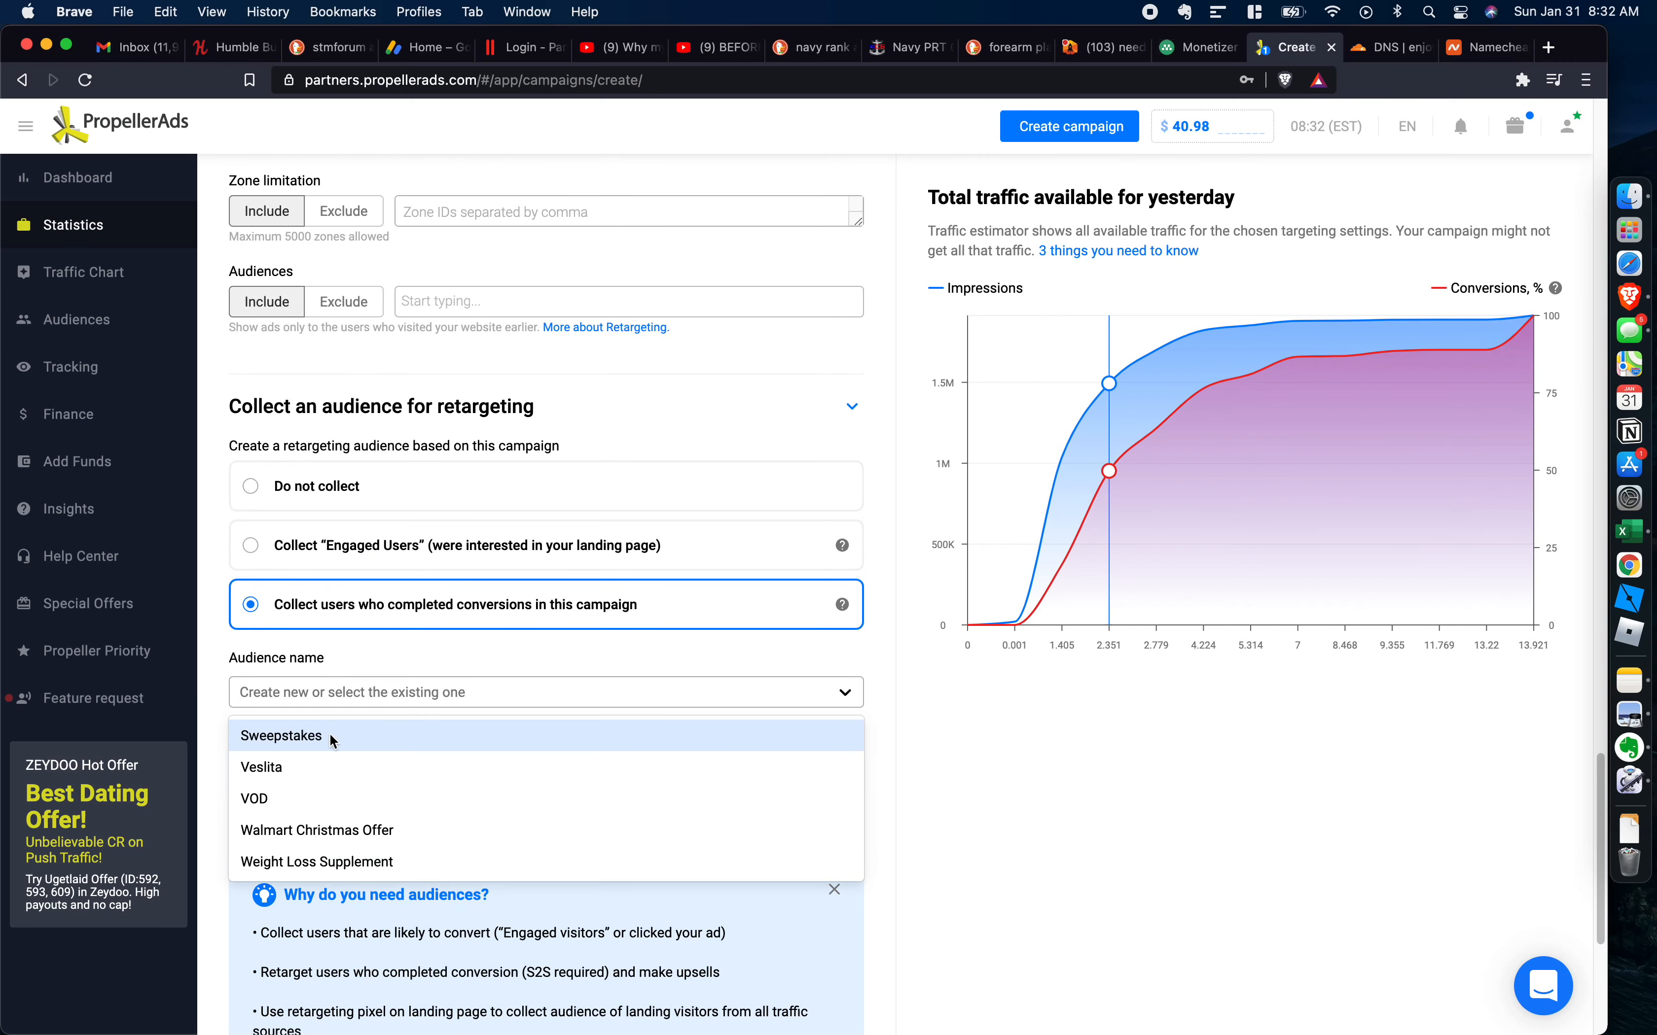
click(340, 637)
click(325, 489)
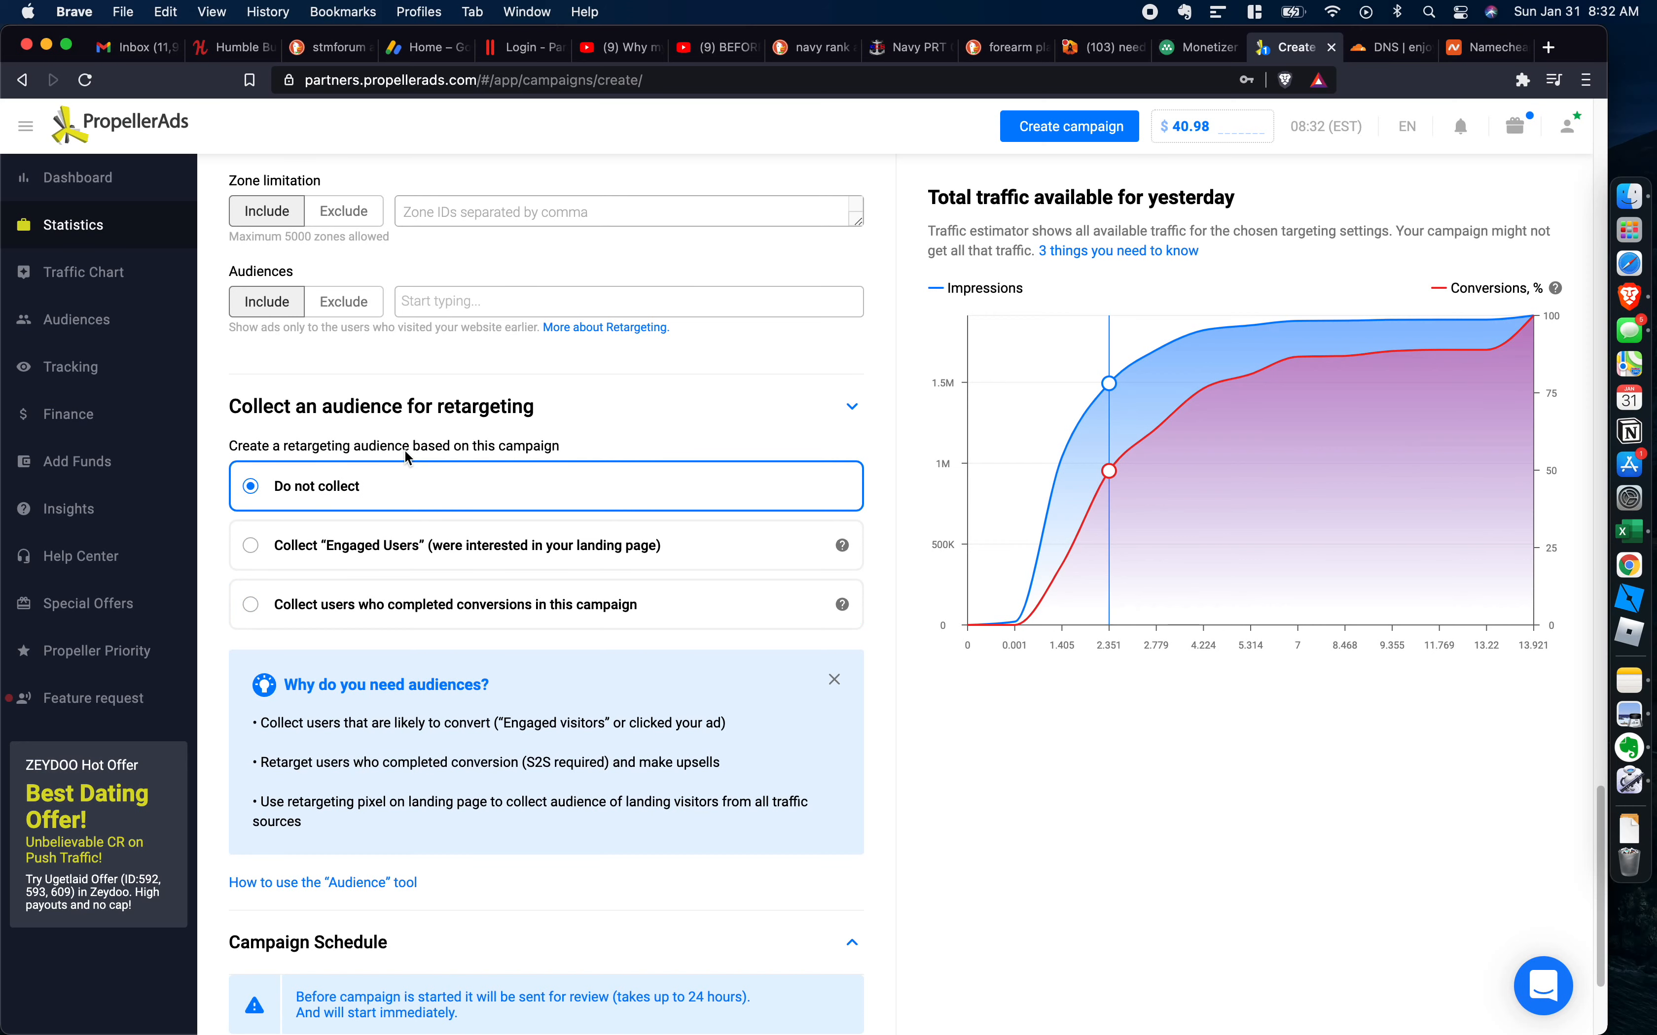
Declare that the campaign meets the Quality Guidelines and start the campaign.
scroll(450, 463, down, 4)
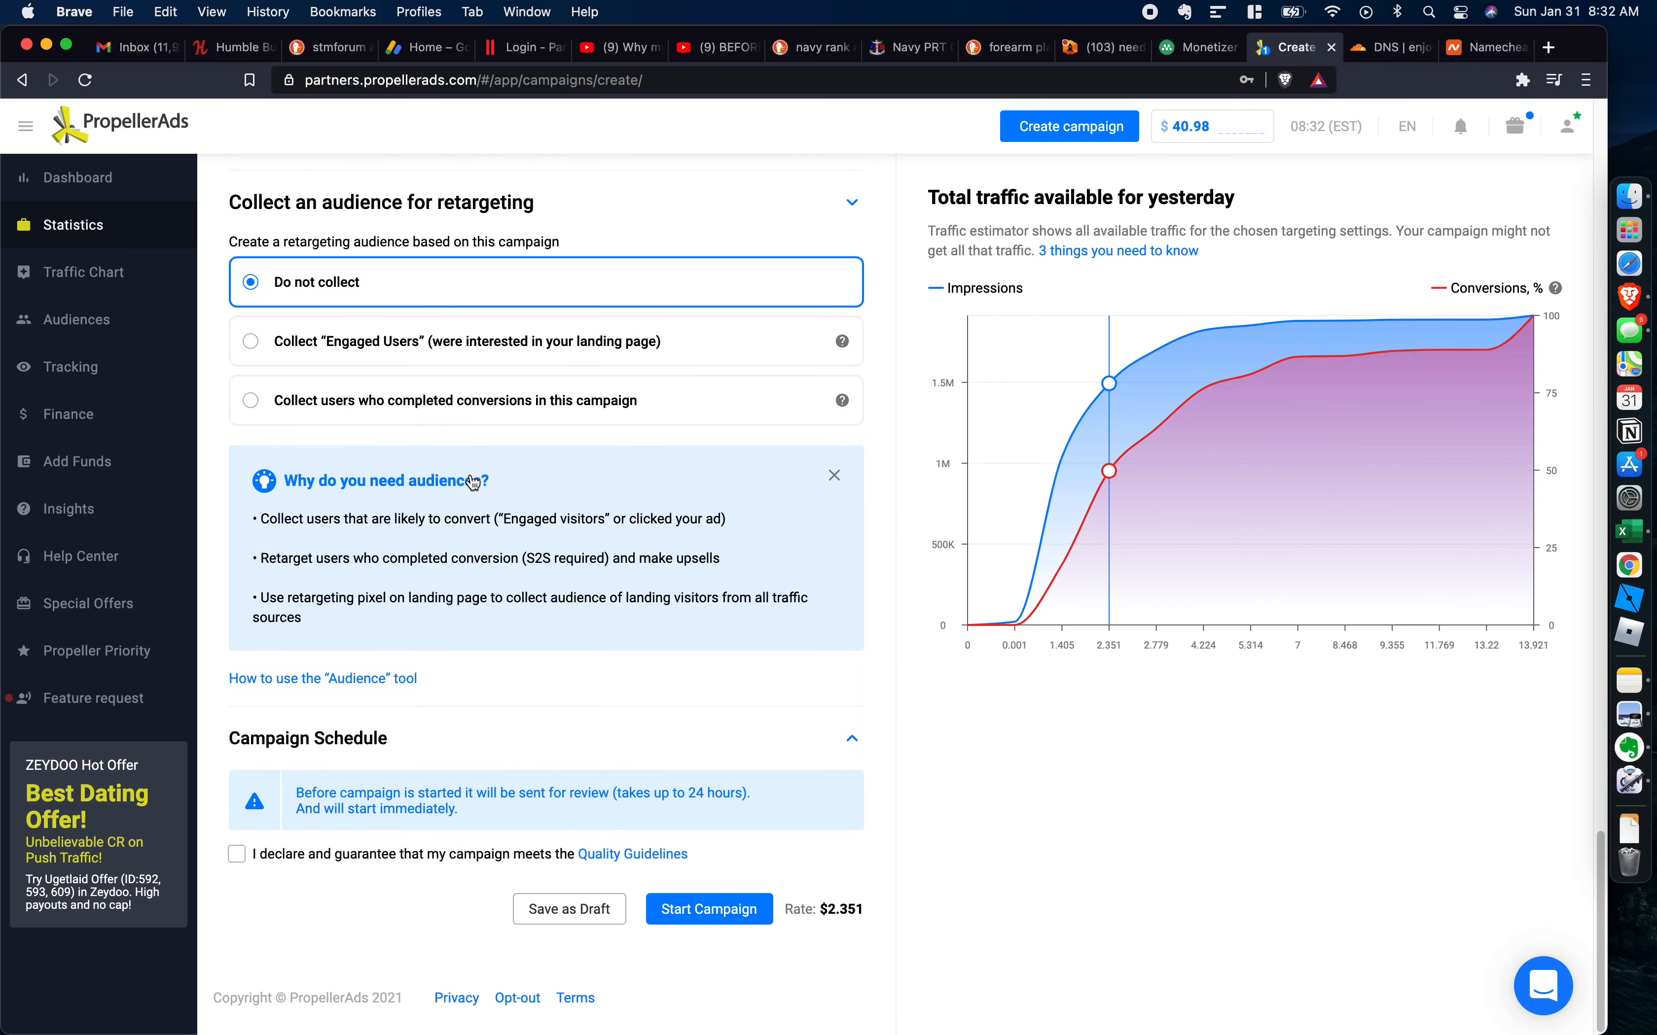
click(236, 862)
click(712, 908)
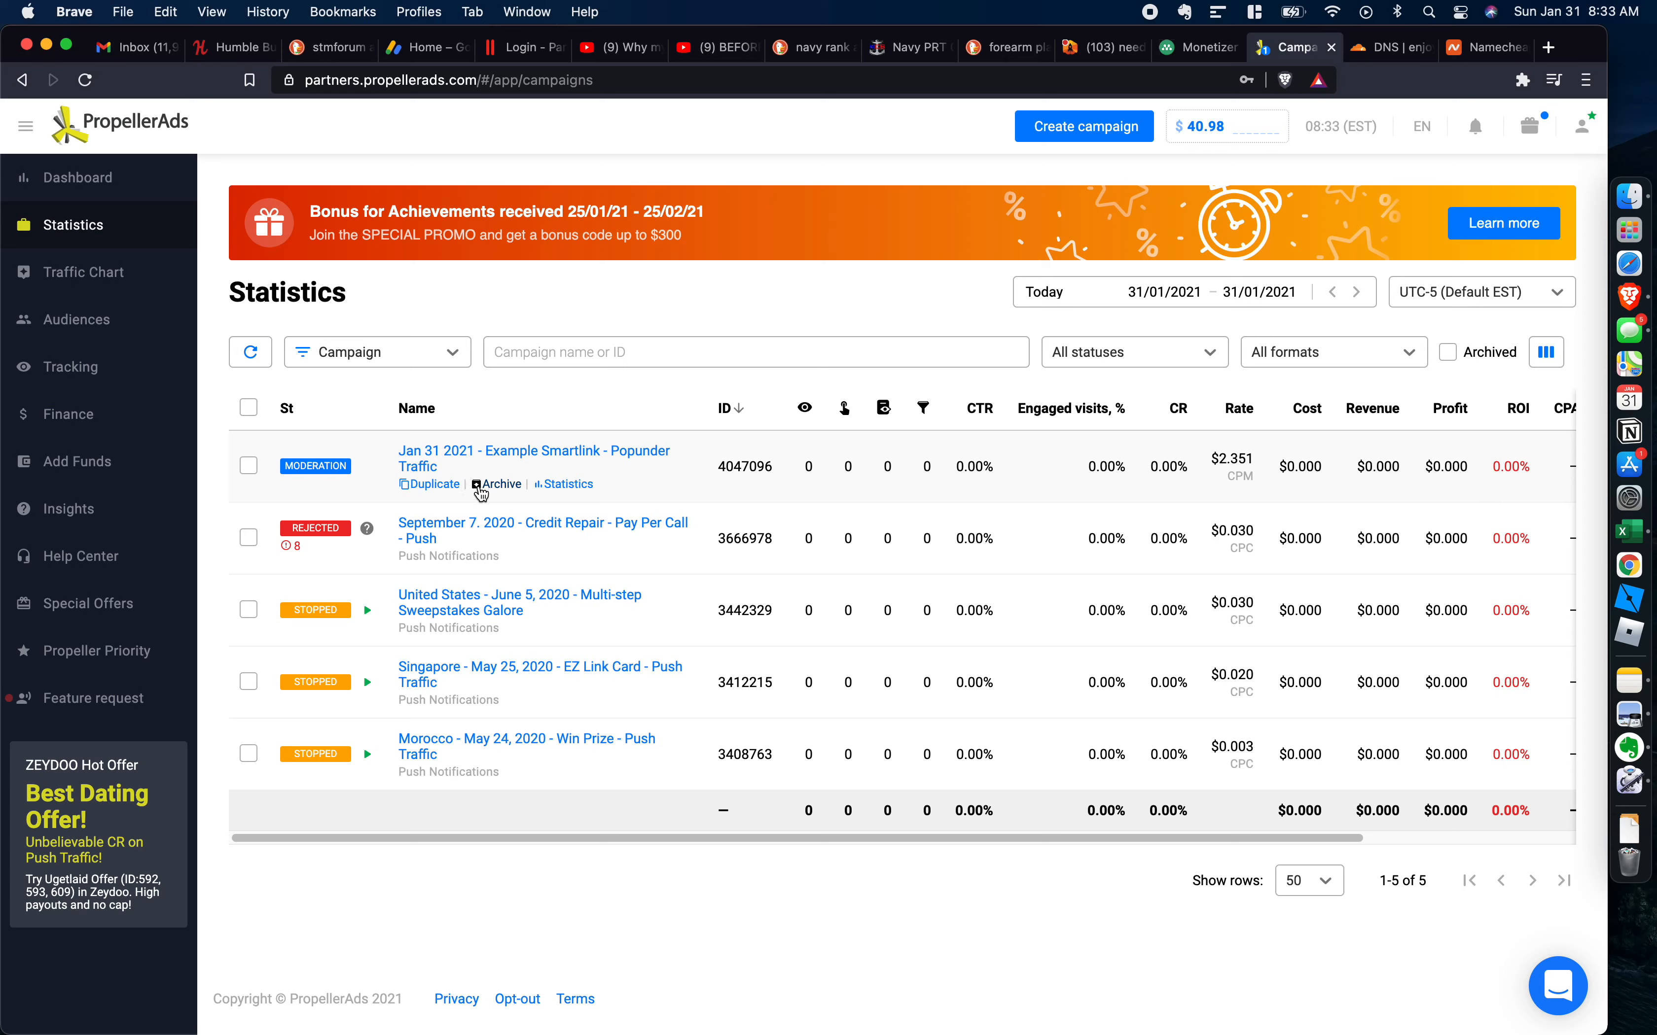
Archive the "Jan 31 2021 - Example Smartlink - Popunder Traffic" campaign and confirm the status change.
click(252, 470)
click(294, 357)
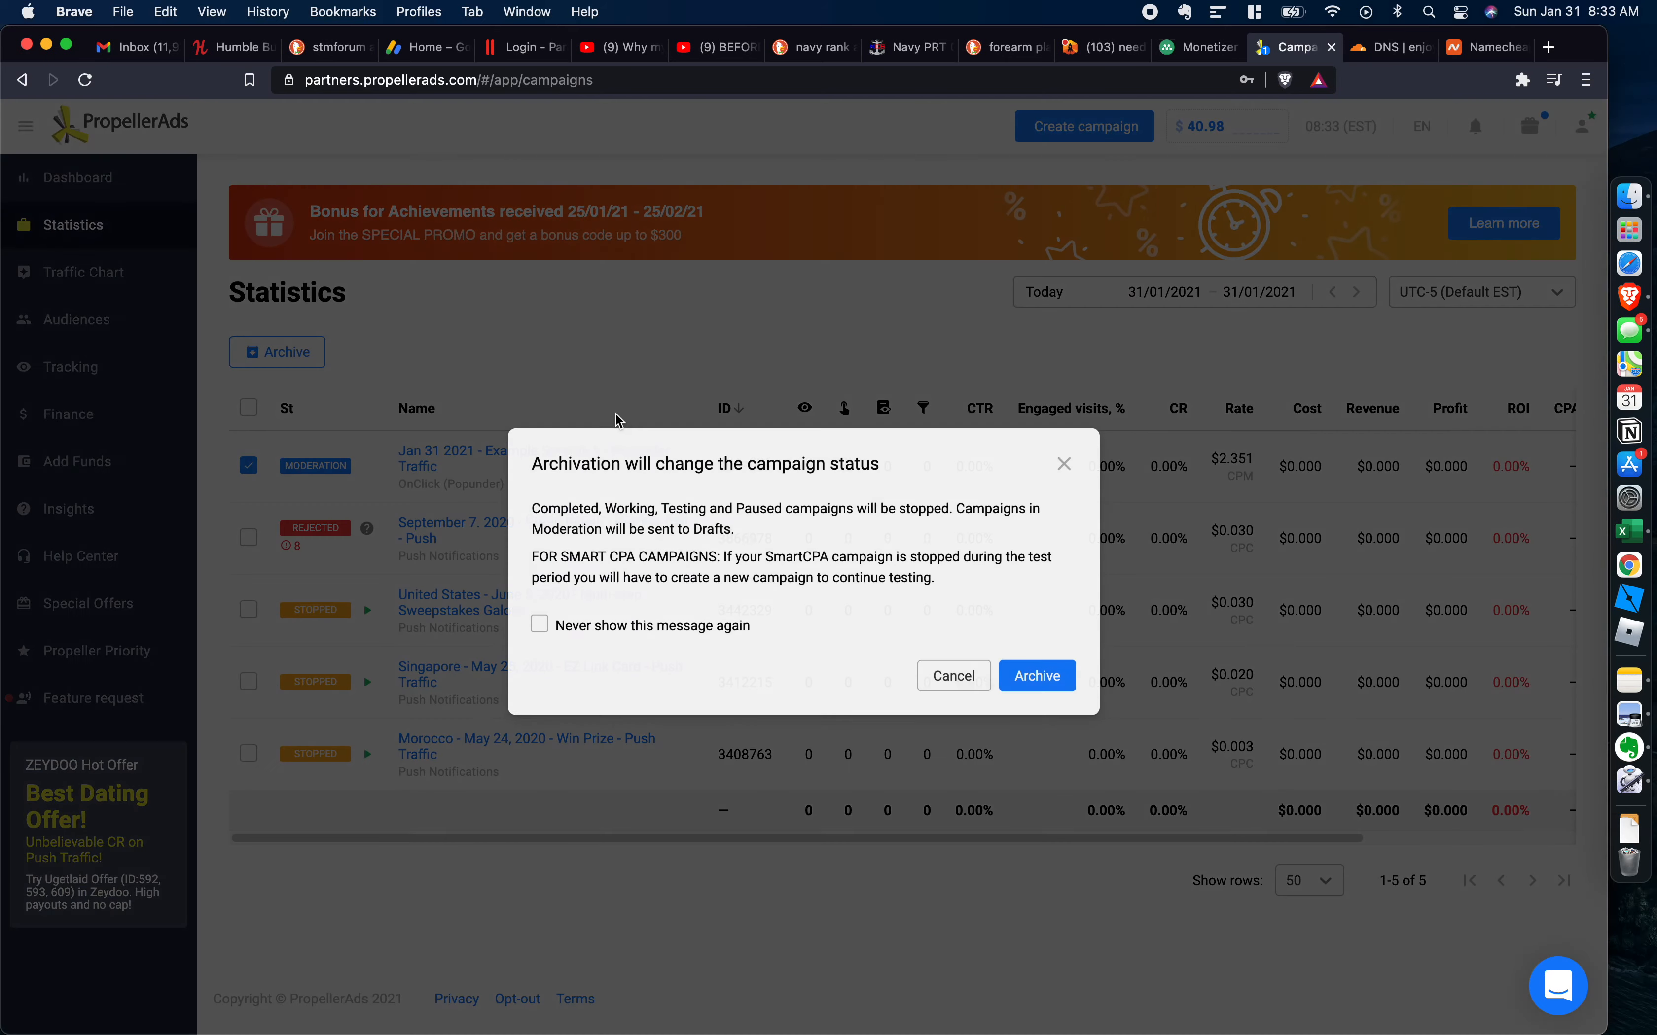
click(1046, 673)
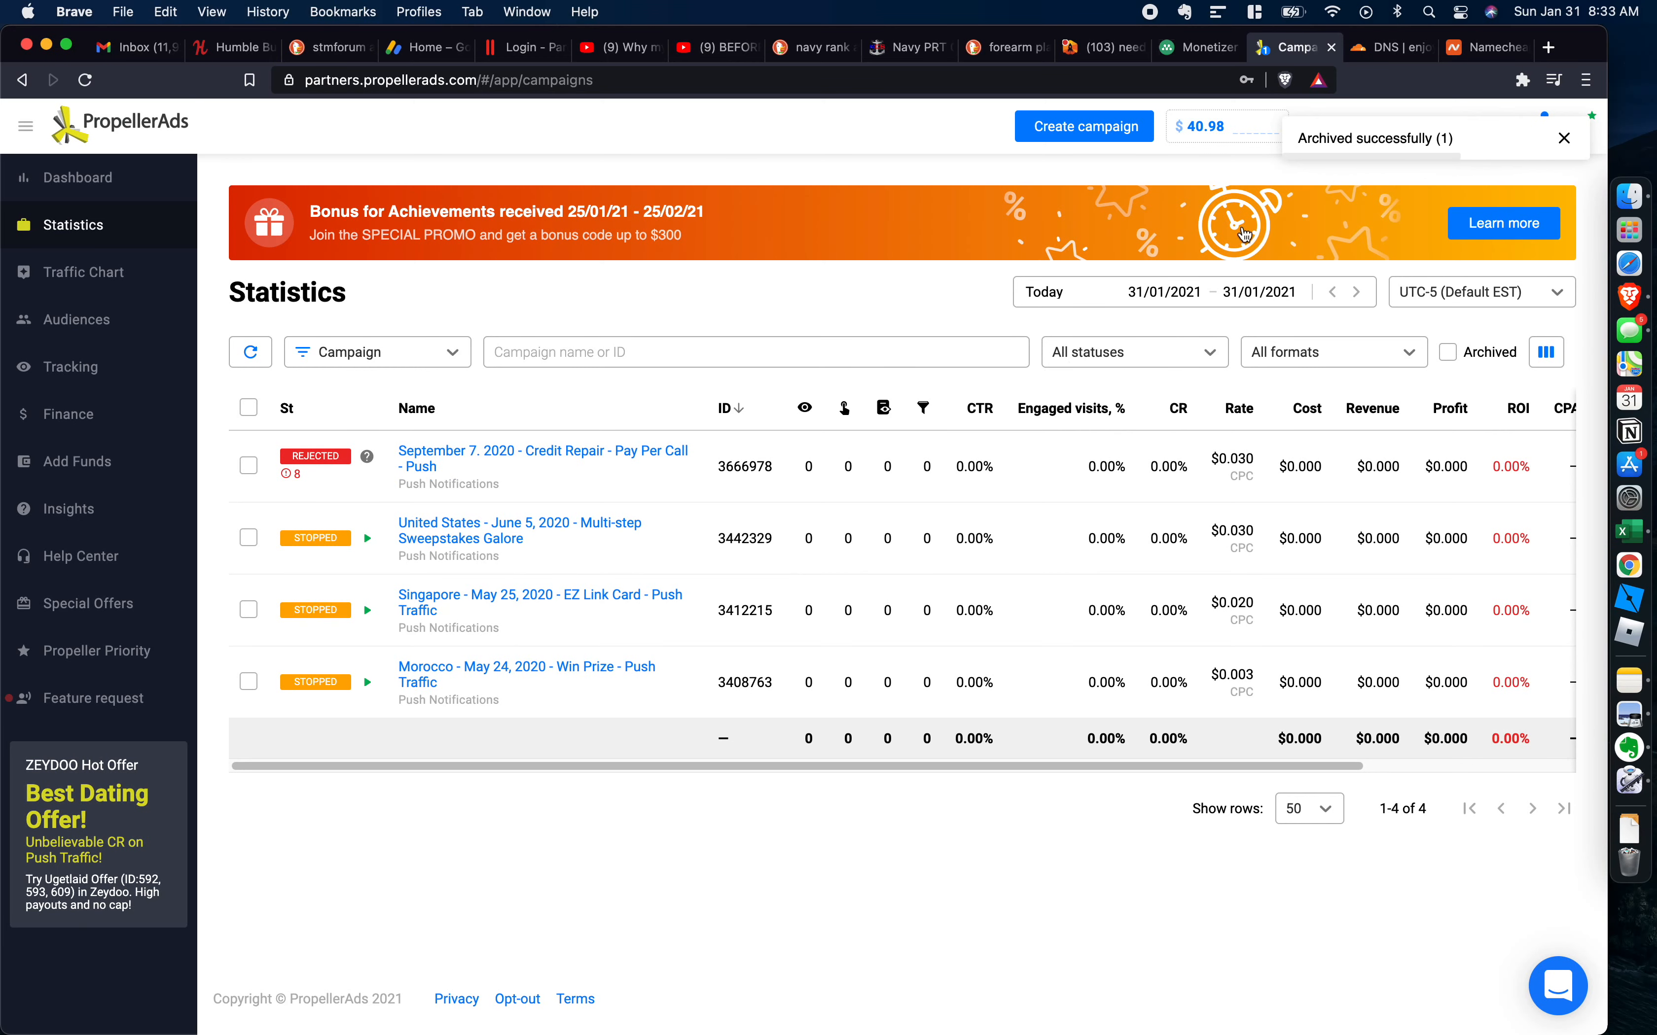
Switch back to the Monetizer profile page.
click(1191, 54)
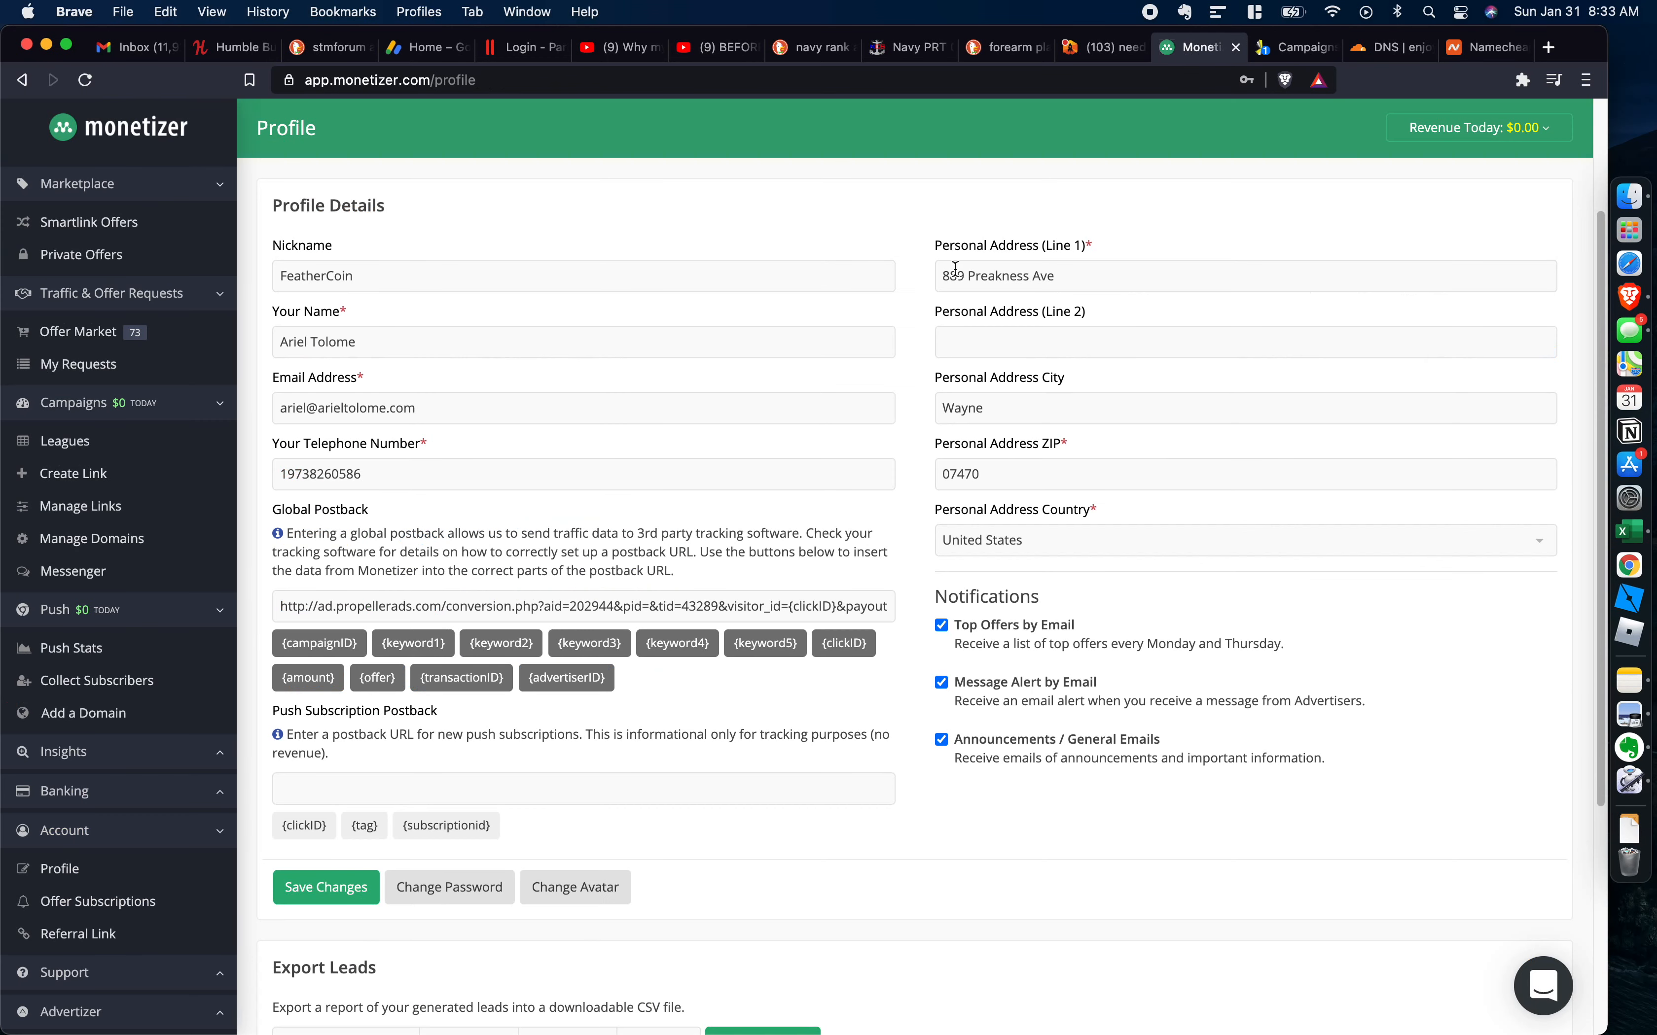